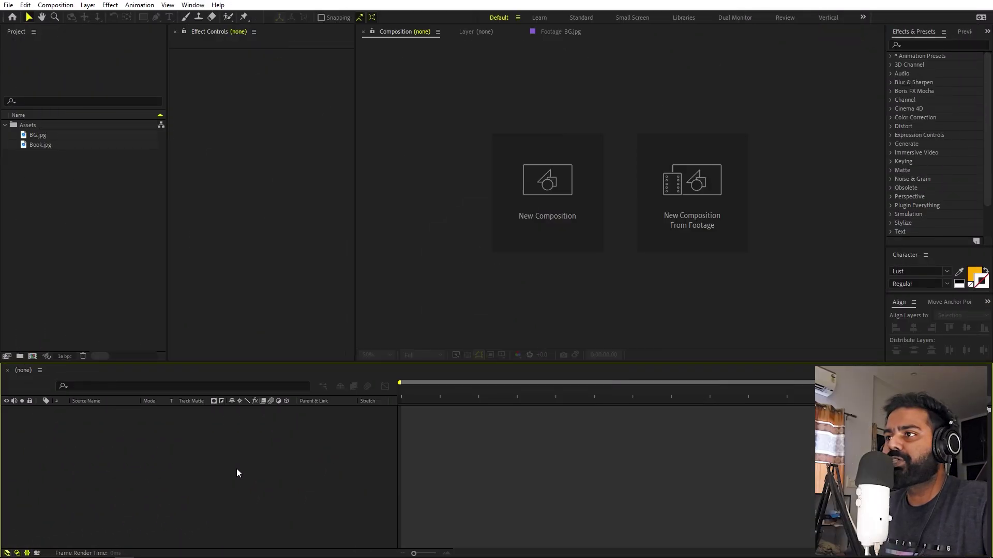
Step: Preview the Book.jpg and BG.jpg photos from the Project panel
{"action": "left_click", "coordinate": [73, 240]}
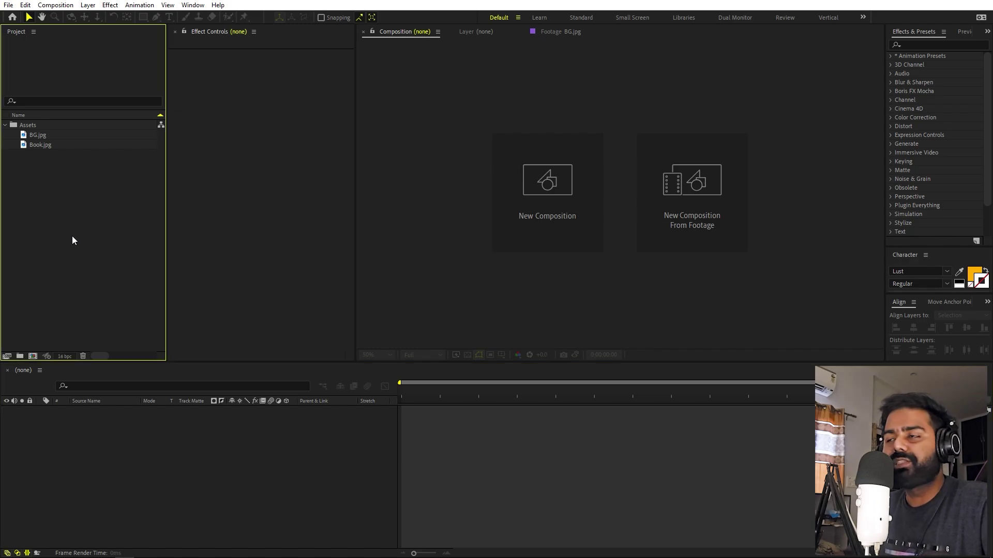
{"action": "double_click", "coordinate": [37, 143]}
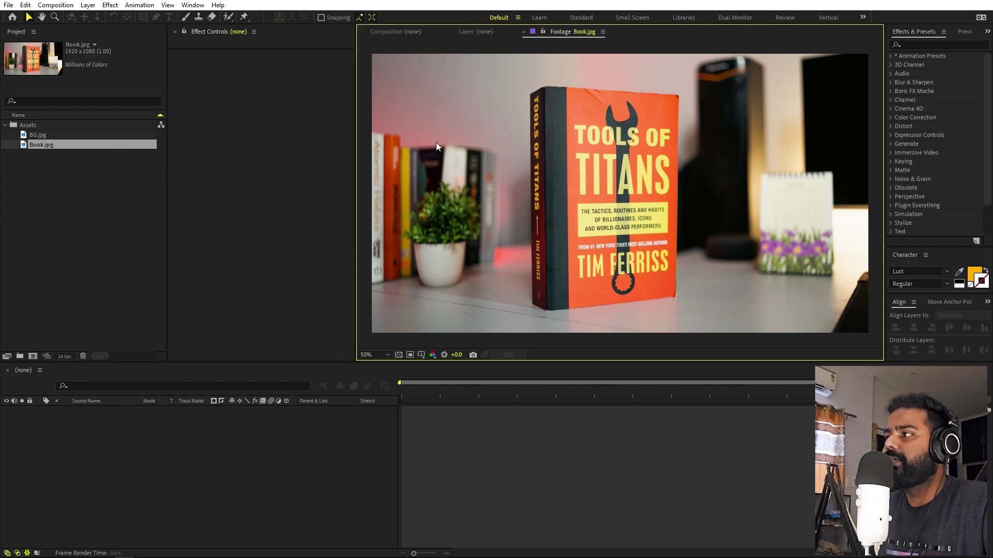
{"action": "double_click", "coordinate": [34, 136]}
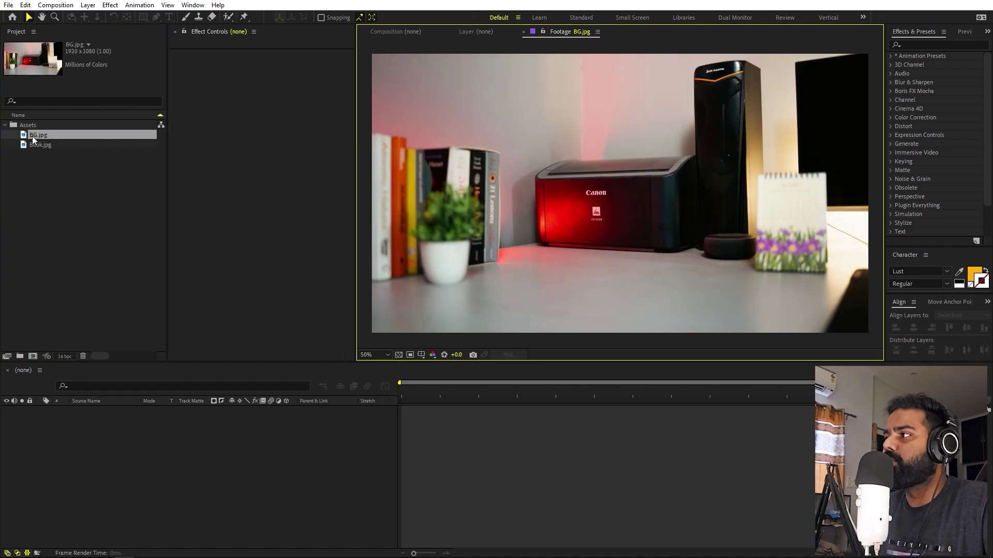
{"action": "left_click", "coordinate": [49, 240]}
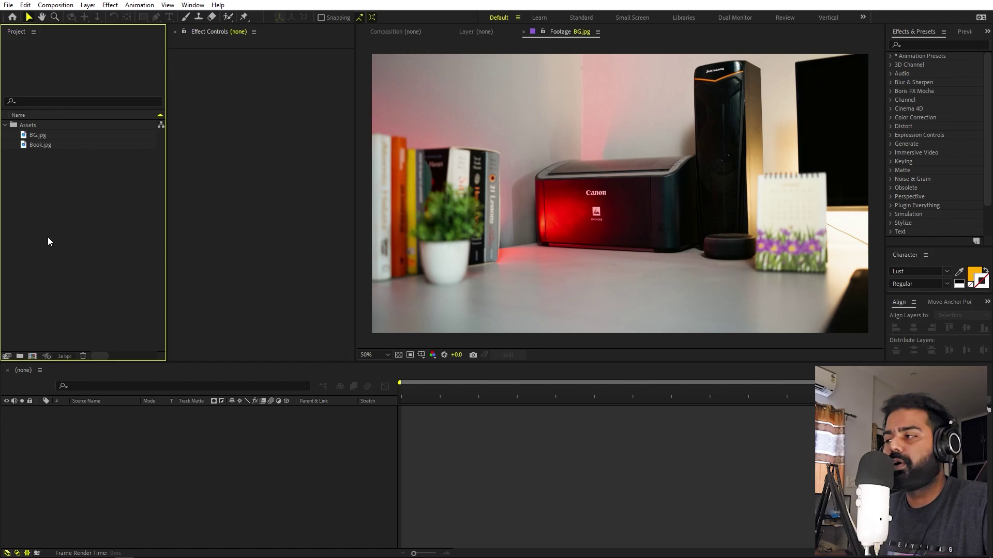
{"action": "double_click", "coordinate": [34, 144]}
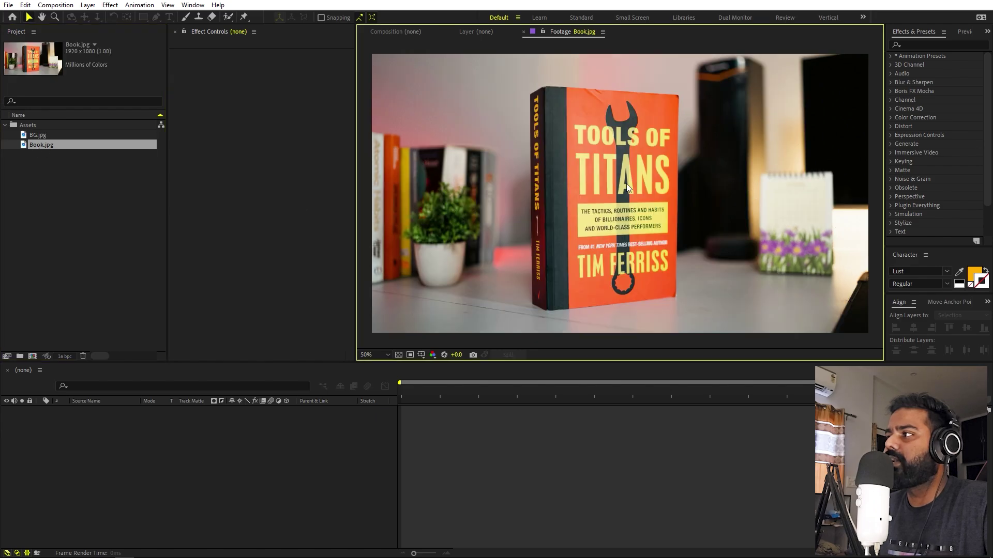
{"action": "double_click", "coordinate": [33, 136]}
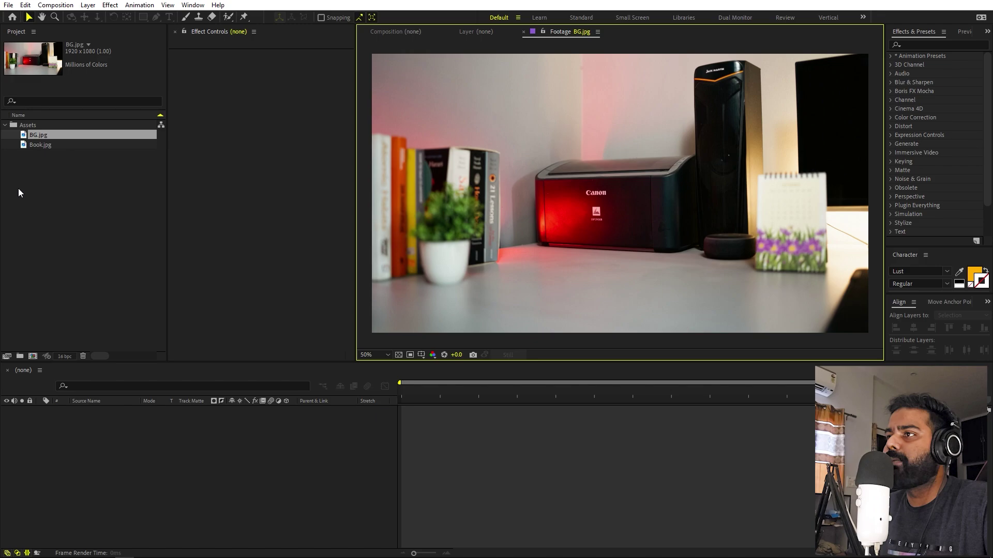
{"action": "left_click", "coordinate": [50, 174]}
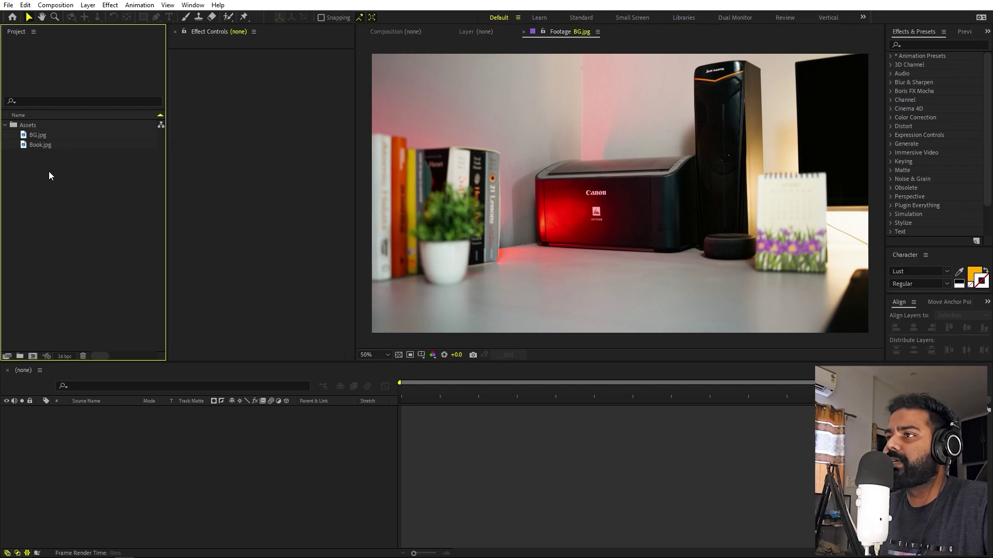
{"action": "left_click", "coordinate": [393, 30]}
{"action": "left_click", "coordinate": [243, 468]}
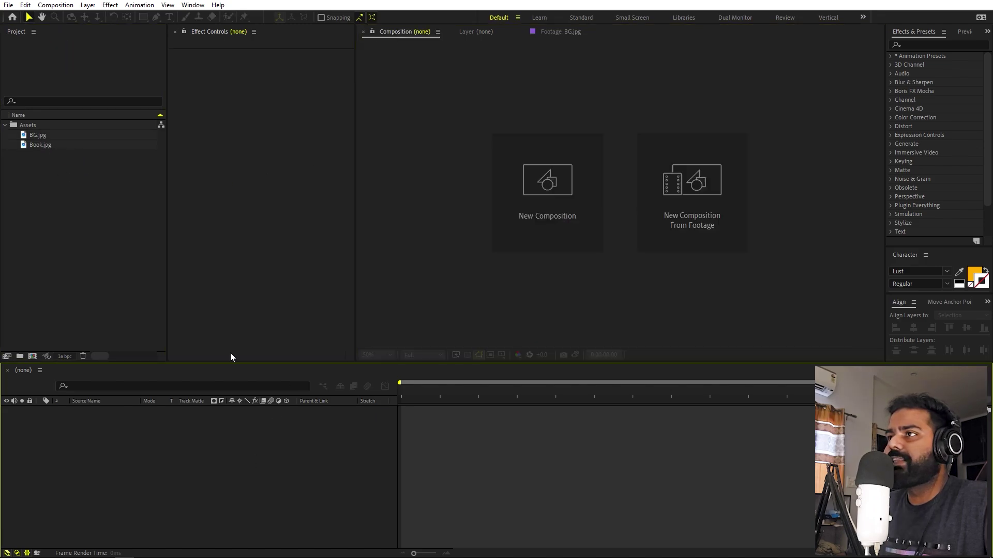
Step: Create a new 1920×1080 composition named BG
{"action": "left_click", "coordinate": [56, 5]}
{"action": "left_click", "coordinate": [67, 16]}
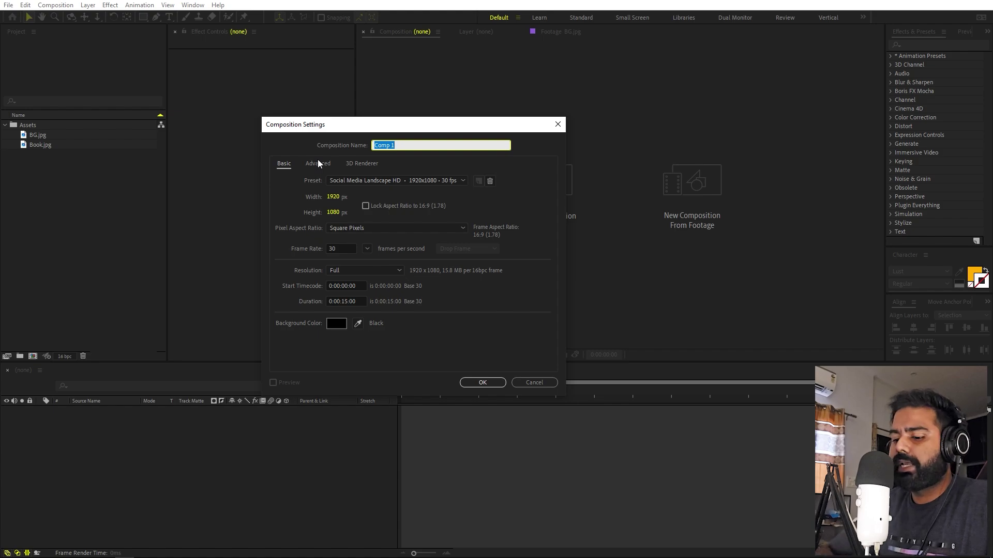
{"action": "type", "text": "BG"}
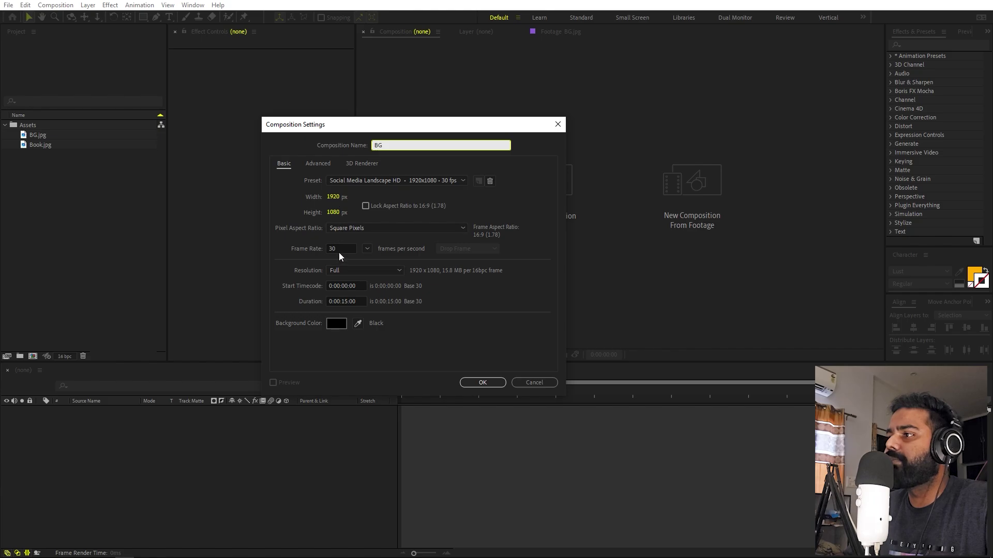
{"action": "left_click", "coordinate": [492, 382]}
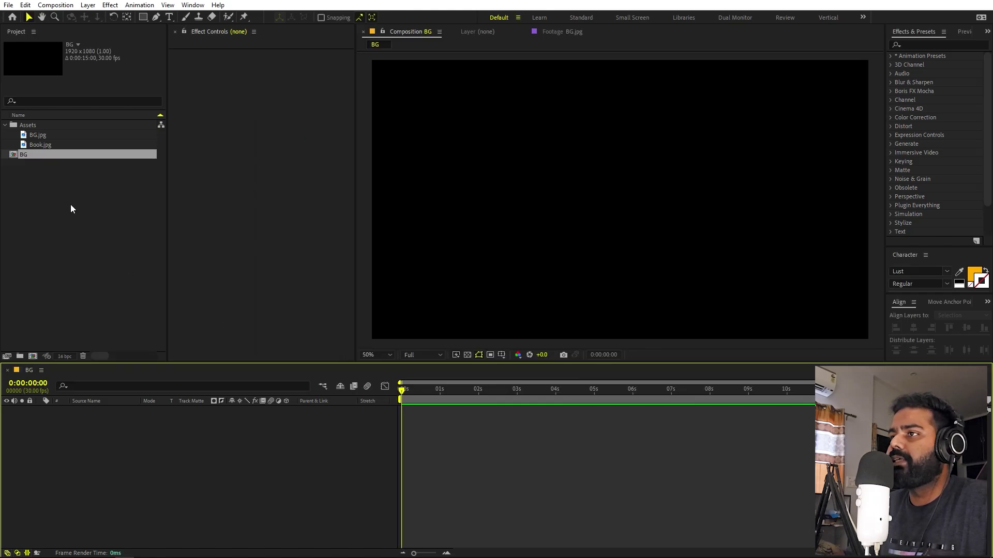
Step: Place BG.jpg as the layer of the BG composition
{"action": "left_click", "coordinate": [70, 203]}
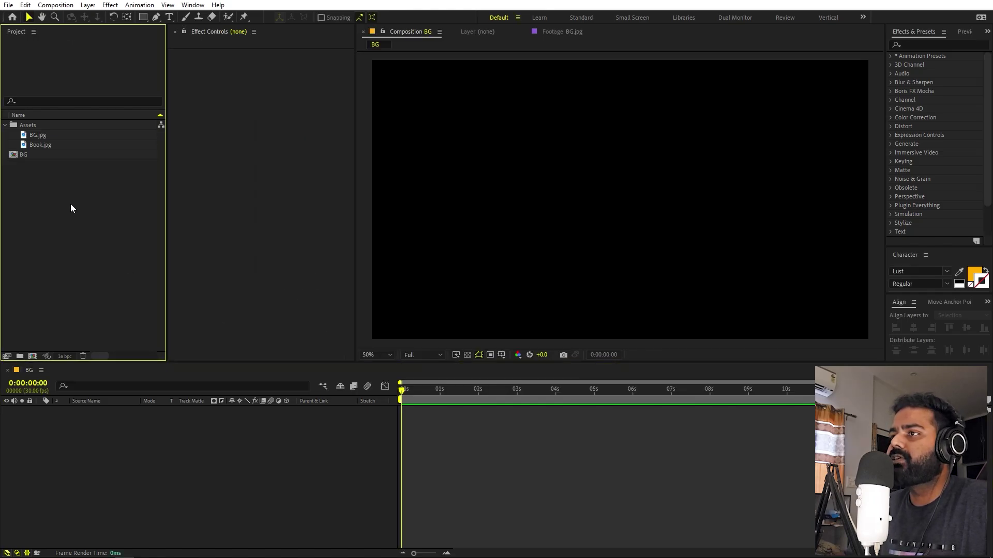
{"action": "left_click_drag", "start_coordinate": [43, 136], "coordinate": [139, 430]}
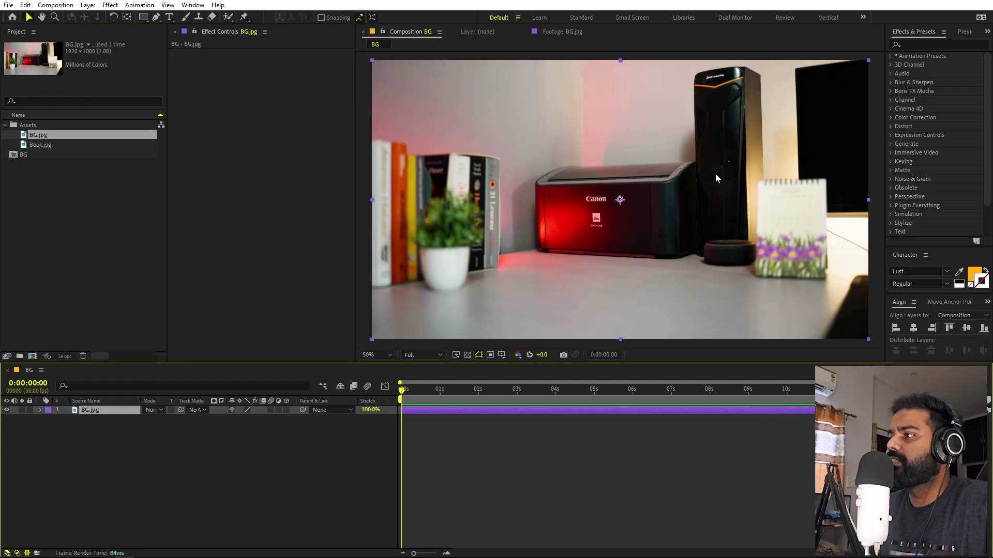
{"action": "left_click", "coordinate": [109, 219]}
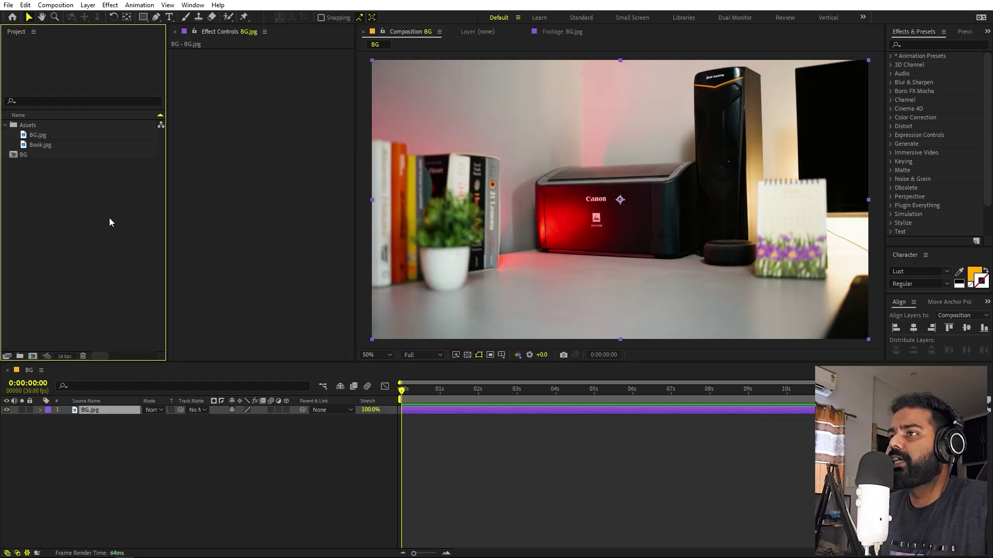
Step: Create a new composition named Book
{"action": "left_click", "coordinate": [51, 6]}
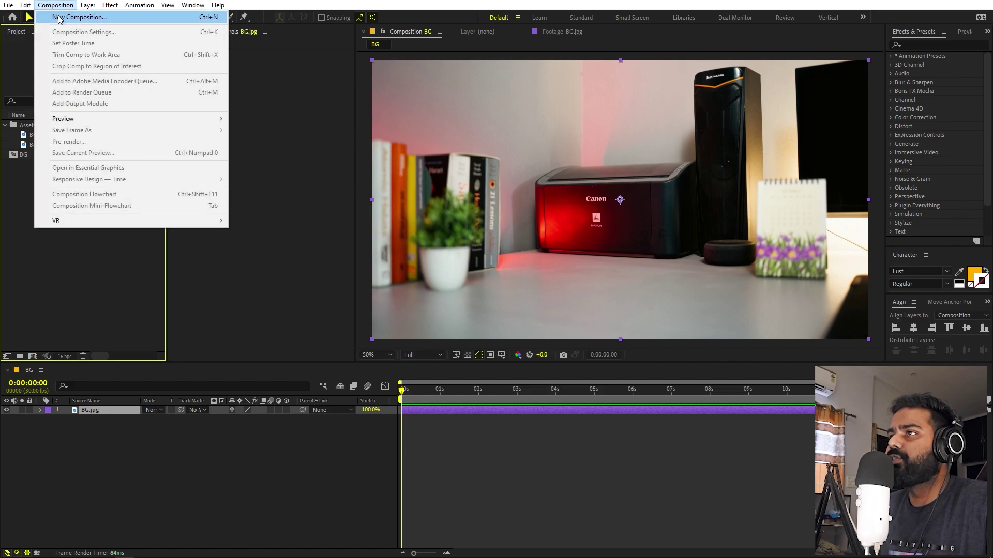
{"action": "left_click", "coordinate": [58, 17]}
{"action": "type", "text": "B"}
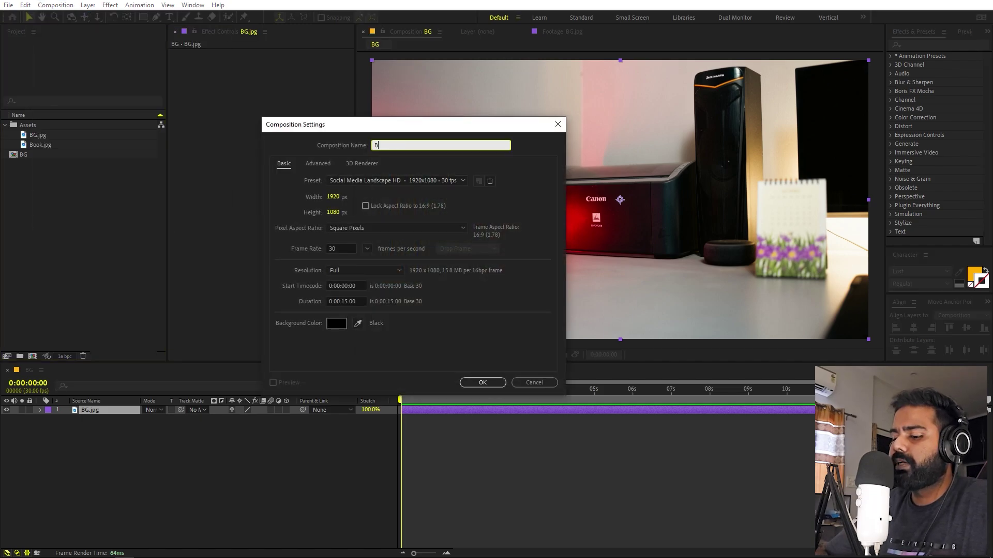
{"action": "type", "text": "ook"}
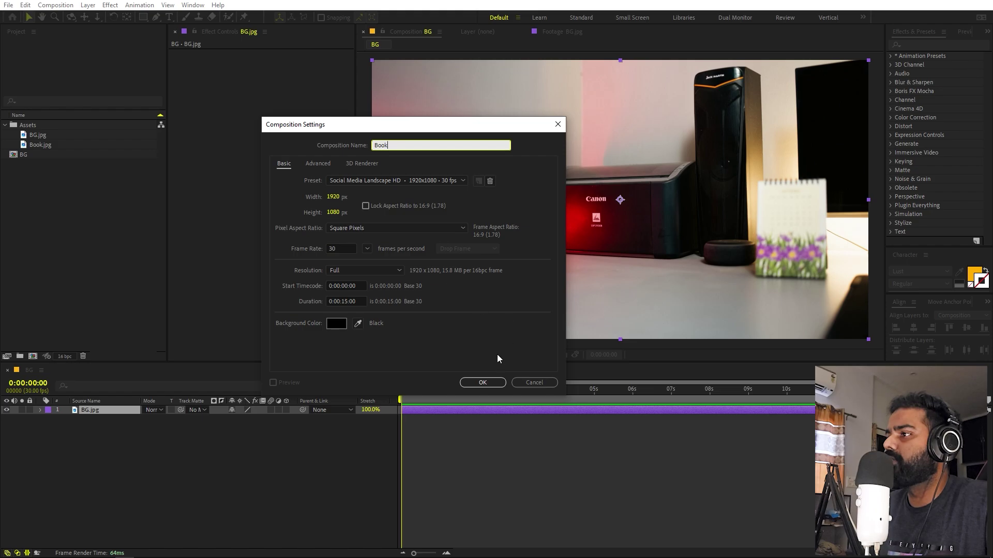
{"action": "left_click", "coordinate": [482, 383]}
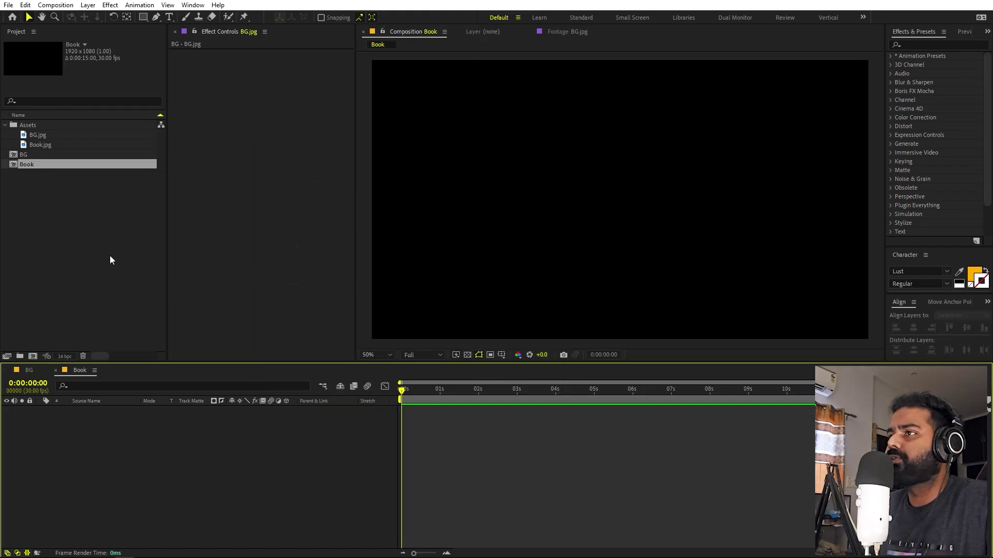
Step: Add Book.jpg as a layer in Book and collapse the Assets folder
{"action": "left_click", "coordinate": [38, 137]}
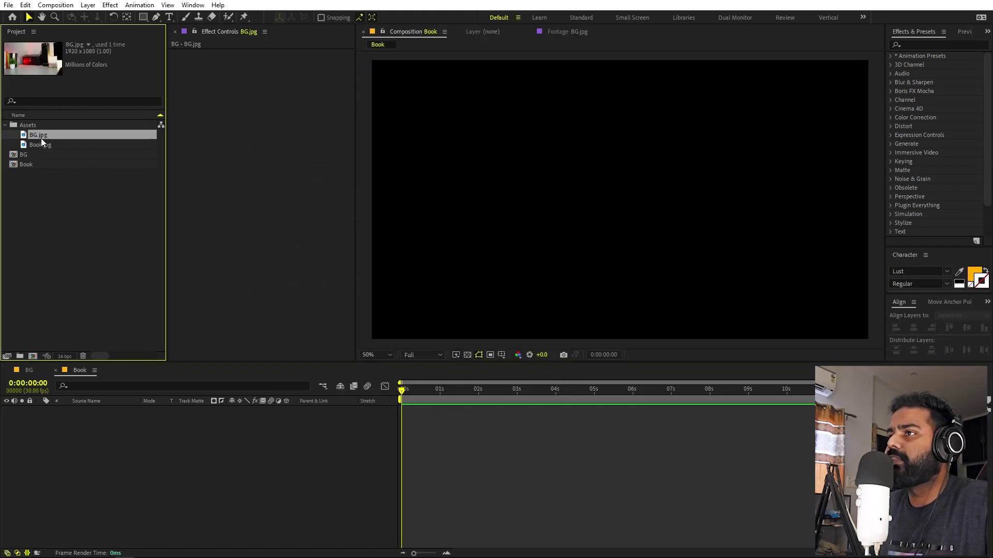
{"action": "left_click_drag", "start_coordinate": [43, 143], "coordinate": [111, 467]}
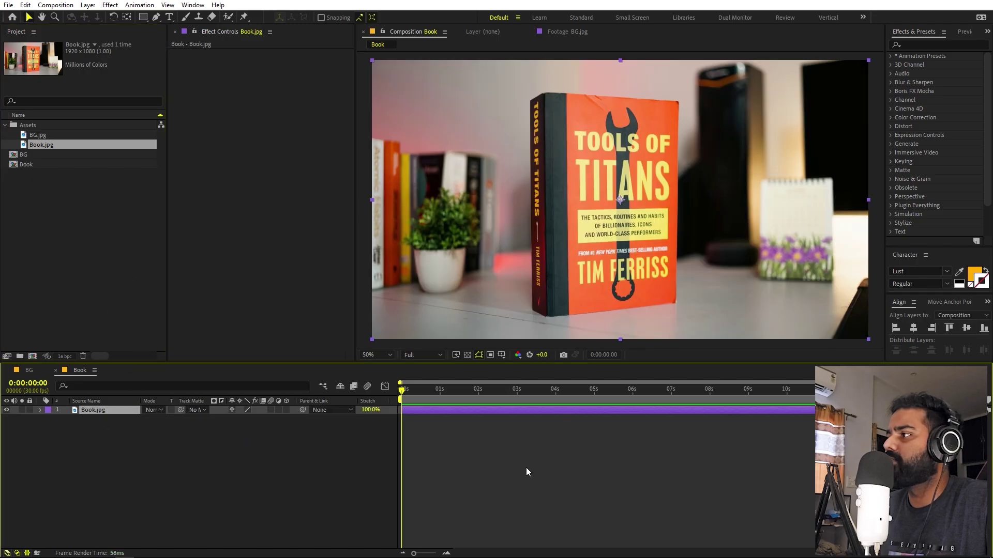
{"action": "left_click", "coordinate": [91, 263]}
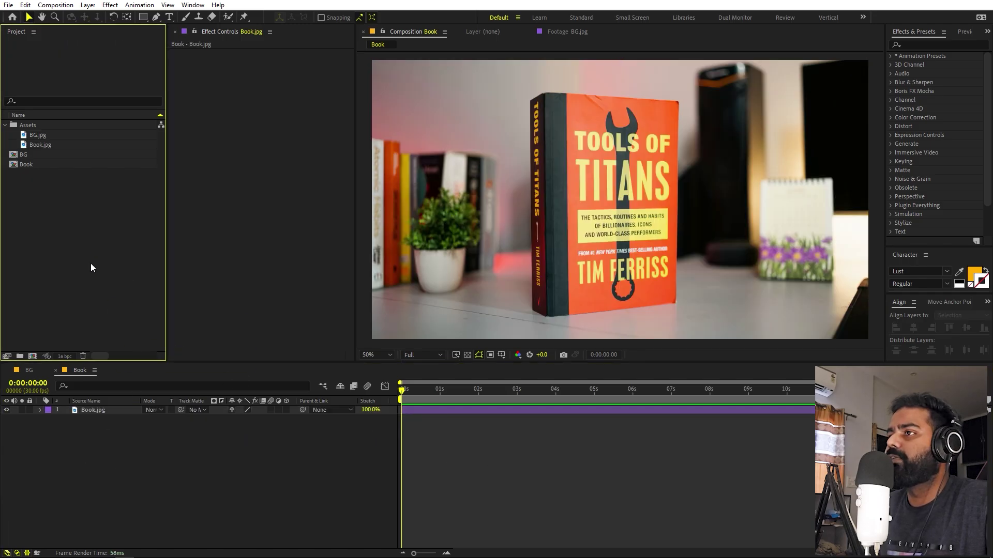
{"action": "left_click", "coordinate": [5, 126]}
Step: Create another empty composition named Main
{"action": "left_click", "coordinate": [55, 5]}
{"action": "left_click", "coordinate": [64, 17]}
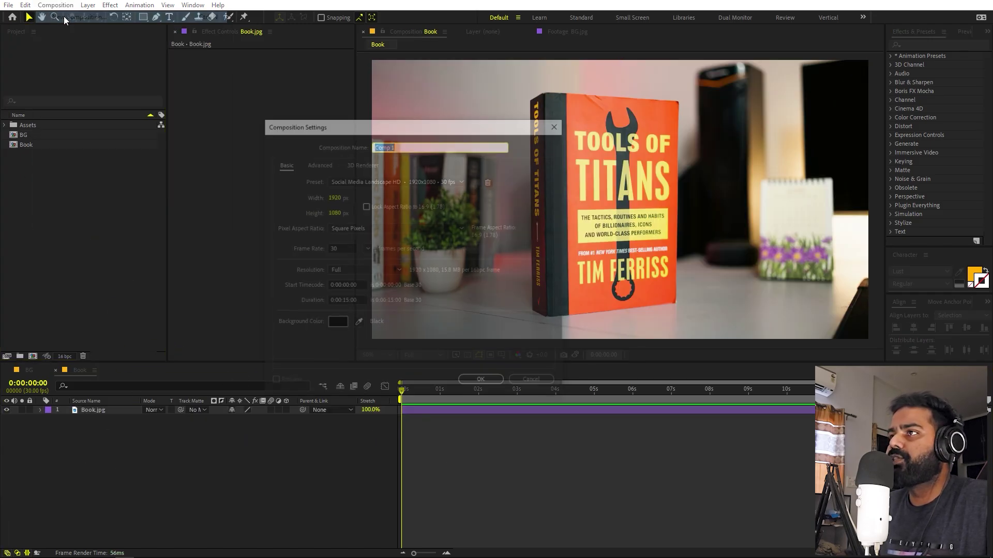
{"action": "type", "text": "Main"}
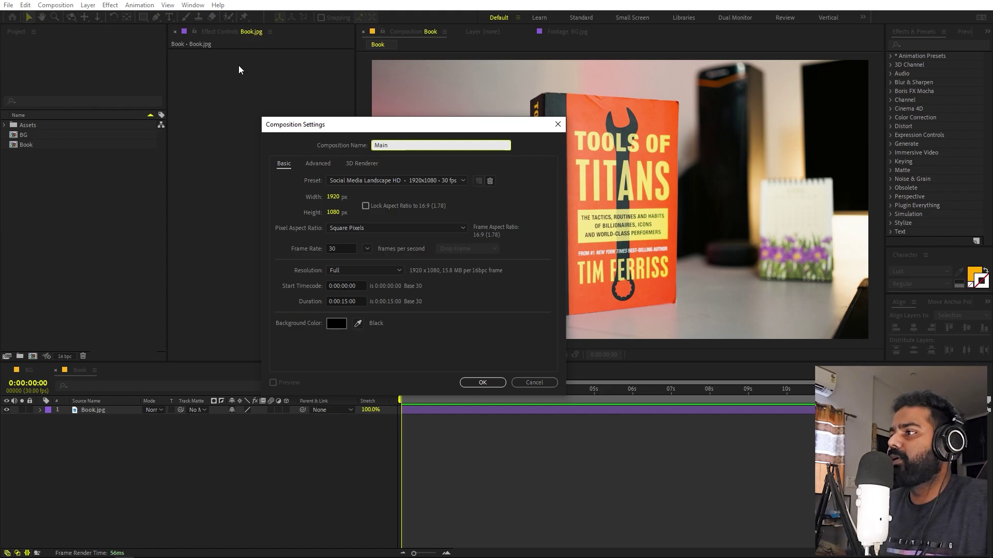
{"action": "left_click", "coordinate": [481, 383]}
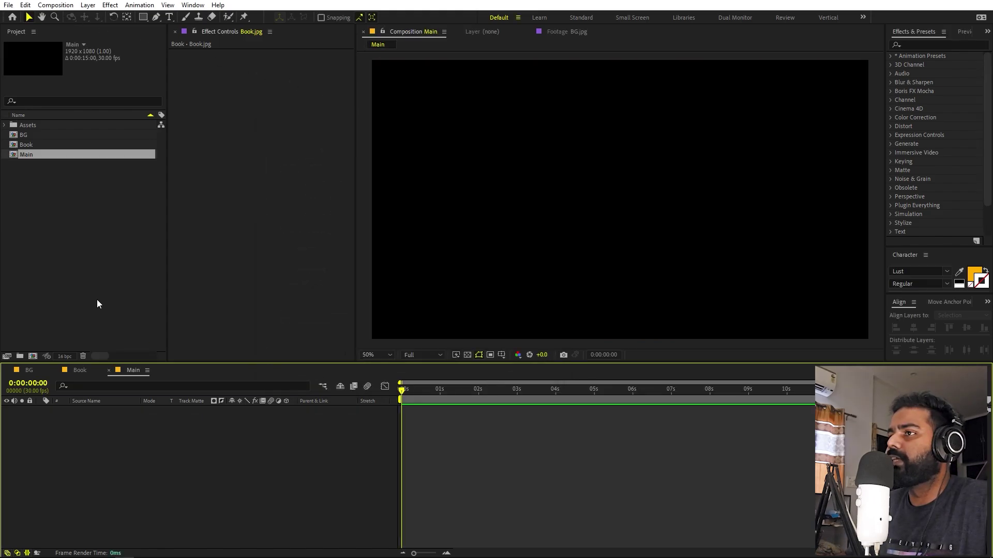
Step: Drag the Book and BG compositions together into Main, with Book stacked on top
{"action": "left_click", "coordinate": [27, 145]}
{"action": "left_click", "coordinate": [32, 135], "text": "shift"}
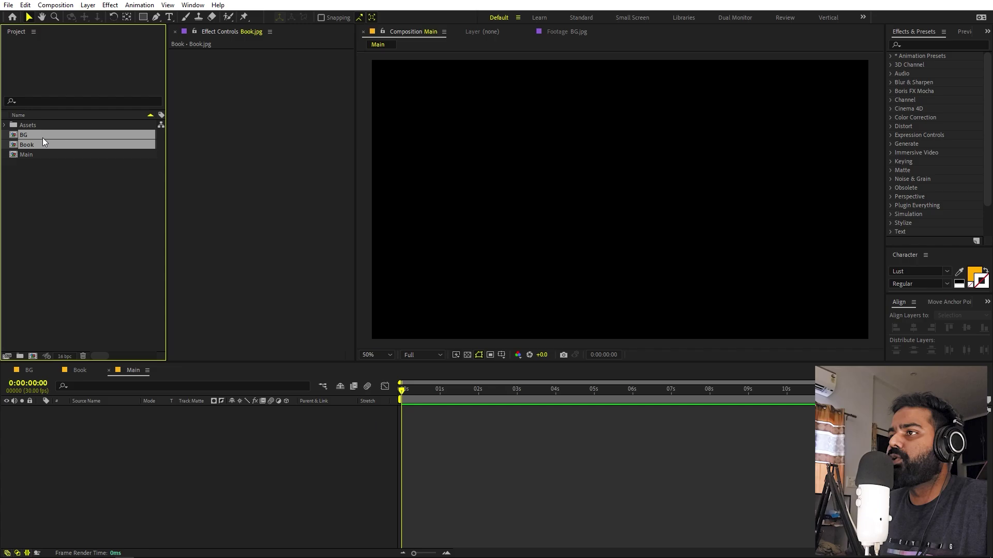
{"action": "left_click_drag", "start_coordinate": [43, 137], "coordinate": [87, 388]}
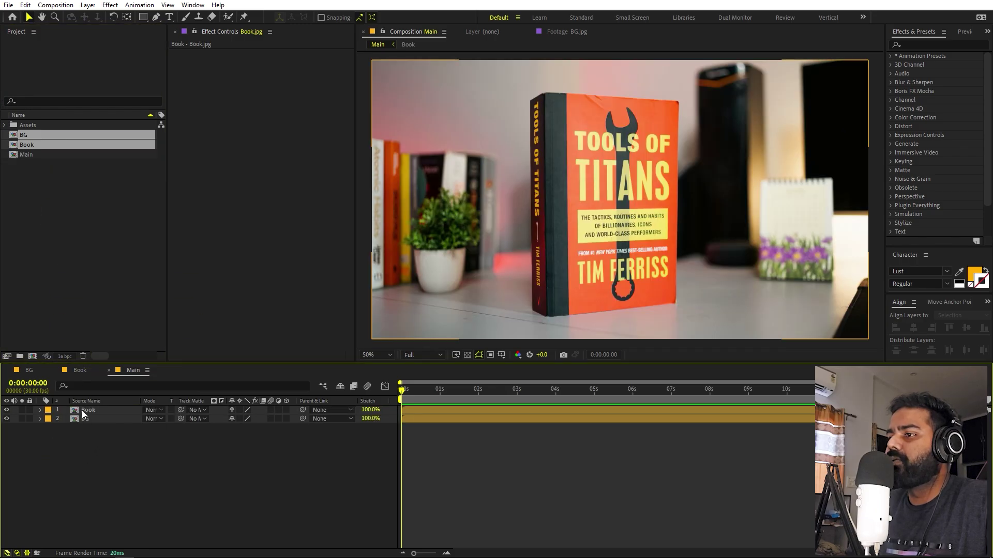
{"action": "left_click", "coordinate": [87, 248]}
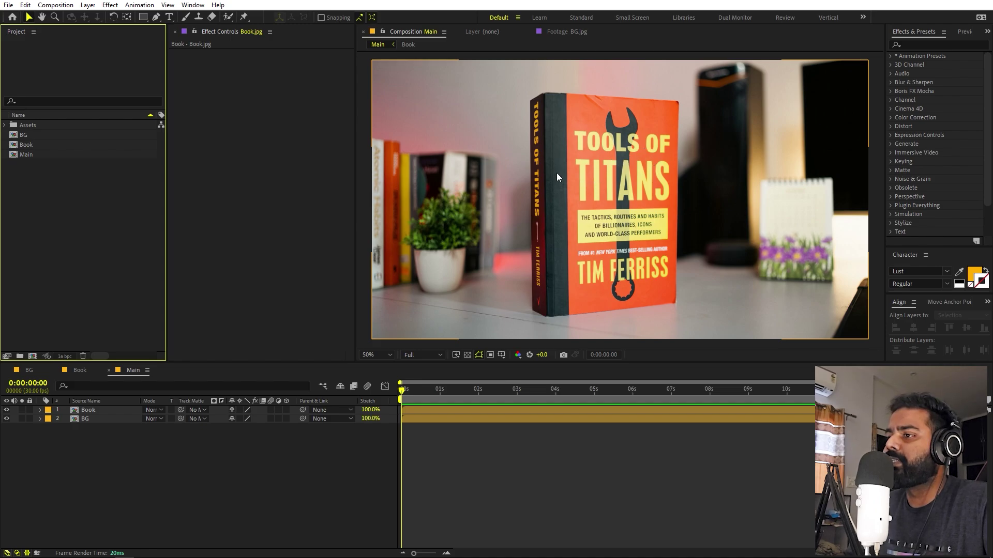
Step: Select the Book layer and zoom to 200% on the book's top edge
{"action": "left_click", "coordinate": [155, 18]}
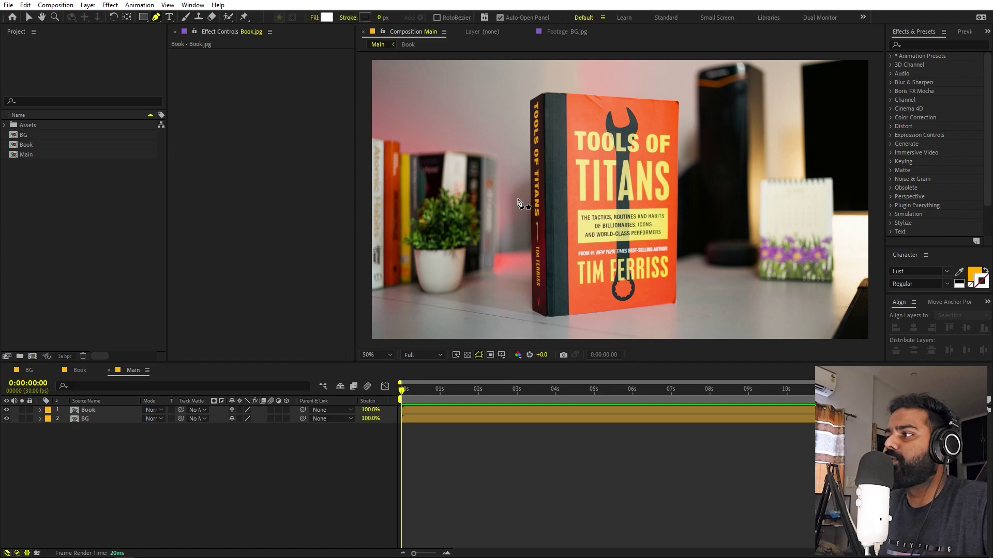
{"action": "left_click", "coordinate": [95, 410]}
{"action": "key", "text": "h"}
{"action": "key", "text": "period"}
{"action": "key", "text": "period"}
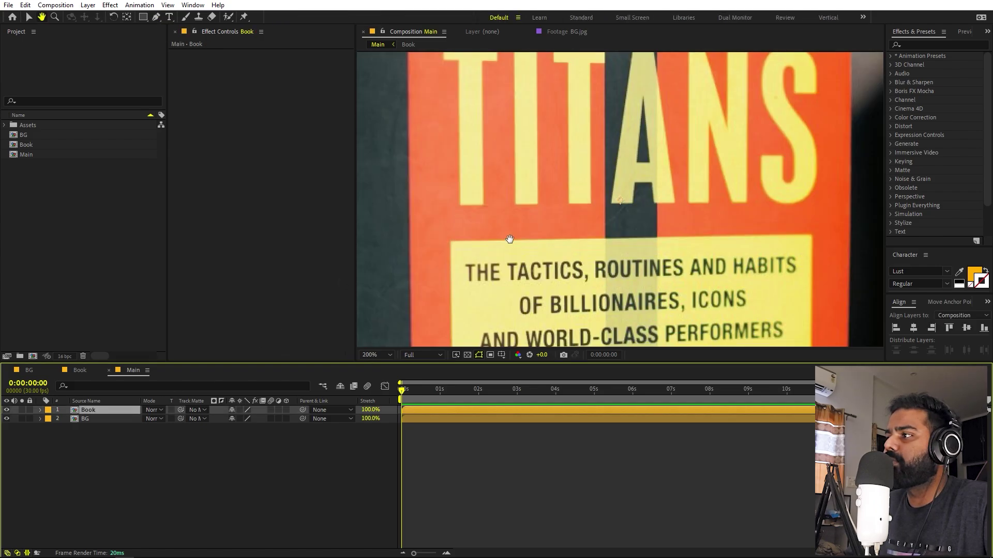
{"action": "left_click_drag", "start_coordinate": [509, 239], "coordinate": [621, 221]}
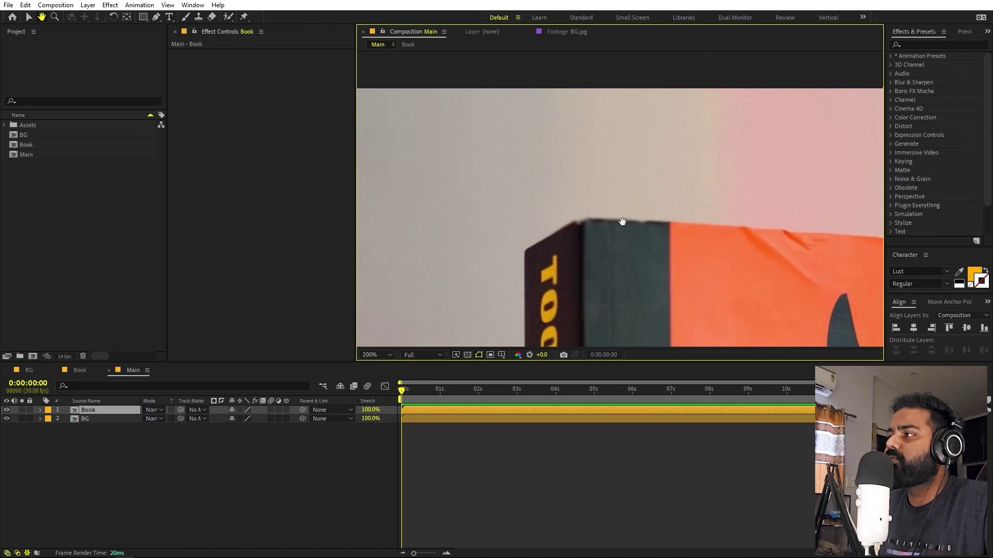
{"action": "scroll", "coordinate": [622, 222], "scroll_direction": "up", "scroll_amount": 4}
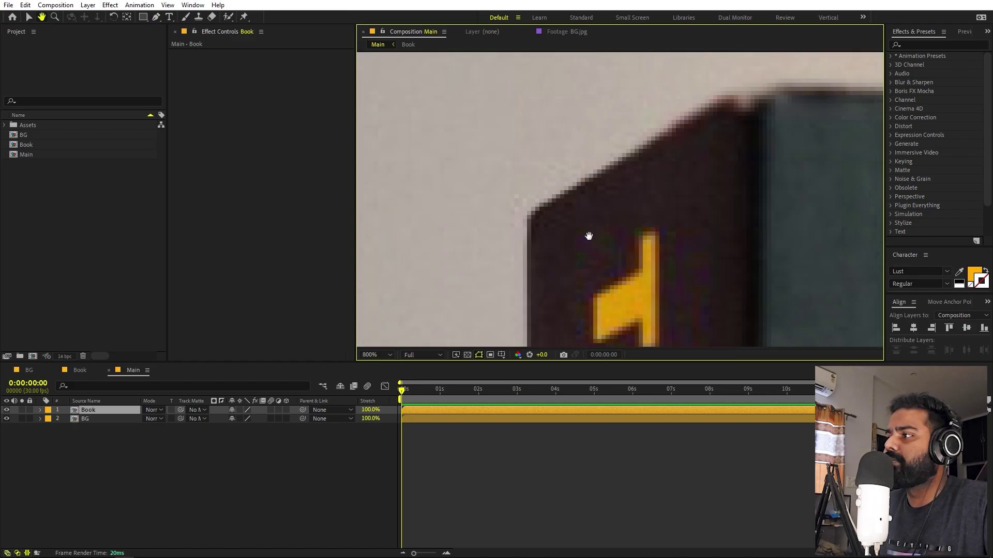
Step: Start the pen mask at the book's left corner and trace points along its top edge
{"action": "key", "text": "g"}
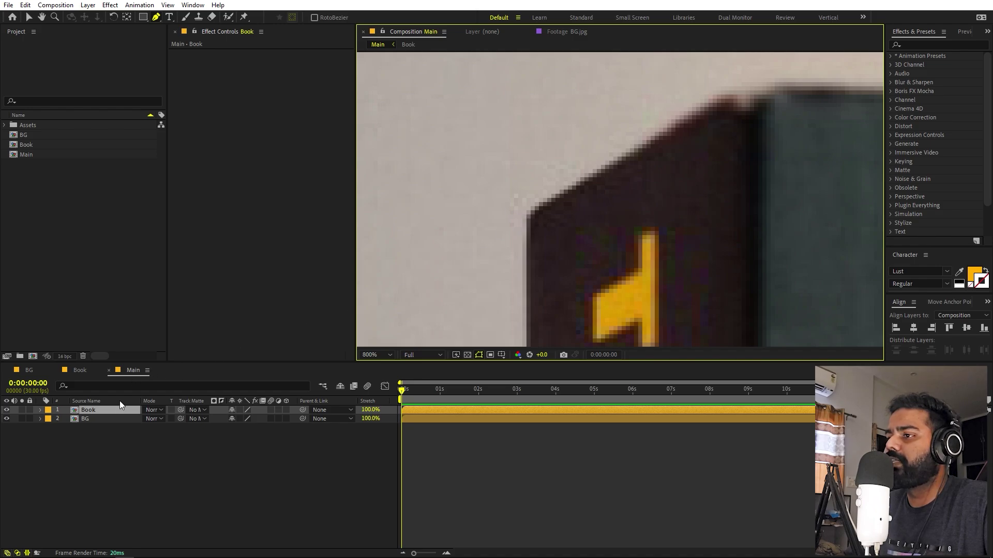
{"action": "left_click", "coordinate": [523, 216]}
{"action": "left_click", "coordinate": [730, 95]}
{"action": "left_click_drag", "start_coordinate": [753, 104], "coordinate": [526, 173]}
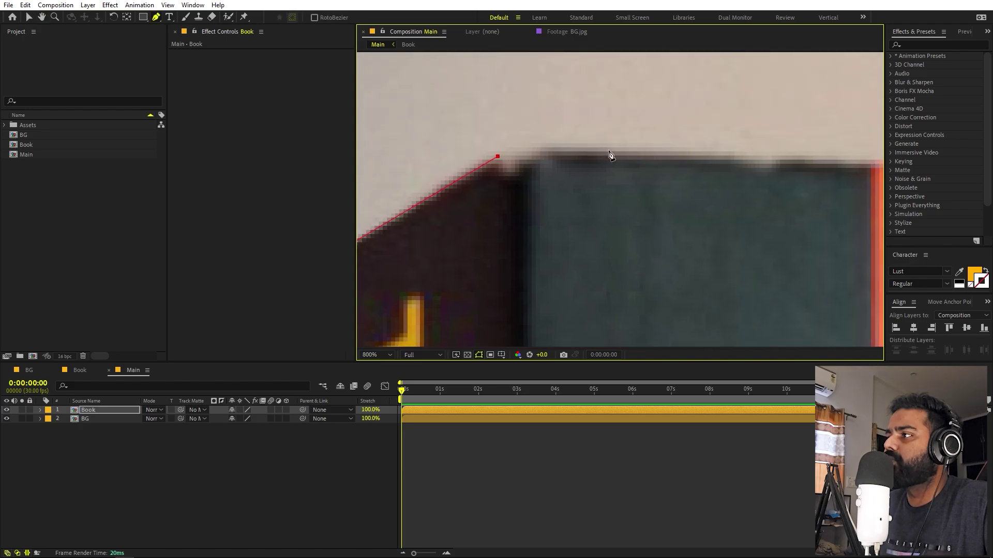
{"action": "left_click", "coordinate": [570, 149]}
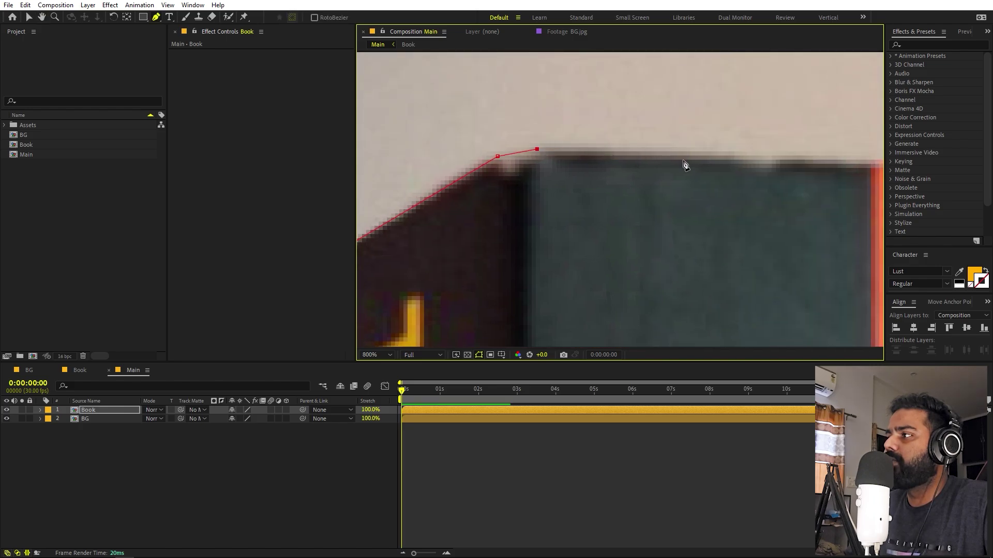
{"action": "left_click", "coordinate": [734, 162]}
{"action": "left_click_drag", "start_coordinate": [638, 176], "coordinate": [447, 182]}
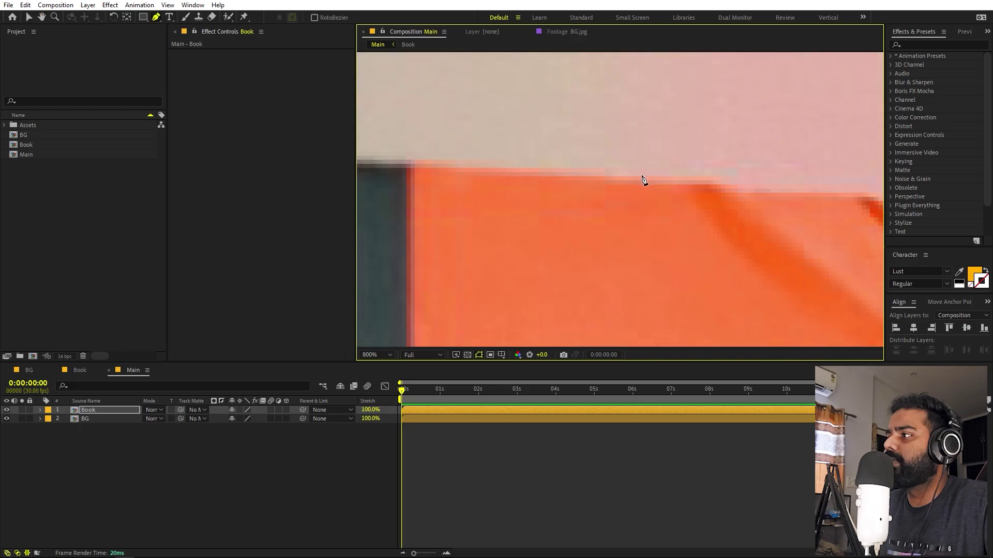
{"action": "left_click_drag", "start_coordinate": [649, 177], "coordinate": [417, 191]}
{"action": "left_click", "coordinate": [523, 184]}
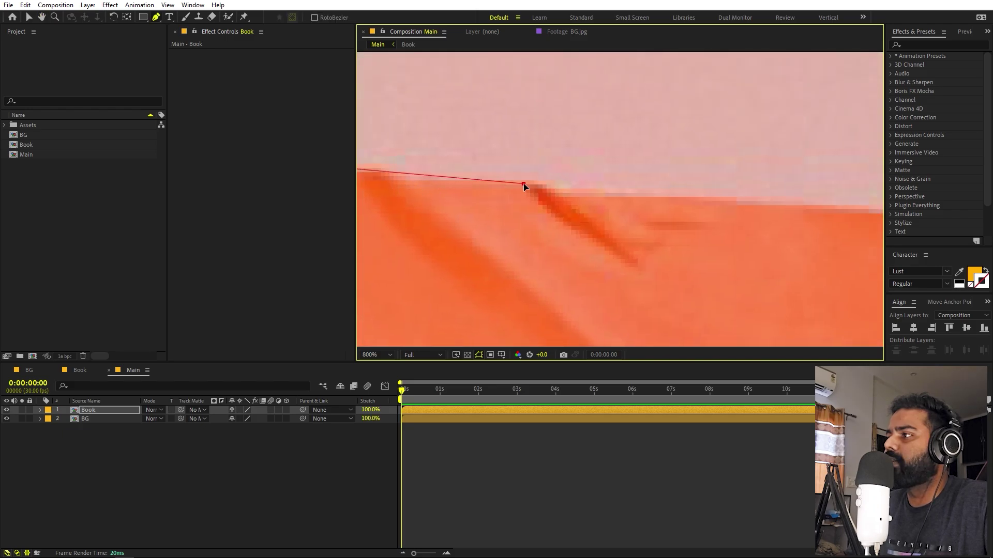
Step: Continue the mask down the right edge and across the bottom, closing it around the book
{"action": "scroll", "coordinate": [523, 186], "scroll_direction": "down", "scroll_amount": 1}
{"action": "left_click_drag", "start_coordinate": [723, 202], "coordinate": [631, 95]}
{"action": "left_click", "coordinate": [640, 93]}
{"action": "left_click", "coordinate": [643, 164]}
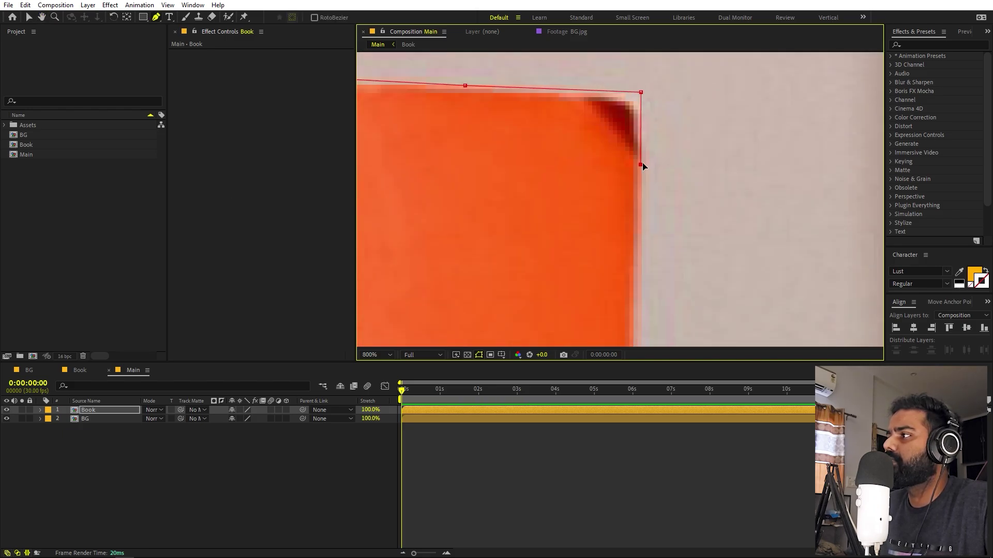
{"action": "left_click_drag", "start_coordinate": [639, 310], "coordinate": [586, 93]}
{"action": "left_click", "coordinate": [584, 241]}
{"action": "left_click", "coordinate": [506, 199]}
{"action": "left_click", "coordinate": [383, 205]}
{"action": "left_click_drag", "start_coordinate": [662, 93], "coordinate": [669, 268]}
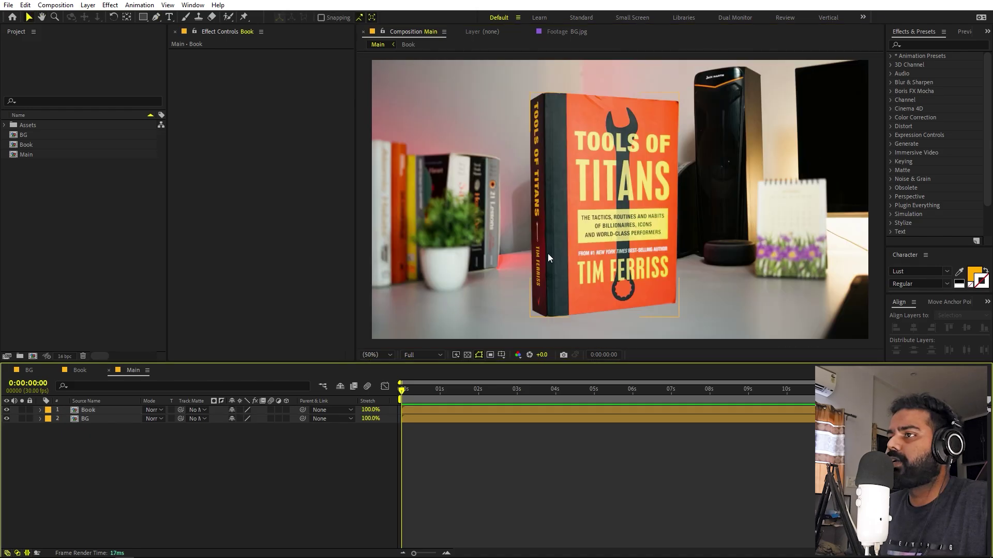
{"action": "left_click", "coordinate": [603, 185]}
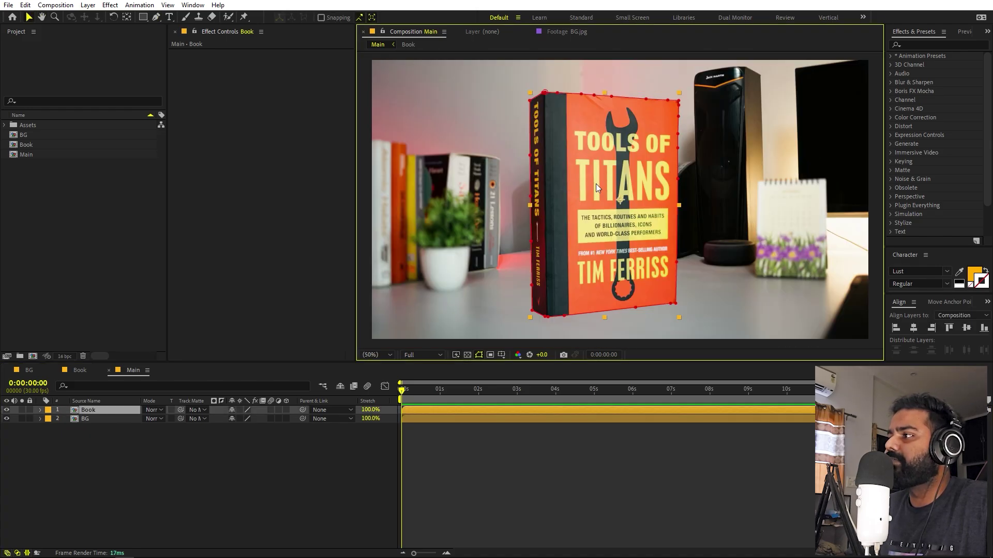
{"action": "left_click_drag", "start_coordinate": [596, 184], "coordinate": [634, 189]}
{"action": "left_click", "coordinate": [565, 447]}
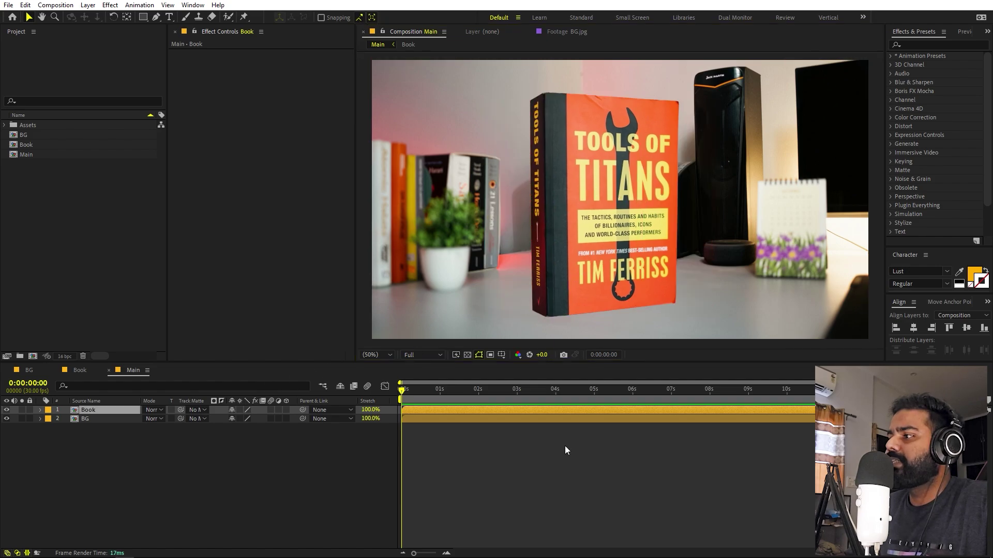
{"action": "scroll", "coordinate": [584, 200], "scroll_direction": "up", "scroll_amount": 2}
{"action": "scroll", "coordinate": [582, 217], "scroll_direction": "down", "scroll_amount": 3}
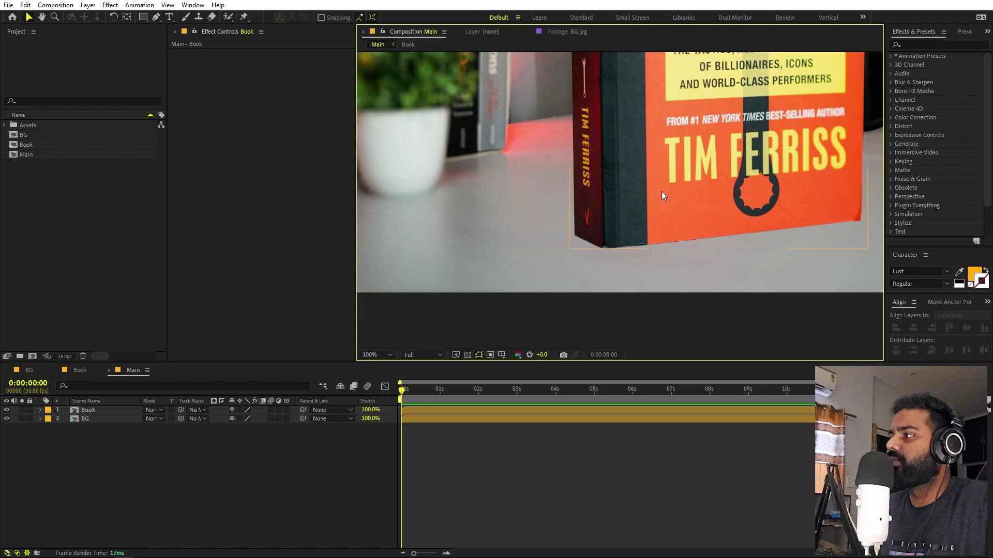
{"action": "left_click", "coordinate": [368, 354]}
{"action": "left_click", "coordinate": [383, 381]}
{"action": "left_click", "coordinate": [110, 283]}
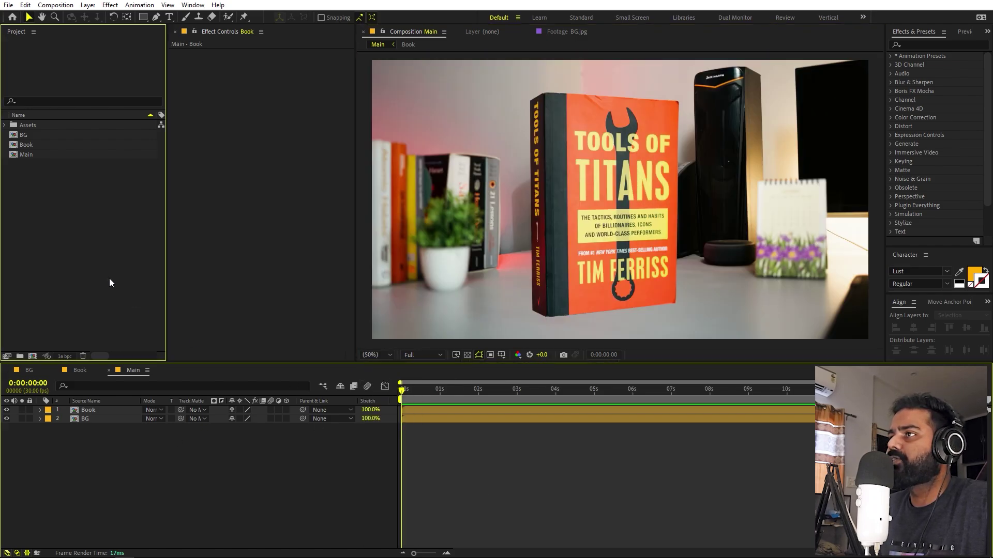
Step: Deselect all layers and zoom in on the book's bottom-left corner
{"action": "left_click", "coordinate": [156, 17]}
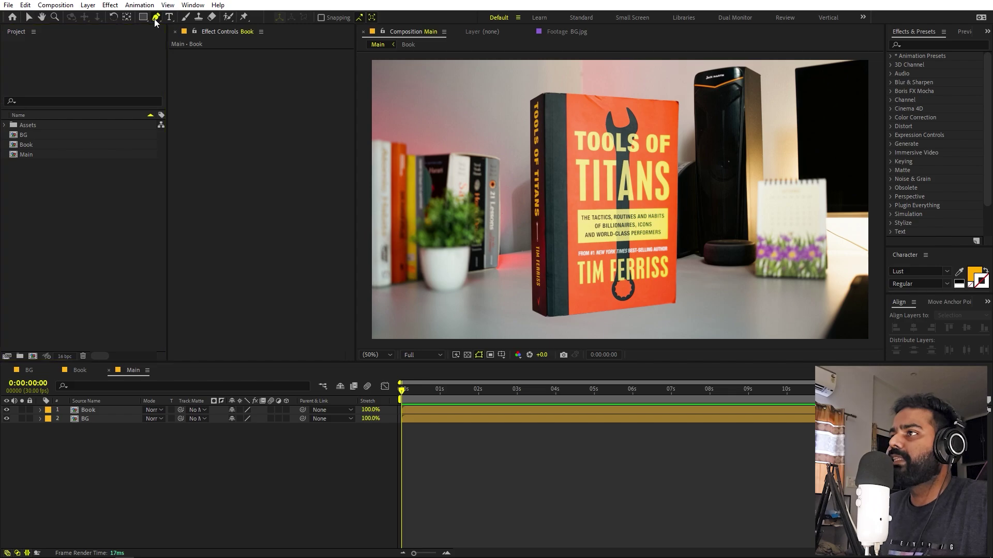
{"action": "left_click", "coordinate": [105, 469]}
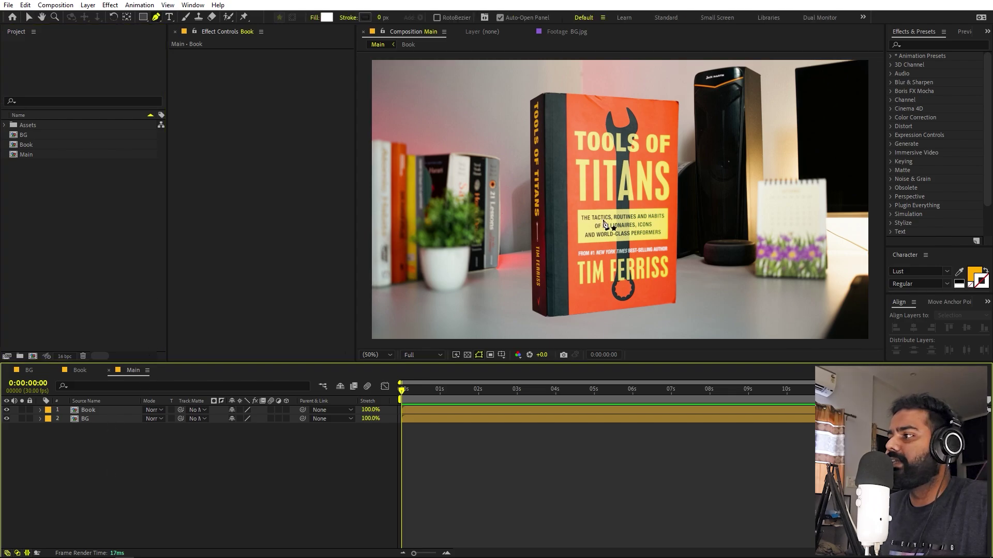
{"action": "scroll", "coordinate": [610, 225], "scroll_direction": "up", "scroll_amount": 1}
{"action": "key", "text": "space"}
{"action": "left_click_drag", "start_coordinate": [560, 231], "coordinate": [623, 195]}
{"action": "scroll", "coordinate": [623, 197], "scroll_direction": "up", "scroll_amount": 1}
{"action": "key", "text": "space"}
{"action": "left_click_drag", "start_coordinate": [571, 312], "coordinate": [614, 238]}
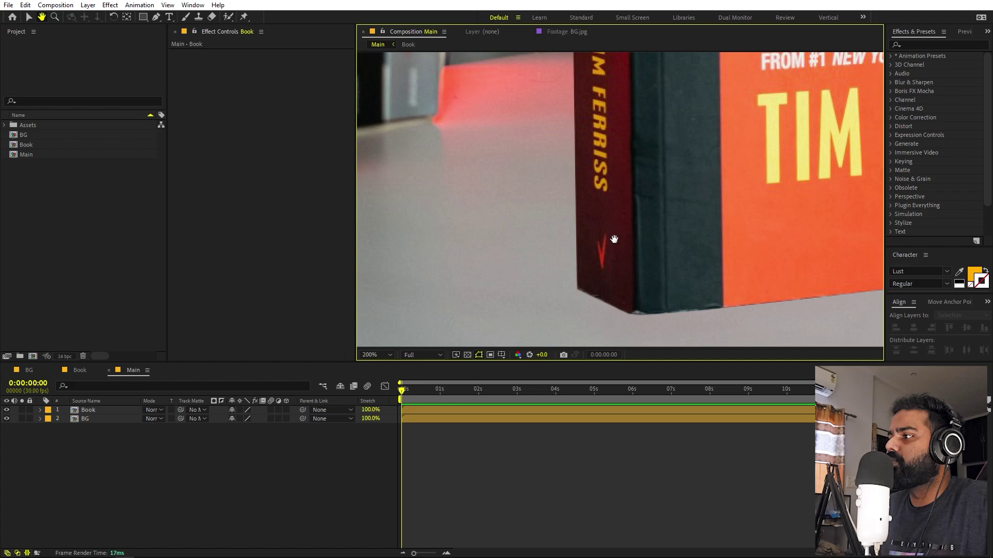
Step: Draw curved shape points from the book's bottom corner out to the left and behind the book
{"action": "left_click", "coordinate": [636, 319]}
{"action": "key", "text": "h"}
{"action": "scroll", "coordinate": [646, 290], "scroll_direction": "down", "scroll_amount": 2}
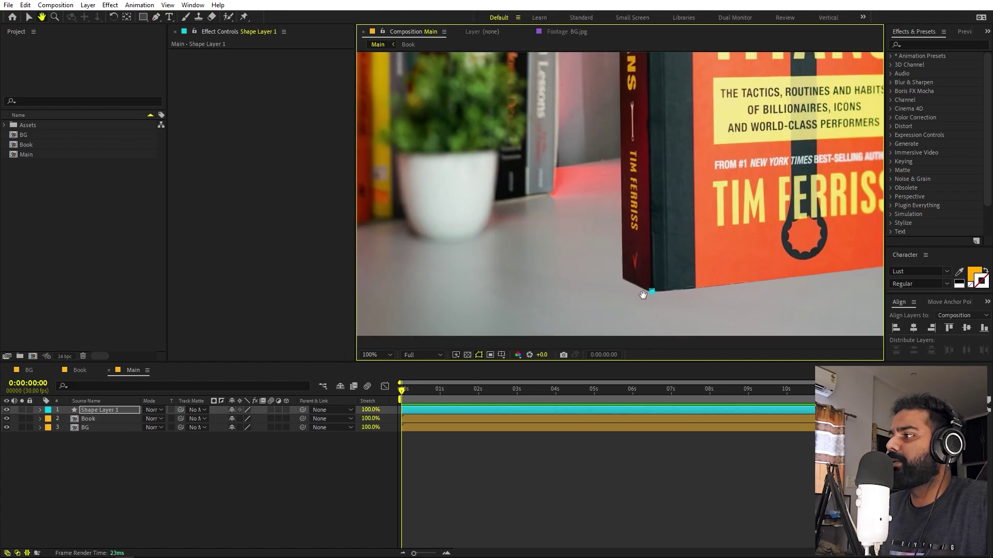
{"action": "key", "text": "g"}
{"action": "left_click_drag", "start_coordinate": [483, 234], "coordinate": [504, 223]}
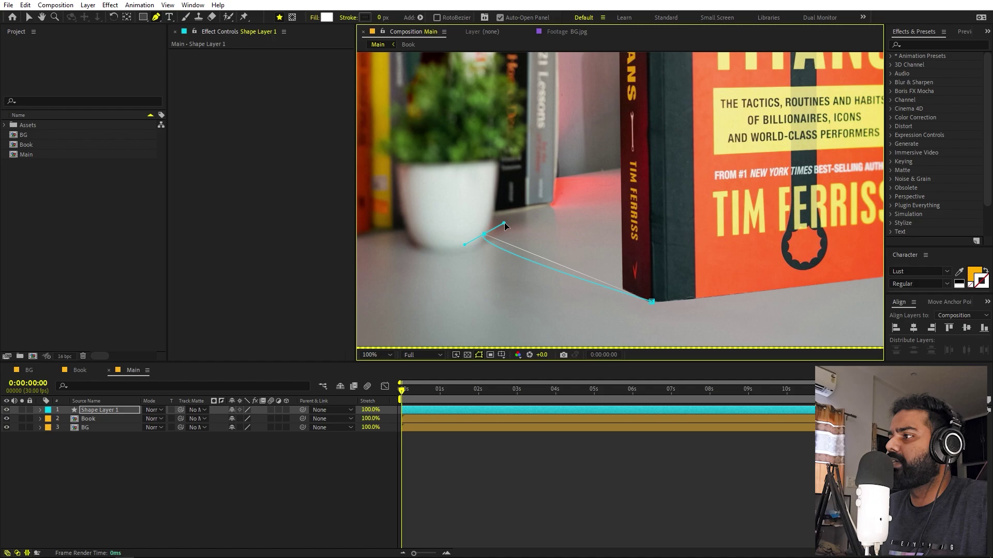
{"action": "mouse_move", "coordinate": [558, 200]}
{"action": "left_mouse_down"}
{"action": "mouse_move", "coordinate": [585, 204]}
{"action": "mouse_move", "coordinate": [556, 195]}
{"action": "left_mouse_up"}
{"action": "left_click_drag", "start_coordinate": [504, 224], "coordinate": [494, 222]}
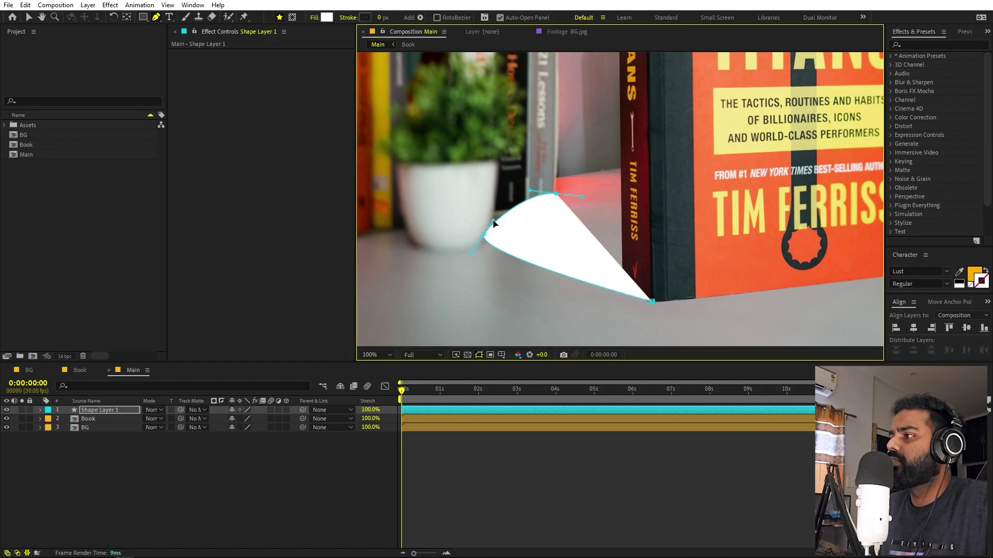
{"action": "left_click_drag", "start_coordinate": [749, 176], "coordinate": [784, 189]}
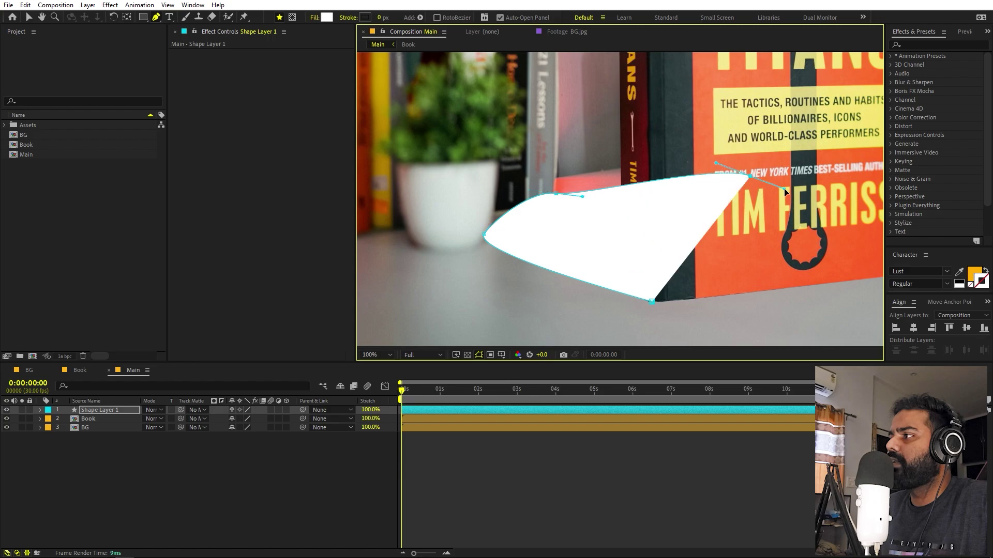
Step: Close the shape at the book's bottom-right and move Shape Layer 1 beneath Book
{"action": "left_click_drag", "start_coordinate": [826, 223], "coordinate": [667, 204]}
{"action": "left_click", "coordinate": [734, 256]}
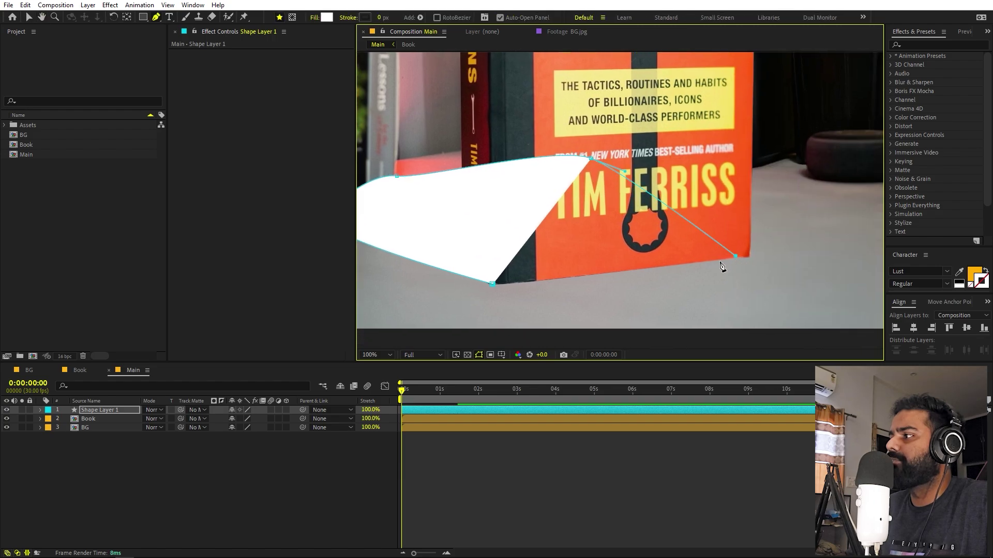
{"action": "left_click", "coordinate": [492, 284]}
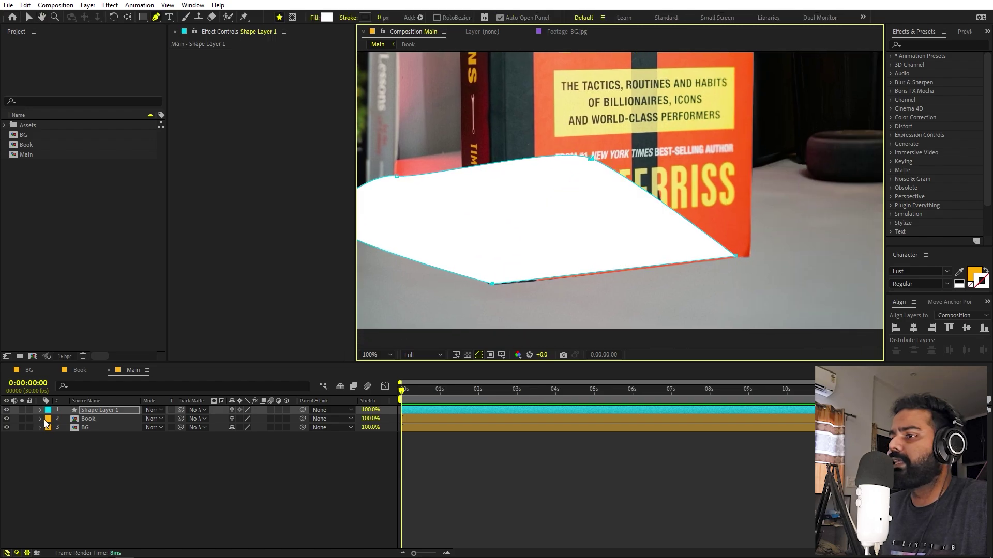
{"action": "left_click_drag", "start_coordinate": [96, 414], "coordinate": [100, 425]}
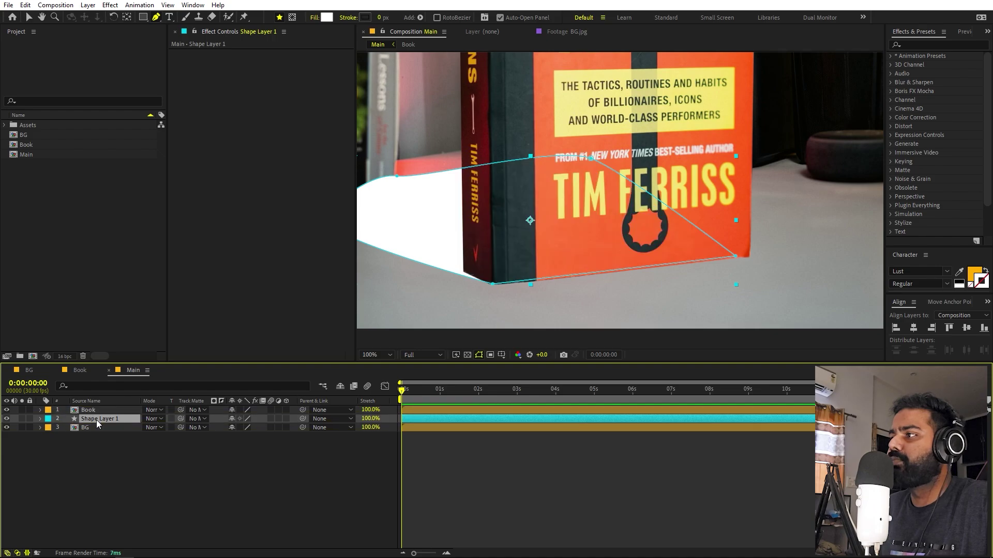
Step: Apply a Fill effect to the shape with colour 000000 (black)
{"action": "left_click", "coordinate": [929, 45]}
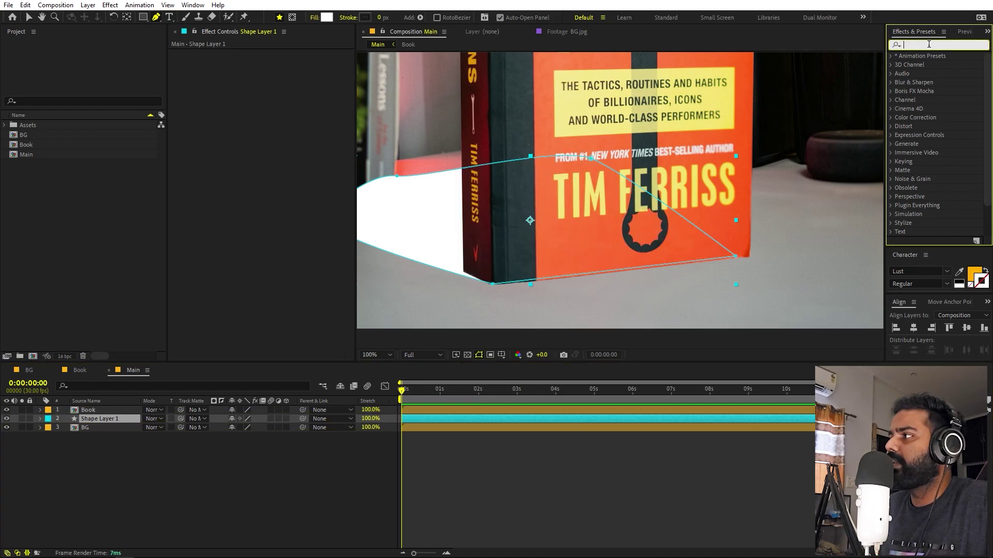
{"action": "type", "text": "fill"}
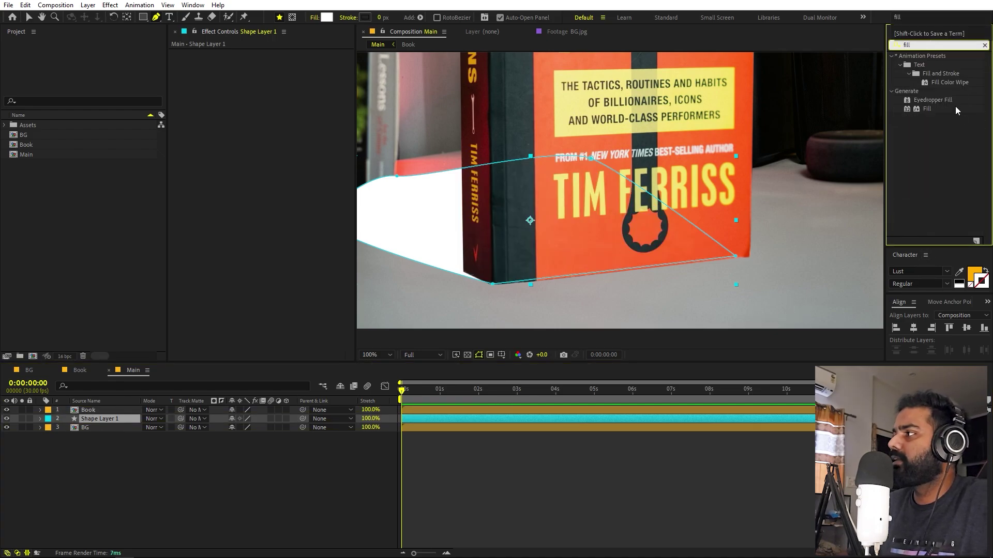
{"action": "left_click_drag", "start_coordinate": [924, 110], "coordinate": [225, 145]}
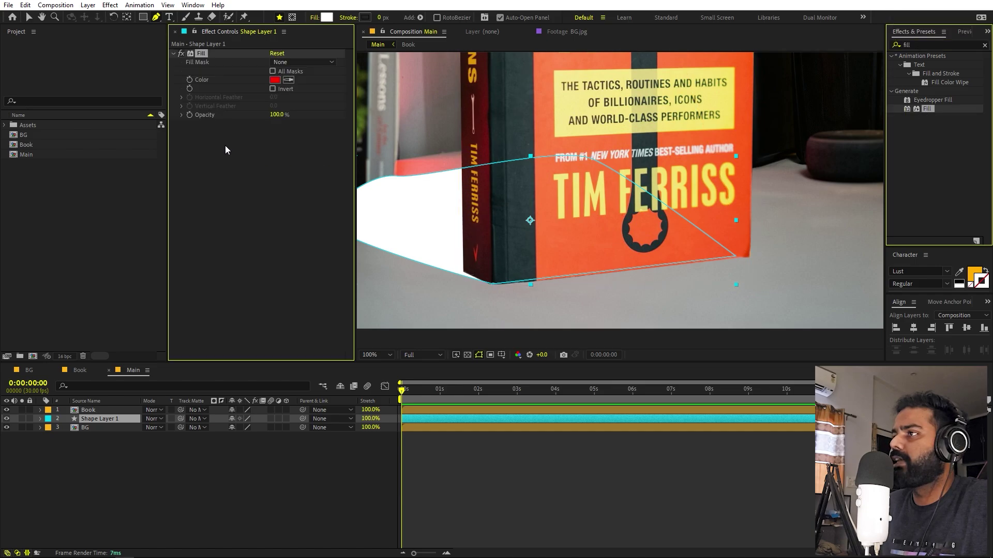
{"action": "left_click", "coordinate": [274, 79]}
{"action": "type", "text": "000000"}
{"action": "left_click", "coordinate": [269, 203]}
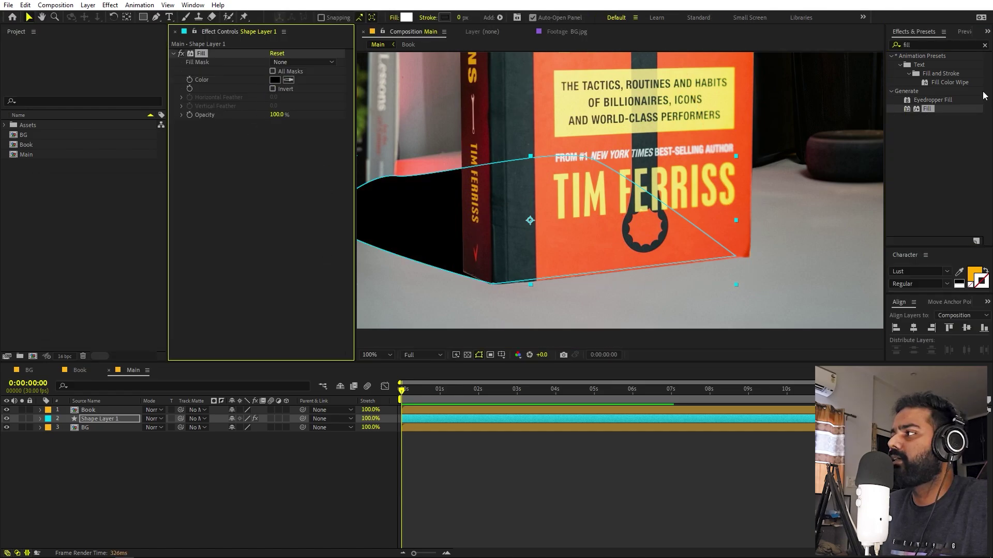
Step: Add Gaussian Blur with Repeat Edge Pixels off and Blurriness 27.2
{"action": "left_click", "coordinate": [937, 45]}
{"action": "type", "text": "gausii"}
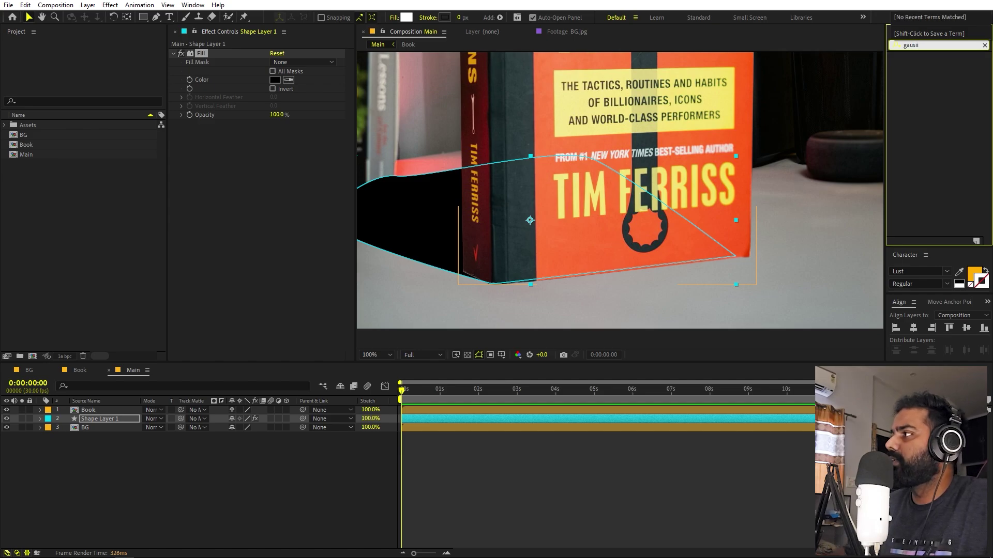
{"action": "left_click_drag", "start_coordinate": [941, 65], "coordinate": [264, 167]}
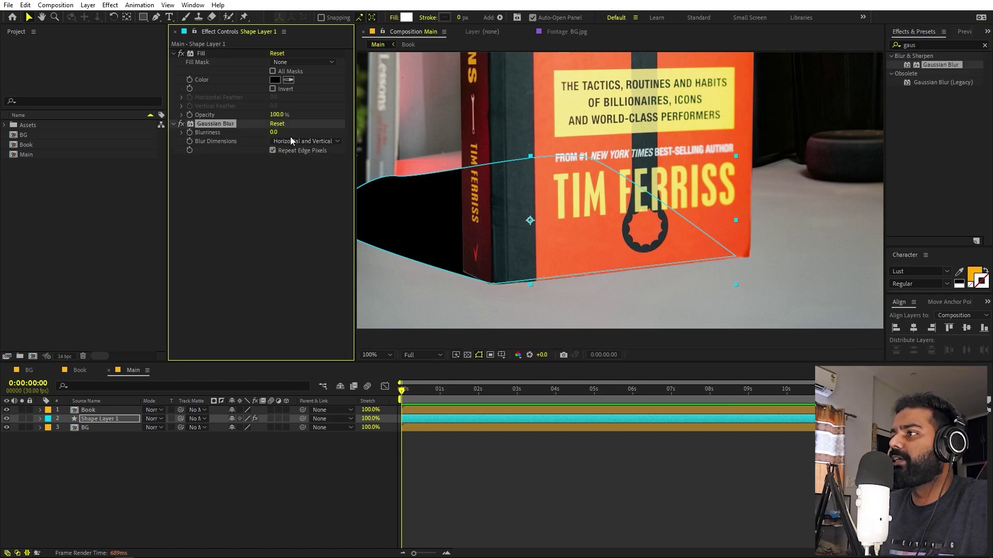
{"action": "left_click", "coordinate": [272, 151]}
{"action": "left_click_drag", "start_coordinate": [274, 132], "coordinate": [426, 150]}
{"action": "left_click_drag", "start_coordinate": [430, 192], "coordinate": [528, 164]}
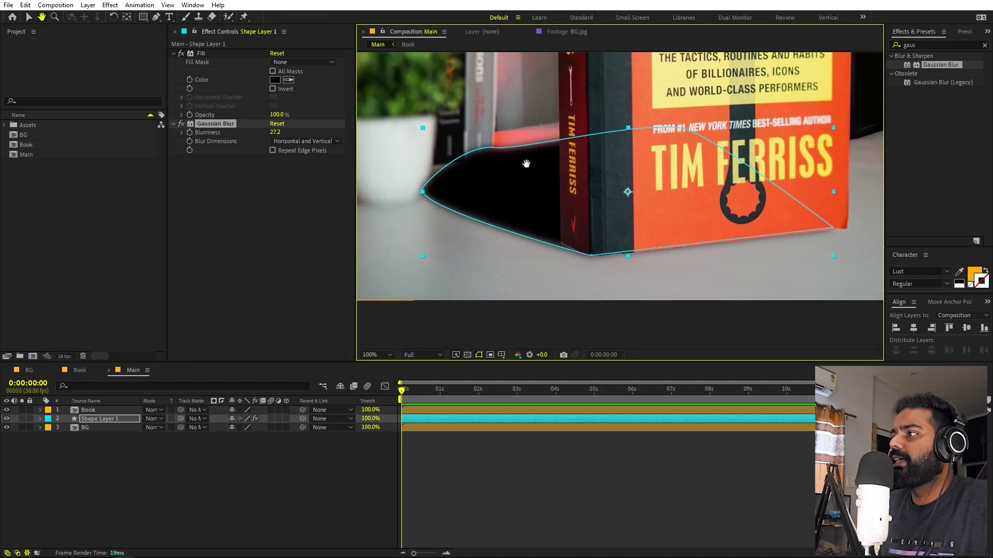
{"action": "left_click", "coordinate": [110, 421]}
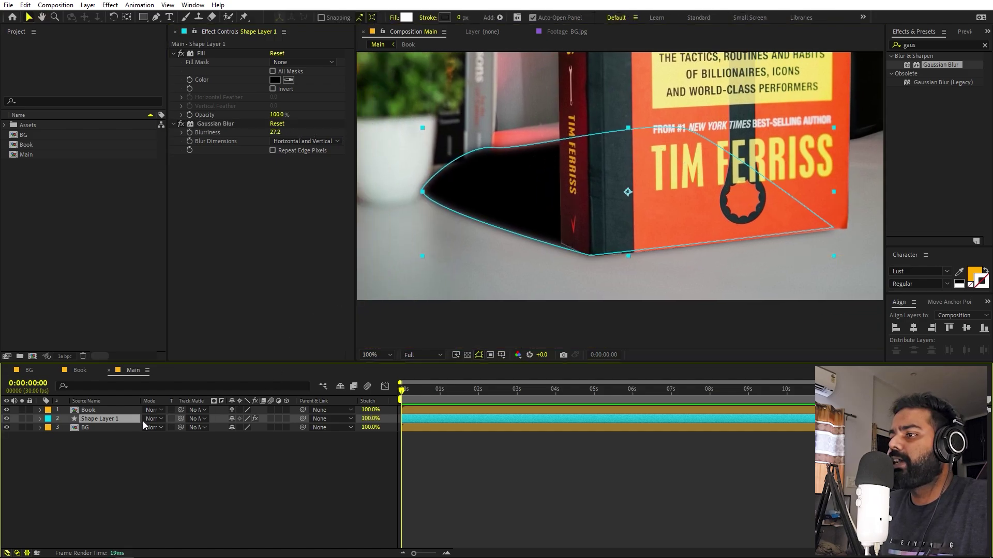
Step: Set Shape Layer 1 to Overlay blend mode with 30% opacity
{"action": "left_click", "coordinate": [154, 419]}
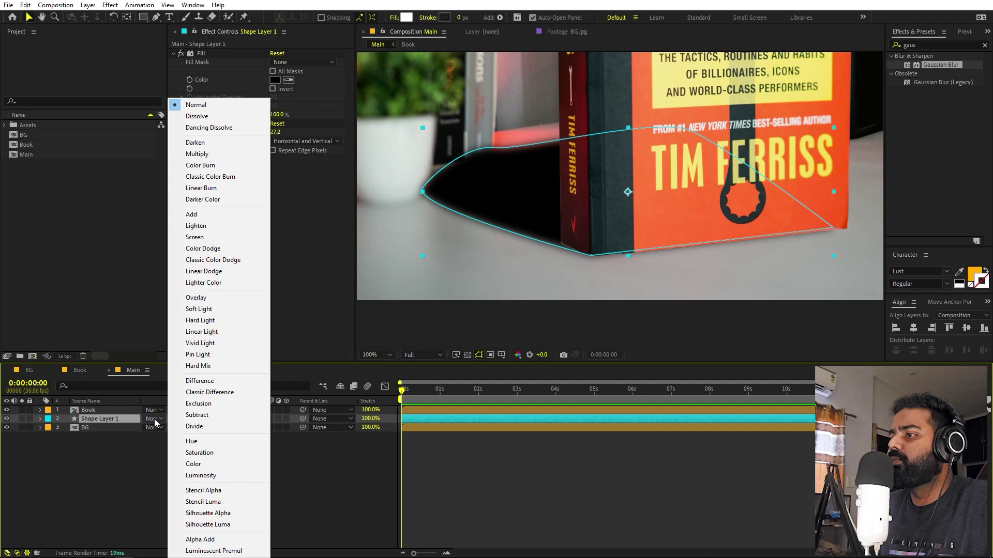
{"action": "left_click", "coordinate": [199, 301]}
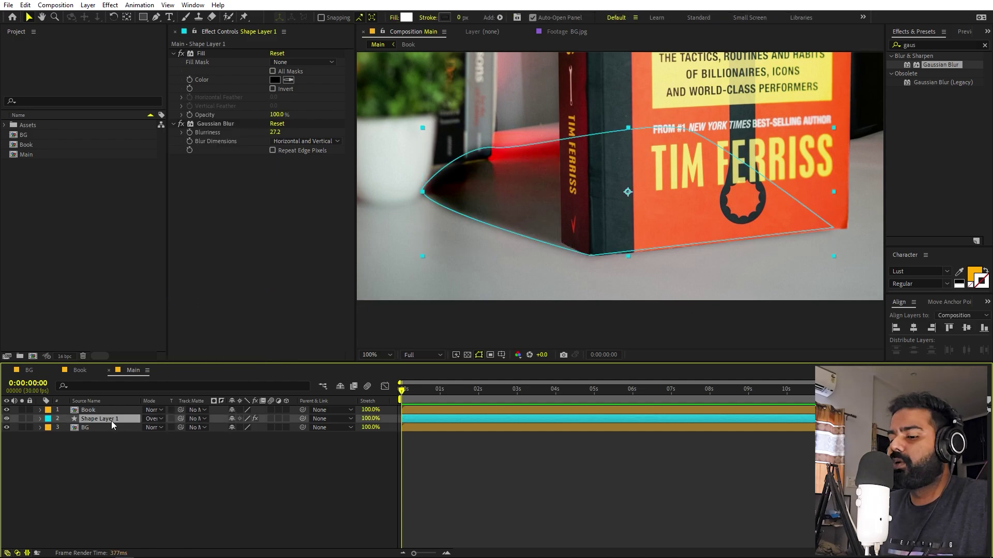
{"action": "key", "text": "t"}
{"action": "left_click_drag", "start_coordinate": [237, 428], "coordinate": [232, 428]}
{"action": "left_click", "coordinate": [232, 429]}
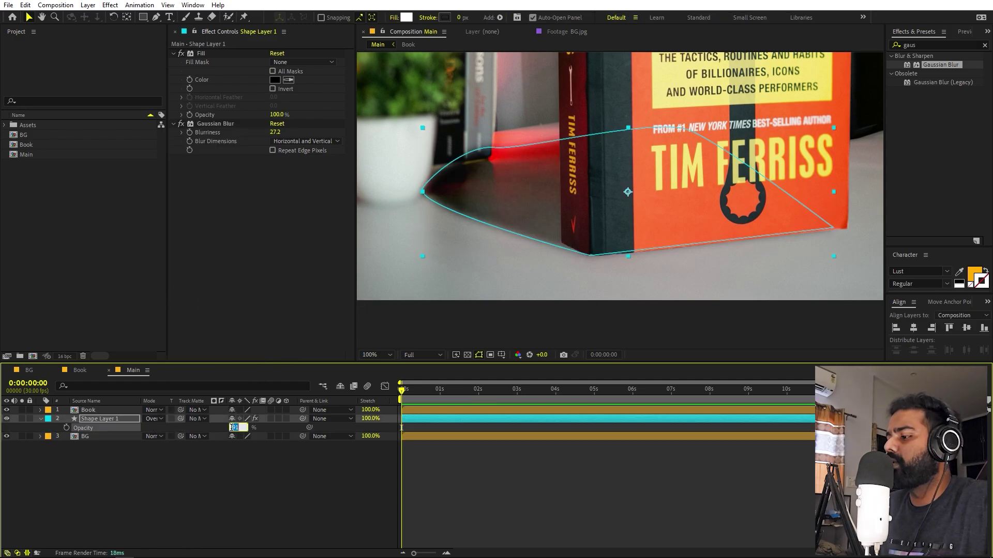
{"action": "type", "text": "30"}
{"action": "key", "text": "Return"}
Step: Zoom back to 100% on the book and reselect the shadow shape to show its path
{"action": "left_click", "coordinate": [252, 480]}
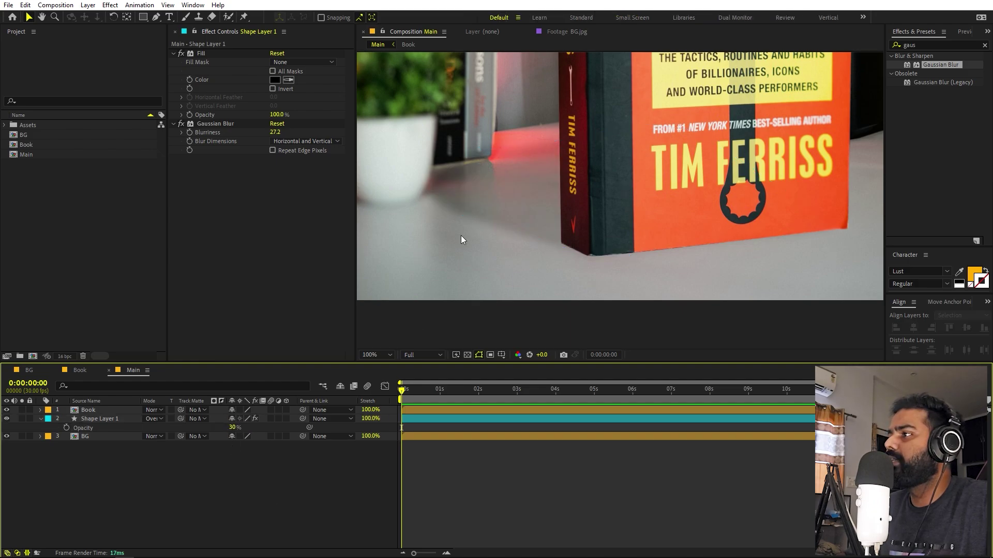
{"action": "scroll", "coordinate": [464, 238], "scroll_direction": "down", "scroll_amount": 3}
{"action": "key", "text": "period"}
{"action": "key", "text": "period"}
{"action": "key", "text": "period"}
{"action": "key", "text": "period"}
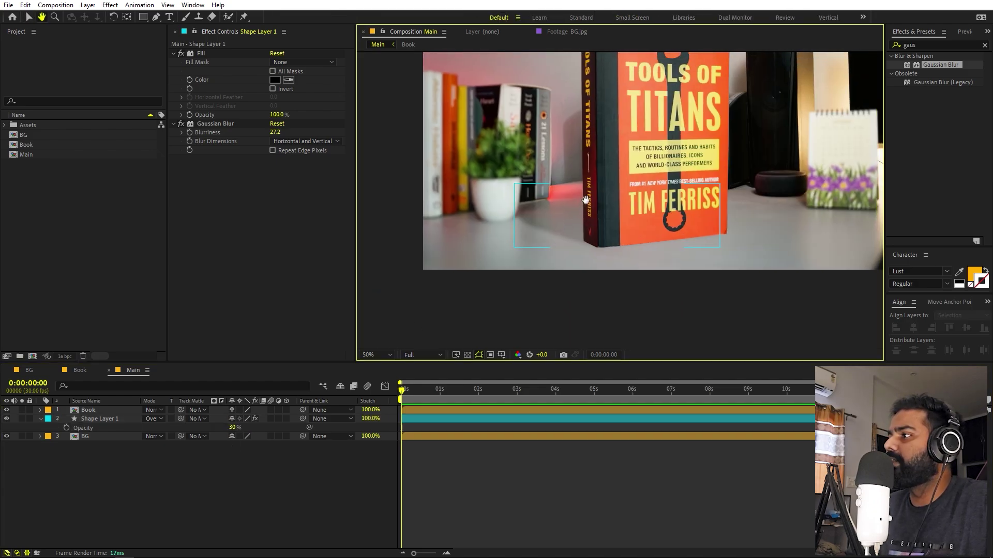
{"action": "left_click_drag", "start_coordinate": [563, 225], "coordinate": [600, 211]}
{"action": "left_click", "coordinate": [102, 419]}
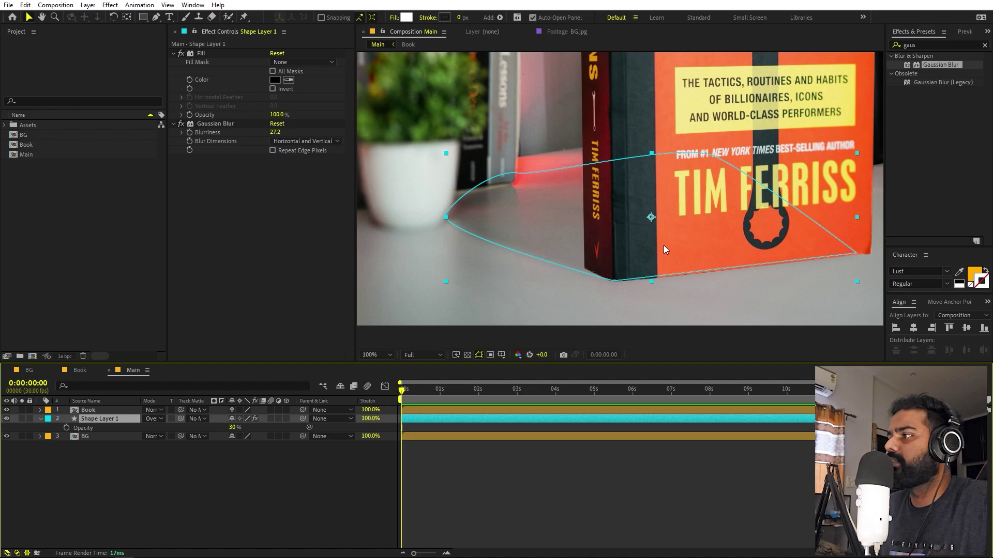
Step: Pull the shadow path's left point up and outward and nudge its top point
{"action": "key", "text": "g"}
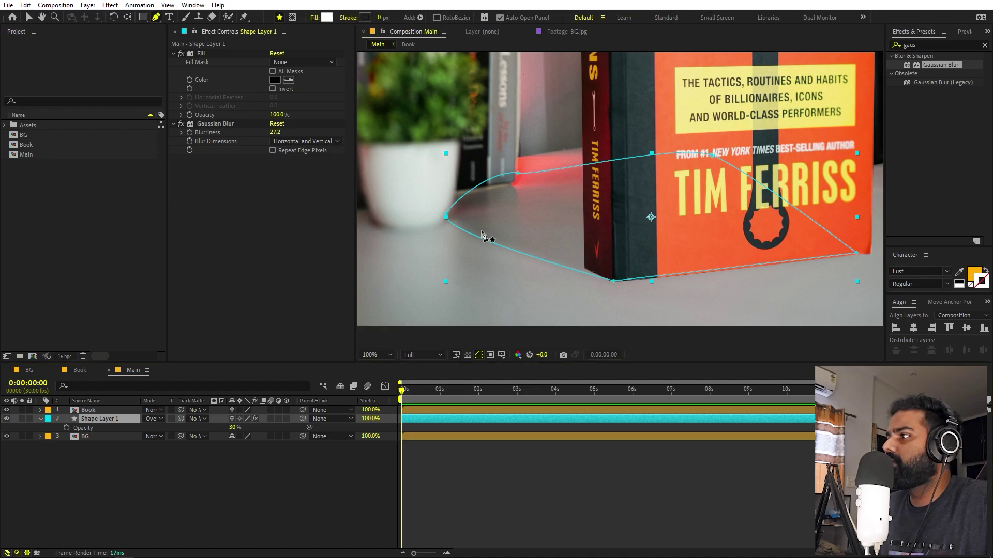
{"action": "left_click_drag", "start_coordinate": [444, 217], "coordinate": [432, 207]}
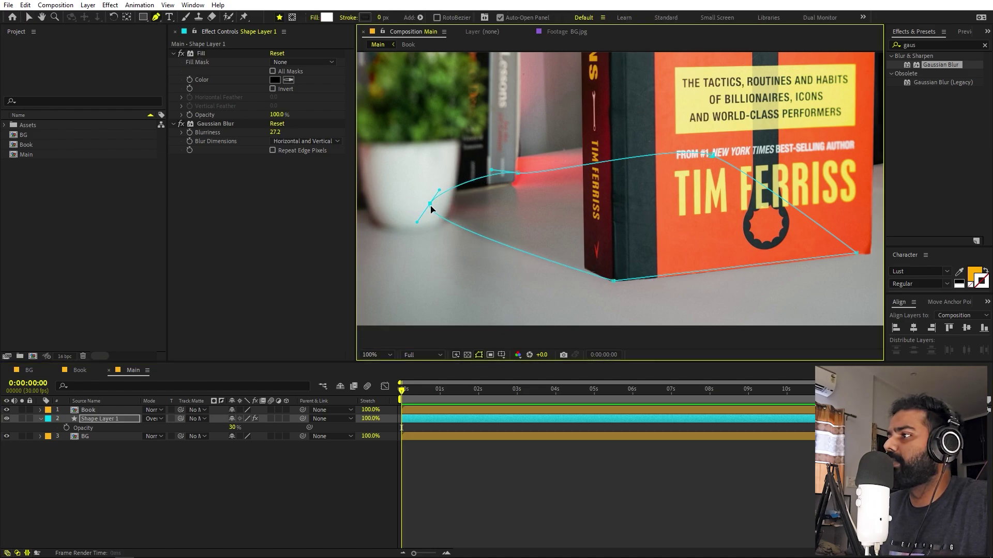
{"action": "mouse_move", "coordinate": [517, 170]}
{"action": "left_mouse_down"}
{"action": "mouse_move", "coordinate": [509, 147]}
{"action": "mouse_move", "coordinate": [517, 172]}
{"action": "left_mouse_up"}
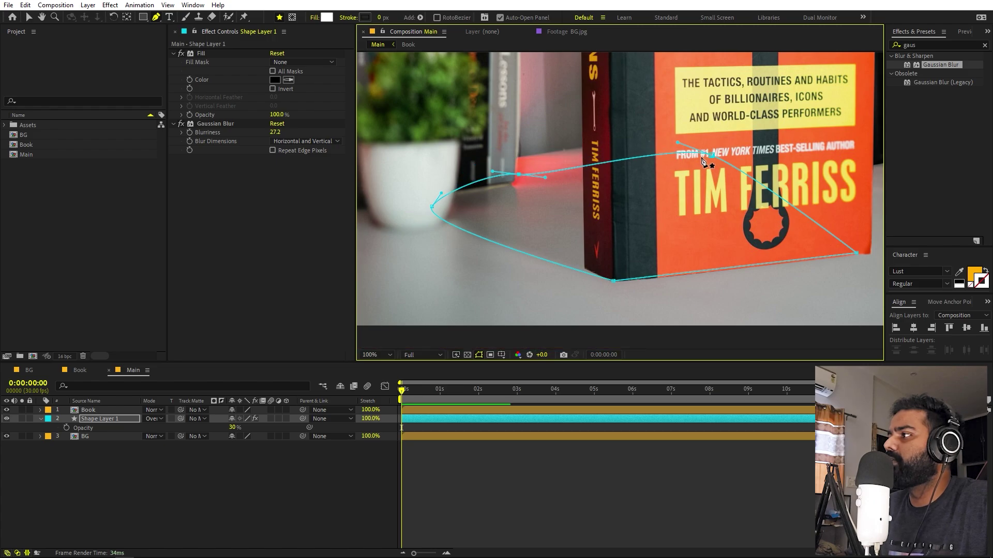
{"action": "left_click_drag", "start_coordinate": [701, 252], "coordinate": [636, 217]}
Step: Toggle the shadow shape's visibility to compare the scene with and without it
{"action": "left_click", "coordinate": [634, 443]}
{"action": "scroll", "coordinate": [641, 215], "scroll_direction": "down", "scroll_amount": 3}
{"action": "scroll", "coordinate": [652, 237], "scroll_direction": "up", "scroll_amount": 2}
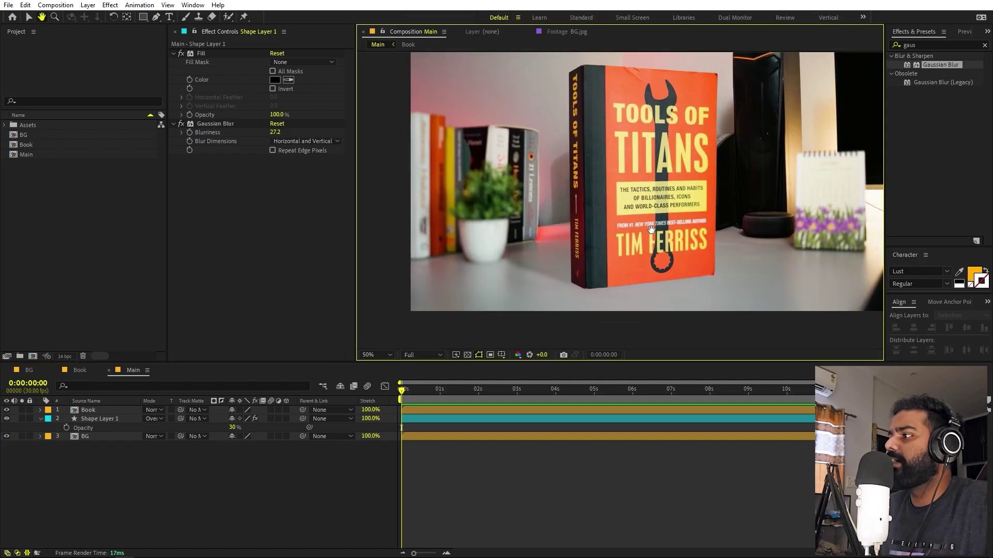
{"action": "left_click", "coordinate": [6, 419]}
{"action": "left_click", "coordinate": [5, 420]}
{"action": "scroll", "coordinate": [594, 215], "scroll_direction": "up", "scroll_amount": 1}
{"action": "left_click_drag", "start_coordinate": [698, 250], "coordinate": [698, 166]}
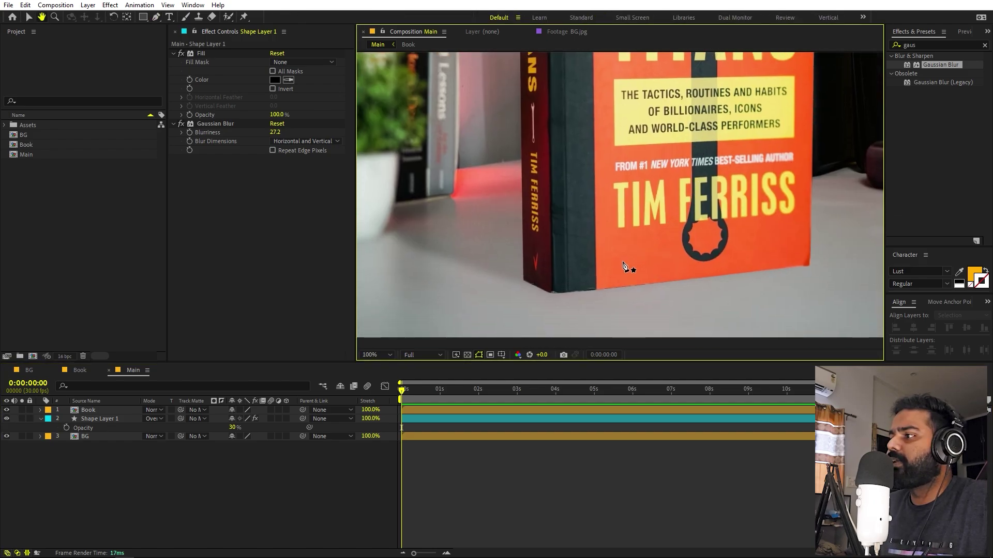
Step: Fit the composition in the viewer, then zoom in on the book's bottom-left corner
{"action": "key", "text": "g"}
{"action": "left_click", "coordinate": [385, 356]}
{"action": "left_click", "coordinate": [398, 396]}
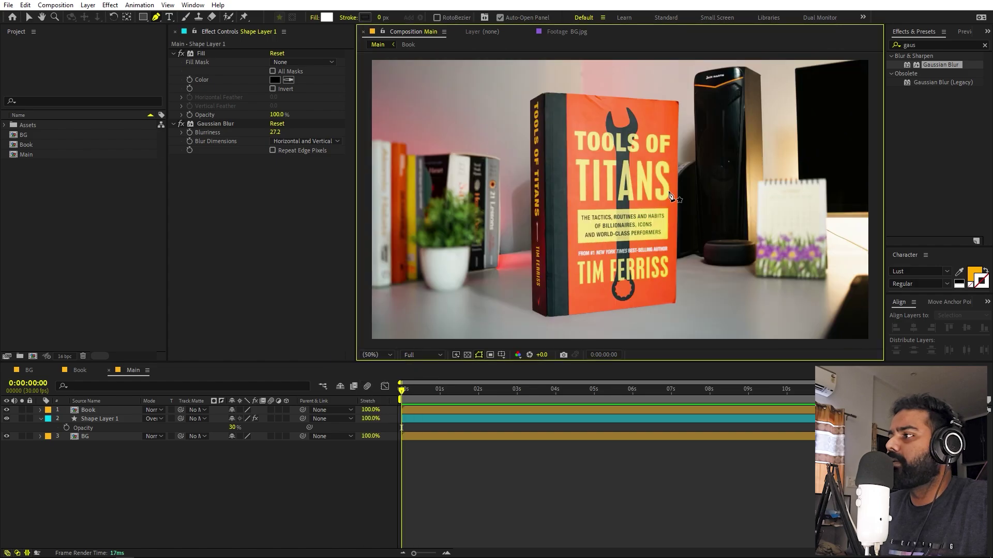
{"action": "scroll", "coordinate": [621, 246], "scroll_direction": "up", "scroll_amount": 1}
{"action": "left_click_drag", "start_coordinate": [595, 331], "coordinate": [640, 159]}
{"action": "scroll", "coordinate": [640, 160], "scroll_direction": "up", "scroll_amount": 1}
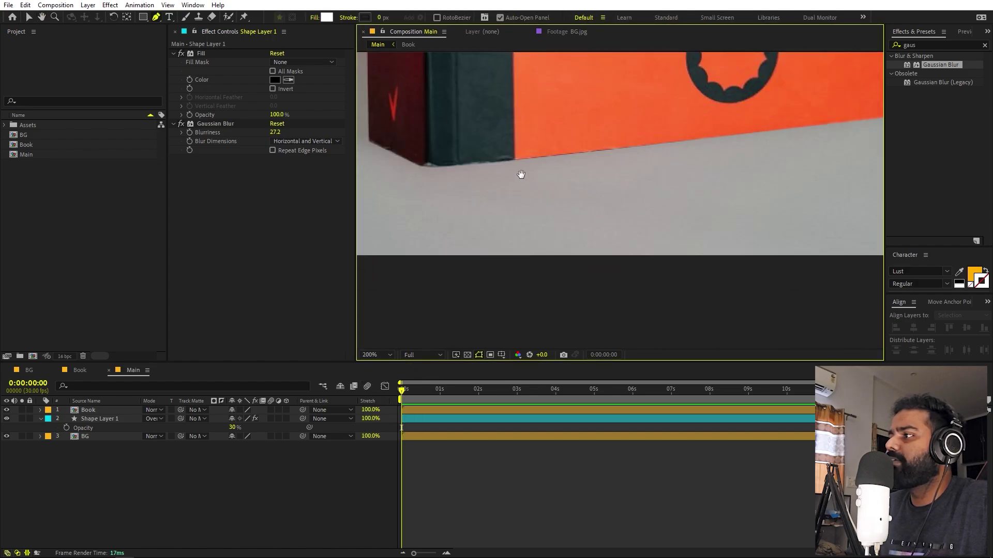
{"action": "left_click_drag", "start_coordinate": [431, 183], "coordinate": [535, 220]}
{"action": "key", "text": "g"}
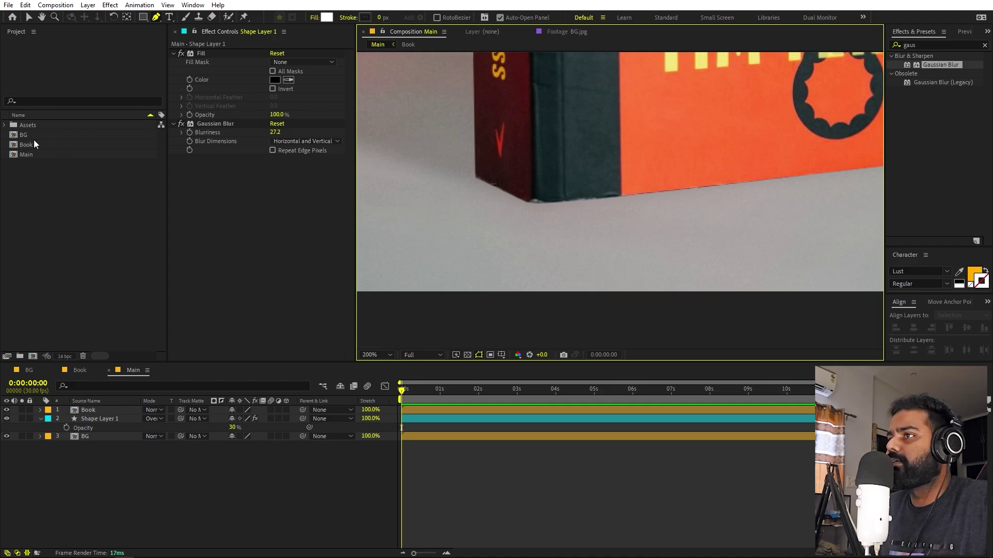
Step: Add an extra Book footage layer, delete it again, and select the masked Book layer
{"action": "left_click_drag", "start_coordinate": [33, 141], "coordinate": [64, 410]}
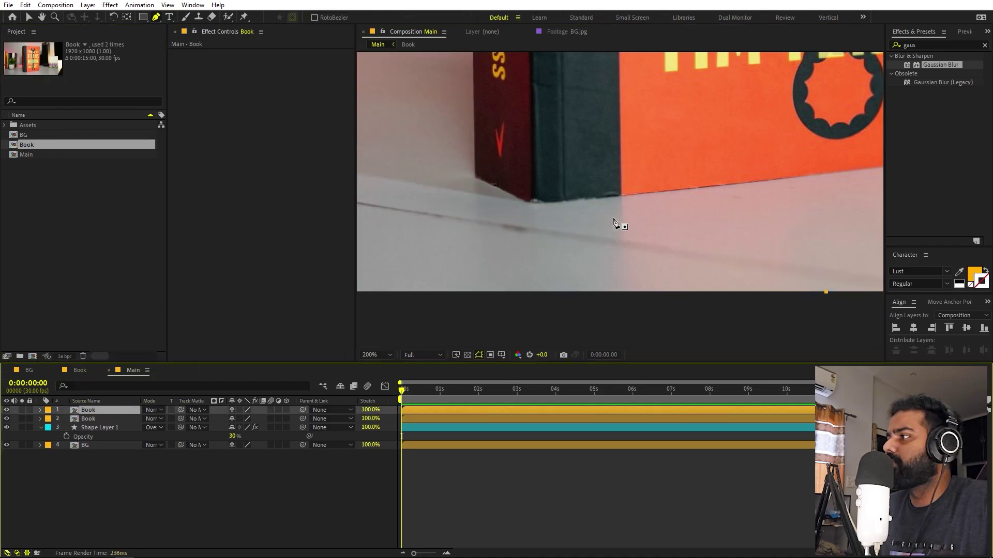
{"action": "left_click_drag", "start_coordinate": [656, 222], "coordinate": [508, 186]}
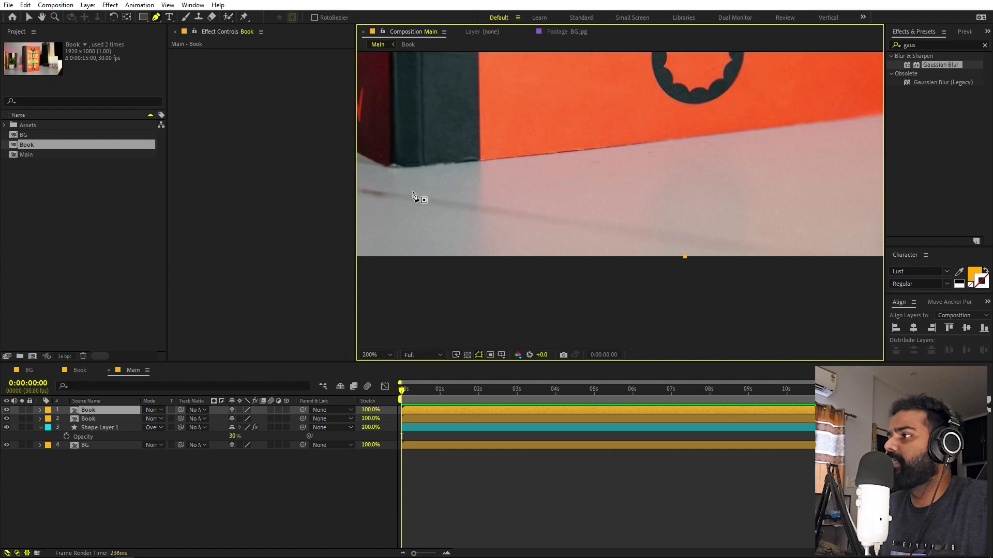
{"action": "left_click_drag", "start_coordinate": [417, 199], "coordinate": [563, 203]}
{"action": "left_click_drag", "start_coordinate": [648, 183], "coordinate": [366, 213]}
{"action": "left_click_drag", "start_coordinate": [800, 175], "coordinate": [619, 212]}
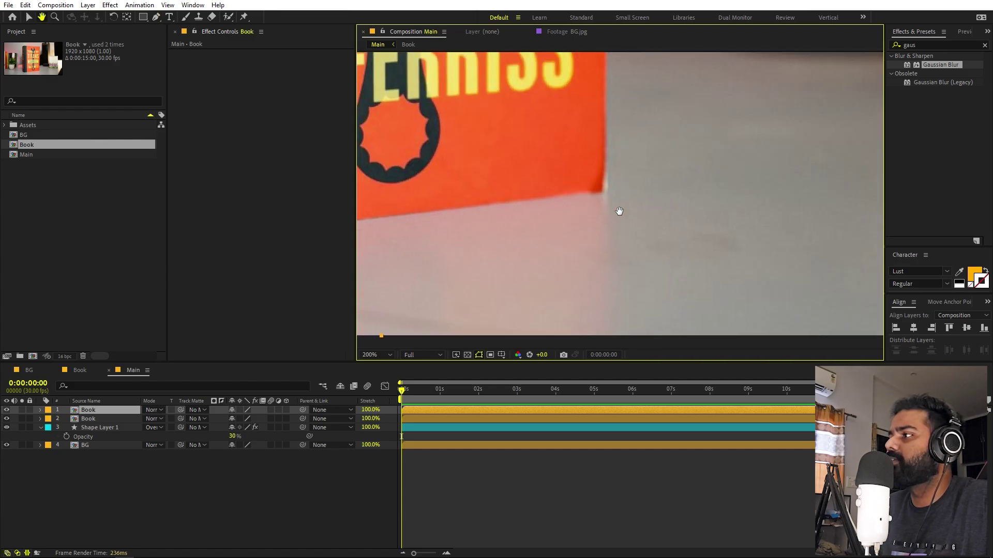
{"action": "key", "text": "g"}
{"action": "left_click", "coordinate": [95, 411]}
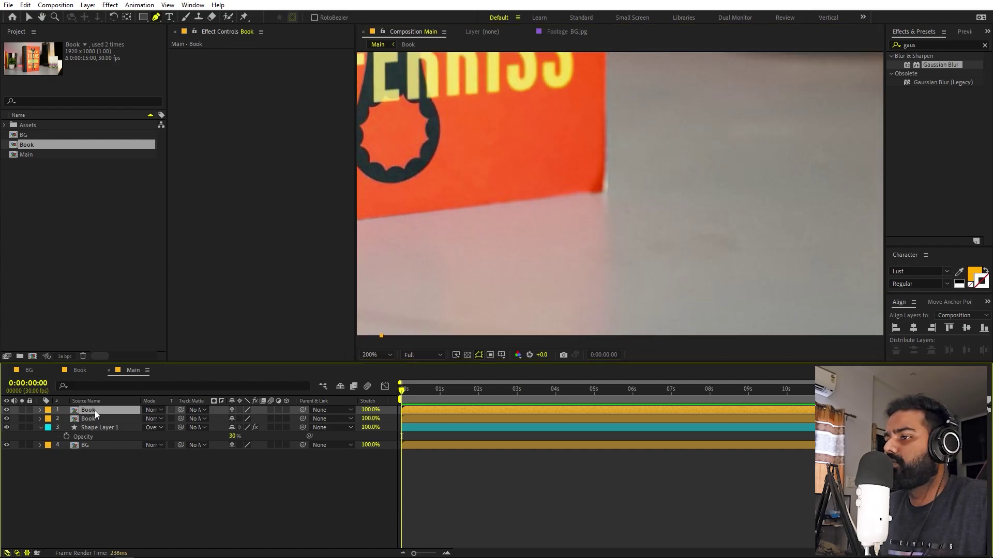
{"action": "key", "text": "Delete"}
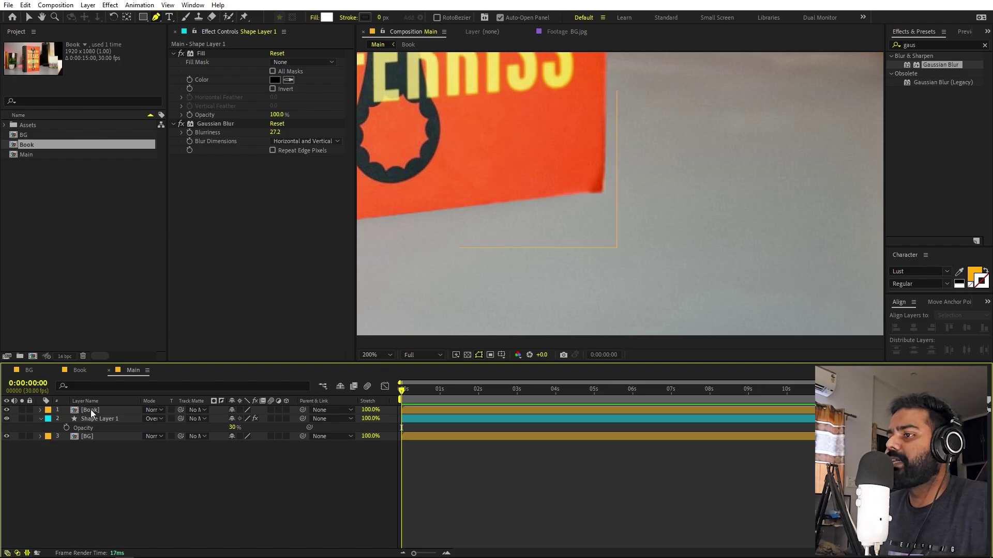
{"action": "left_click", "coordinate": [91, 410]}
Step: Duplicate the masked Book layer, show the copy's mask properties, and solo it
{"action": "key", "text": "ctrl+d"}
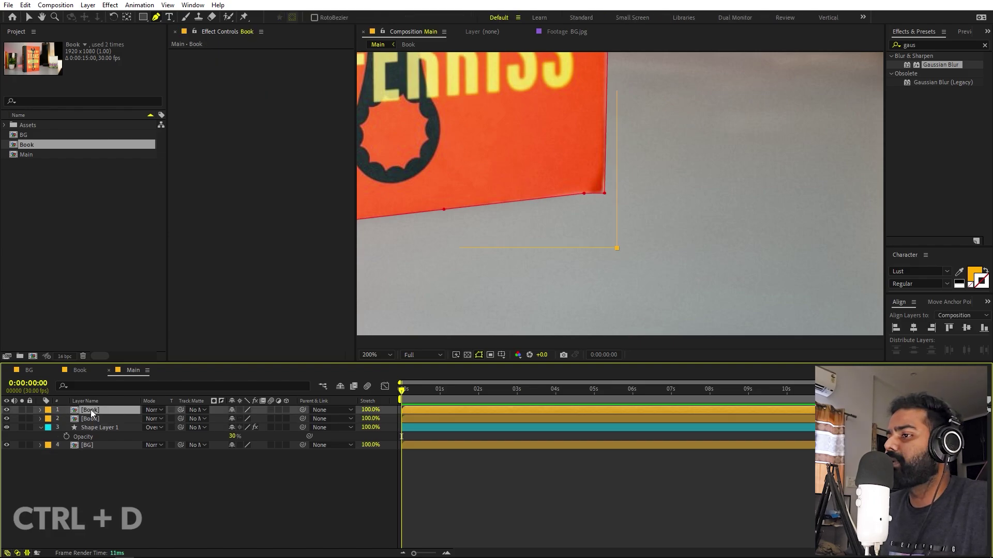
{"action": "key", "text": "shift+slash"}
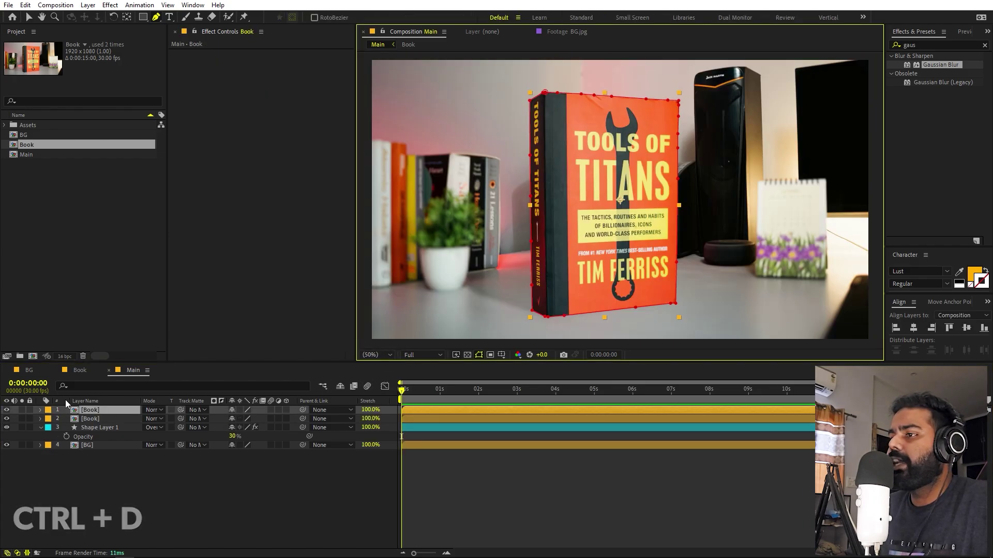
{"action": "left_click", "coordinate": [40, 410]}
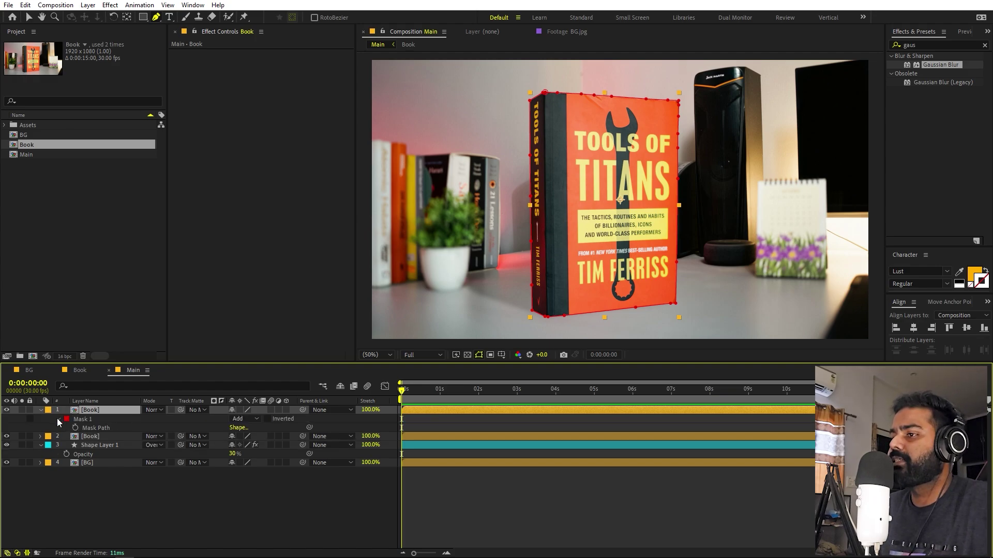
{"action": "key", "text": "m"}
{"action": "key", "text": "m"}
{"action": "left_click", "coordinate": [43, 443]}
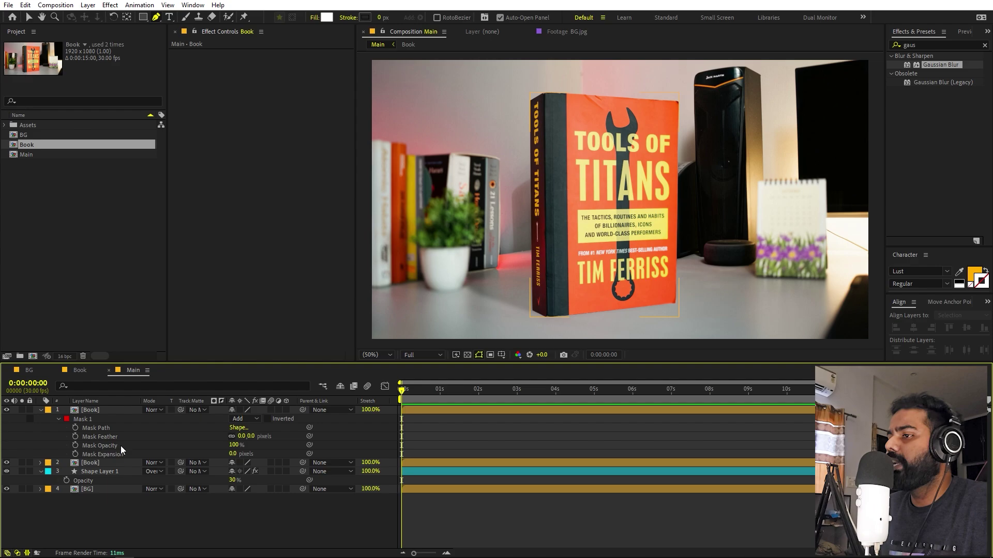
{"action": "left_click", "coordinate": [23, 411]}
{"action": "left_click", "coordinate": [91, 411]}
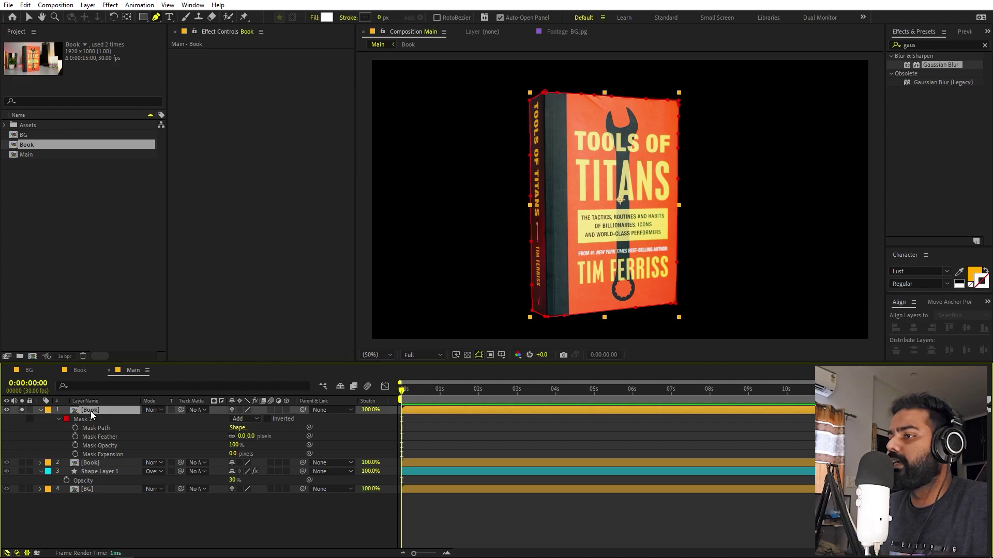
Step: Expand the top Book layer's mask slightly beyond the book's edges
{"action": "scroll", "coordinate": [523, 254], "scroll_direction": "up", "scroll_amount": 1}
{"action": "left_click_drag", "start_coordinate": [592, 280], "coordinate": [625, 101]}
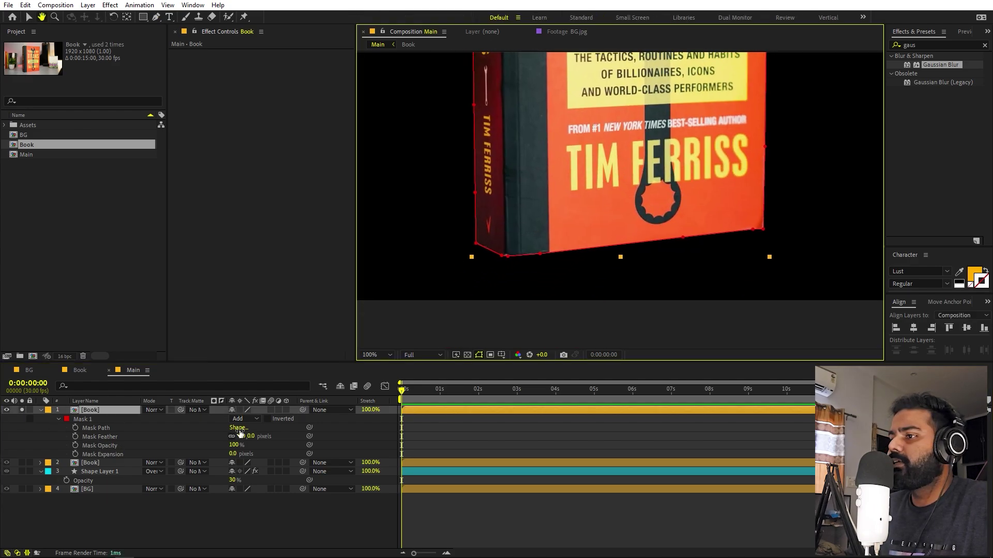
{"action": "key", "text": "g"}
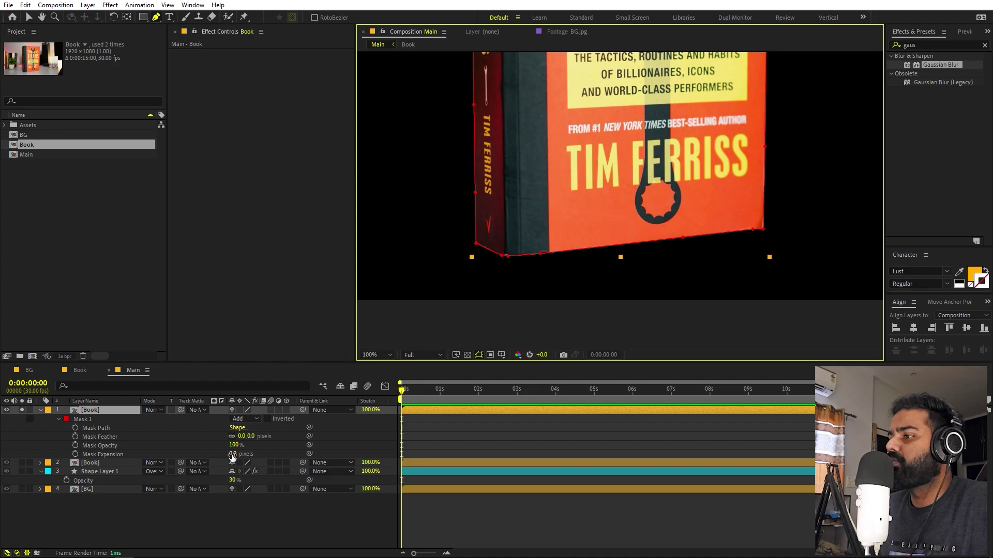
{"action": "left_click_drag", "start_coordinate": [235, 454], "coordinate": [283, 441]}
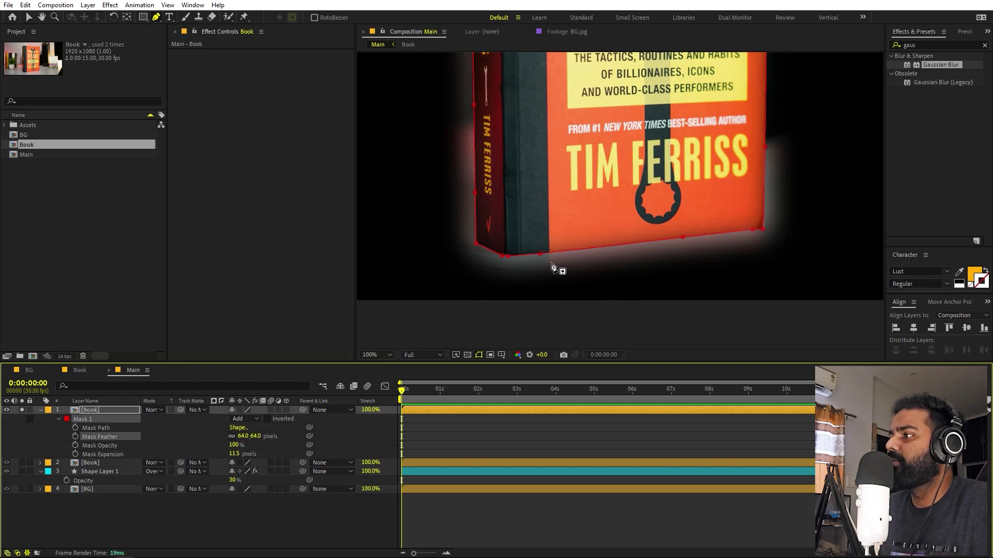
Step: Un-solo the top Book layer and inspect the book's bottom-left corner
{"action": "left_click", "coordinate": [21, 410]}
{"action": "left_click", "coordinate": [560, 549]}
{"action": "scroll", "coordinate": [622, 279], "scroll_direction": "down", "scroll_amount": 2}
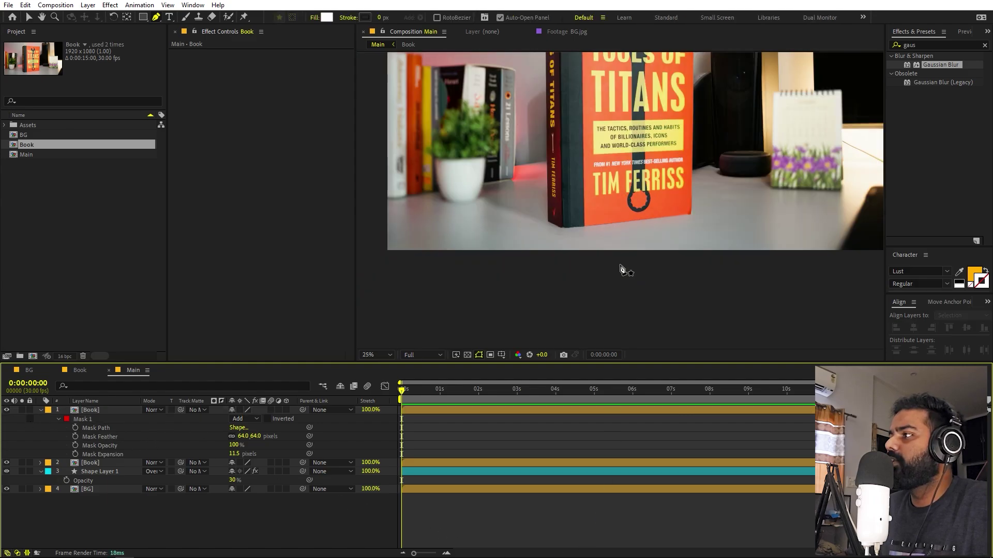
{"action": "scroll", "coordinate": [625, 262], "scroll_direction": "up", "scroll_amount": 3}
{"action": "left_click_drag", "start_coordinate": [481, 340], "coordinate": [600, 241]}
{"action": "scroll", "coordinate": [636, 199], "scroll_direction": "up", "scroll_amount": 1}
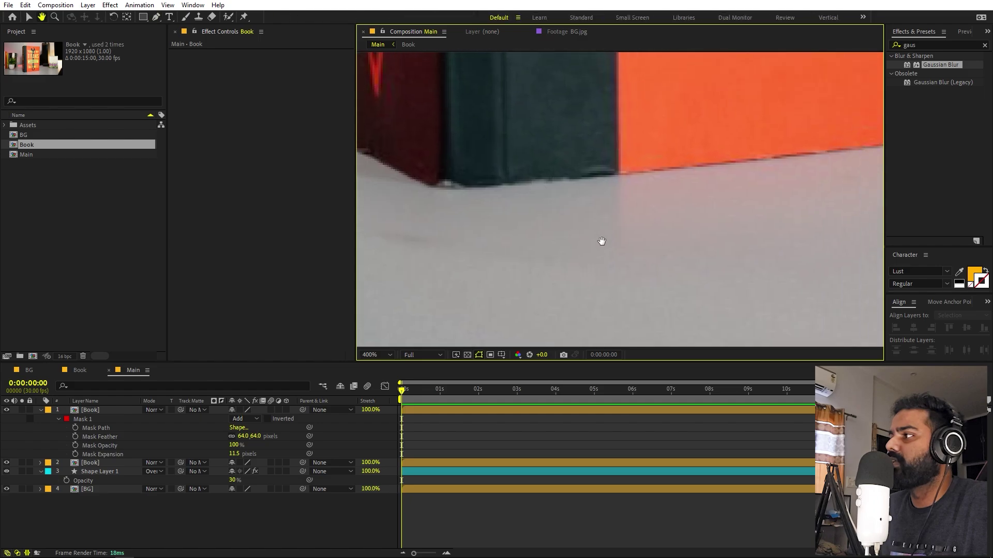
Step: Toggle the top Book layer's visibility to compare the feathered edge, then view the book's top
{"action": "left_click", "coordinate": [7, 409]}
{"action": "left_click", "coordinate": [7, 409]}
{"action": "left_click", "coordinate": [6, 410]}
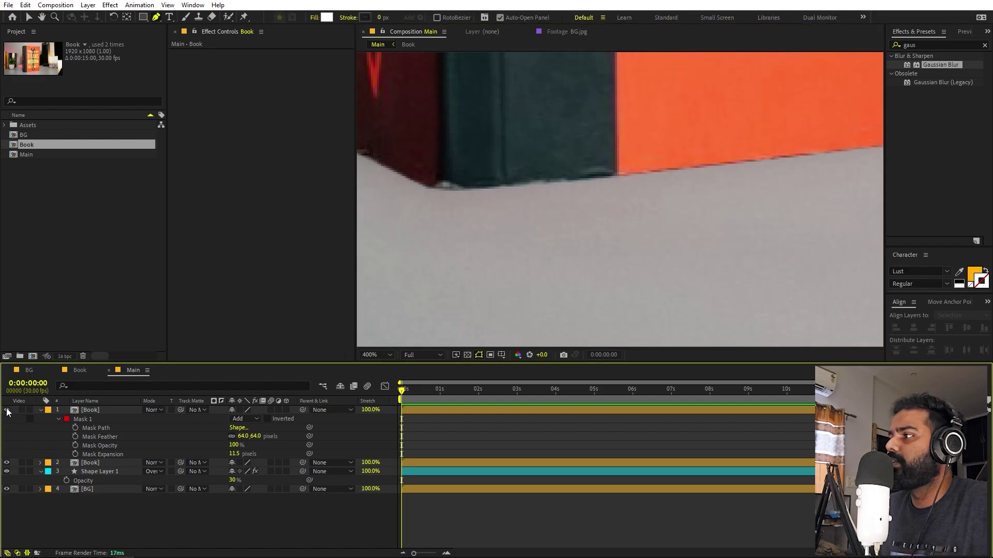
{"action": "left_click", "coordinate": [6, 410]}
{"action": "left_click", "coordinate": [7, 410]}
{"action": "left_click", "coordinate": [6, 410]}
{"action": "scroll", "coordinate": [577, 204], "scroll_direction": "down", "scroll_amount": 2}
{"action": "left_click_drag", "start_coordinate": [600, 191], "coordinate": [529, 275]}
{"action": "left_click_drag", "start_coordinate": [718, 268], "coordinate": [714, 326]}
{"action": "left_click_drag", "start_coordinate": [648, 105], "coordinate": [651, 261]}
{"action": "scroll", "coordinate": [652, 261], "scroll_direction": "down", "scroll_amount": 1}
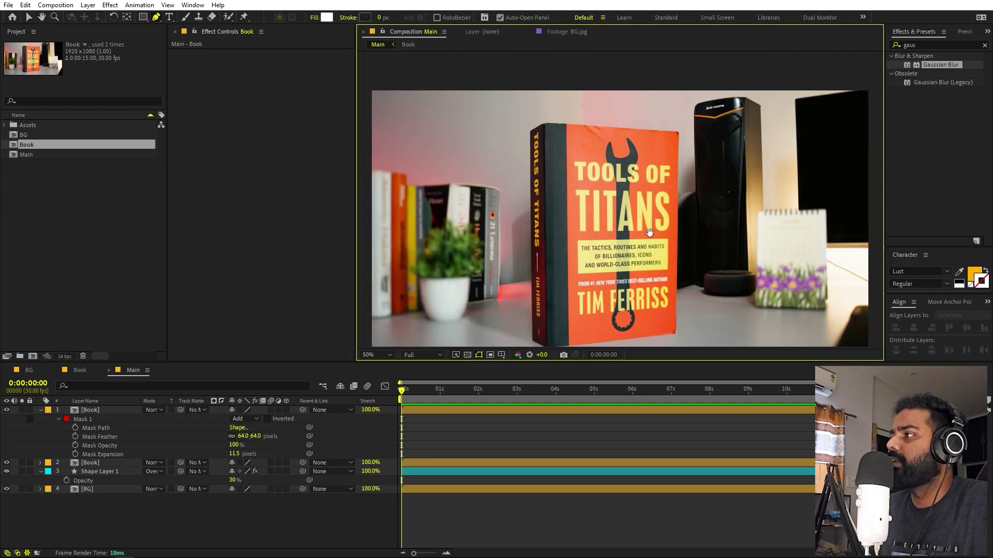
Step: Rename the top Book layer to 'Book Feather'
{"action": "key", "text": "g"}
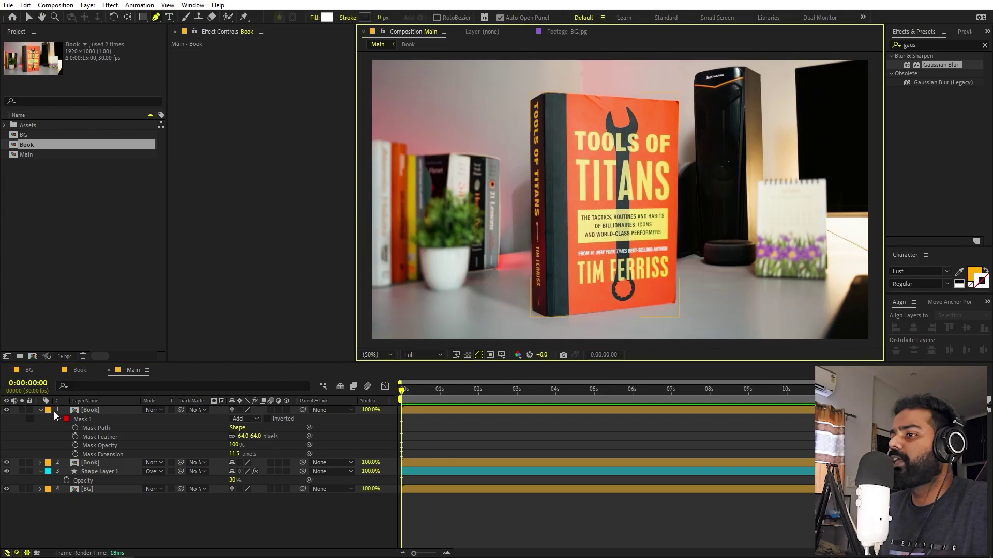
{"action": "left_click", "coordinate": [40, 410]}
{"action": "left_click", "coordinate": [105, 412]}
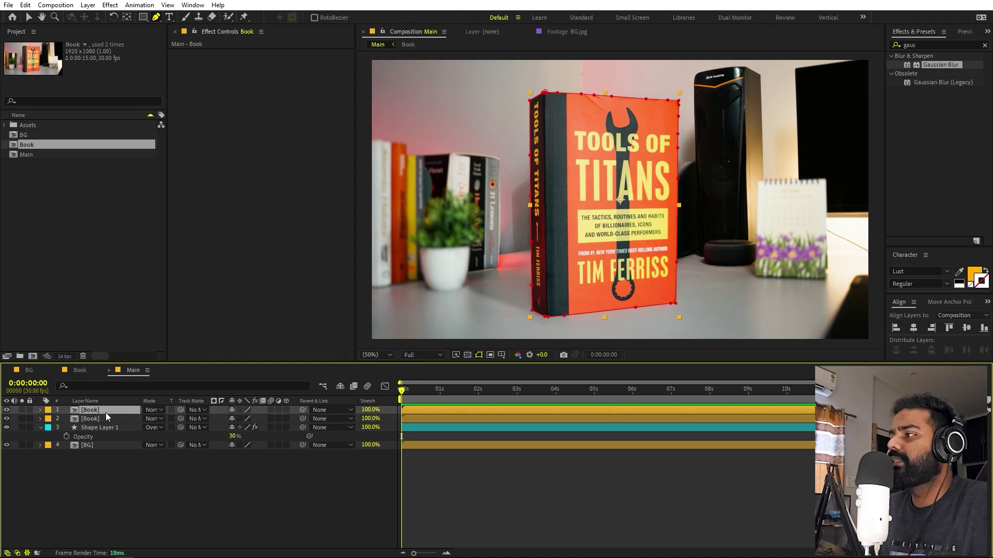
{"action": "key", "text": "Return"}
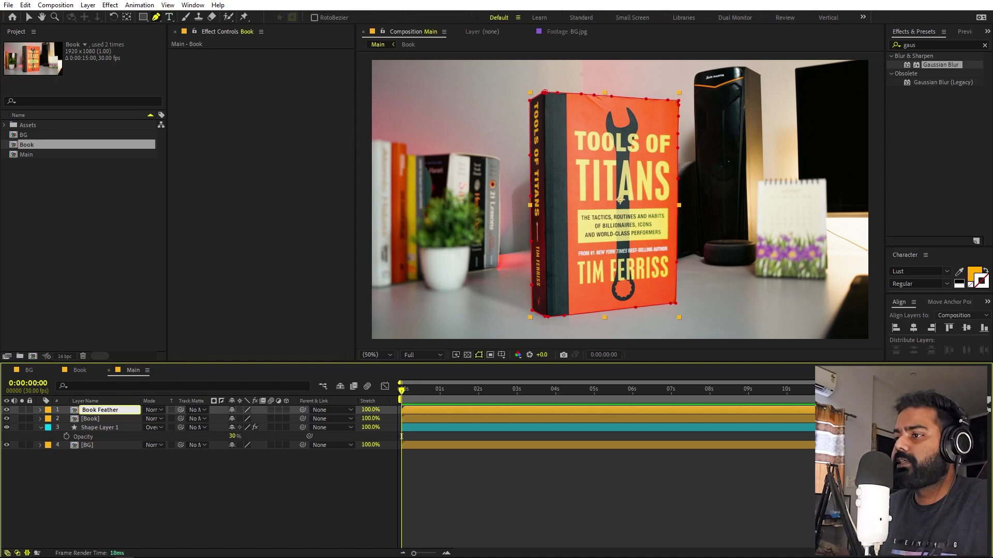
{"action": "left_click", "coordinate": [113, 466]}
Step: Collapse the layer properties, switch to the Selection tool (V), and clear selections
{"action": "left_click", "coordinate": [96, 420]}
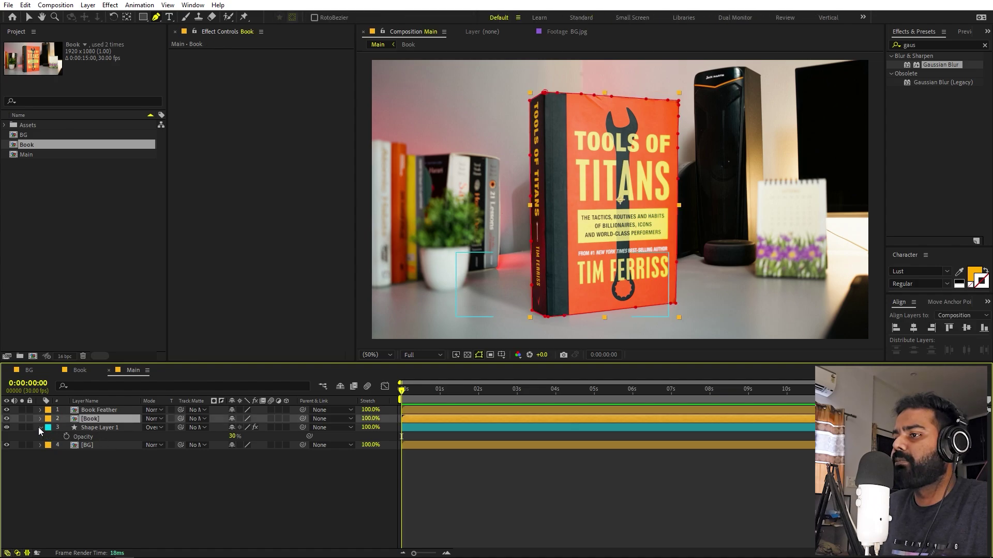
{"action": "left_click", "coordinate": [39, 427]}
{"action": "left_click", "coordinate": [81, 455]}
{"action": "key", "text": "v"}
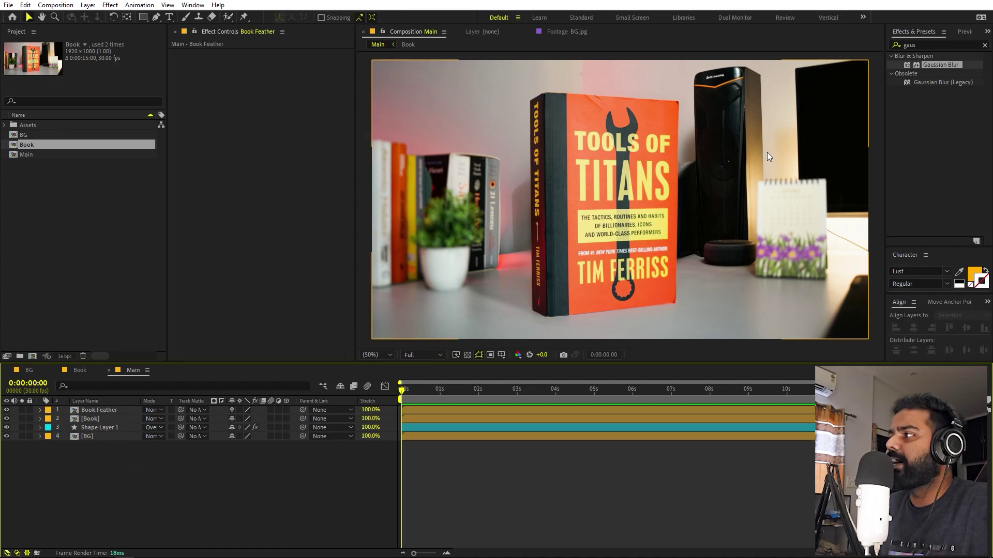
{"action": "left_click", "coordinate": [58, 243]}
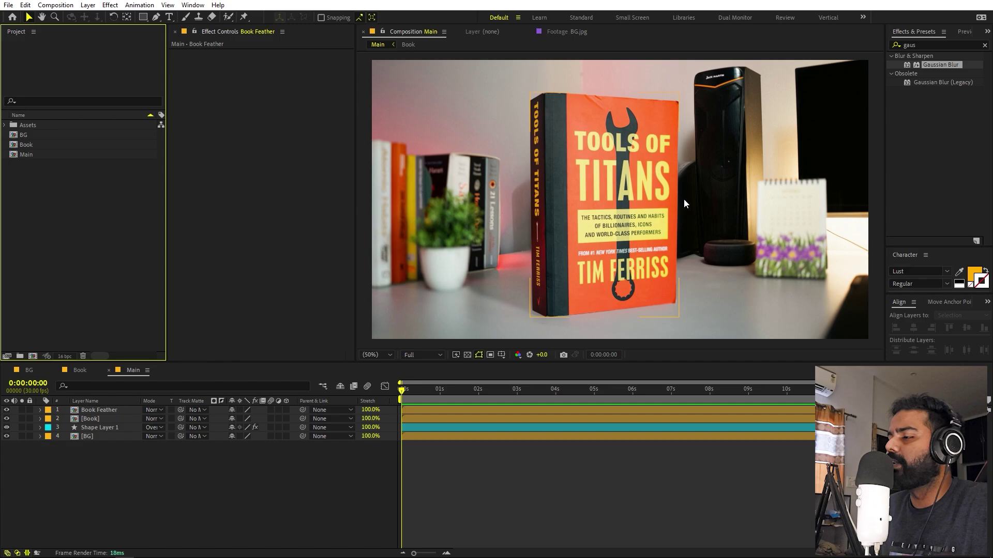
{"action": "left_click", "coordinate": [85, 494]}
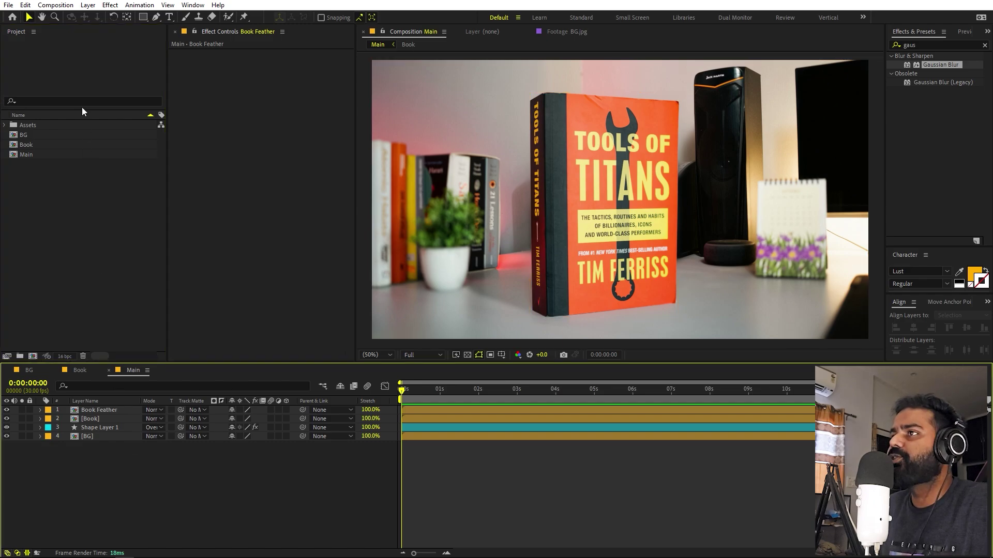
Step: Create a new 1920×1080, 30 fps composition named 'Matte'
{"action": "left_click", "coordinate": [56, 5]}
{"action": "left_click", "coordinate": [67, 15]}
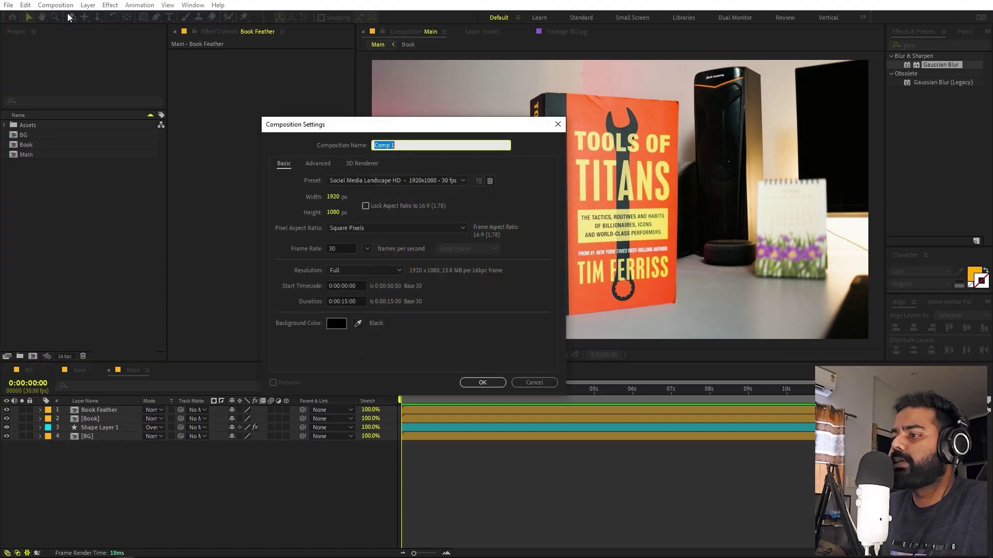
{"action": "key", "text": "BackSpace"}
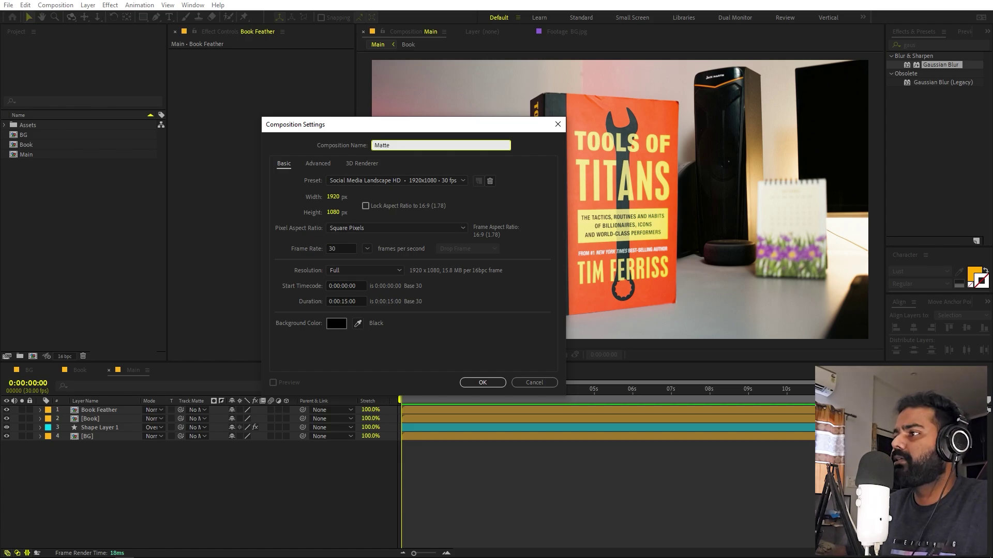
{"action": "left_click", "coordinate": [491, 384]}
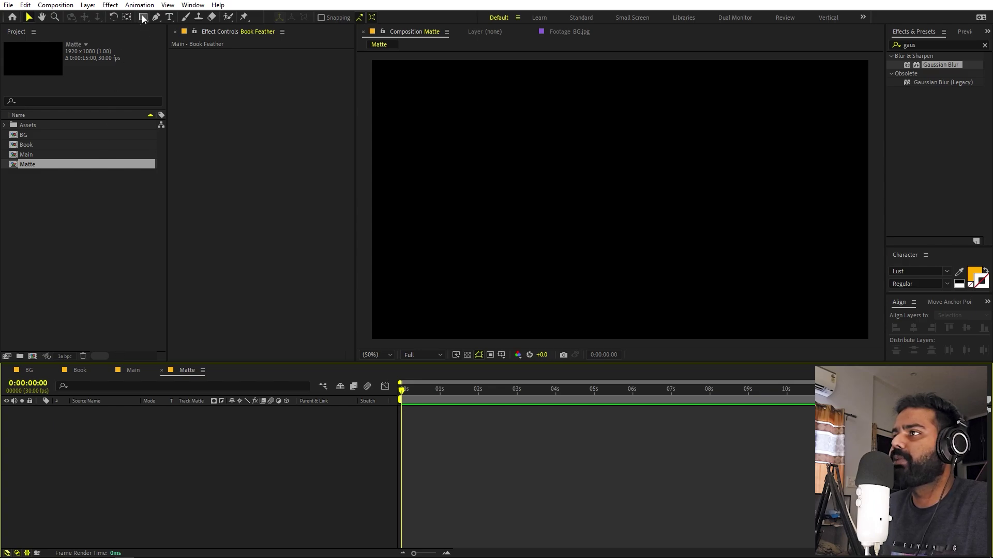
Step: Add a full-frame rectangle shape layer with a white fill
{"action": "double_click", "coordinate": [143, 17]}
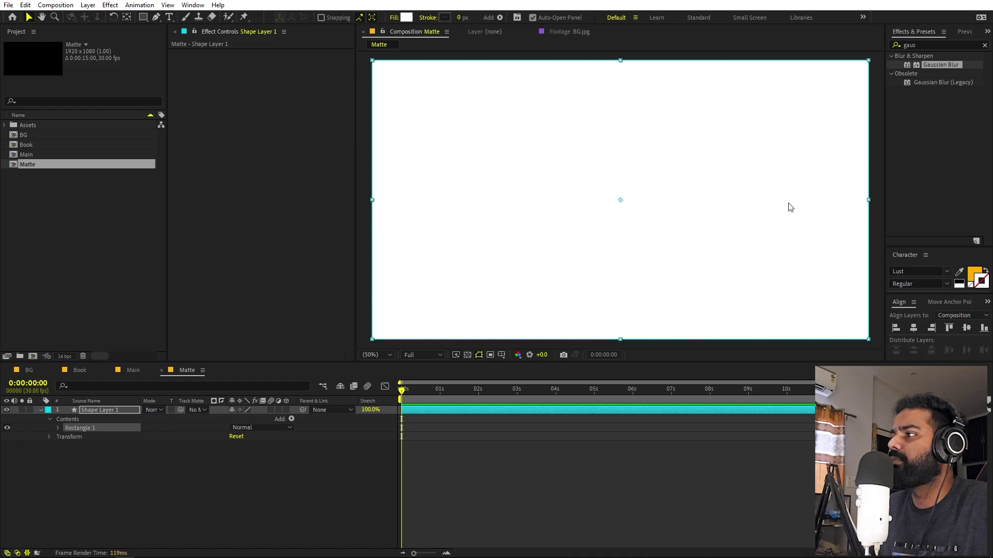
{"action": "left_click", "coordinate": [100, 410]}
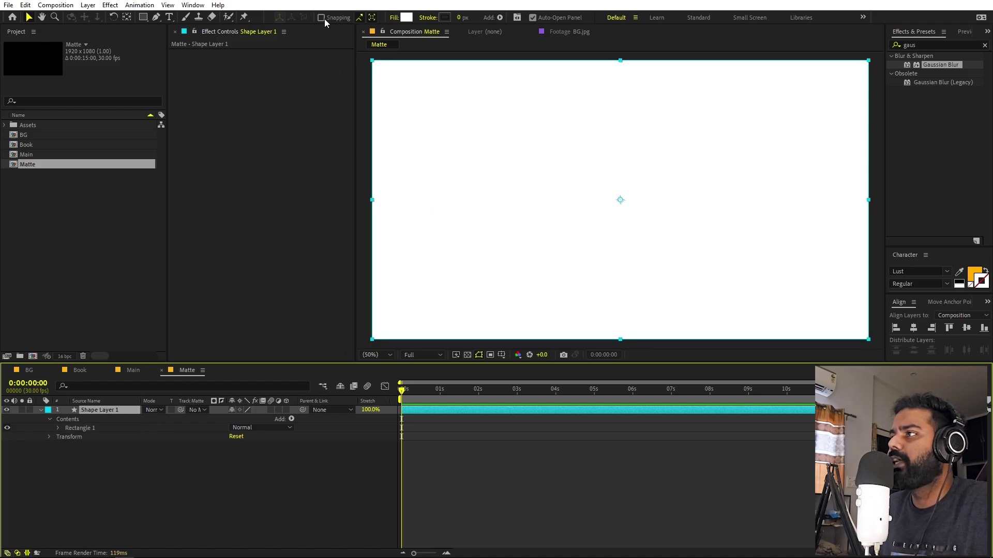
{"action": "left_click", "coordinate": [405, 18]}
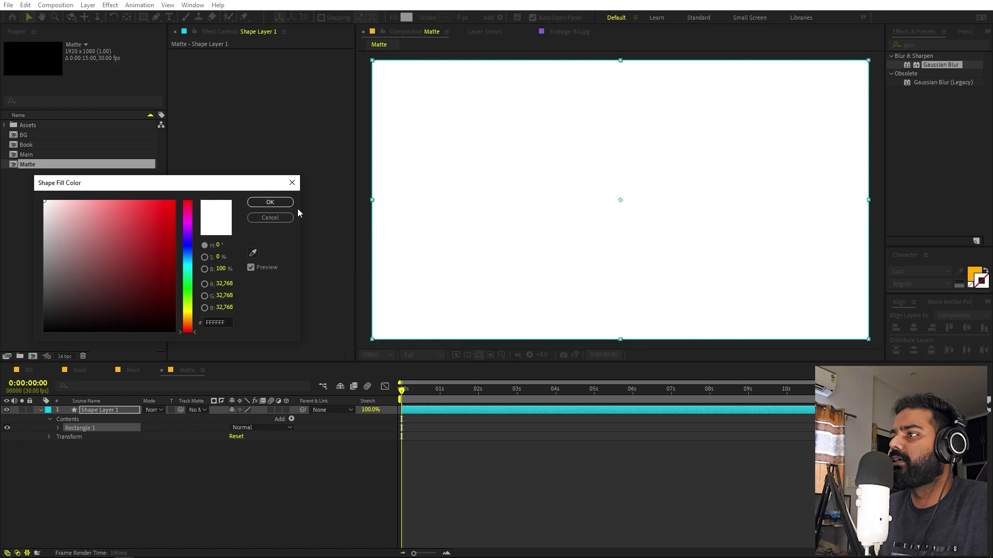
{"action": "left_click", "coordinate": [270, 202]}
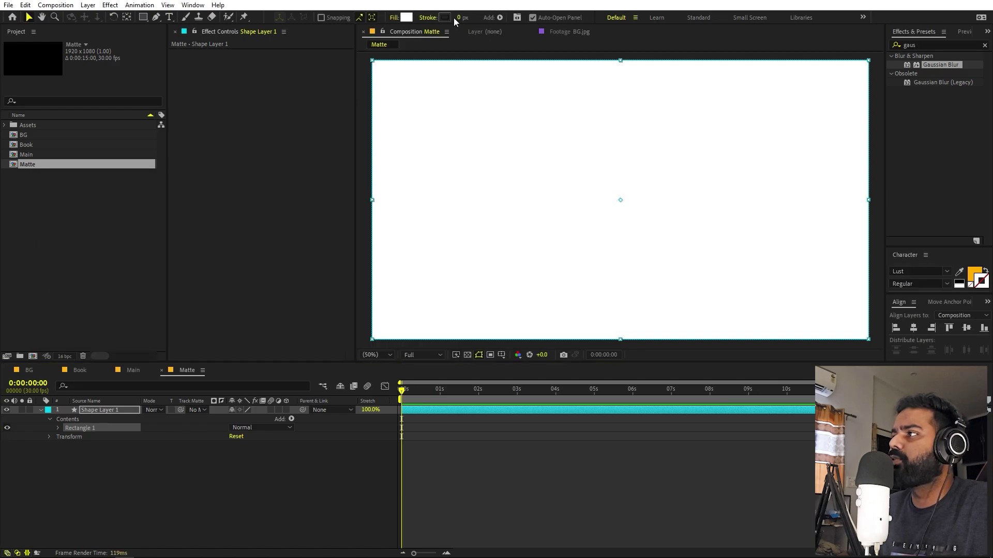
Step: Keyframe the rectangle's Position from 960,540 at 0s to 2894,540 at 3s
{"action": "left_click", "coordinate": [106, 413]}
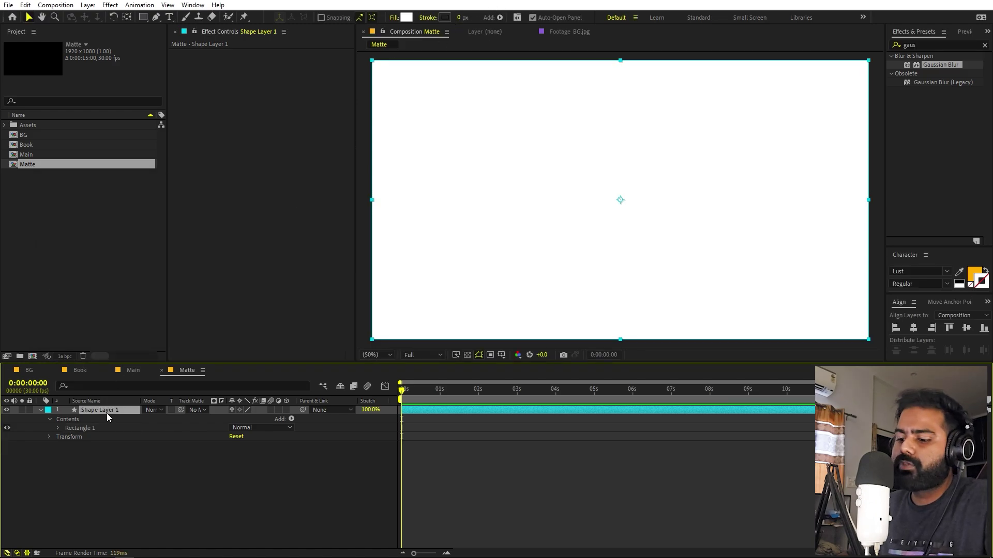
{"action": "key", "text": "p"}
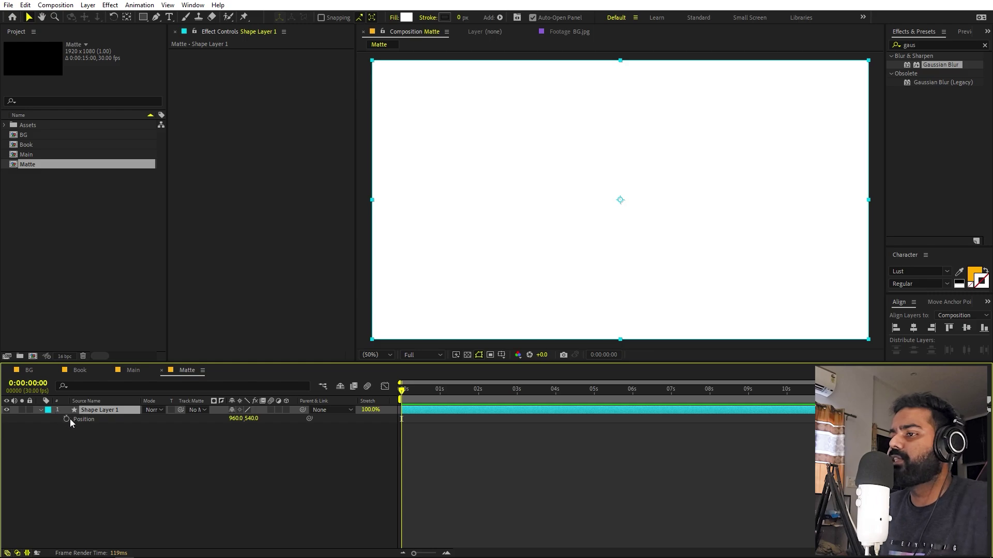
{"action": "left_click", "coordinate": [67, 419]}
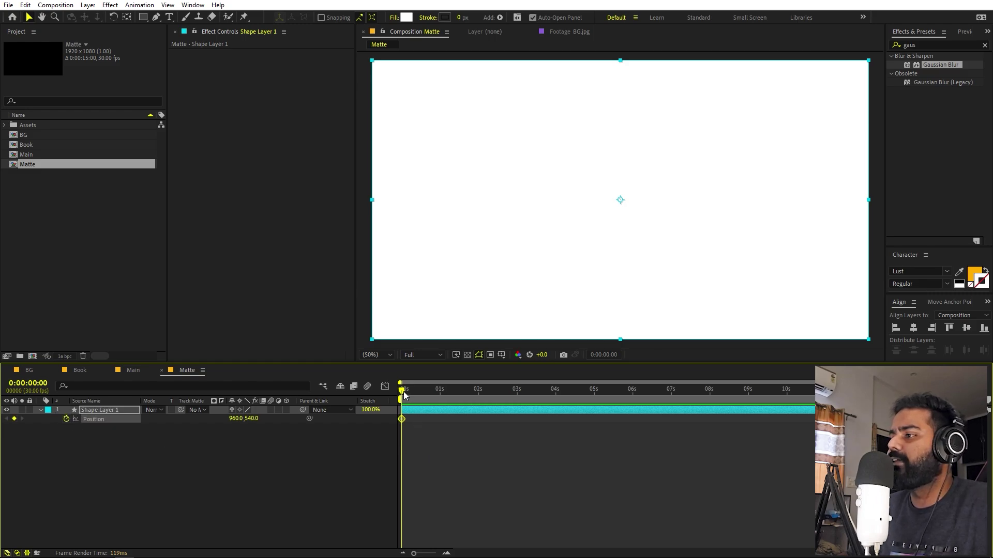
{"action": "left_click_drag", "start_coordinate": [404, 394], "coordinate": [519, 396]}
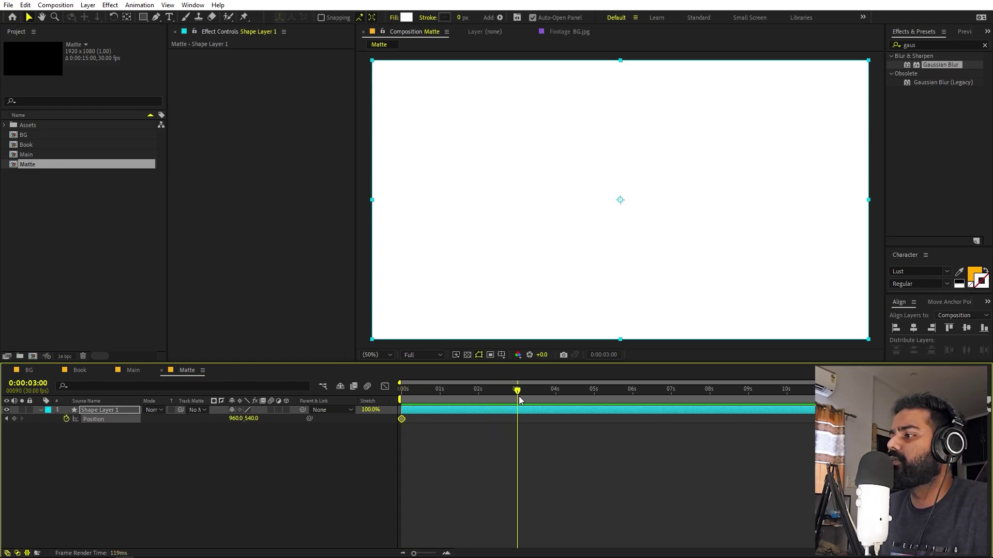
{"action": "left_click_drag", "start_coordinate": [430, 221], "coordinate": [925, 222]}
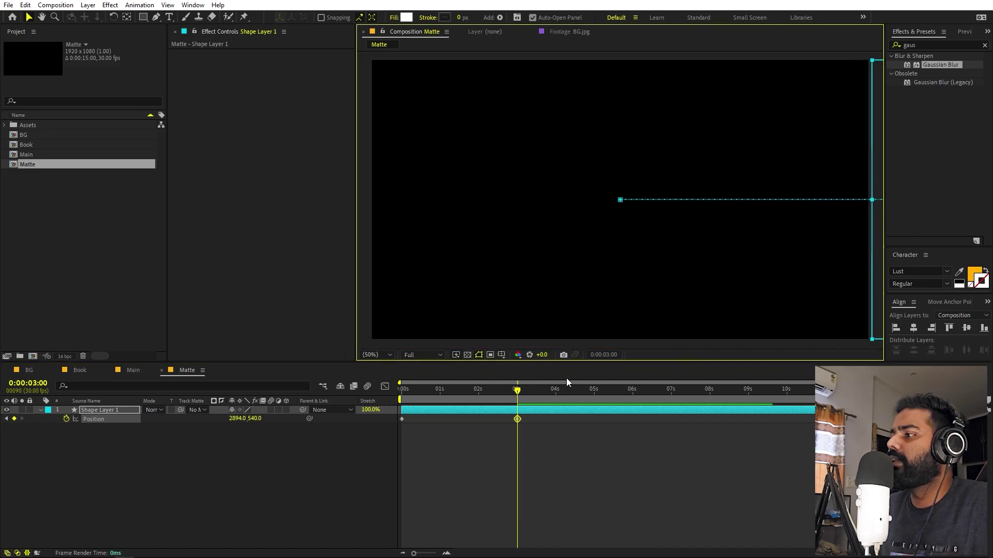
{"action": "left_click_drag", "start_coordinate": [420, 392], "coordinate": [401, 393]}
Step: Preview the rectangle sliding out of frame
{"action": "left_click", "coordinate": [583, 476]}
{"action": "key", "text": "space"}
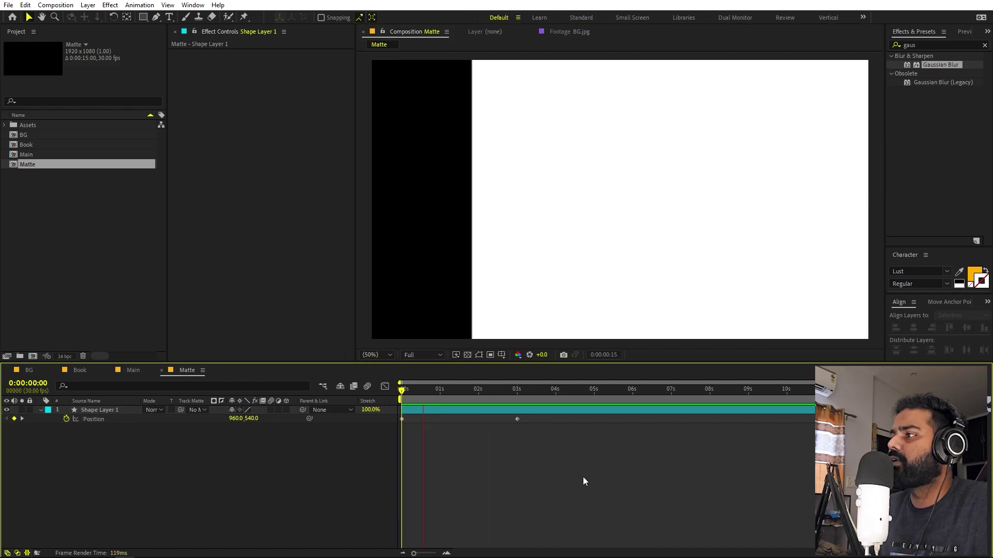
{"action": "left_click", "coordinate": [489, 389]}
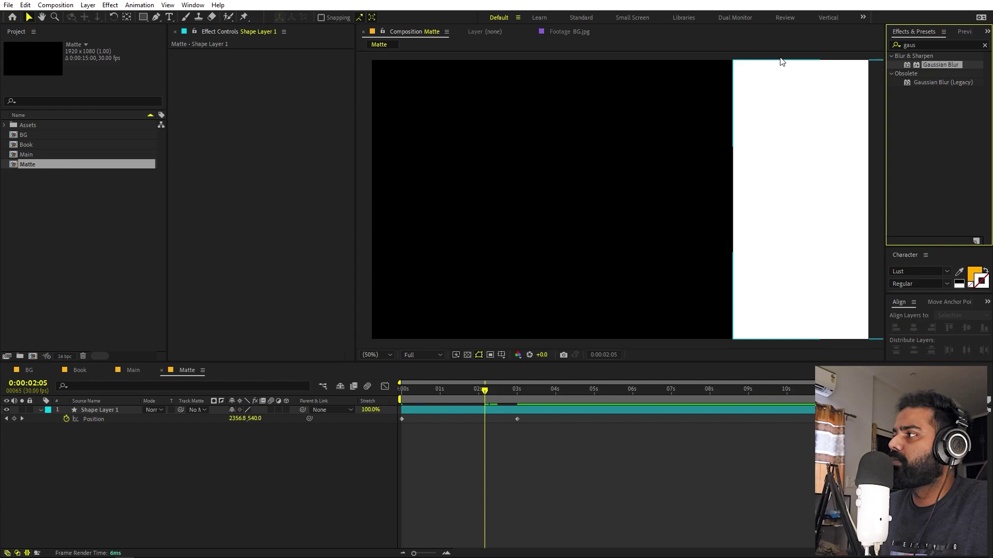
Step: Apply Turbulent Displace to the matte with Complexity 10 and Amount 25
{"action": "double_click", "coordinate": [911, 45]}
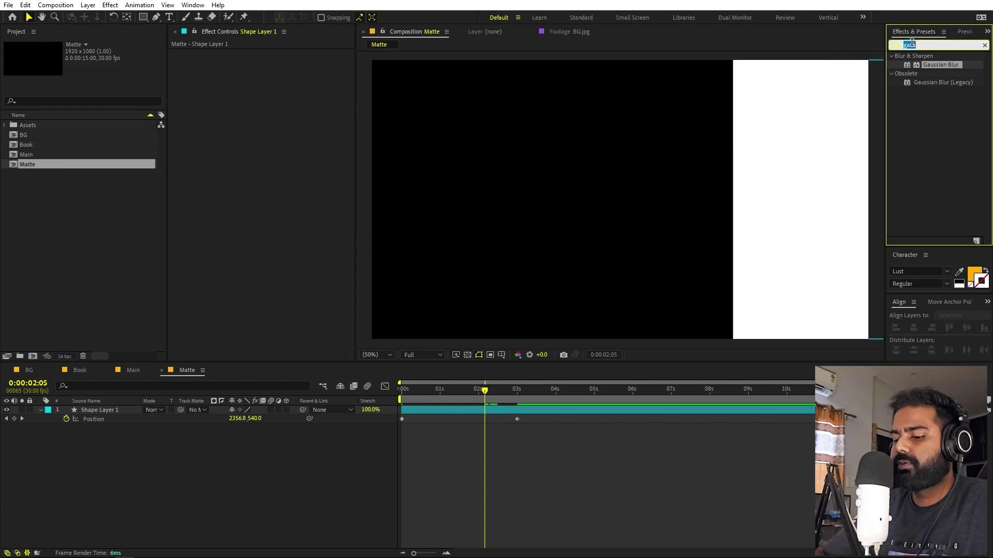
{"action": "type", "text": "tur"}
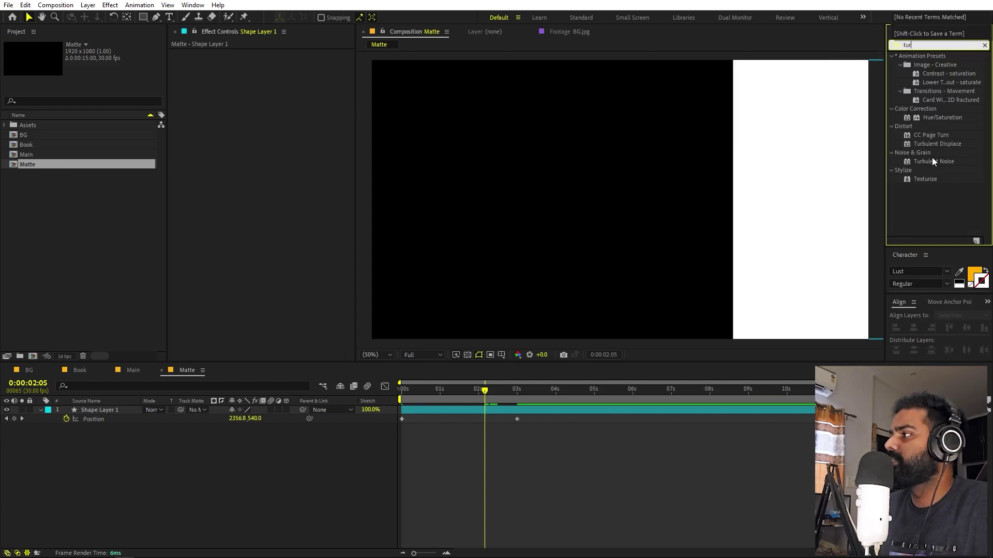
{"action": "left_click_drag", "start_coordinate": [937, 143], "coordinate": [819, 172]}
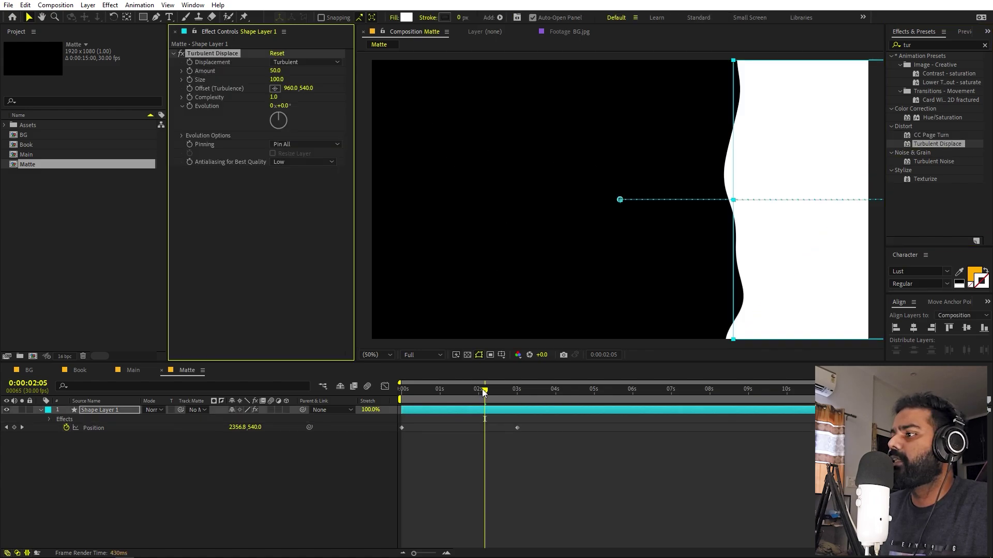
{"action": "left_click_drag", "start_coordinate": [483, 392], "coordinate": [458, 399]}
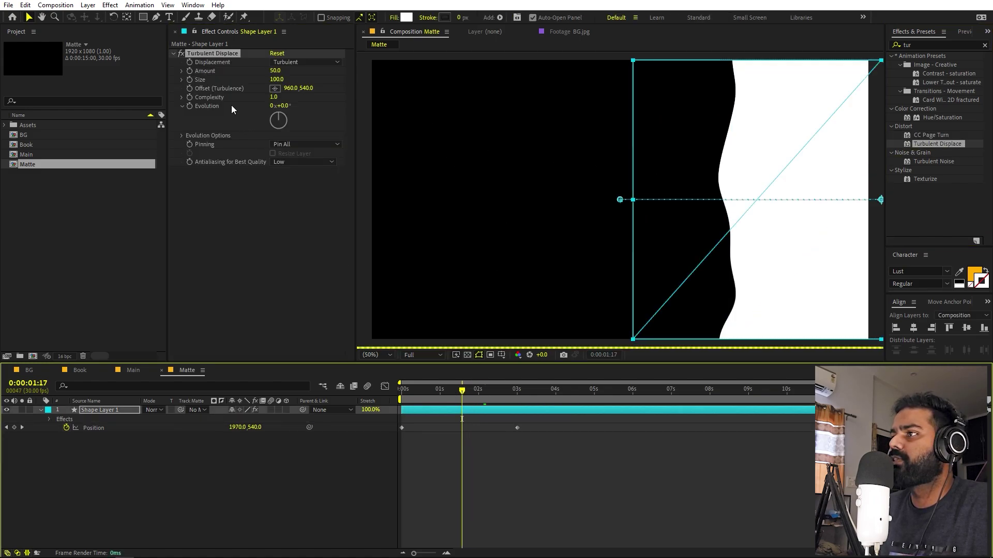
{"action": "left_click", "coordinate": [209, 95]}
{"action": "left_click", "coordinate": [274, 97]}
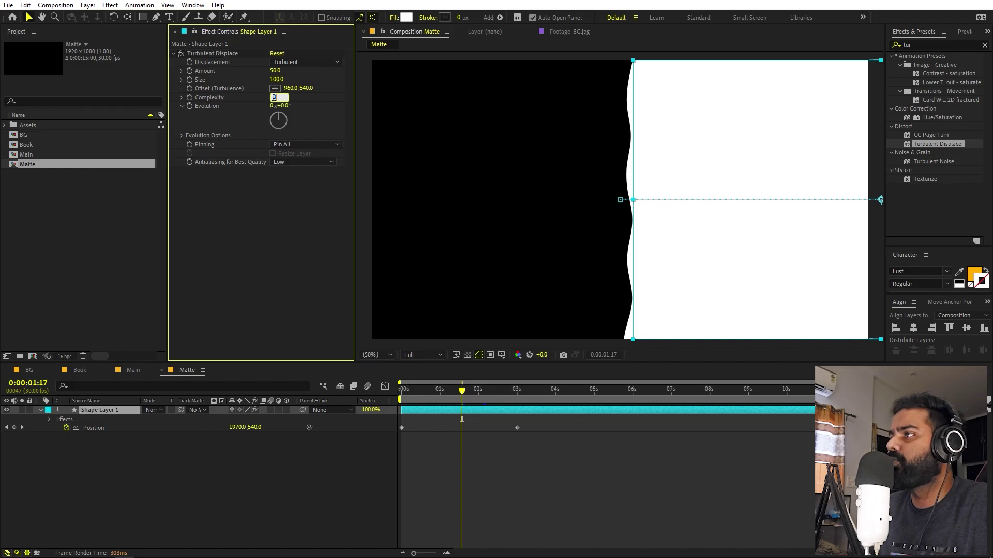
{"action": "type", "text": "10"}
{"action": "key", "text": "Return"}
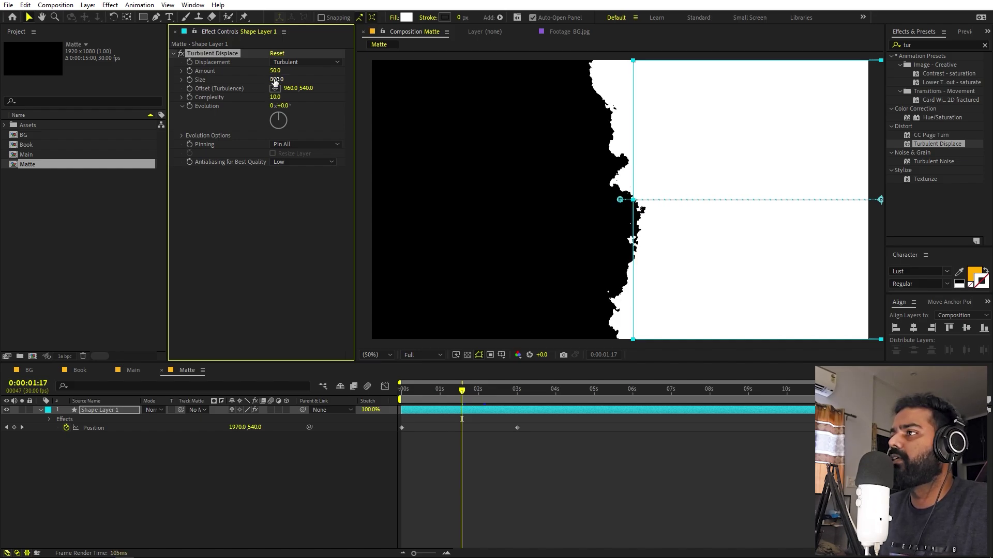
{"action": "type", "text": "25"}
{"action": "key", "text": "Return"}
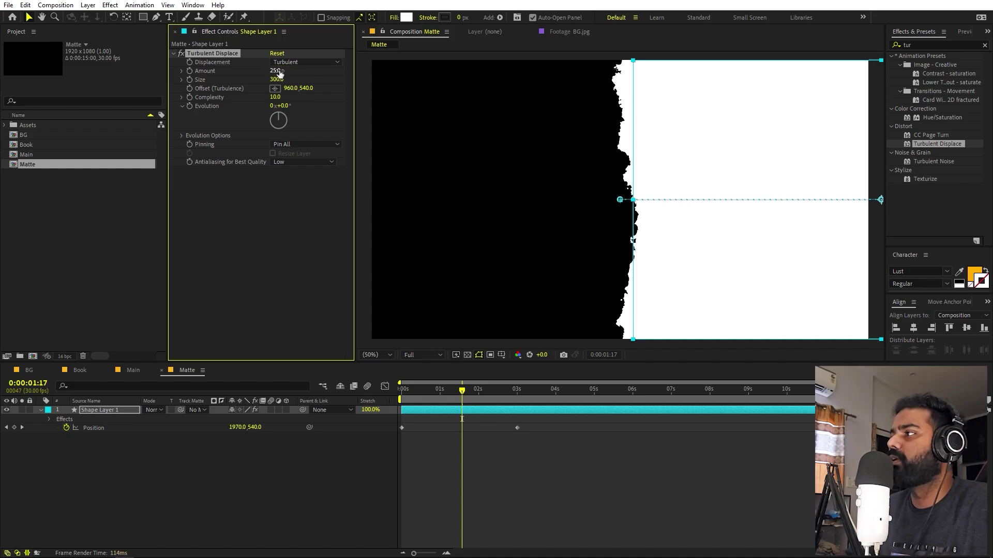
Step: Preview and scrub the torn-edge wipe from the start
{"action": "left_click_drag", "start_coordinate": [438, 390], "coordinate": [299, 418]}
{"action": "left_click", "coordinate": [621, 450]}
{"action": "key", "text": "space"}
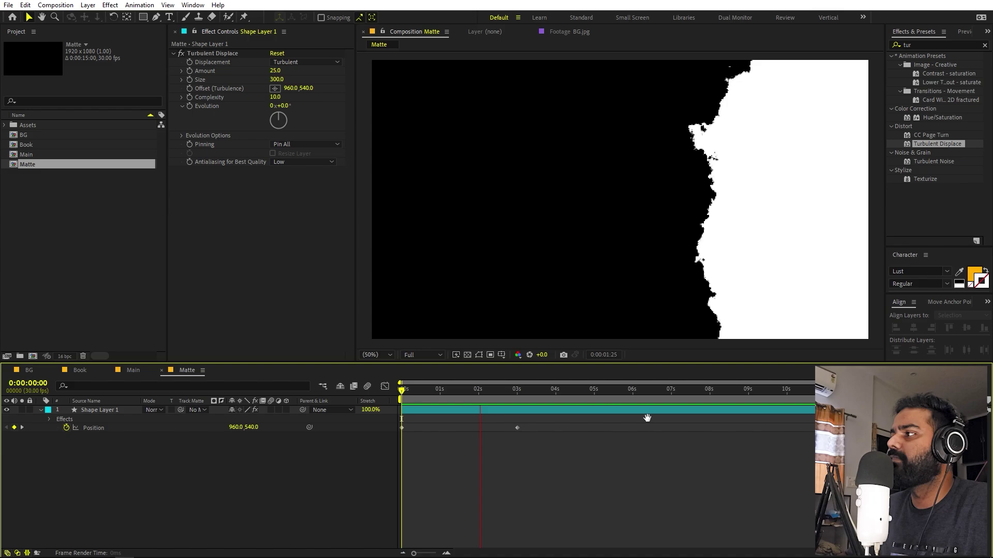
{"action": "mouse_move", "coordinate": [485, 400]}
{"action": "left_mouse_down"}
{"action": "mouse_move", "coordinate": [520, 398]}
{"action": "mouse_move", "coordinate": [472, 397]}
{"action": "left_mouse_up"}
{"action": "key", "text": "Home"}
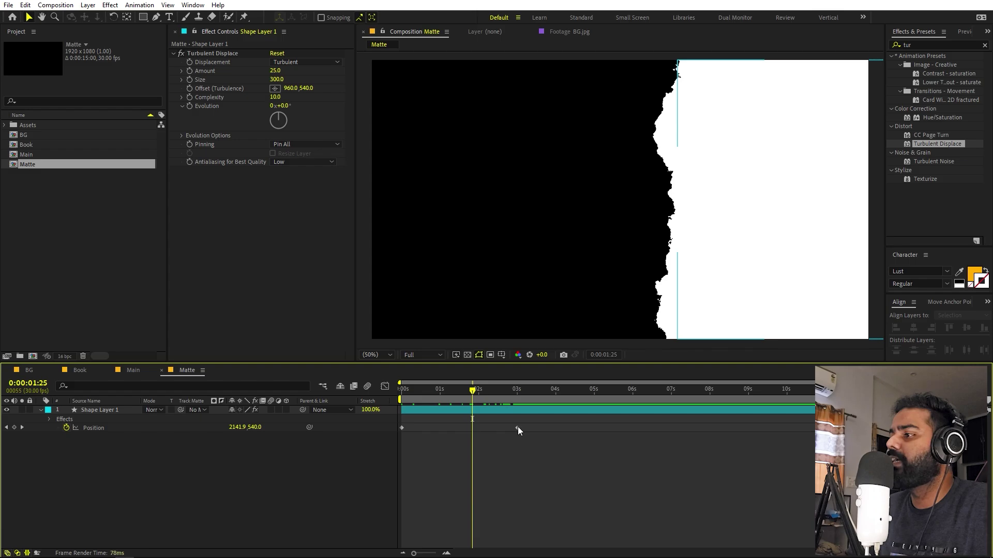
Step: Try the end Position keyframe at about 5 seconds, then return it to about 3 seconds
{"action": "left_click_drag", "start_coordinate": [517, 427], "coordinate": [594, 426]}
{"action": "left_click", "coordinate": [492, 396]}
{"action": "key", "text": "Home"}
{"action": "key", "text": "space"}
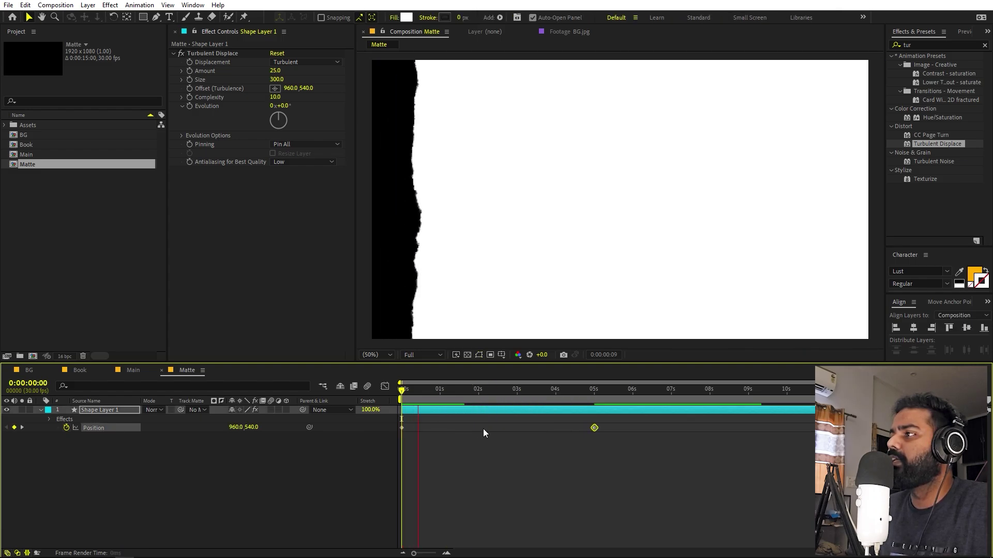
{"action": "left_click_drag", "start_coordinate": [594, 427], "coordinate": [558, 428]}
Step: Collapse the shape layer's properties and open the Main composition
{"action": "left_click", "coordinate": [357, 478]}
{"action": "key", "text": "u"}
{"action": "left_click", "coordinate": [133, 371]}
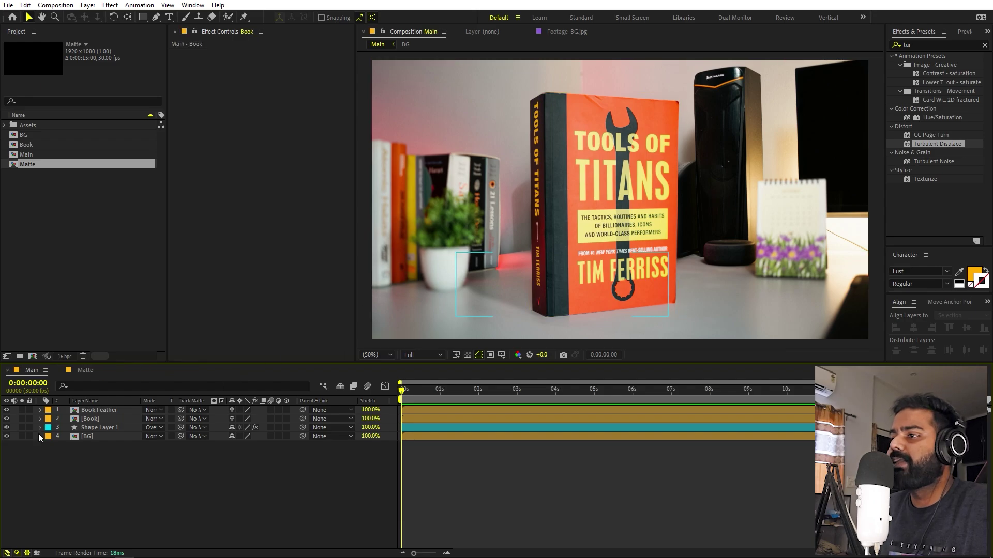
Step: Duplicate the Book layer, label the copy White, hide it, and move it to the bottom
{"action": "left_click", "coordinate": [96, 418]}
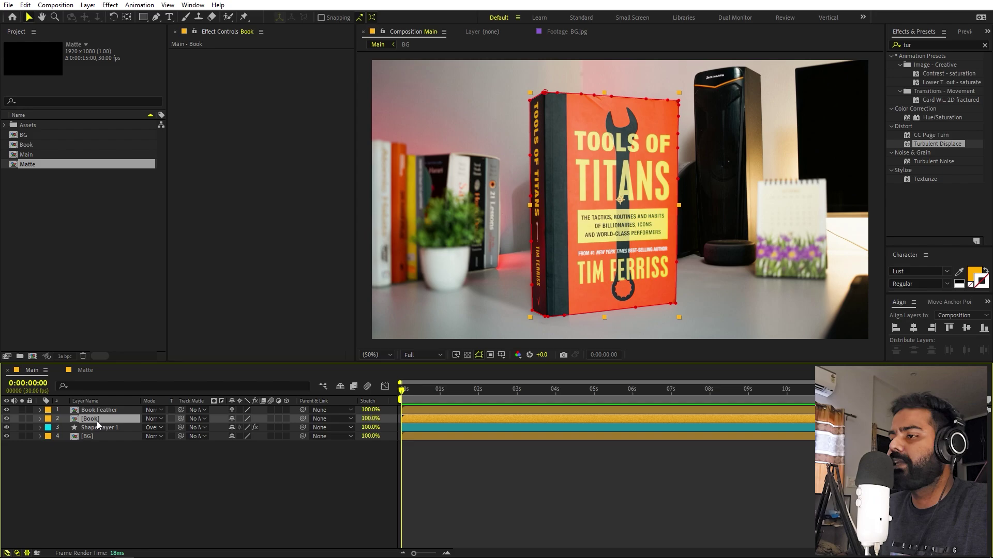
{"action": "key", "text": "ctrl+d"}
{"action": "left_click", "coordinate": [91, 428]}
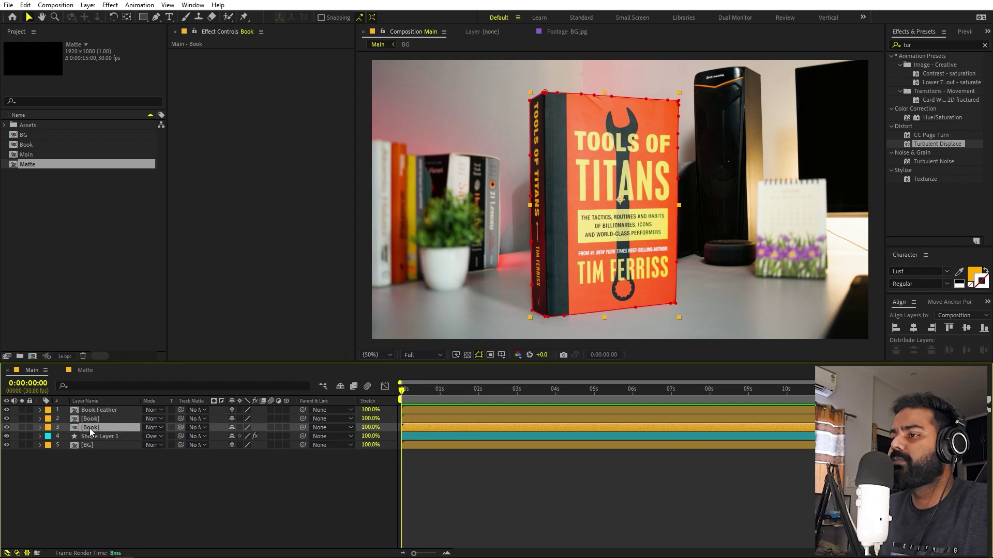
{"action": "left_click", "coordinate": [48, 427]}
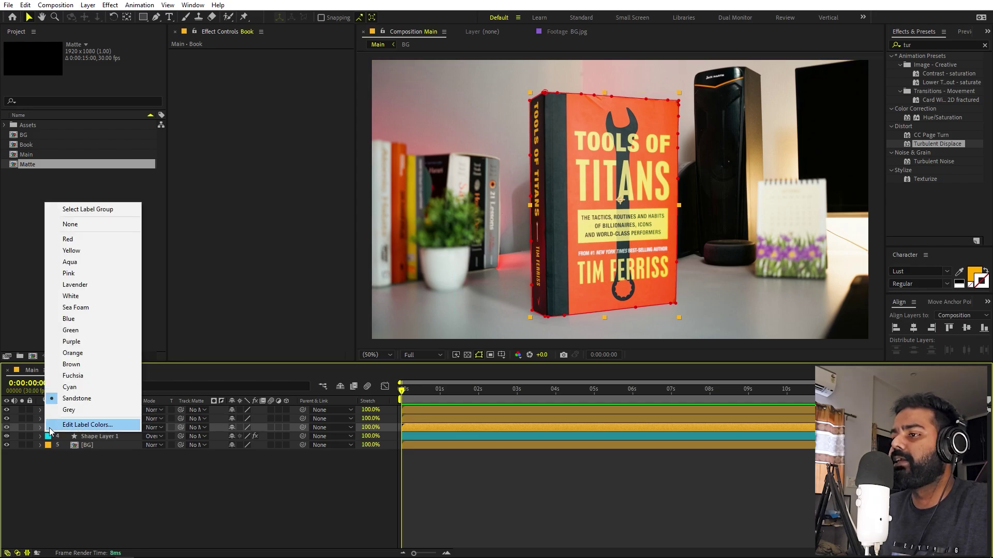
{"action": "left_click", "coordinate": [71, 296]}
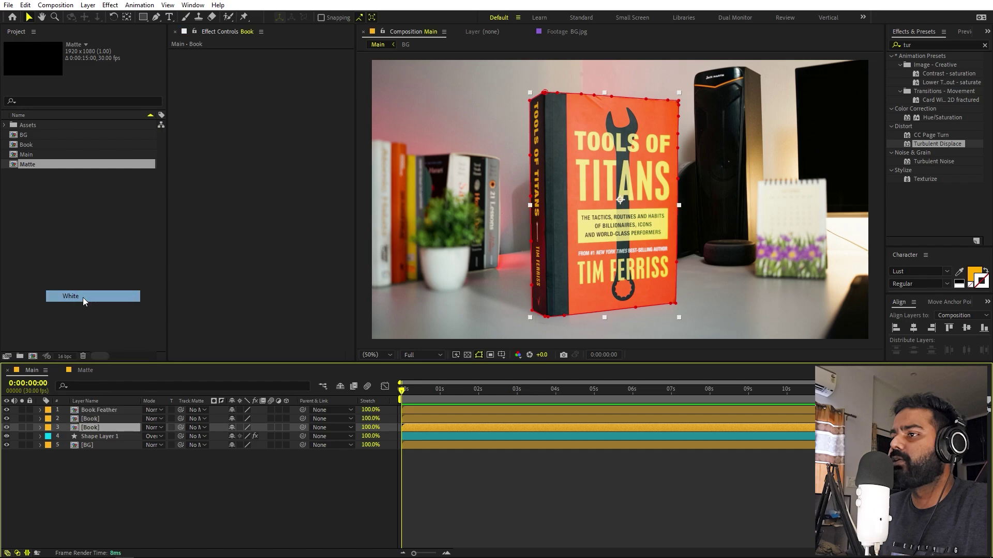
{"action": "left_click", "coordinate": [7, 427]}
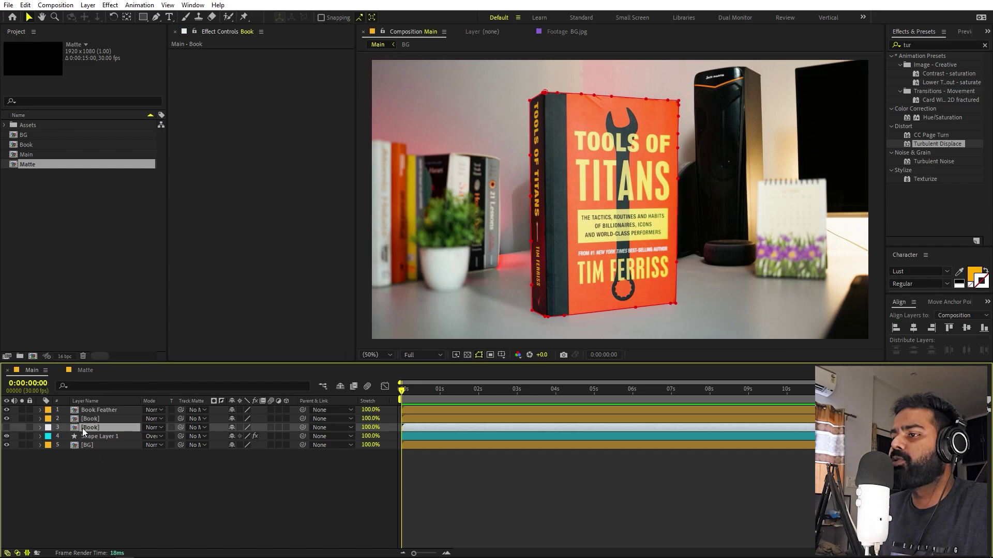
{"action": "left_click_drag", "start_coordinate": [82, 428], "coordinate": [91, 473]}
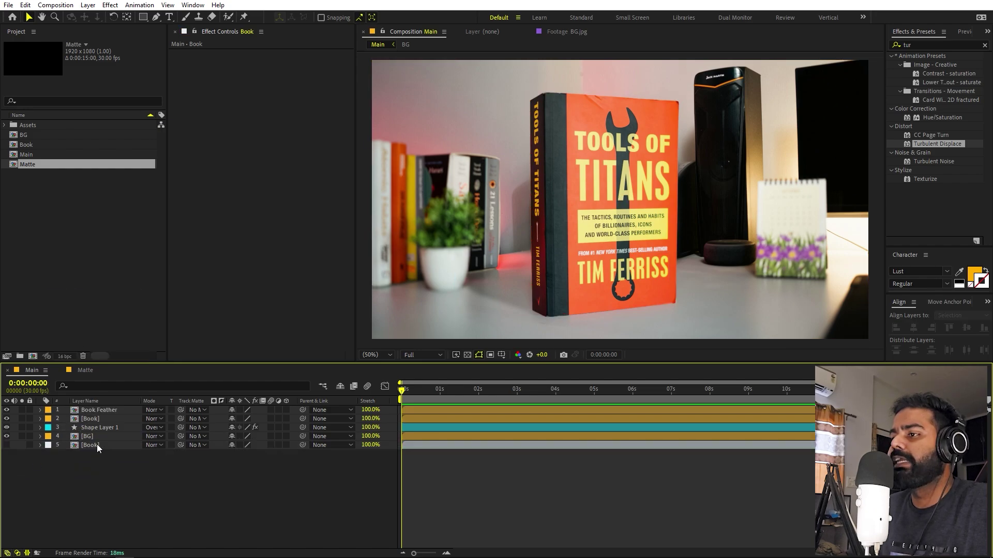
Step: Select both the Book Feather and Book layers
{"action": "left_click", "coordinate": [101, 411]}
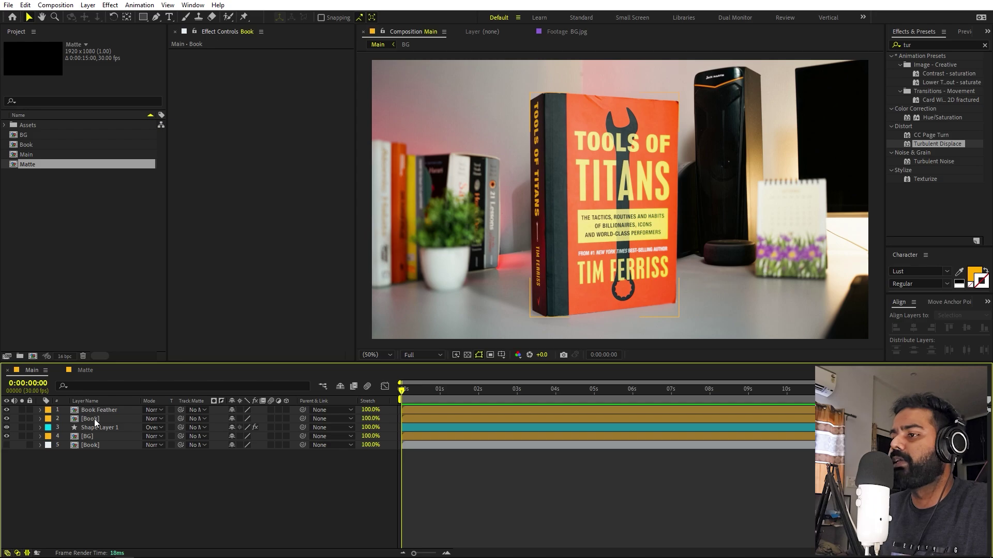
{"action": "left_click", "coordinate": [99, 410]}
{"action": "left_click", "coordinate": [98, 419], "text": "shift"}
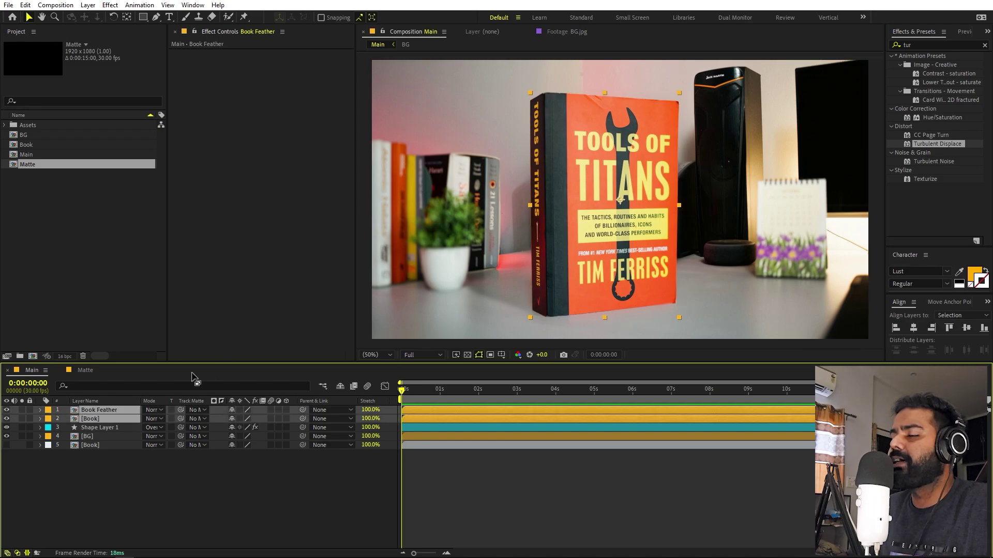
Step: Pre-compose Book Feather and Book as 'Final Book', then add the Matte composition to Main
{"action": "right_click", "coordinate": [100, 420]}
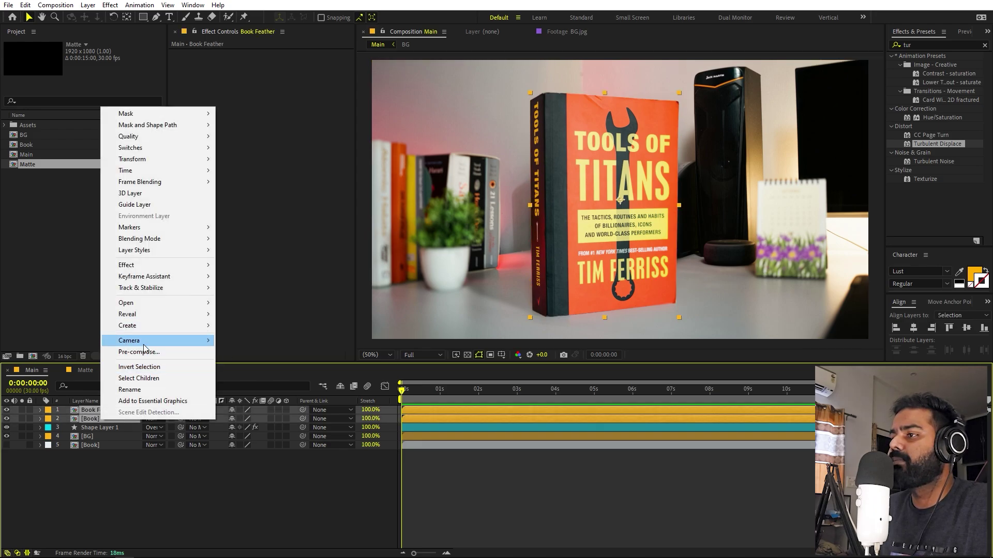
{"action": "left_click", "coordinate": [146, 352]}
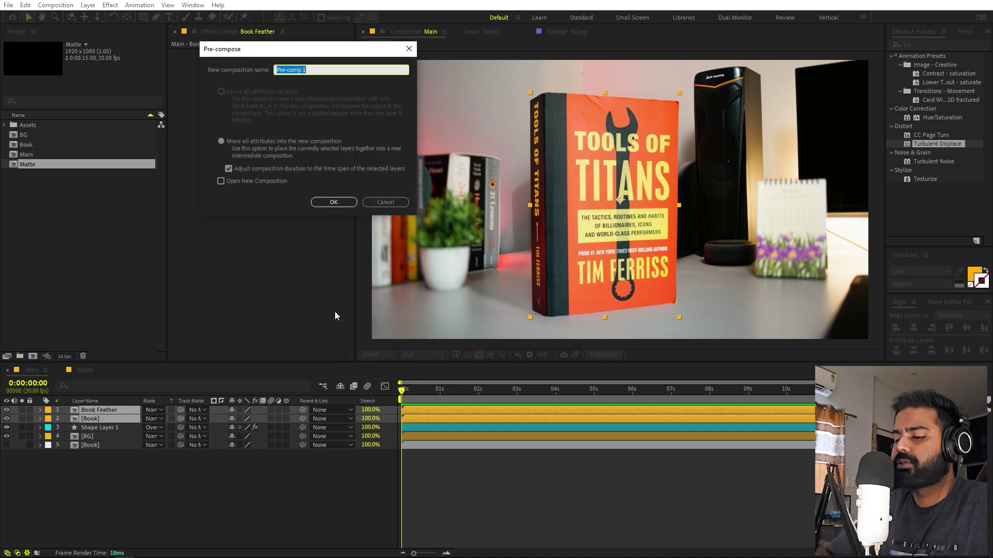
{"action": "type", "text": "Final "}
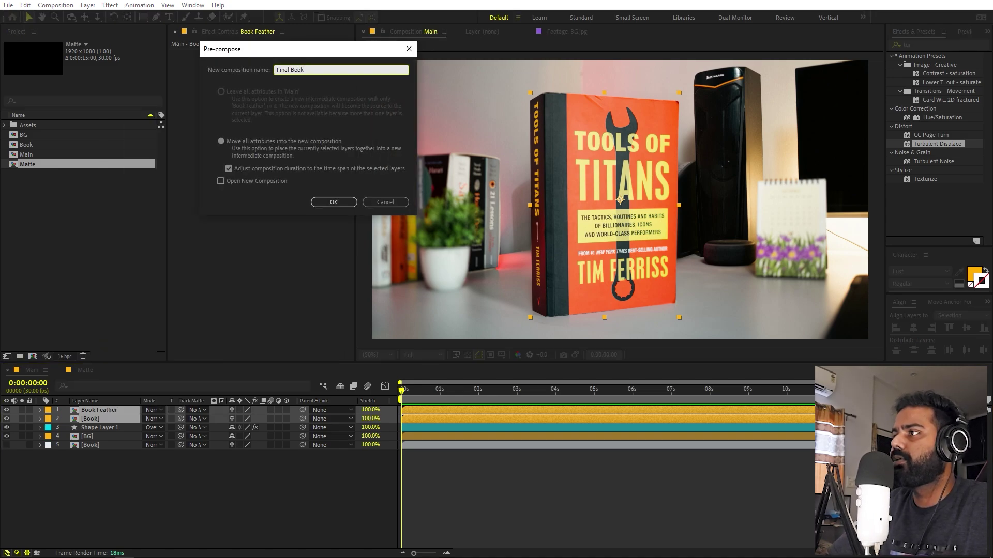
{"action": "type", "text": "Book"}
{"action": "key", "text": "Return"}
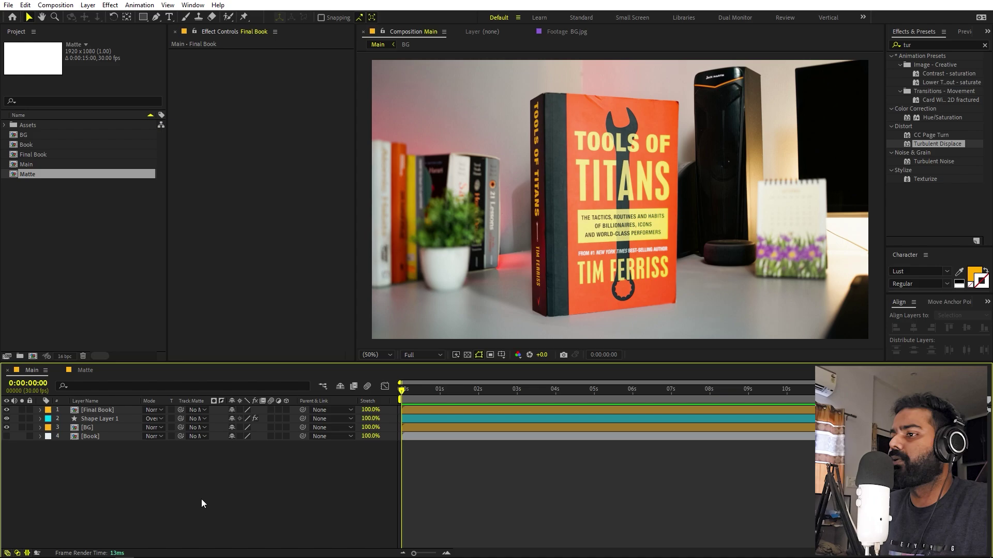
{"action": "left_click", "coordinate": [64, 204]}
{"action": "left_click_drag", "start_coordinate": [30, 175], "coordinate": [91, 413]}
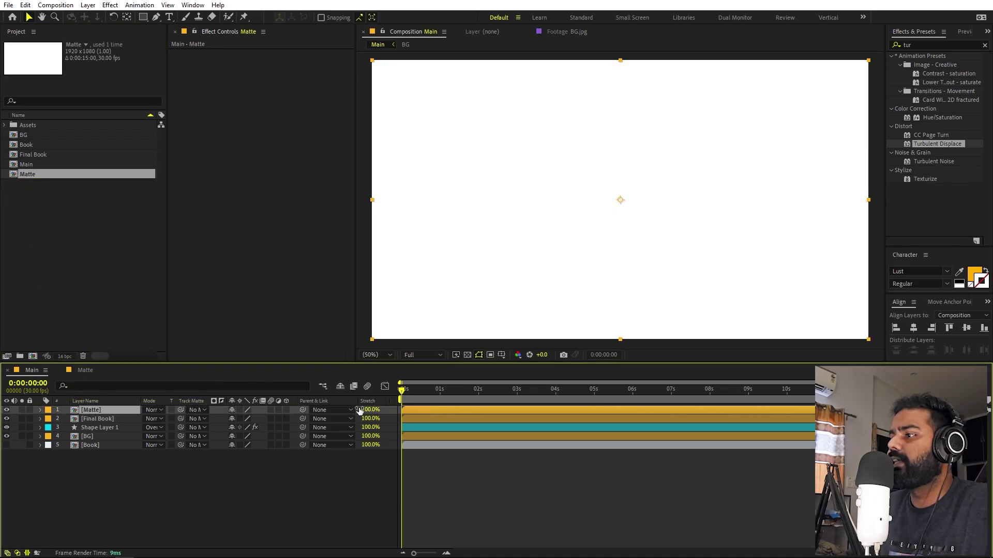
Step: Set the Matte layer as Final Book's track matte, leaving the matte options unchanged
{"action": "left_click_drag", "start_coordinate": [408, 398], "coordinate": [472, 403]}
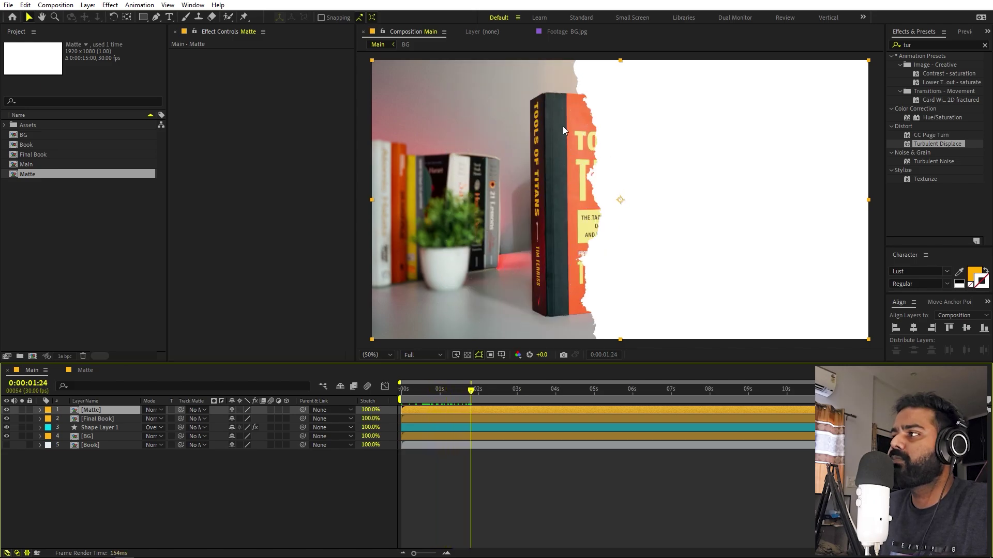
{"action": "left_click", "coordinate": [94, 418]}
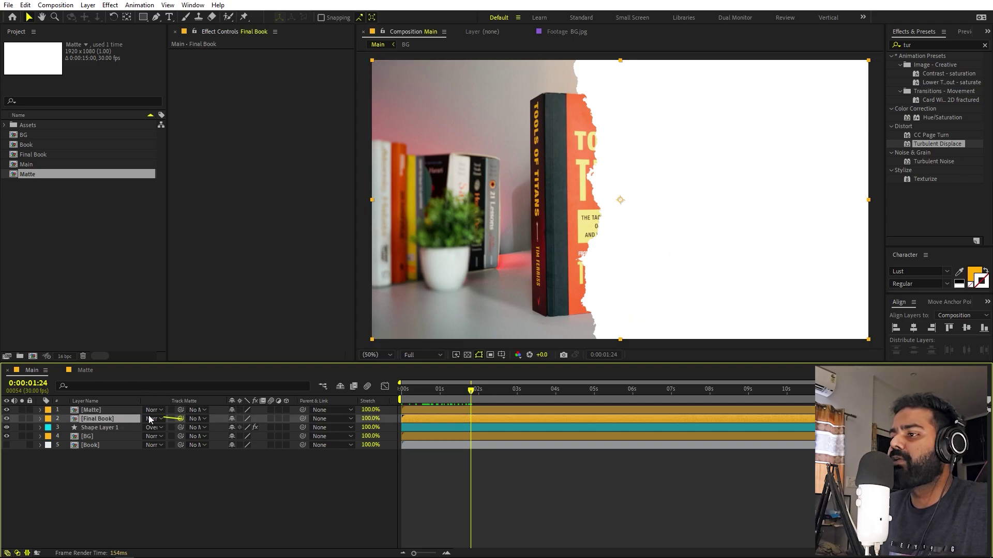
{"action": "left_click_drag", "start_coordinate": [149, 418], "coordinate": [93, 414]}
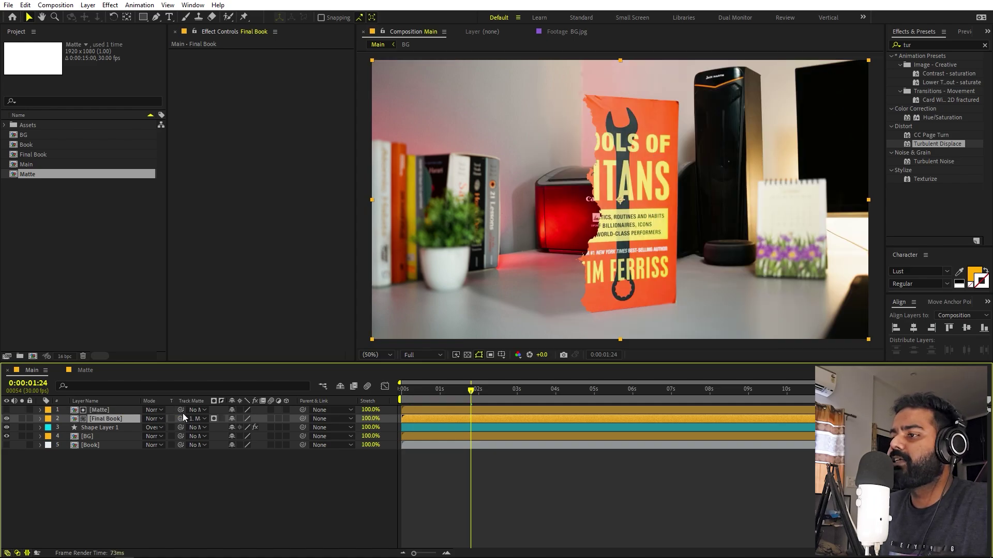
{"action": "left_click", "coordinate": [203, 419]}
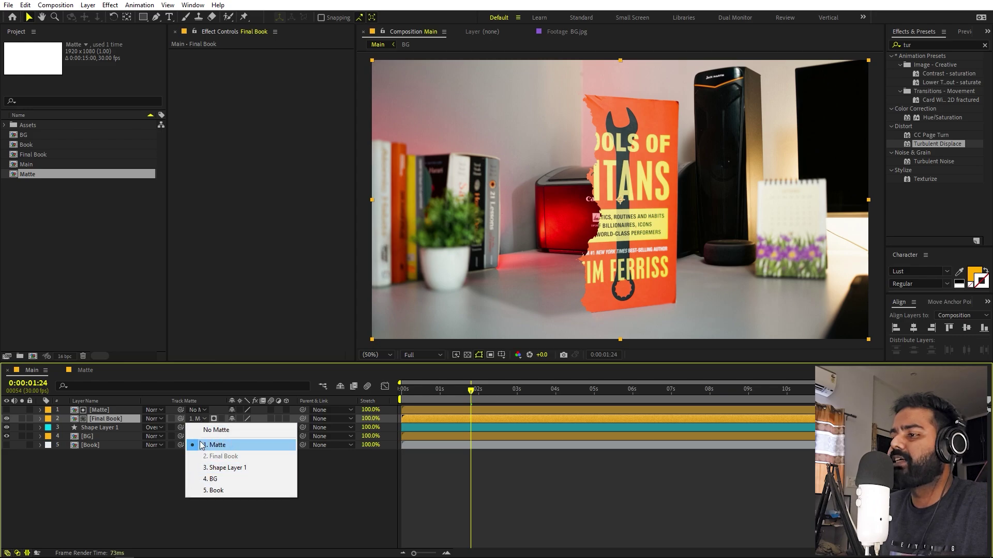
{"action": "left_click", "coordinate": [148, 486]}
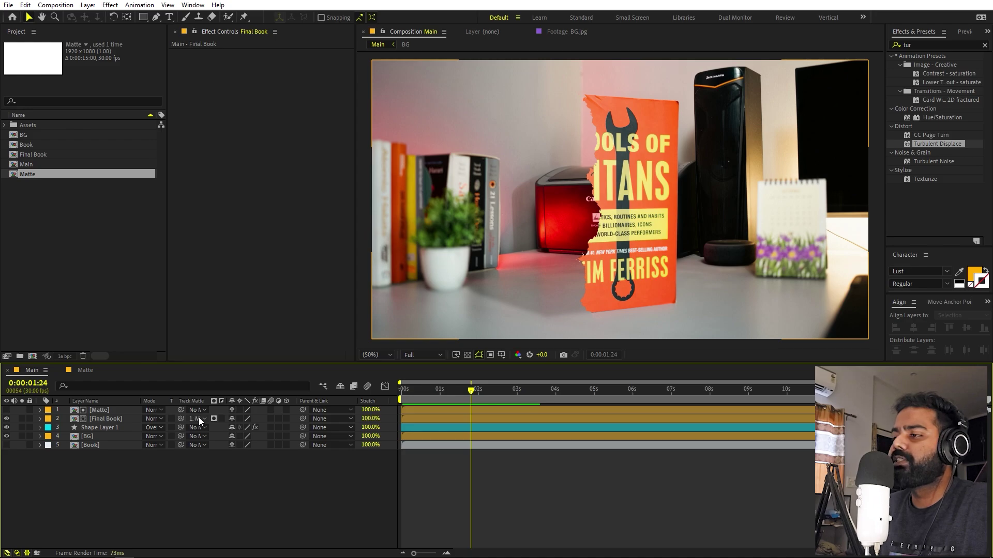
Step: Invert Final Book's matte, scrub to around 0:00:01:11 to check, and unhide the Matte layer
{"action": "left_click", "coordinate": [98, 409]}
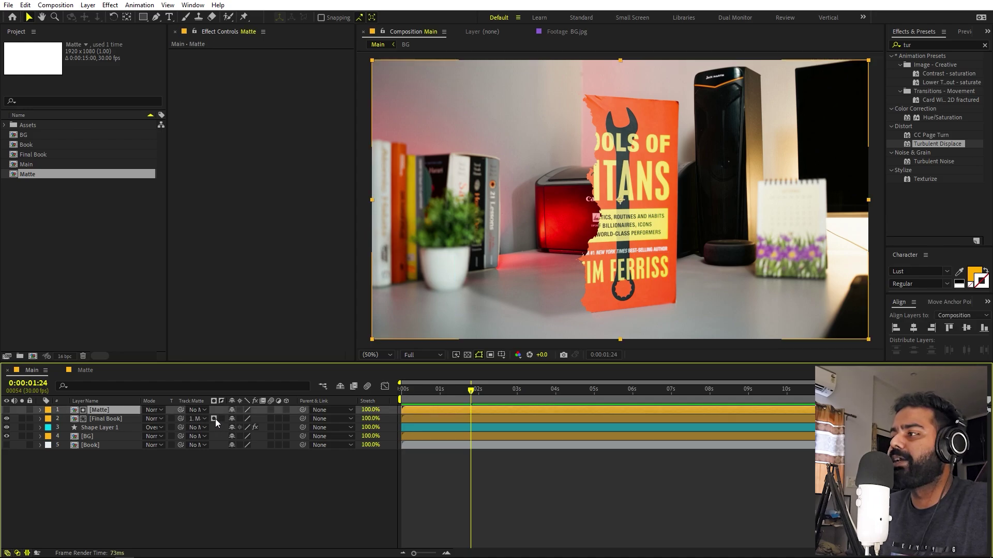
{"action": "left_click", "coordinate": [191, 508]}
{"action": "left_click_drag", "start_coordinate": [471, 403], "coordinate": [476, 403]}
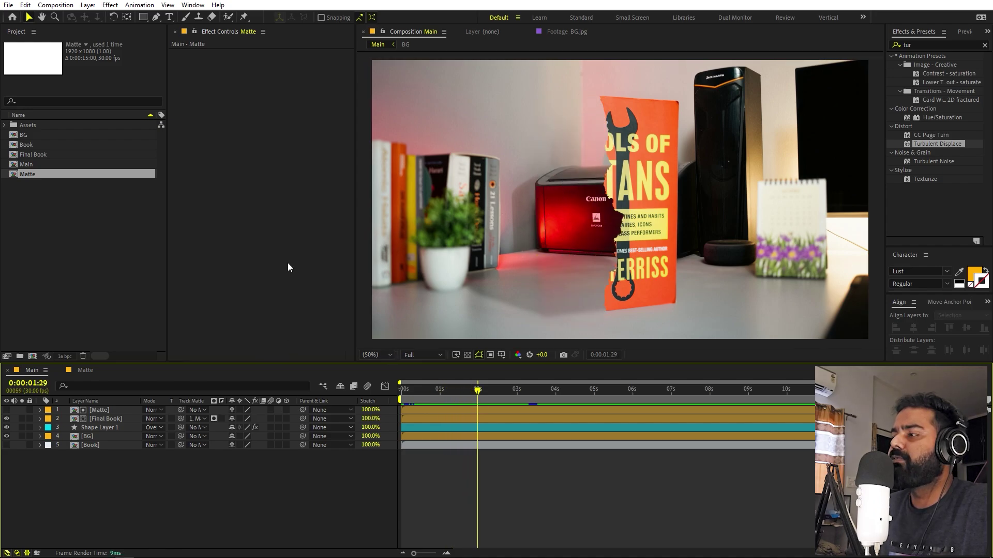
{"action": "left_click", "coordinate": [221, 418]}
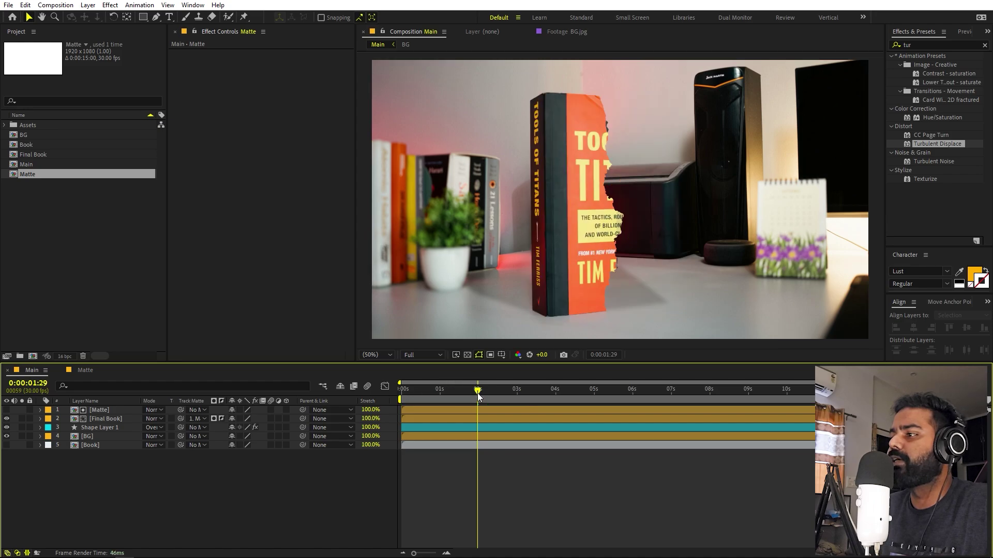
{"action": "left_click_drag", "start_coordinate": [478, 396], "coordinate": [402, 398]}
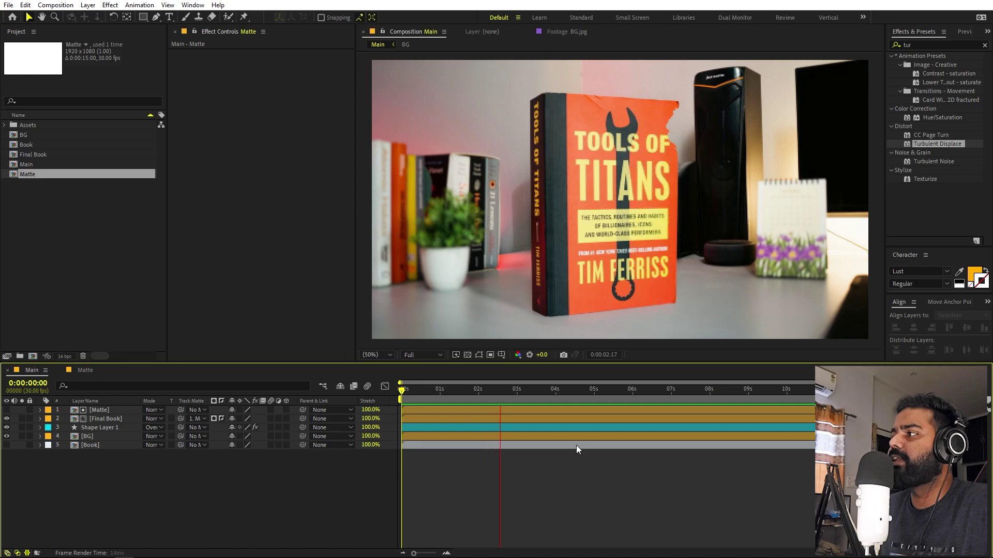
{"action": "left_click_drag", "start_coordinate": [531, 396], "coordinate": [487, 395]}
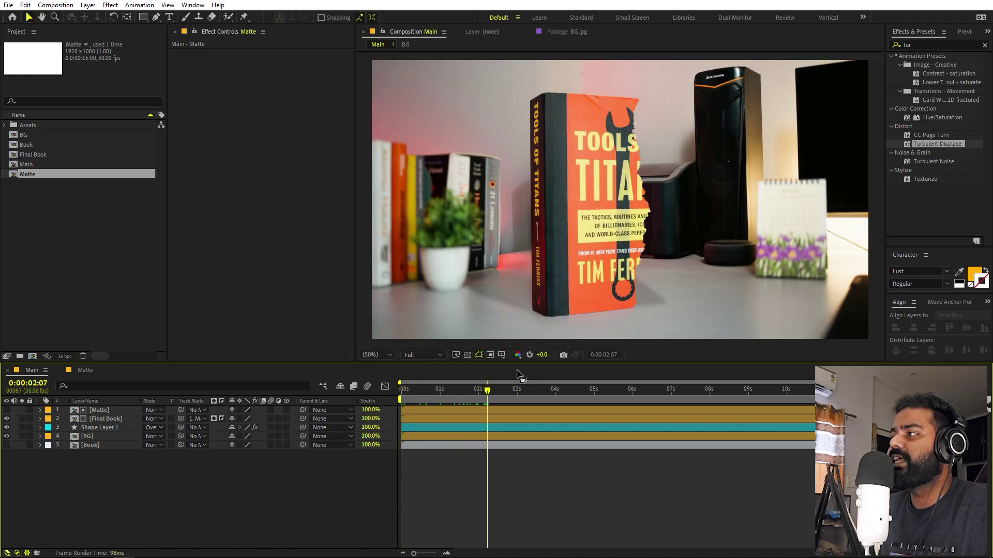
{"action": "left_click", "coordinate": [7, 410]}
Step: Rotate the Matte layer to -45° and scale it to about 104.5%
{"action": "left_click", "coordinate": [92, 410]}
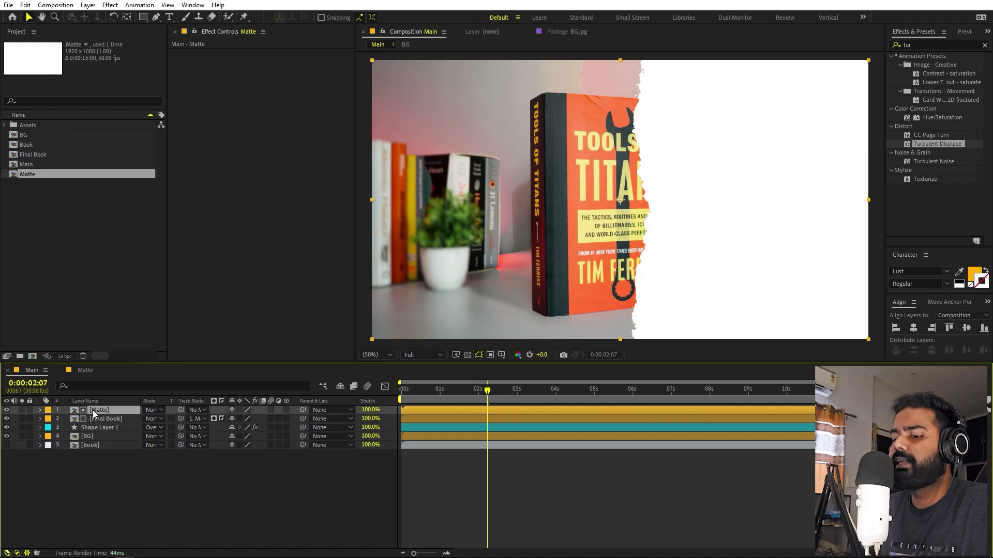
{"action": "key", "text": "r"}
{"action": "left_click_drag", "start_coordinate": [245, 419], "coordinate": [241, 424]}
{"action": "left_click", "coordinate": [242, 420]}
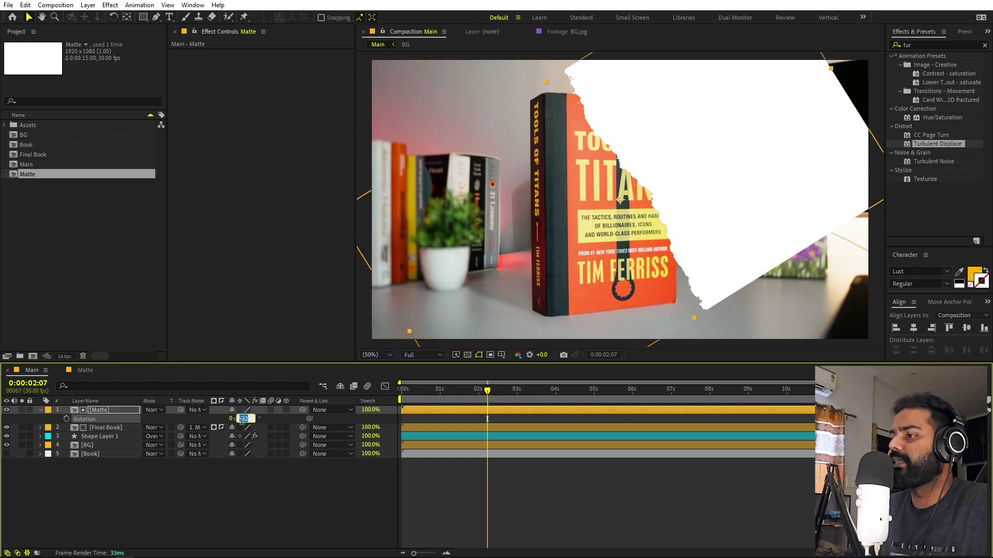
{"action": "key", "text": "Return"}
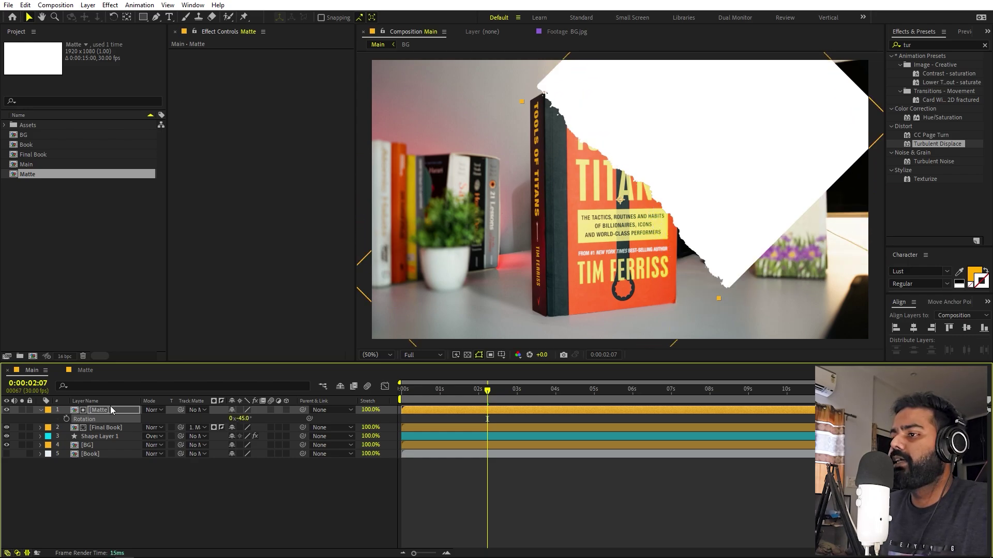
{"action": "key", "text": "s"}
{"action": "left_click_drag", "start_coordinate": [244, 419], "coordinate": [331, 421]}
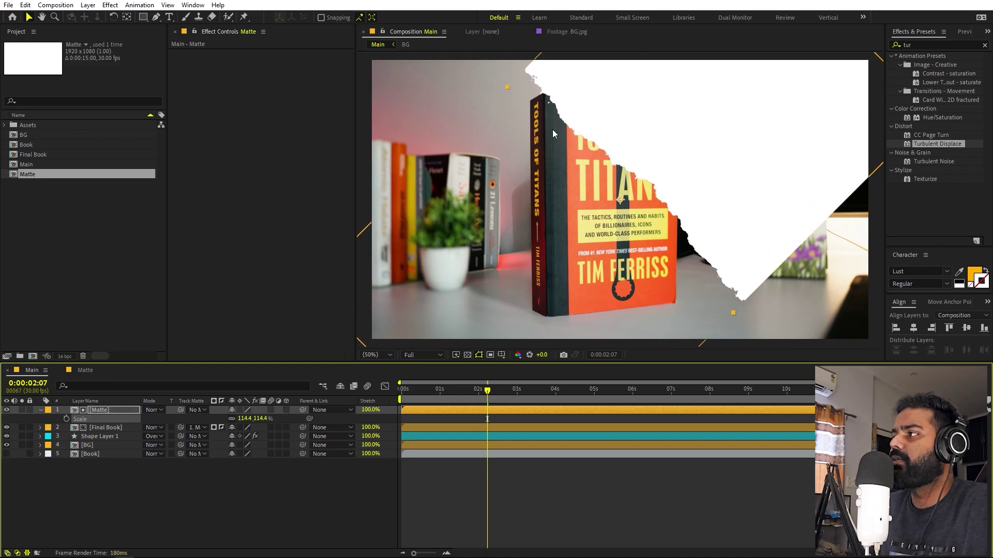
Step: Hide the Matte layer and scrub the diagonal wipe, trying and undoing another rotation
{"action": "mouse_move", "coordinate": [471, 398]}
{"action": "left_mouse_down"}
{"action": "mouse_move", "coordinate": [454, 398]}
{"action": "mouse_move", "coordinate": [475, 397]}
{"action": "left_mouse_up"}
{"action": "left_click", "coordinate": [7, 410]}
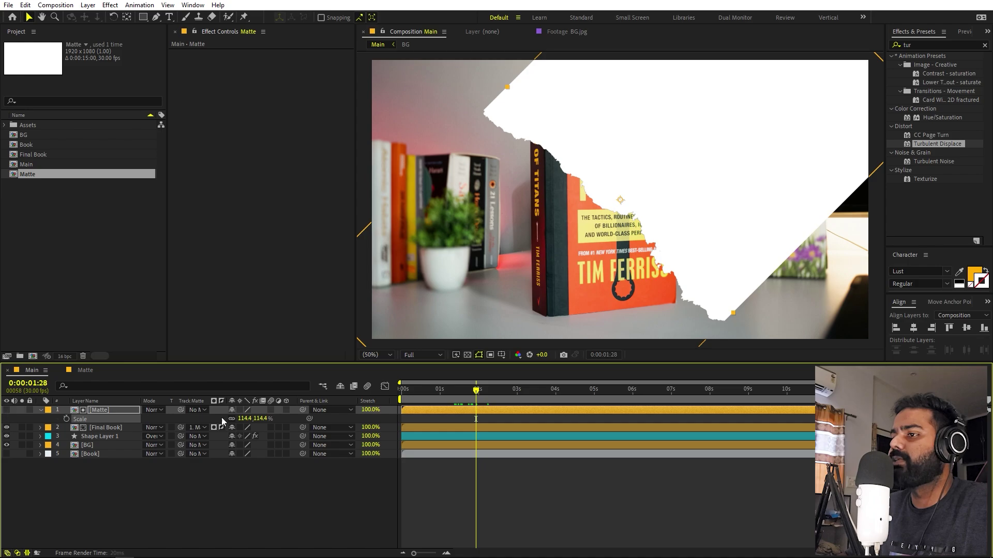
{"action": "key", "text": "Home"}
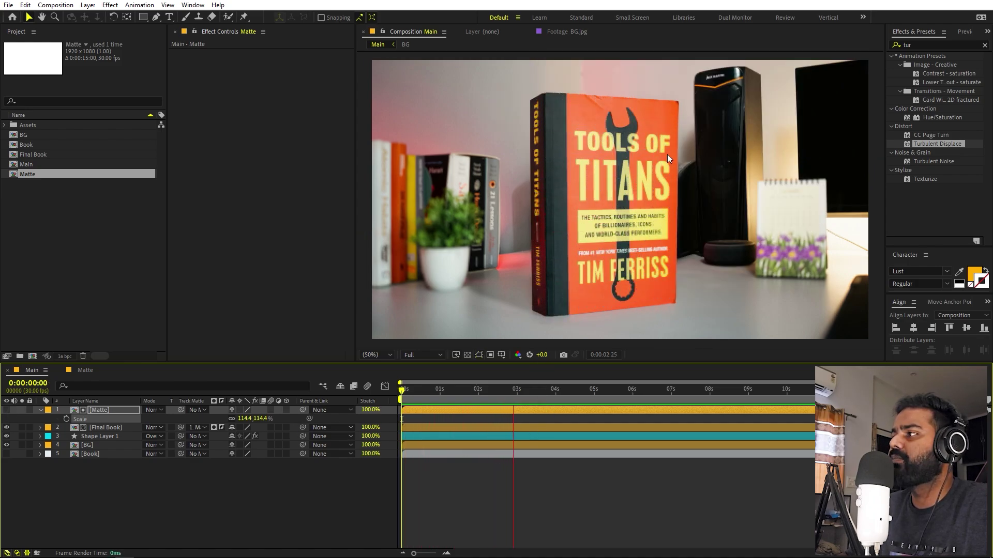
{"action": "left_click_drag", "start_coordinate": [528, 398], "coordinate": [406, 411]}
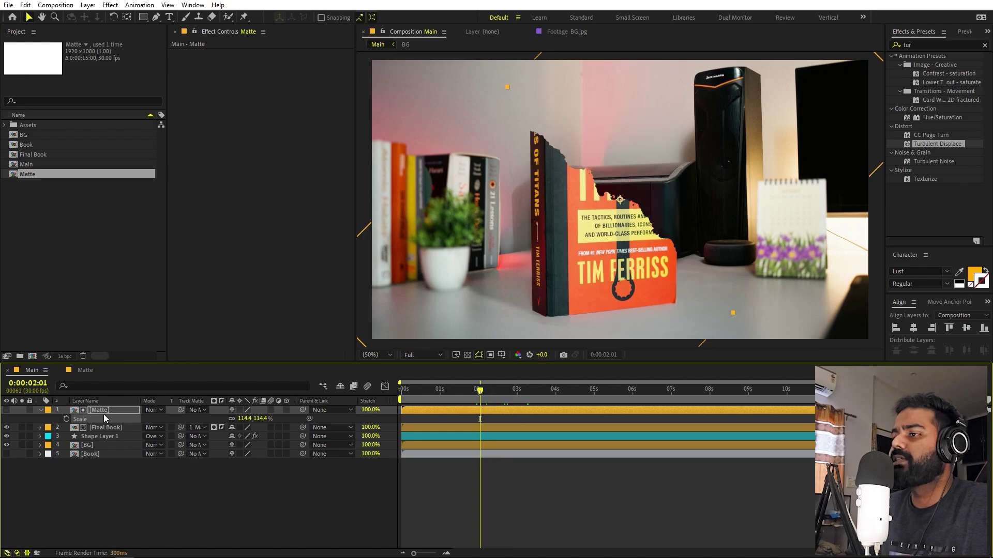
{"action": "key", "text": "r"}
{"action": "left_click_drag", "start_coordinate": [245, 418], "coordinate": [297, 421]}
{"action": "key", "text": "ctrl+z"}
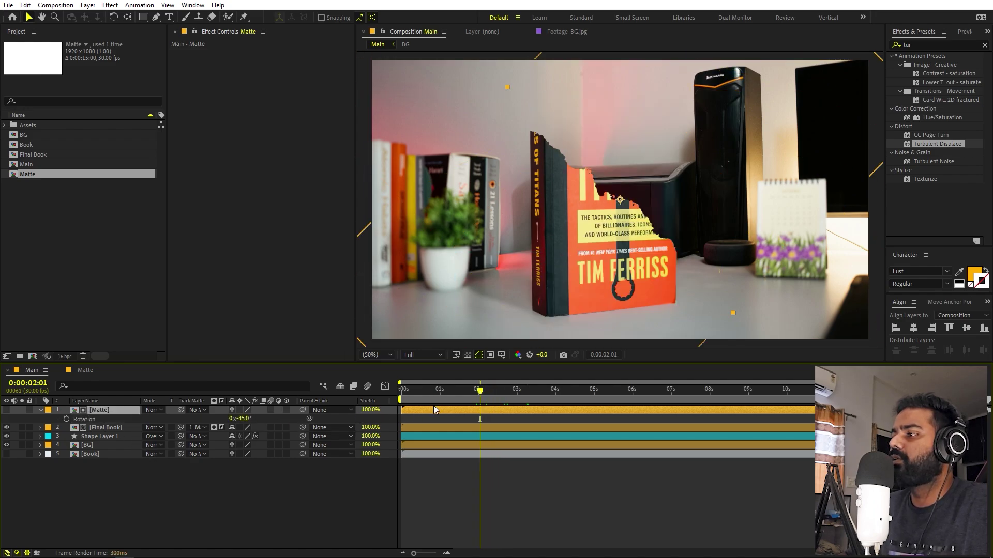
{"action": "left_click_drag", "start_coordinate": [480, 401], "coordinate": [456, 401]}
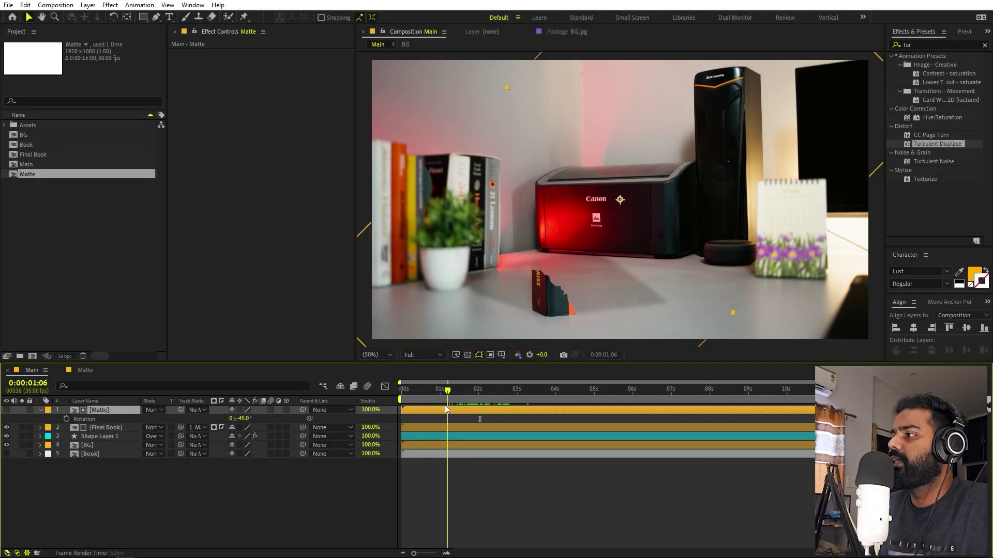
Step: Keyframe Shape Layer 1's opacity at 0% just before two seconds and adjust its timing
{"action": "left_click_drag", "start_coordinate": [449, 409], "coordinate": [477, 408]}
{"action": "left_click", "coordinate": [190, 514]}
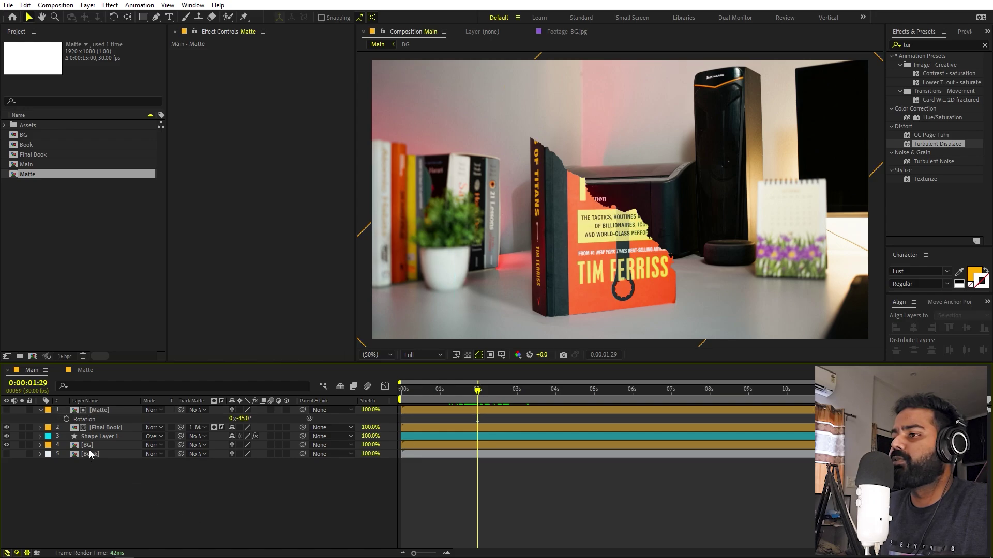
{"action": "left_click", "coordinate": [91, 437]}
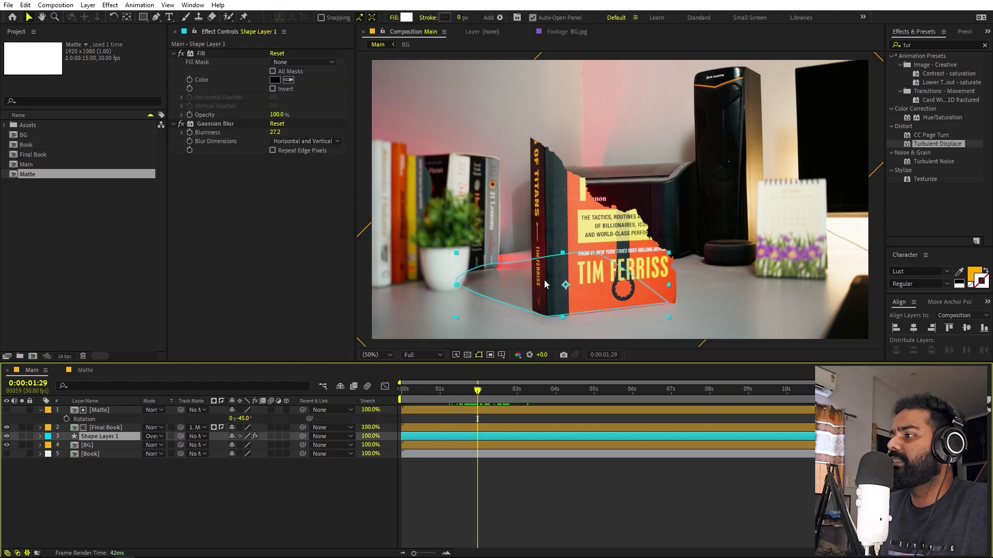
{"action": "key", "text": "t"}
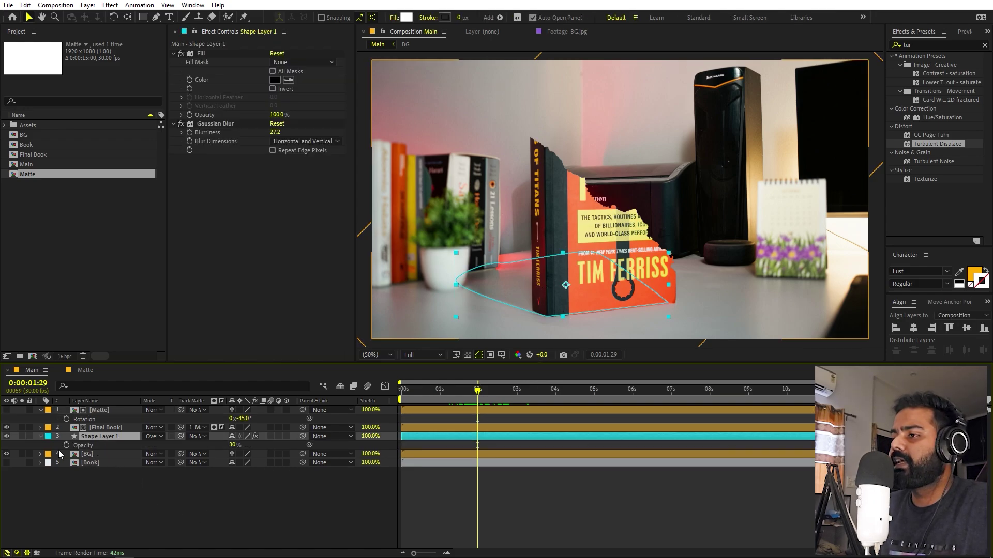
{"action": "left_click", "coordinate": [67, 445]}
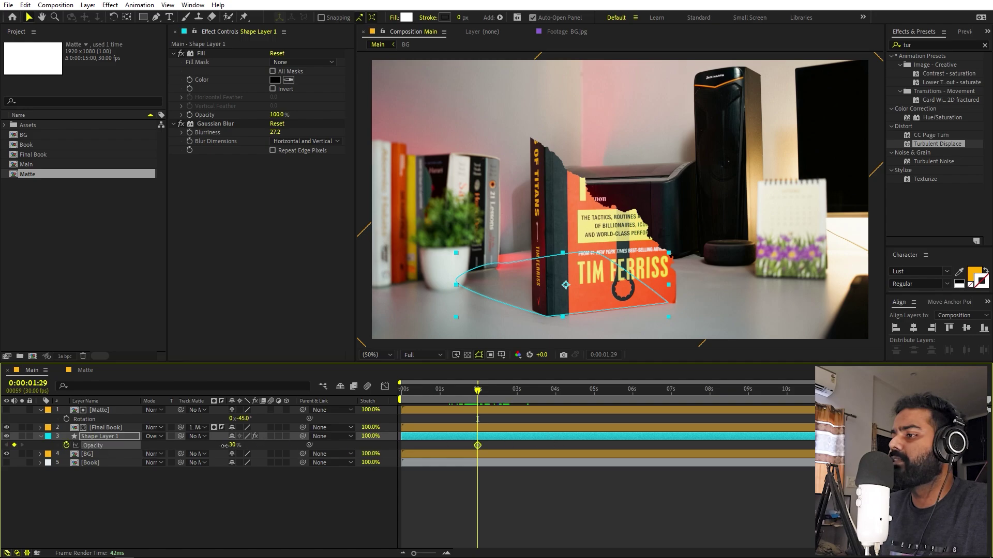
{"action": "left_click_drag", "start_coordinate": [224, 445], "coordinate": [202, 446]}
{"action": "key", "text": "Home"}
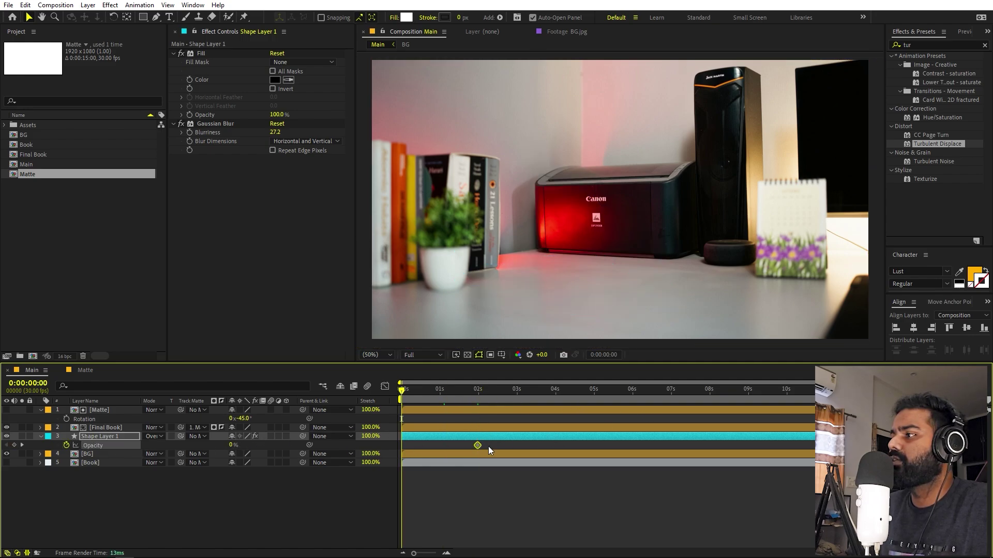
{"action": "key", "text": "space"}
{"action": "left_click_drag", "start_coordinate": [478, 445], "coordinate": [467, 446]}
{"action": "key", "text": "space"}
{"action": "left_click_drag", "start_coordinate": [483, 393], "coordinate": [499, 393]}
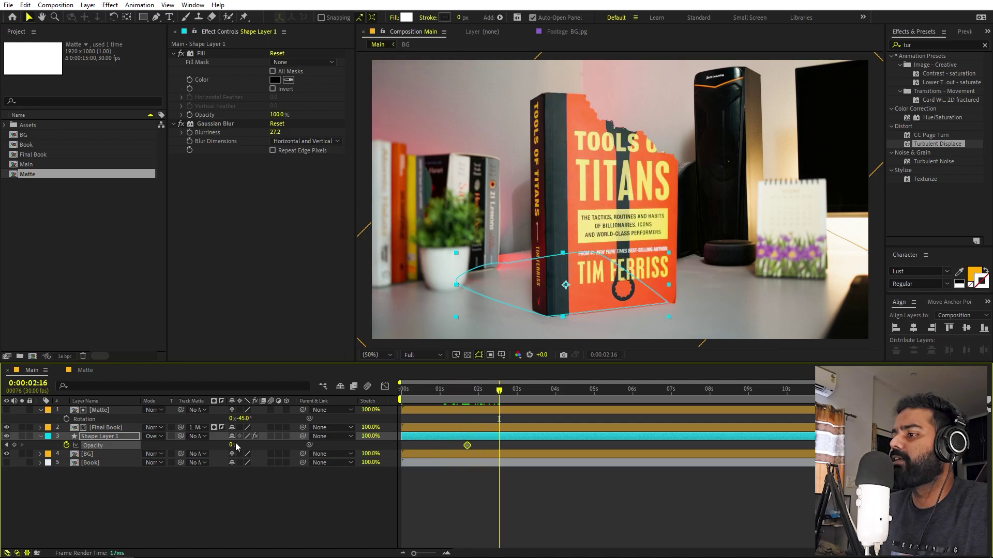
Step: Add a later 30% opacity keyframe and push it toward three seconds
{"action": "left_click_drag", "start_coordinate": [231, 445], "coordinate": [499, 456]}
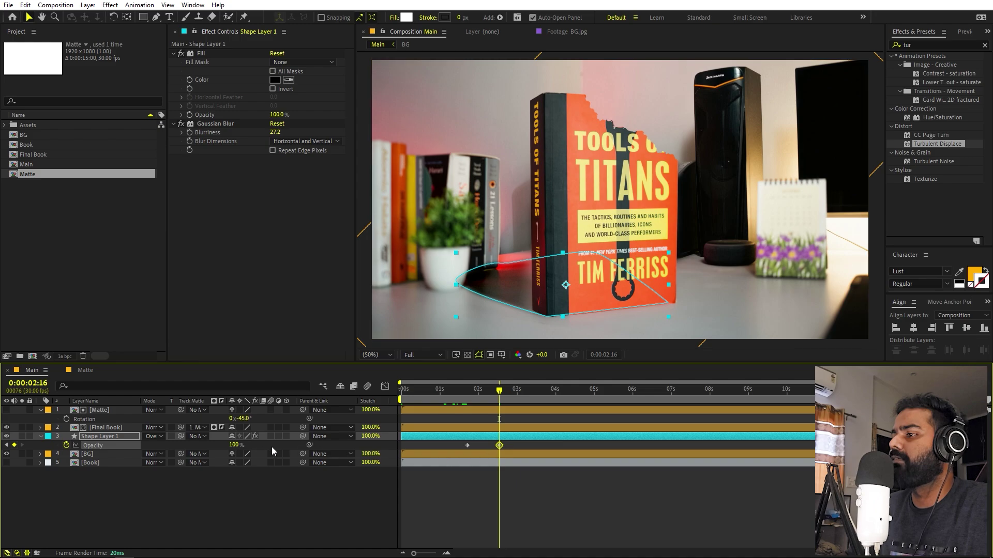
{"action": "left_click", "coordinate": [237, 446]}
{"action": "type", "text": "30"}
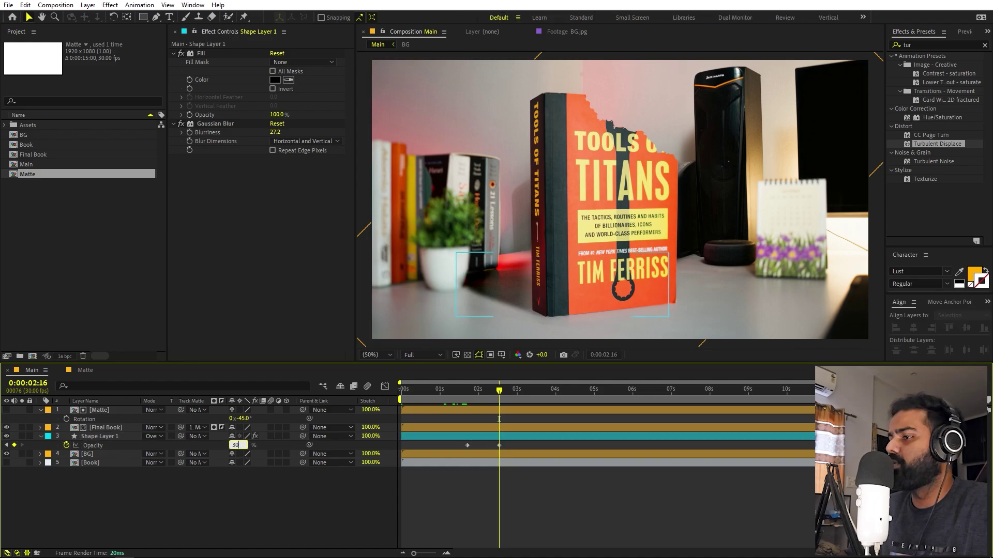
{"action": "key", "text": "Return"}
{"action": "left_click_drag", "start_coordinate": [499, 445], "coordinate": [514, 444]}
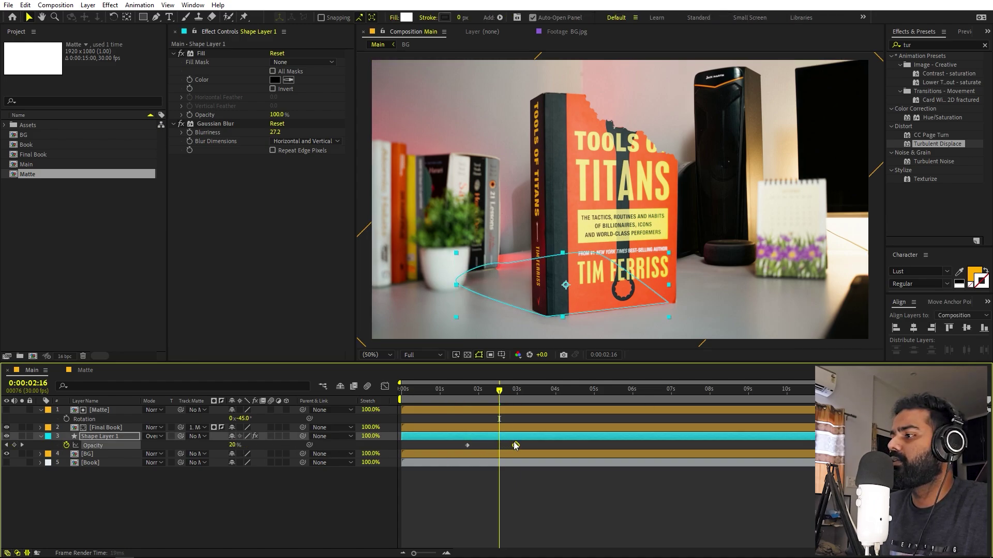
{"action": "left_click", "coordinate": [407, 390]}
{"action": "key", "text": "space"}
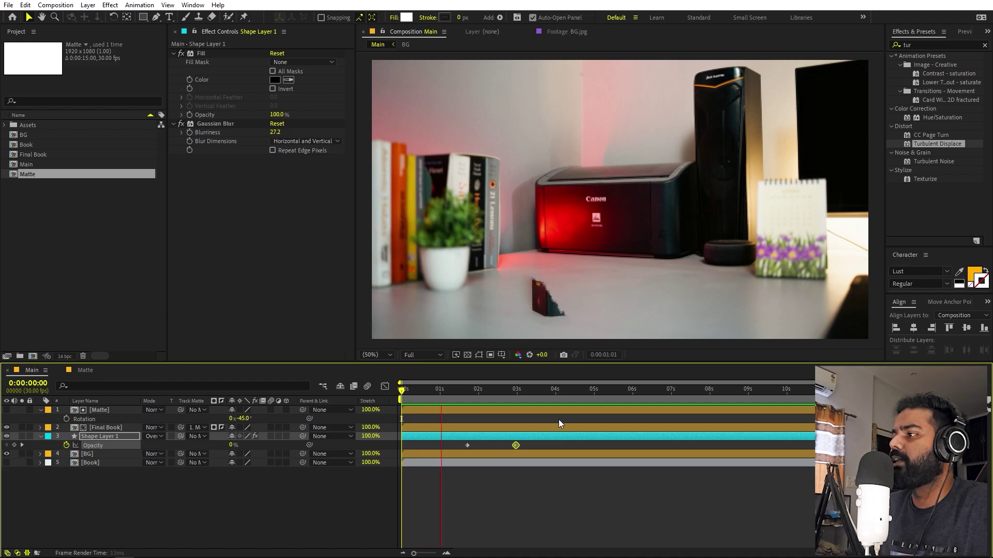
{"action": "left_click_drag", "start_coordinate": [467, 390], "coordinate": [472, 395]}
{"action": "left_click", "coordinate": [569, 488]}
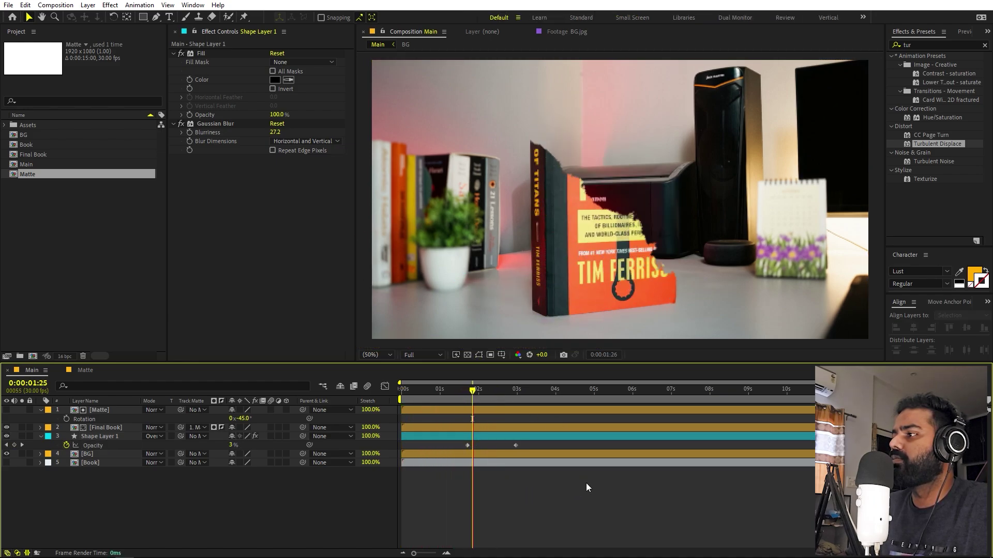
{"action": "key", "text": "k"}
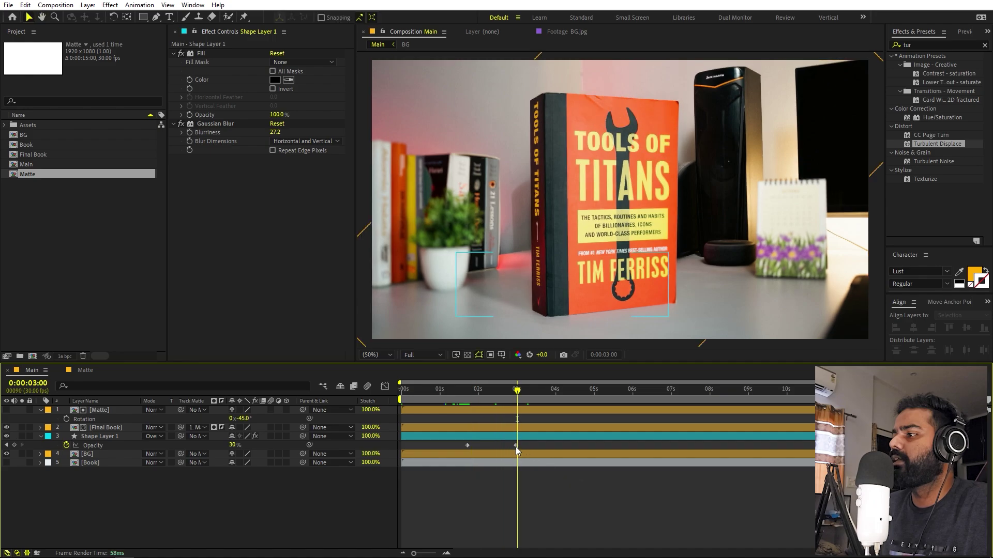
{"action": "left_click_drag", "start_coordinate": [516, 446], "coordinate": [536, 446]}
{"action": "left_click_drag", "start_coordinate": [519, 395], "coordinate": [484, 394]}
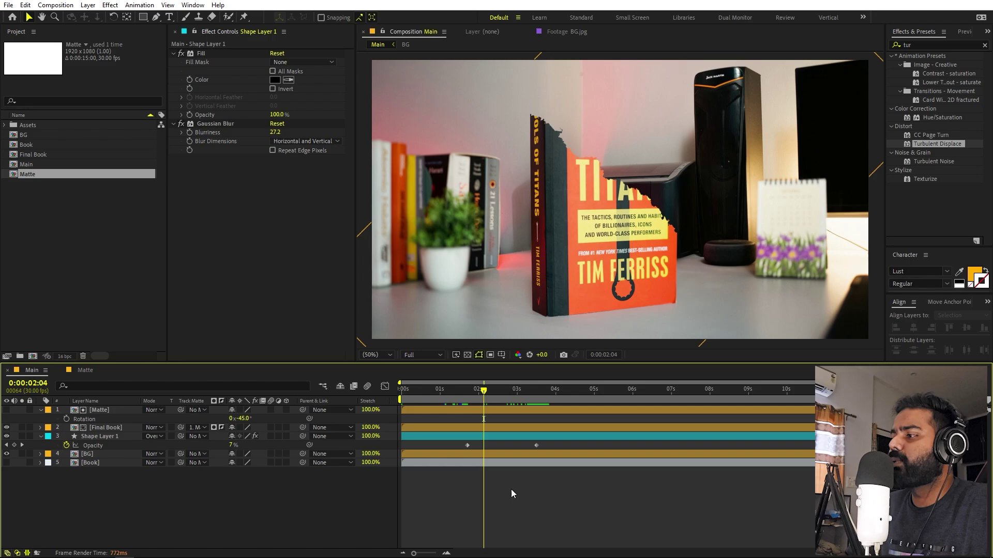
Step: Fit the whole composition in the viewer
{"action": "scroll", "coordinate": [508, 249], "scroll_direction": "up", "scroll_amount": 4}
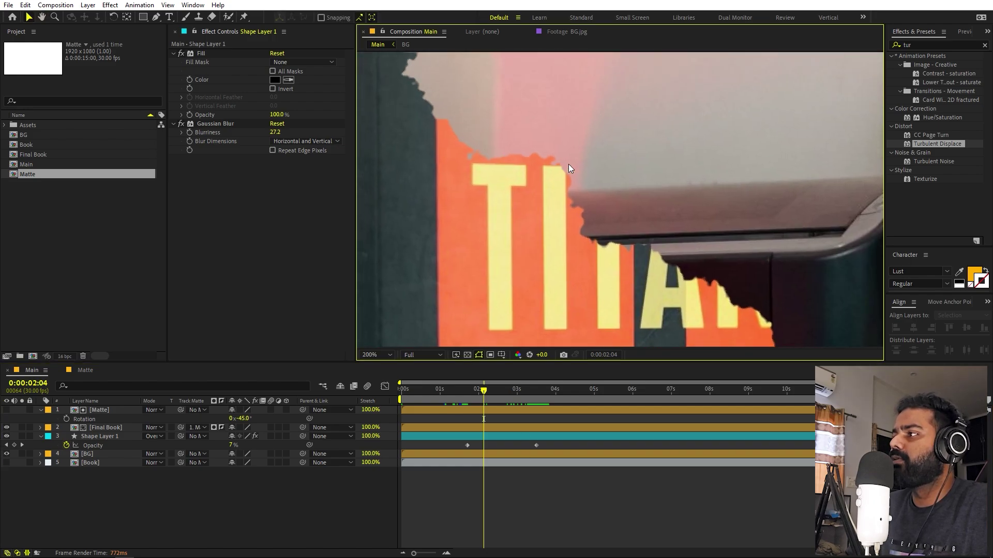
{"action": "scroll", "coordinate": [600, 268], "scroll_direction": "down", "scroll_amount": 2}
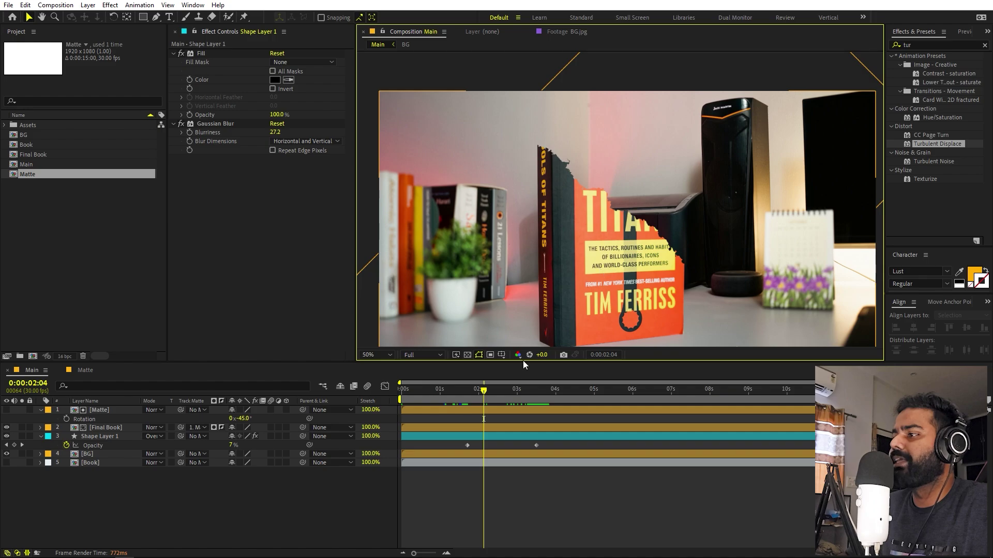
{"action": "left_click", "coordinate": [383, 355]}
{"action": "left_click", "coordinate": [405, 378]}
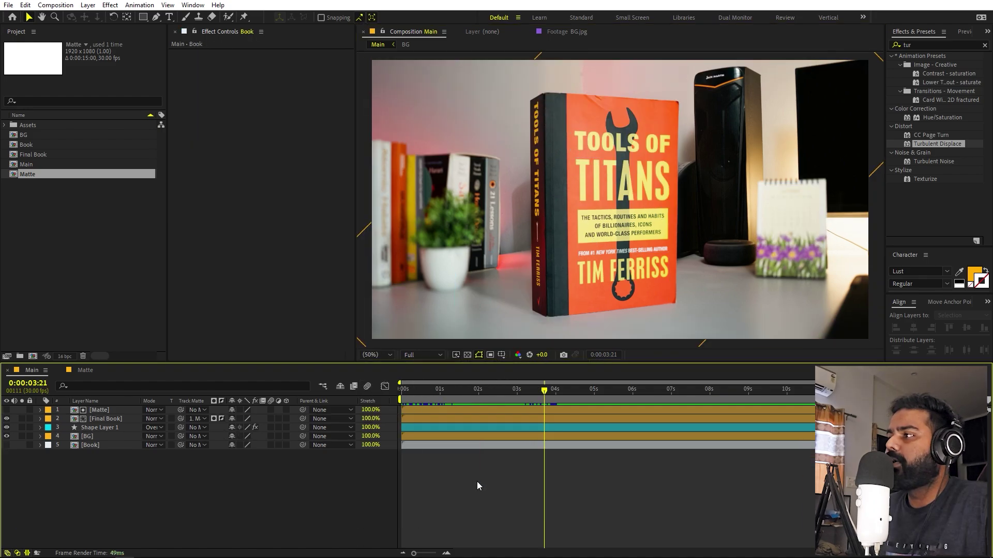
Step: Show the Book layer, move it to the top, and place a Matte duplicate above it
{"action": "left_click", "coordinate": [96, 445]}
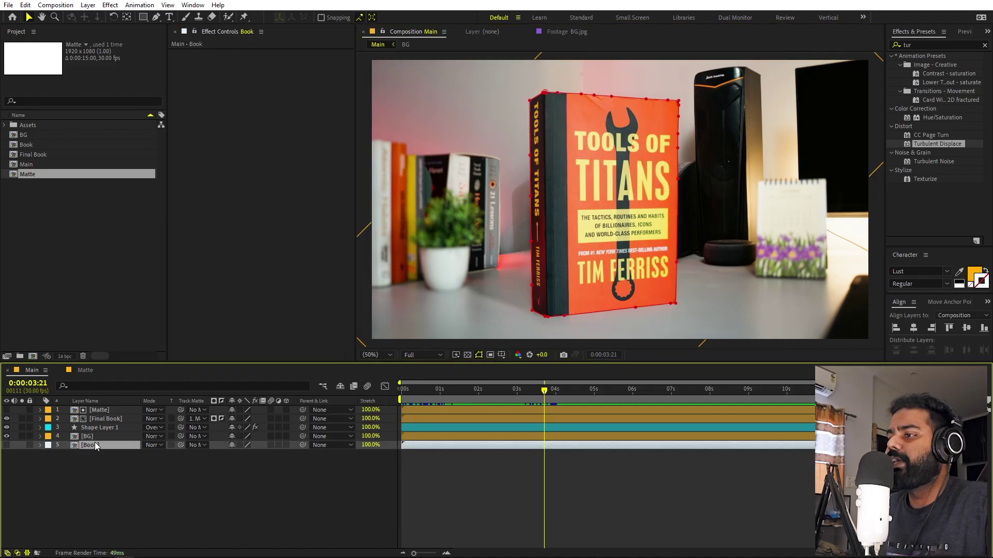
{"action": "left_click", "coordinate": [7, 445]}
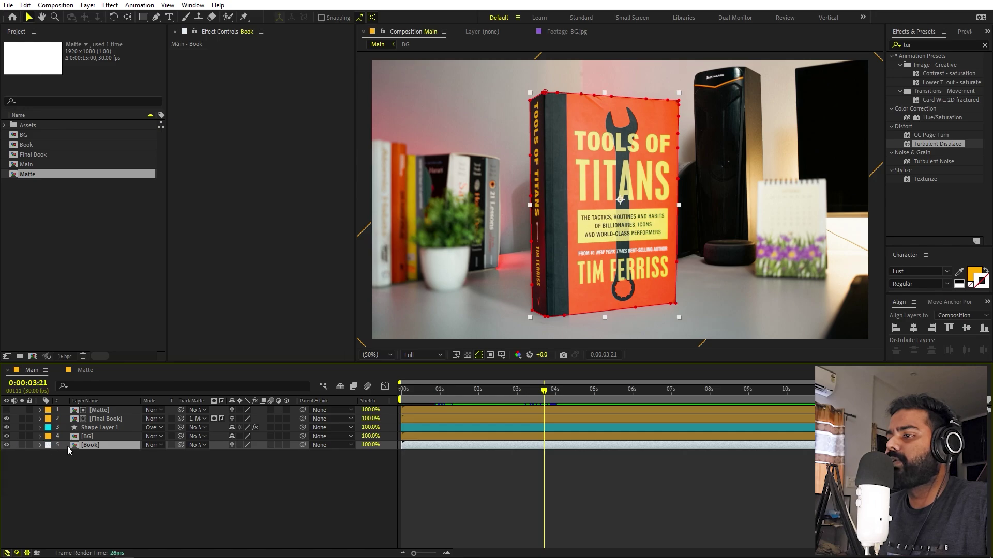
{"action": "left_click_drag", "start_coordinate": [98, 445], "coordinate": [95, 411]}
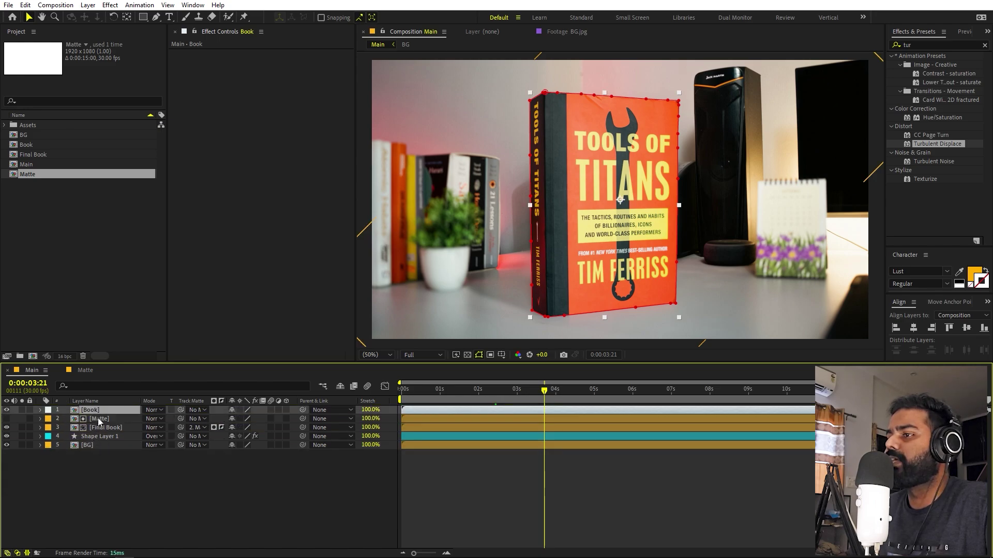
{"action": "left_click", "coordinate": [98, 420]}
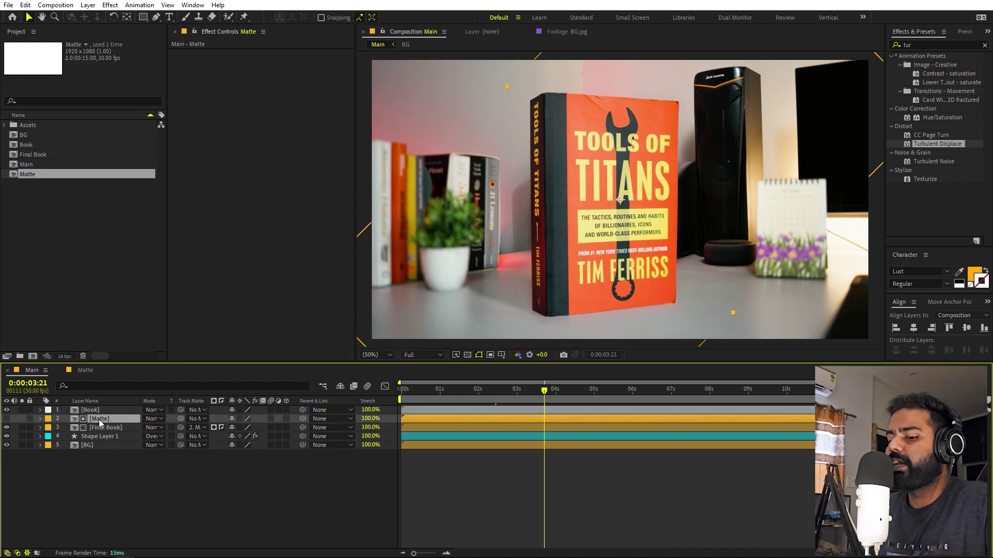
{"action": "key", "text": "ctrl+d"}
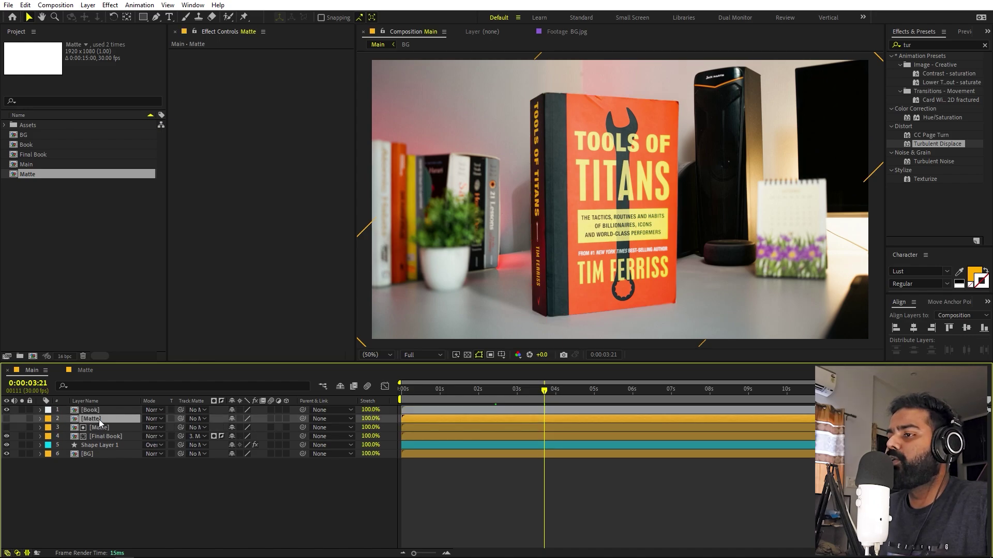
{"action": "left_click_drag", "start_coordinate": [100, 418], "coordinate": [98, 413]}
Step: Make the Matte copy Book's track matte and solo Book to check the torn reveal
{"action": "left_click", "coordinate": [91, 419]}
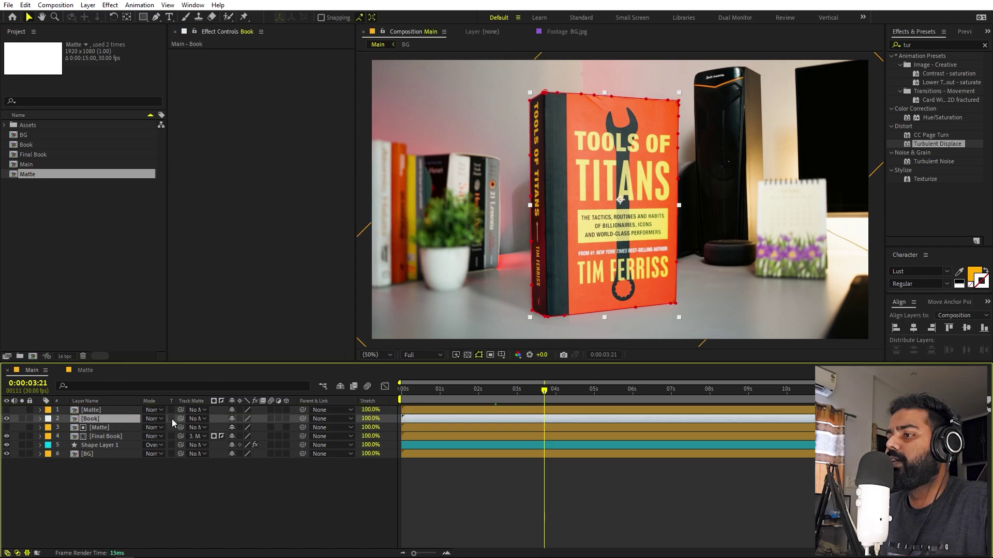
{"action": "left_click_drag", "start_coordinate": [180, 419], "coordinate": [95, 410]}
{"action": "left_click", "coordinate": [146, 473]}
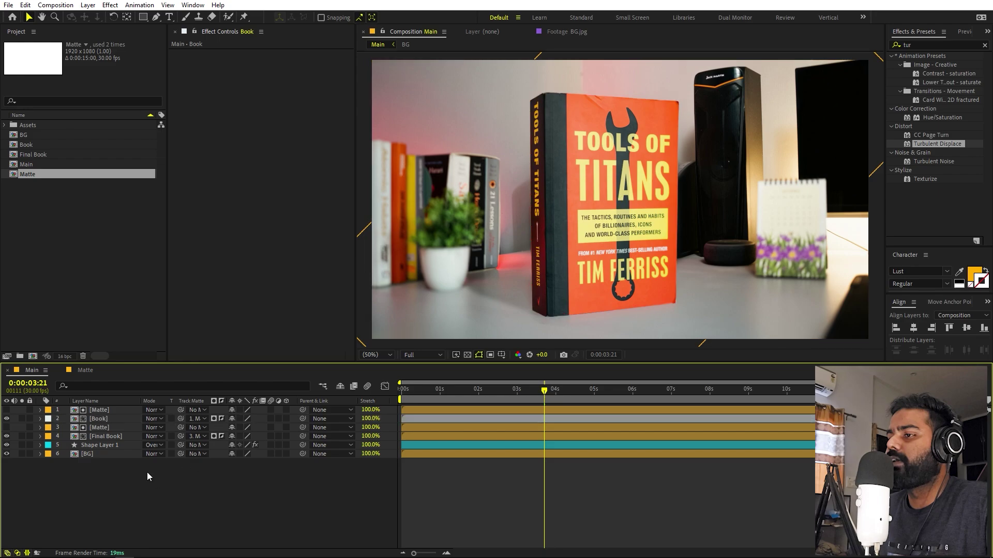
{"action": "left_click", "coordinate": [22, 419]}
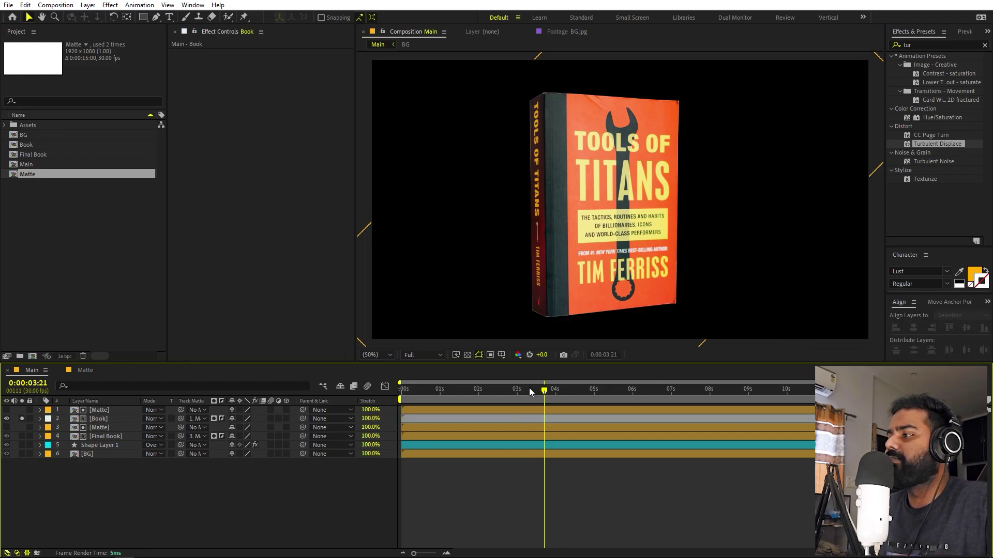
{"action": "left_click_drag", "start_coordinate": [529, 391], "coordinate": [399, 412]}
{"action": "key", "text": "space"}
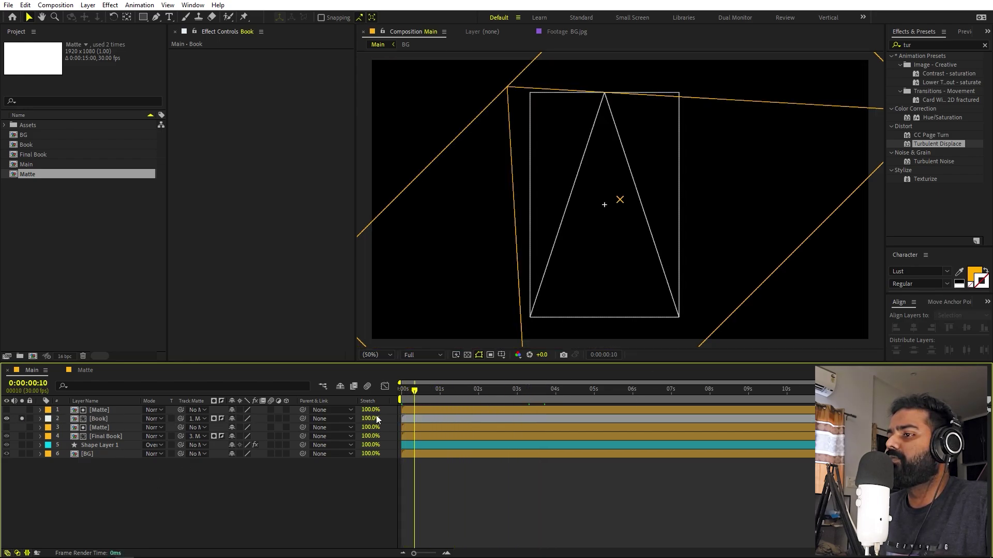
{"action": "left_click", "coordinate": [414, 427]}
{"action": "left_click_drag", "start_coordinate": [461, 392], "coordinate": [469, 396]}
Step: Pre-compose the top Matte and Book layers as 'Edge' and open the new comp
{"action": "left_click", "coordinate": [133, 473]}
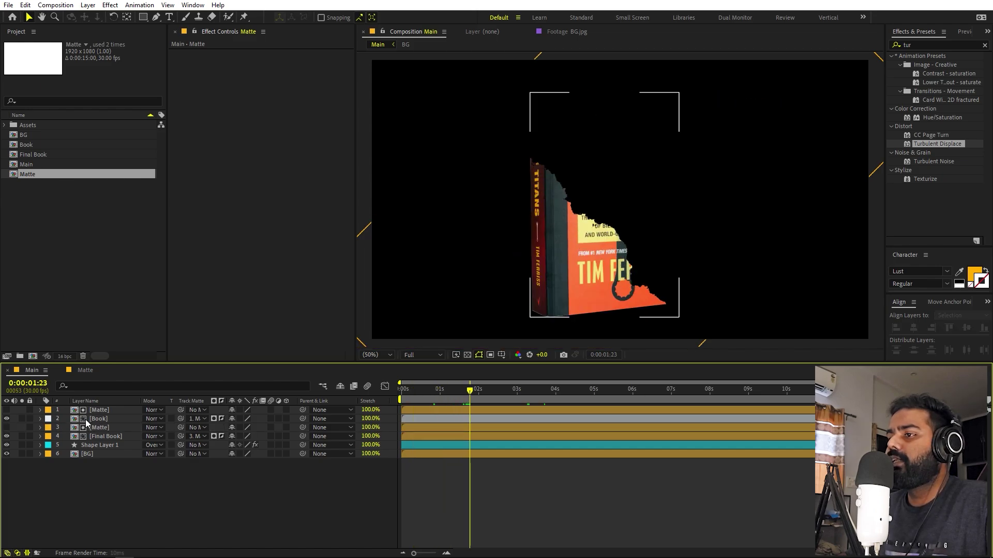
{"action": "left_click", "coordinate": [110, 409]}
{"action": "left_click", "coordinate": [107, 417], "text": "shift"}
{"action": "right_click", "coordinate": [107, 417]}
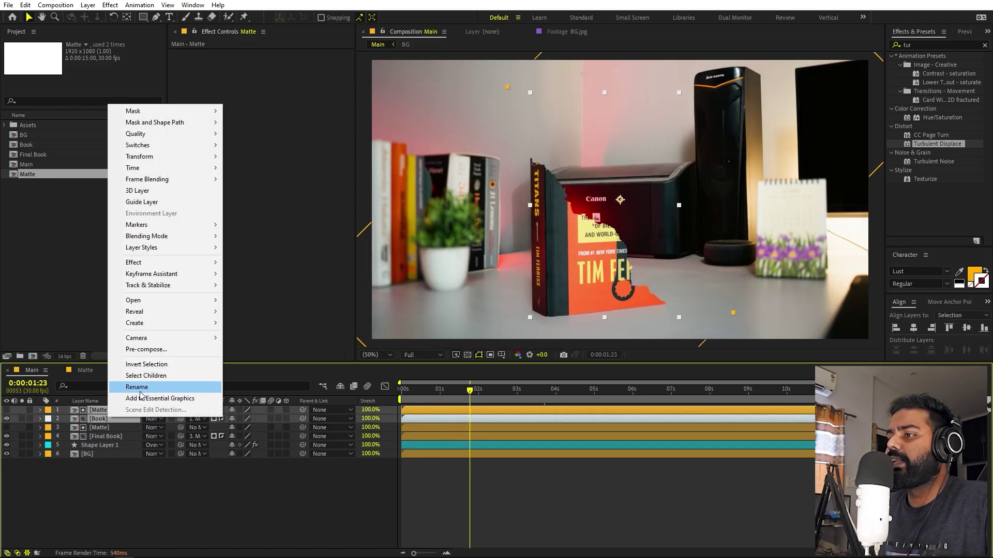
{"action": "left_click", "coordinate": [139, 350]}
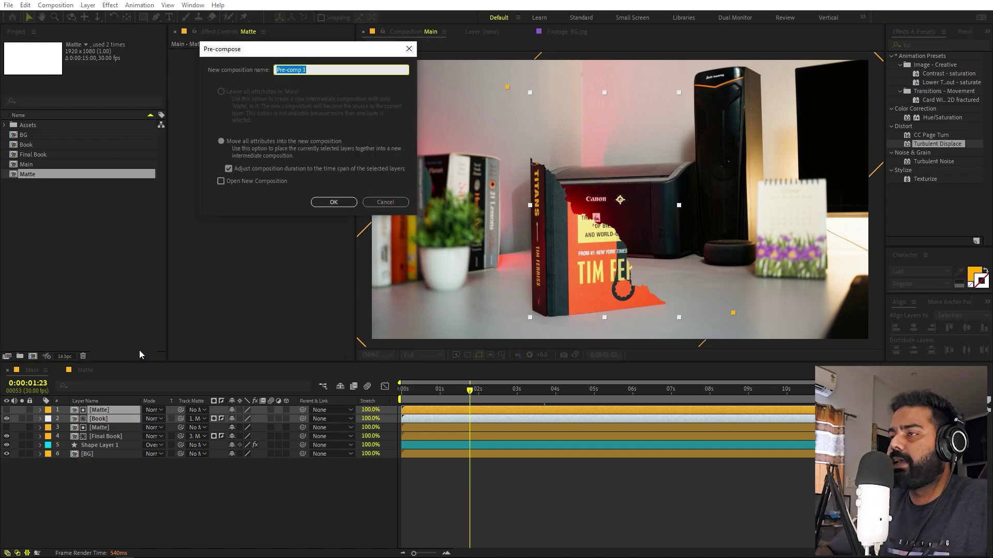
{"action": "type", "text": "Edge"}
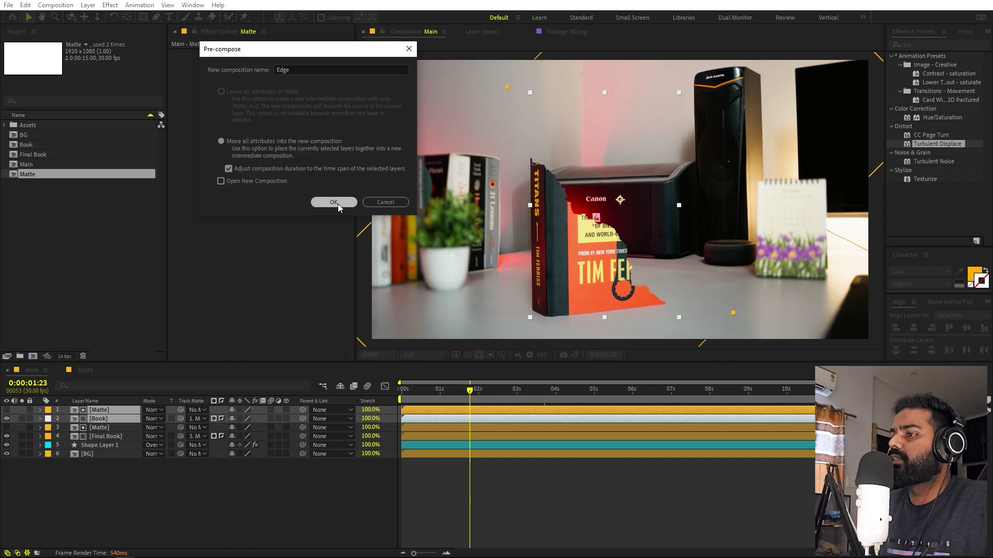
{"action": "left_click", "coordinate": [336, 203]}
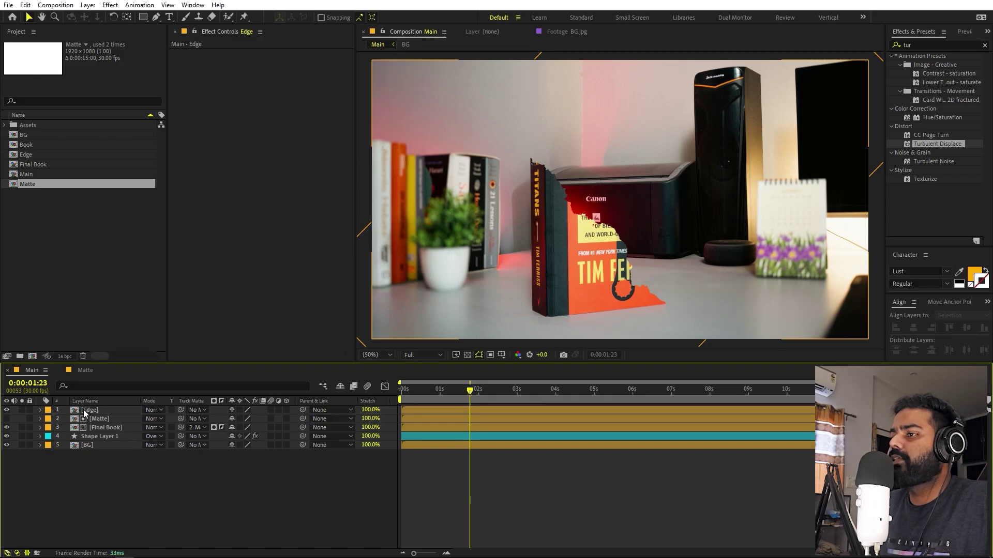
{"action": "double_click", "coordinate": [83, 410]}
Step: Duplicate the Matte and Book layers, move the copies to the top, and label them magenta
{"action": "left_click_drag", "start_coordinate": [439, 400], "coordinate": [484, 400]}
{"action": "left_click_drag", "start_coordinate": [484, 400], "coordinate": [491, 400]}
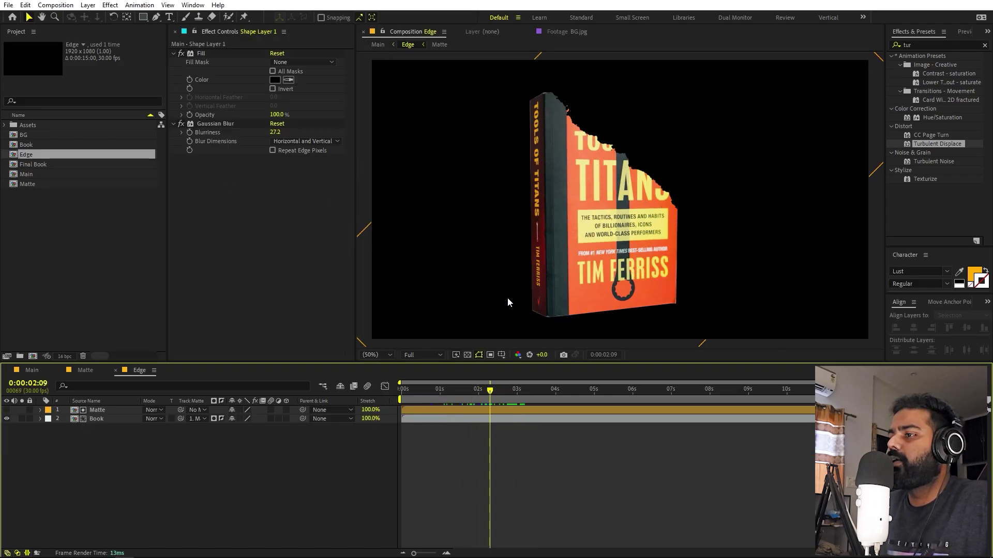
{"action": "left_click", "coordinate": [98, 419]}
{"action": "left_click", "coordinate": [98, 411], "text": "shift"}
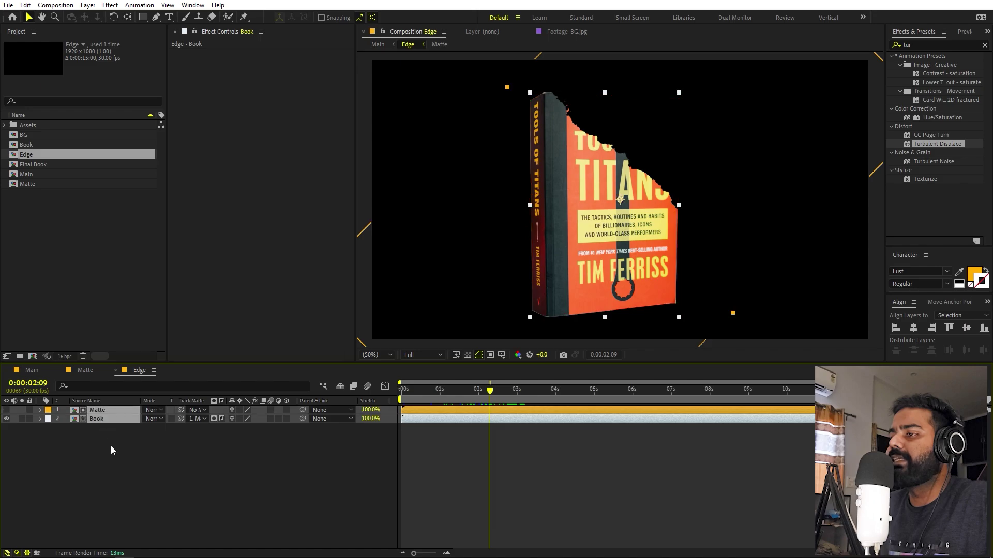
{"action": "key", "text": "ctrl+d"}
{"action": "left_click_drag", "start_coordinate": [98, 431], "coordinate": [76, 421]}
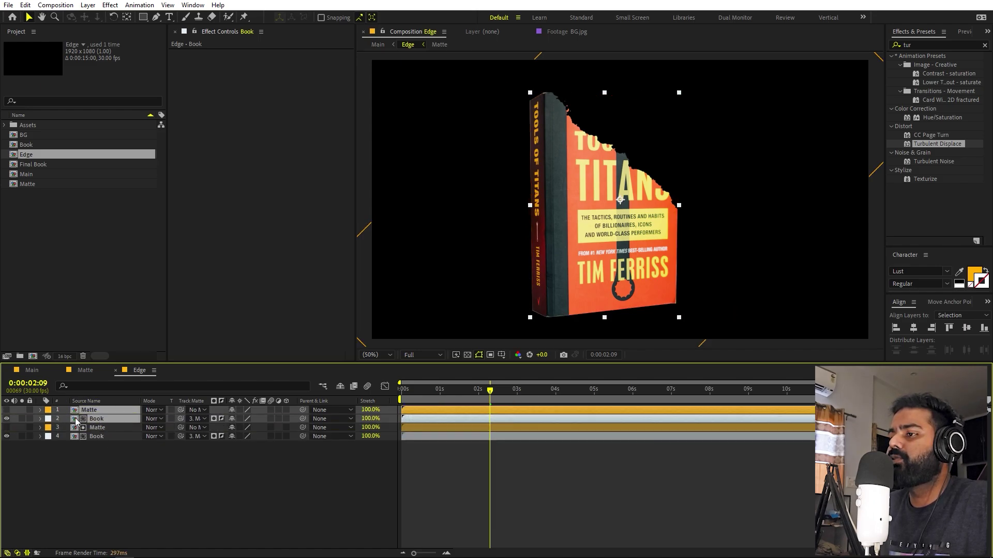
{"action": "left_click", "coordinate": [48, 412]}
{"action": "left_click", "coordinate": [83, 358]}
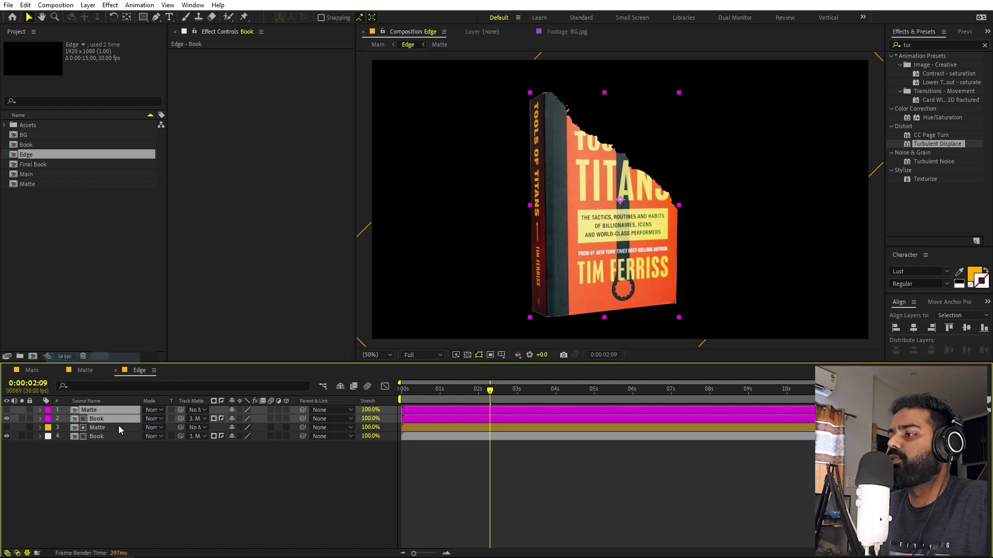
Step: Make the top Matte the copied Book's track matte and select both copies
{"action": "left_click", "coordinate": [141, 461]}
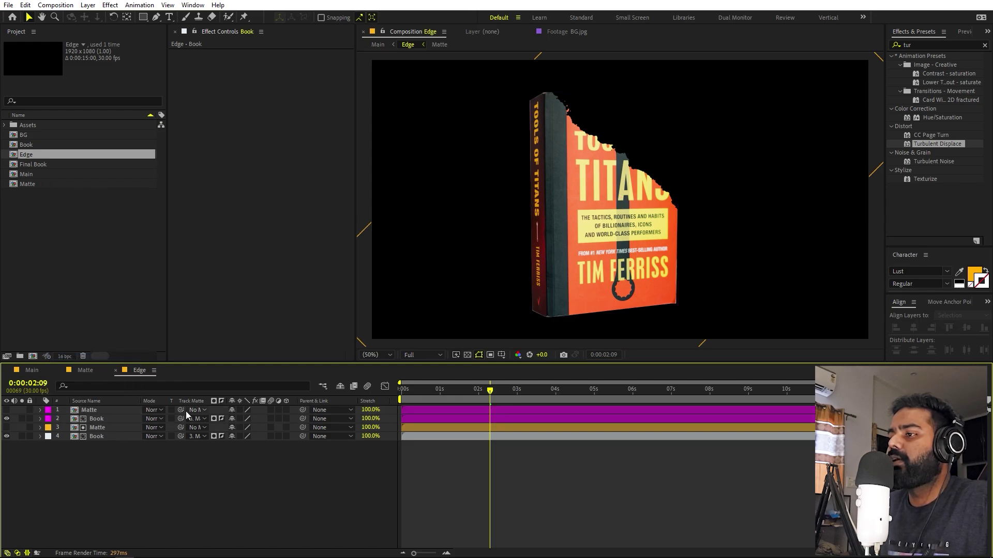
{"action": "left_click_drag", "start_coordinate": [181, 419], "coordinate": [83, 411]}
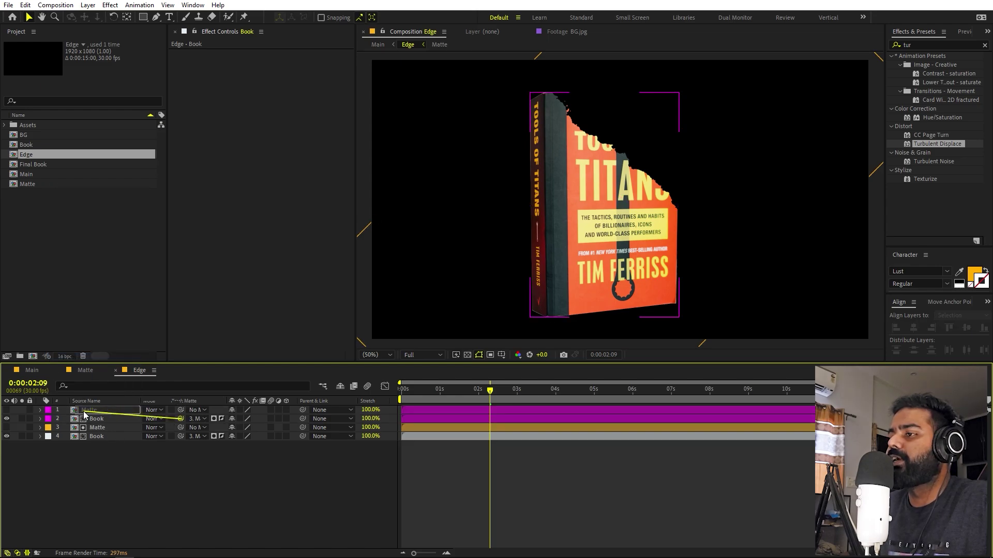
{"action": "left_click", "coordinate": [83, 411]}
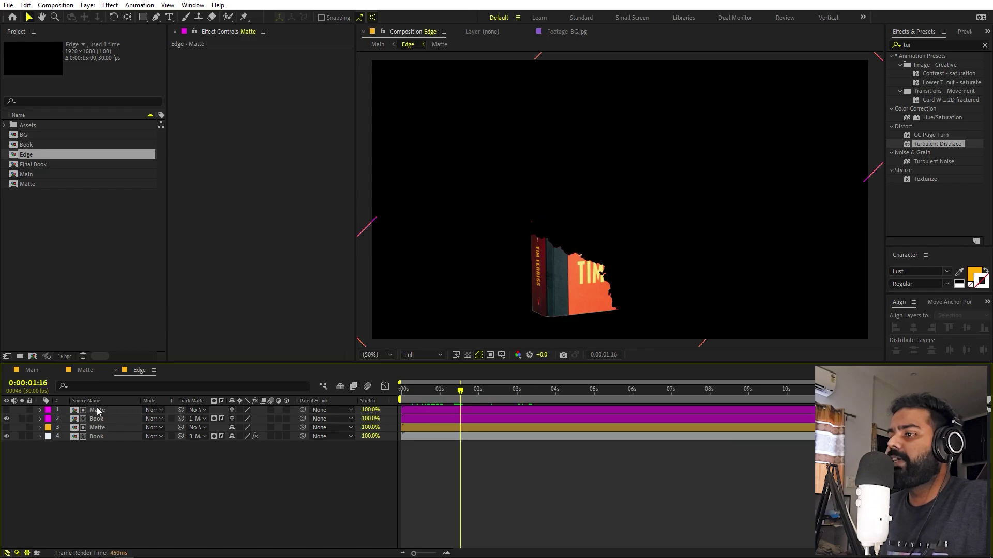
{"action": "left_click", "coordinate": [97, 410]}
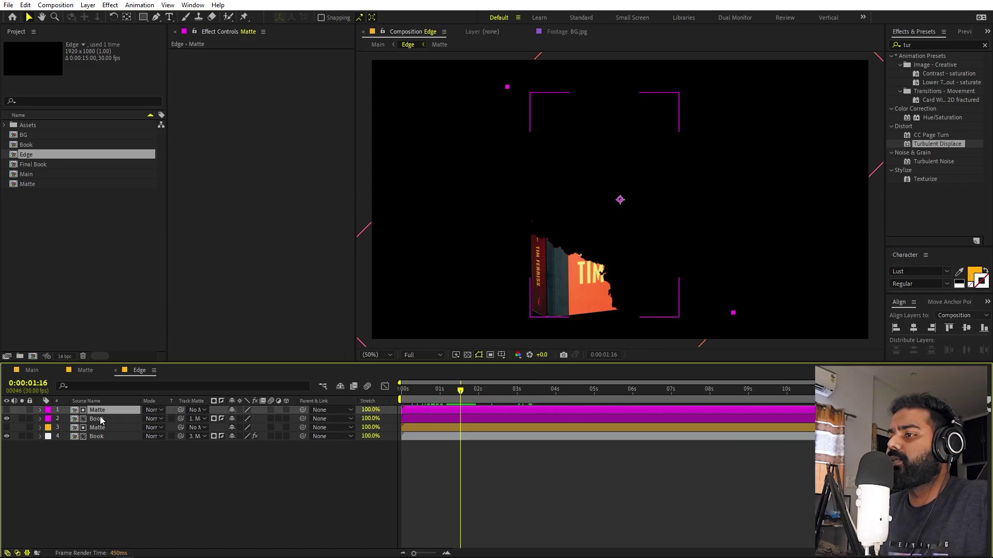
{"action": "left_click", "coordinate": [101, 419], "text": "shift"}
Step: Pre-compose the top Matte and Book pair as 'Edge Matte'
{"action": "right_click", "coordinate": [101, 419]}
{"action": "left_click", "coordinate": [151, 346]}
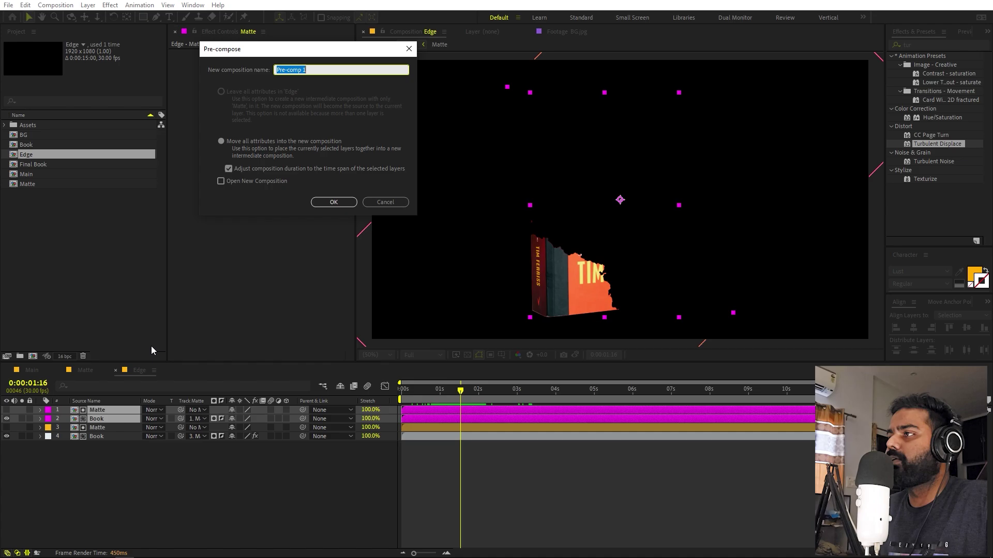
{"action": "type", "text": "Ed"}
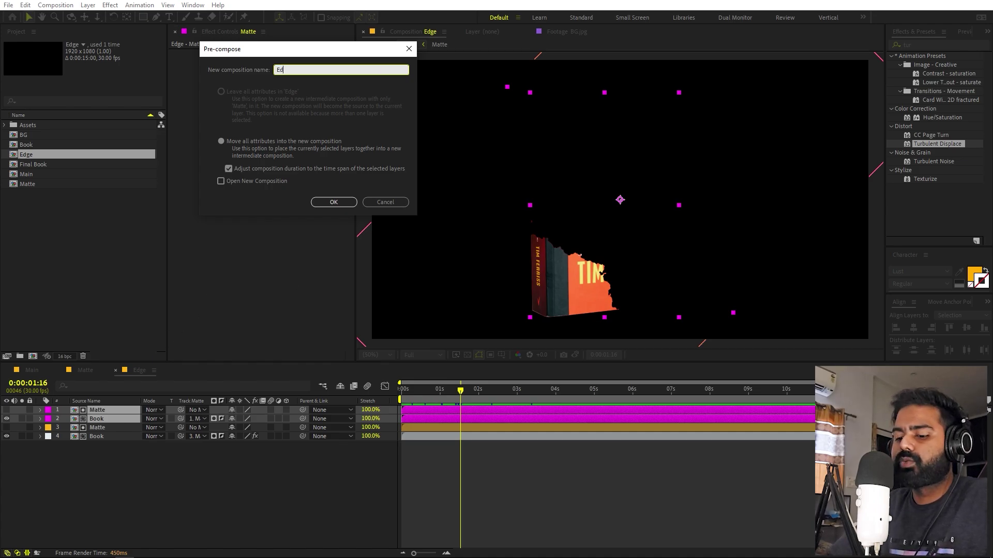
{"action": "type", "text": "ge Matte"}
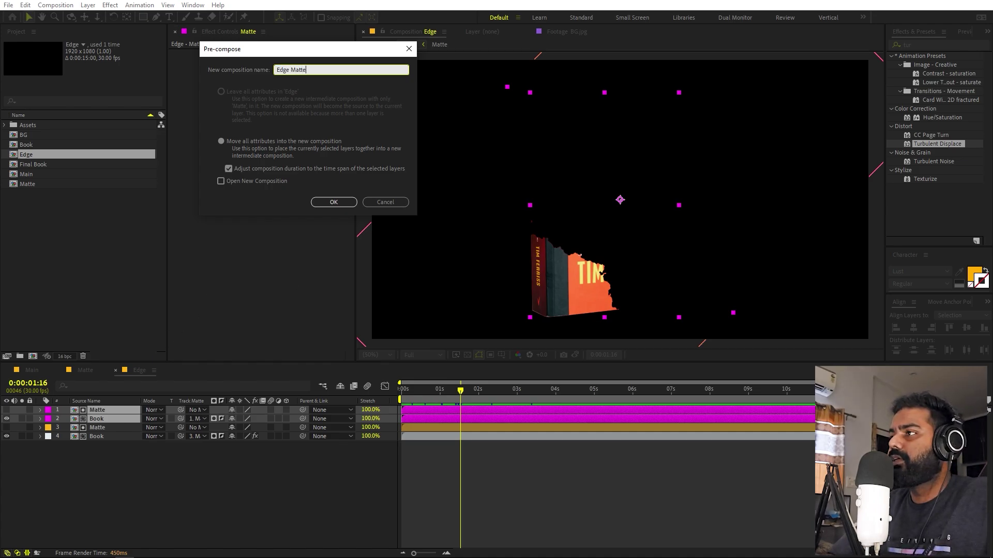
{"action": "left_click", "coordinate": [334, 202]}
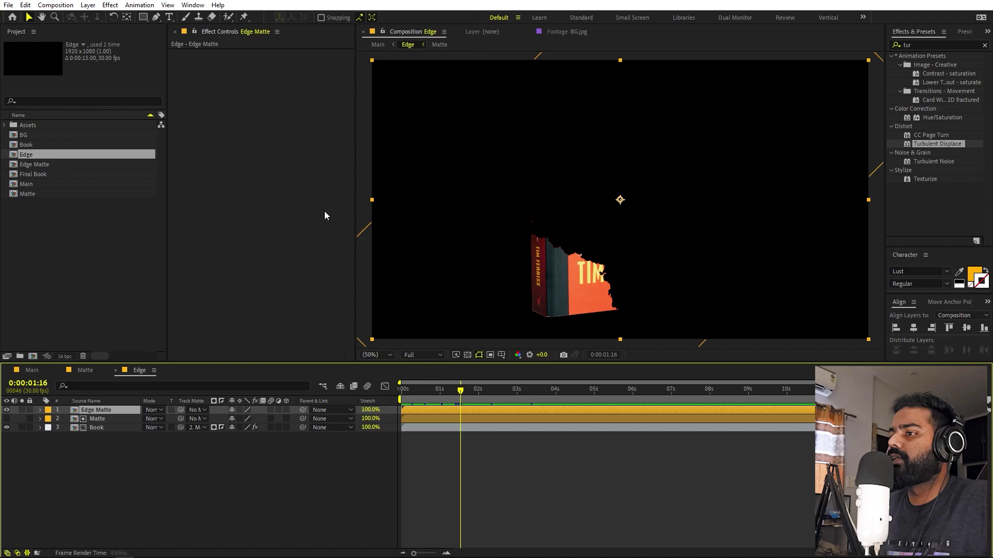
Step: Pre-compose the remaining Matte and Book pair as 'Edge Matte 2'
{"action": "left_click", "coordinate": [103, 420]}
{"action": "left_click", "coordinate": [104, 427], "text": "shift"}
{"action": "right_click", "coordinate": [103, 426]}
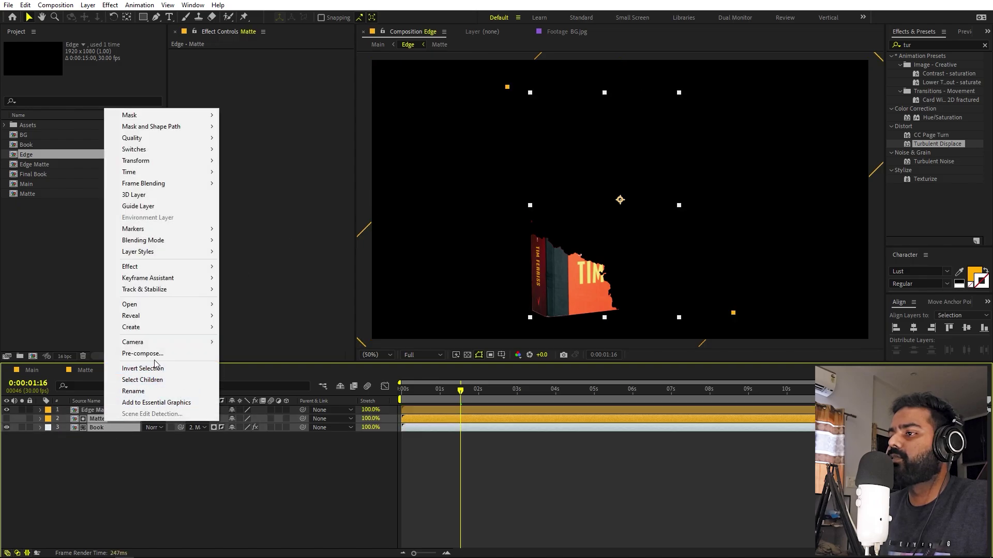
{"action": "left_click", "coordinate": [154, 354]}
{"action": "type", "text": "Edge Matte 2"}
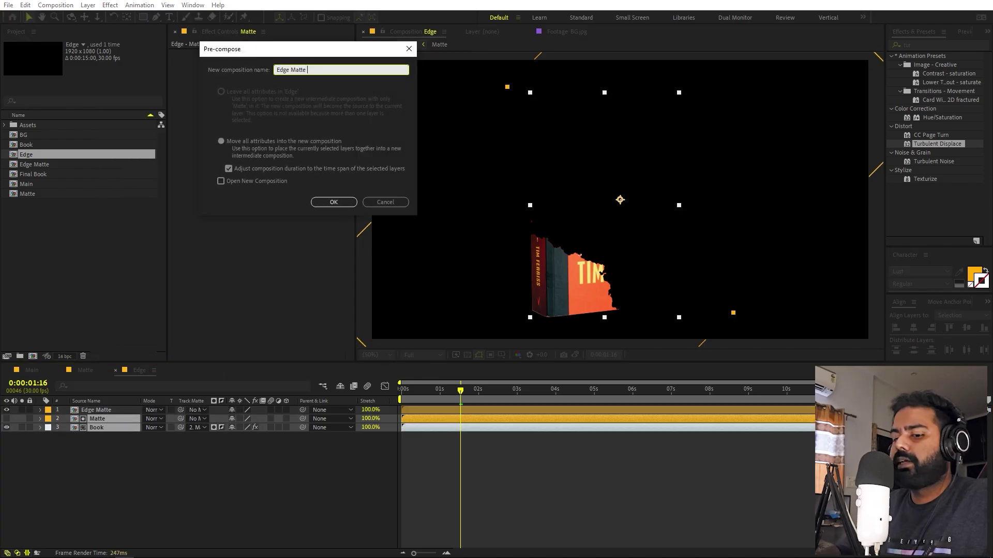
{"action": "left_click", "coordinate": [334, 202]}
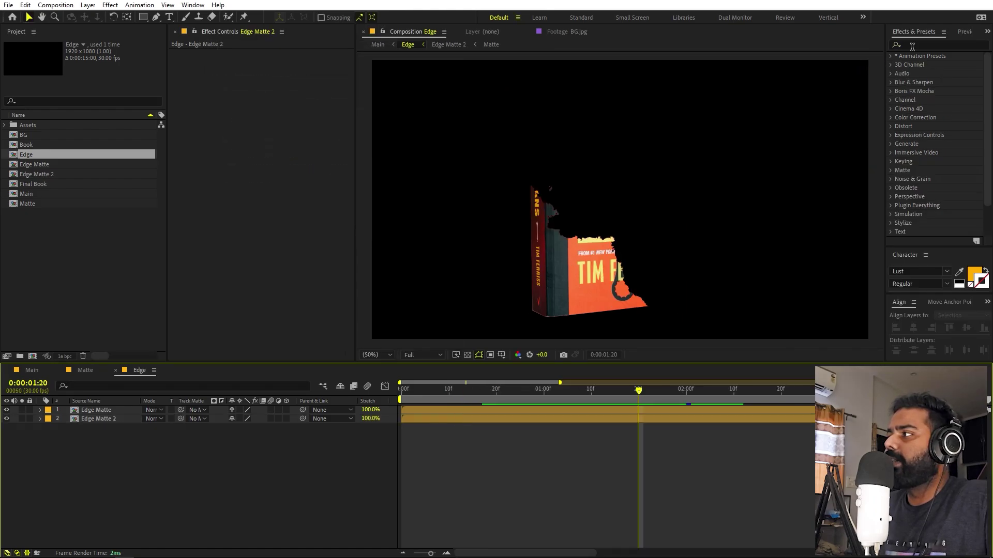
Step: Apply the Fill effect to Edge Matte 2 to colour it red
{"action": "left_click", "coordinate": [912, 47]}
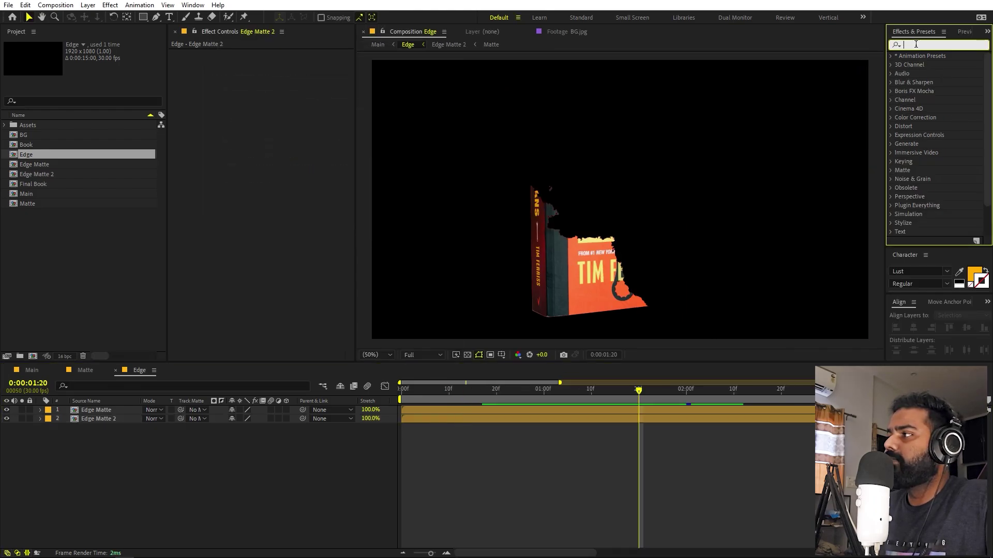
{"action": "type", "text": "fill"}
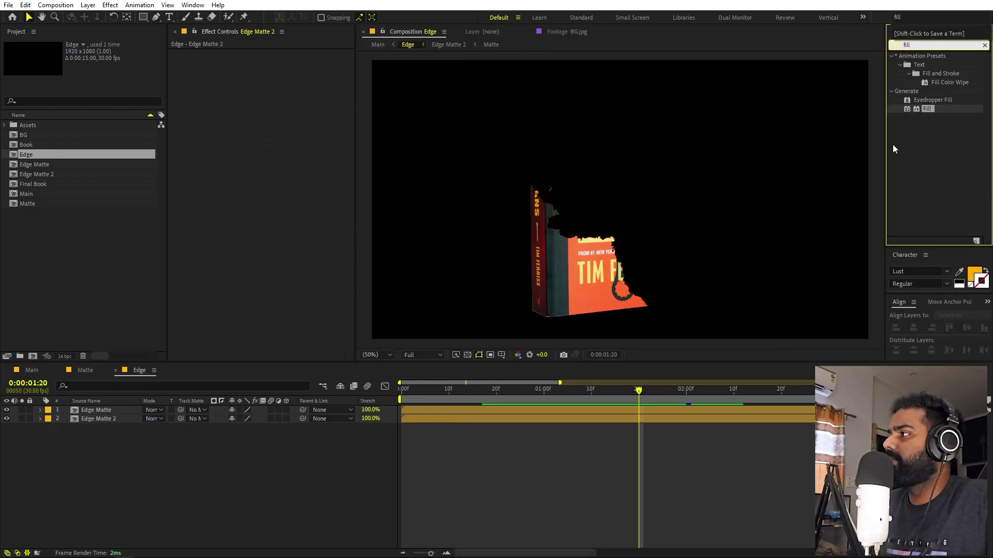
{"action": "left_click_drag", "start_coordinate": [935, 107], "coordinate": [111, 416]}
{"action": "scroll", "coordinate": [603, 279], "scroll_direction": "up", "scroll_amount": 2}
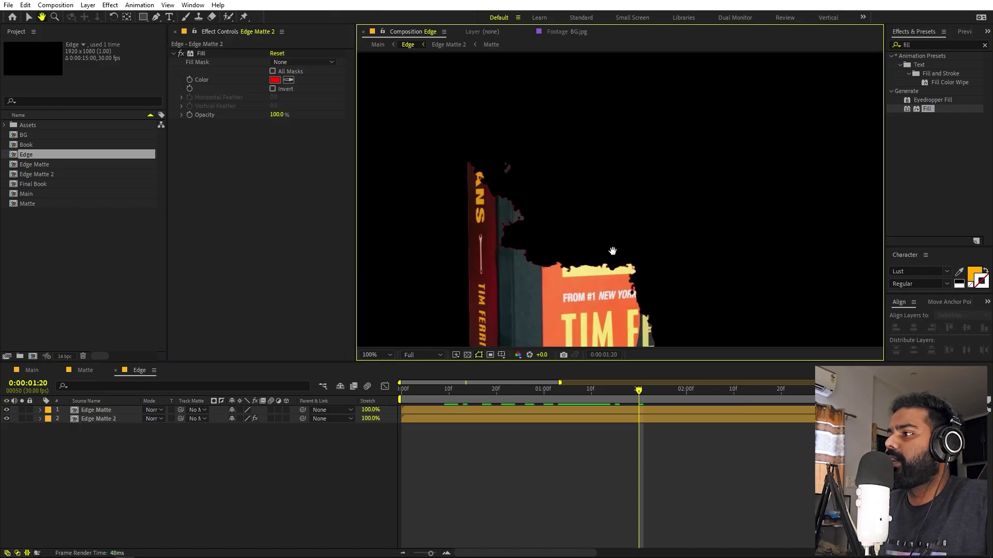
Step: Delay the Edge Matte layer a few frames so a red edge trails the tear
{"action": "left_click", "coordinate": [421, 414]}
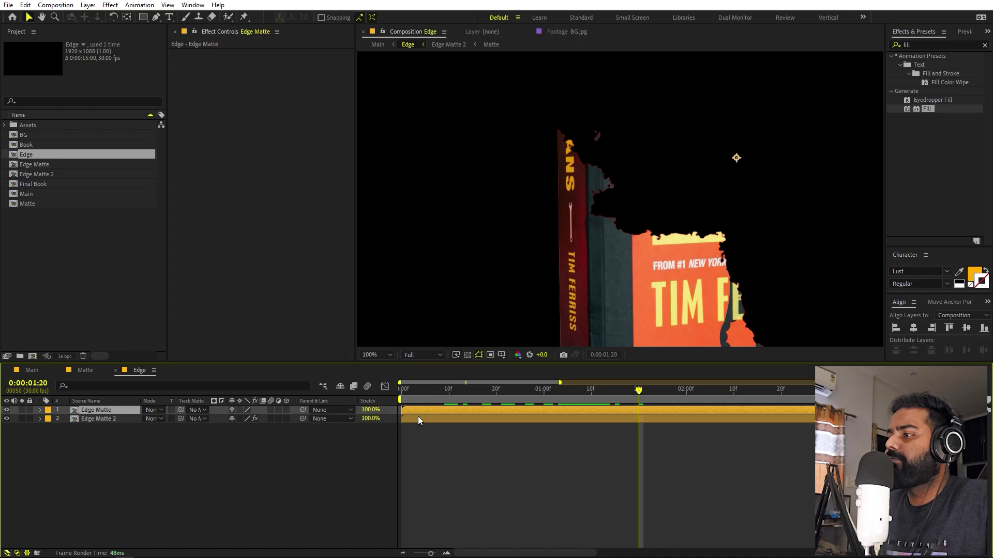
{"action": "left_click_drag", "start_coordinate": [431, 554], "coordinate": [435, 554]}
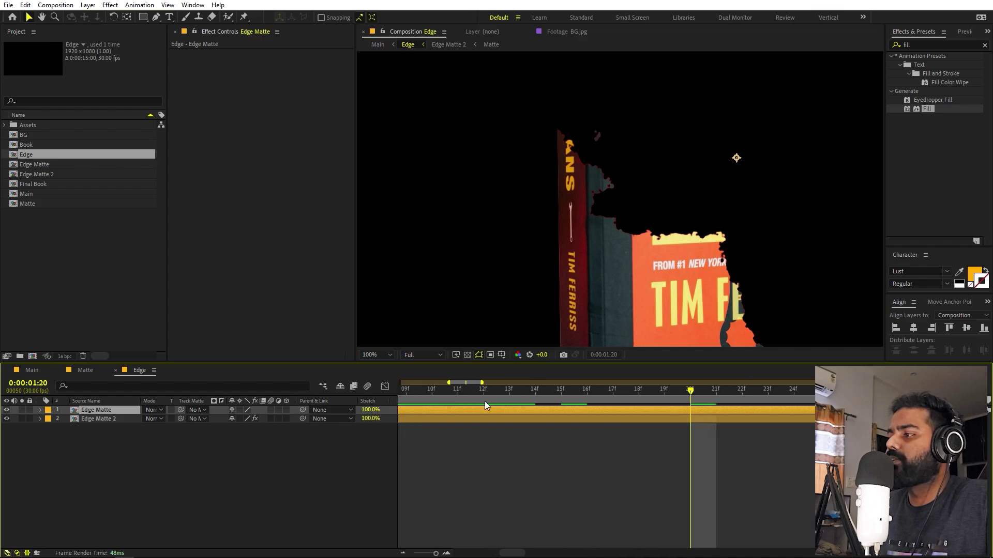
{"action": "left_click_drag", "start_coordinate": [485, 402], "coordinate": [969, 398]}
{"action": "key", "text": "minus"}
{"action": "key", "text": "minus"}
{"action": "left_click_drag", "start_coordinate": [648, 397], "coordinate": [764, 397]}
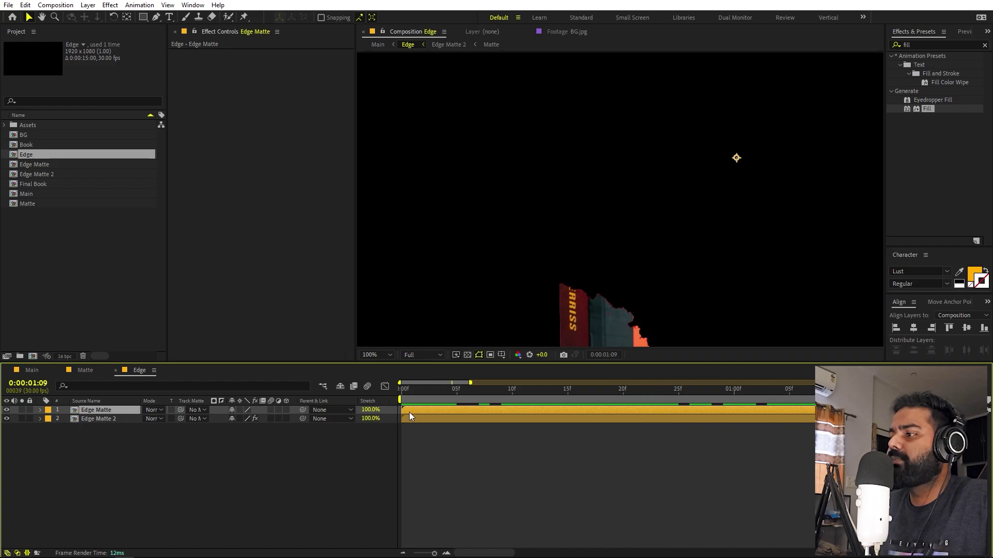
{"action": "left_click_drag", "start_coordinate": [414, 411], "coordinate": [417, 412]}
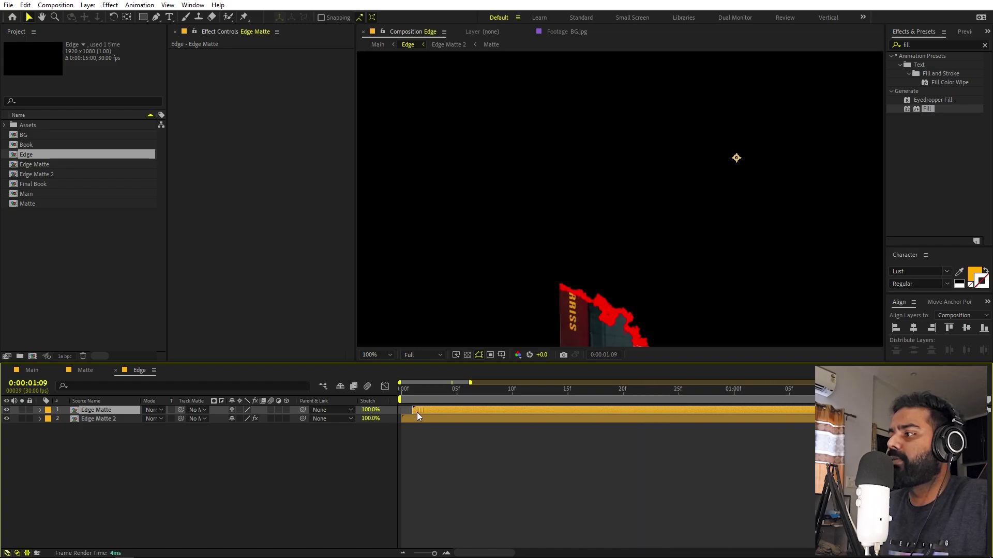
{"action": "left_click_drag", "start_coordinate": [685, 295], "coordinate": [631, 219]}
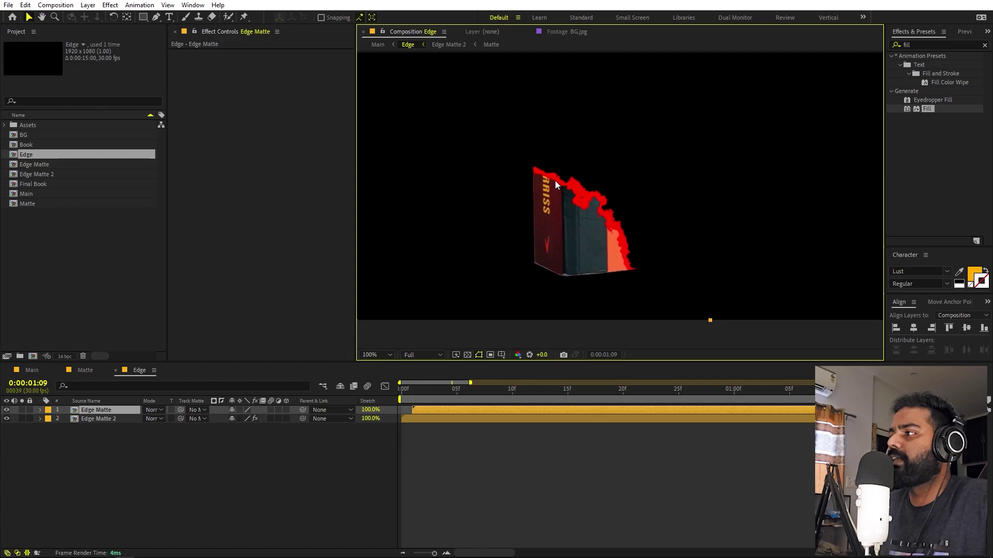
{"action": "left_click_drag", "start_coordinate": [435, 410], "coordinate": [465, 415]}
Step: Preview the red-edged reveal and stop at 1:29 with the book partly revealed and recentred
{"action": "key", "text": "space"}
{"action": "key", "text": "minus"}
{"action": "key", "text": "minus"}
{"action": "key", "text": "minus"}
{"action": "key", "text": "minus"}
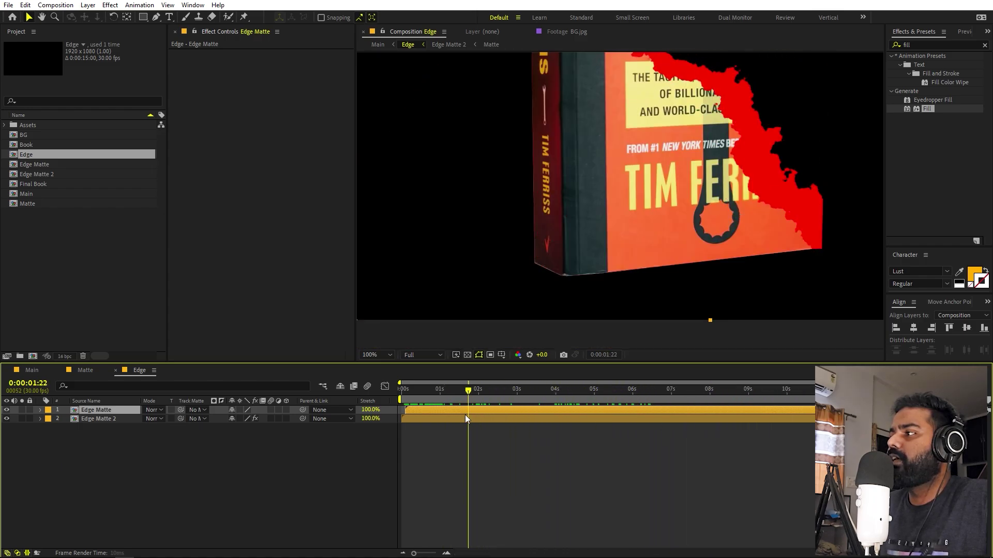
{"action": "left_click_drag", "start_coordinate": [664, 199], "coordinate": [745, 223]}
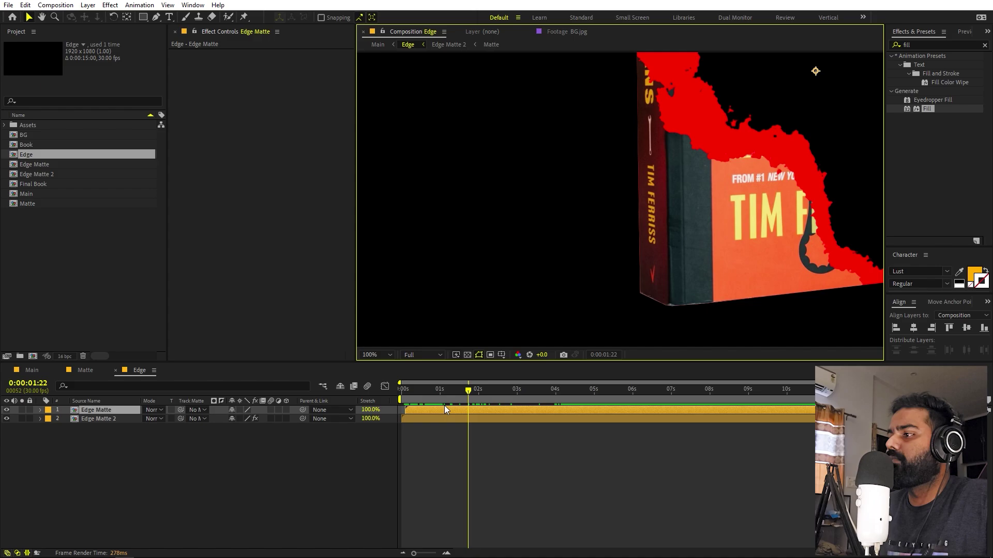
{"action": "left_click_drag", "start_coordinate": [432, 394], "coordinate": [348, 409]}
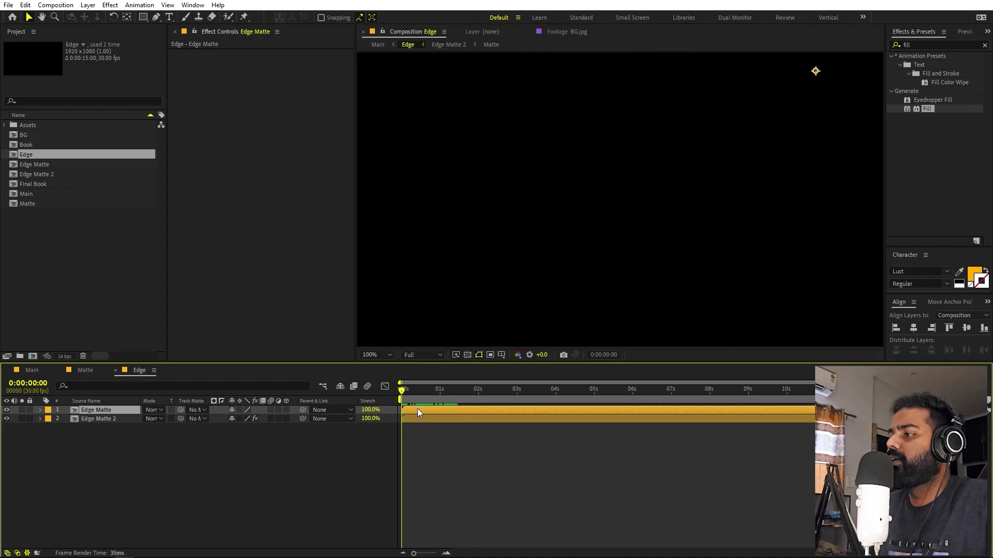
{"action": "left_click_drag", "start_coordinate": [417, 396], "coordinate": [515, 394]}
{"action": "left_click_drag", "start_coordinate": [841, 95], "coordinate": [571, 289]}
{"action": "key", "text": "v"}
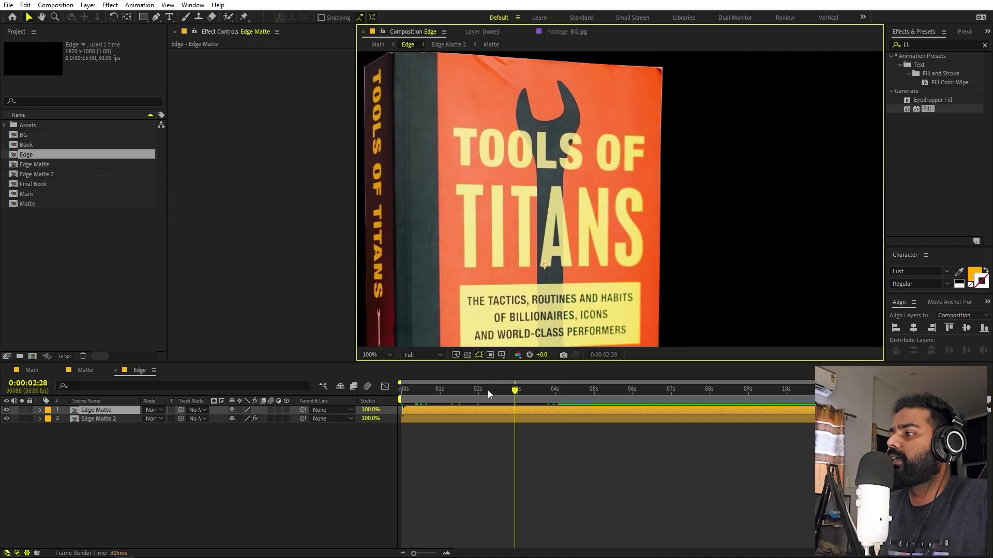
{"action": "left_click_drag", "start_coordinate": [488, 390], "coordinate": [477, 394]}
{"action": "left_click_drag", "start_coordinate": [558, 191], "coordinate": [587, 173]}
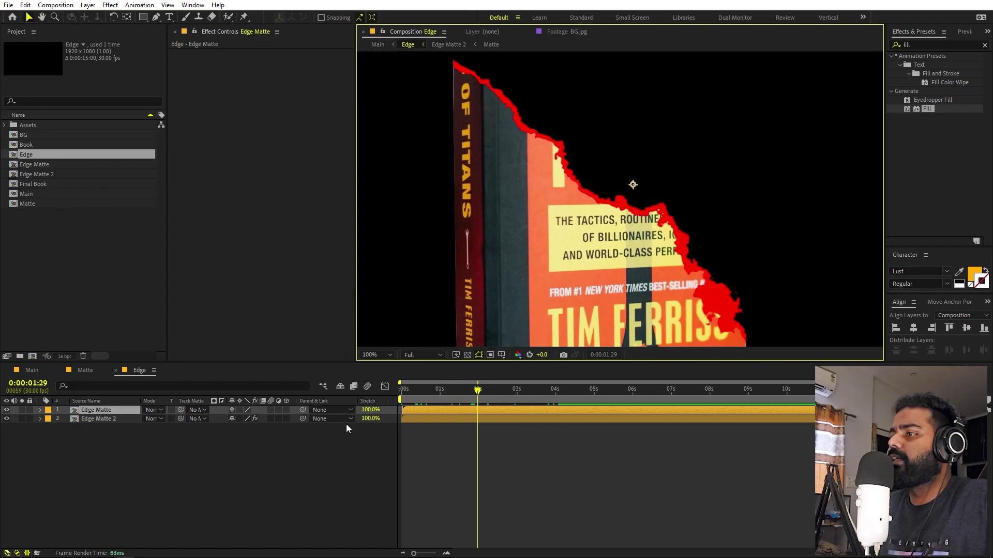
{"action": "left_click", "coordinate": [104, 425]}
Step: Set Edge Matte as Edge Matte 2's inverted track matte
{"action": "left_click", "coordinate": [103, 420]}
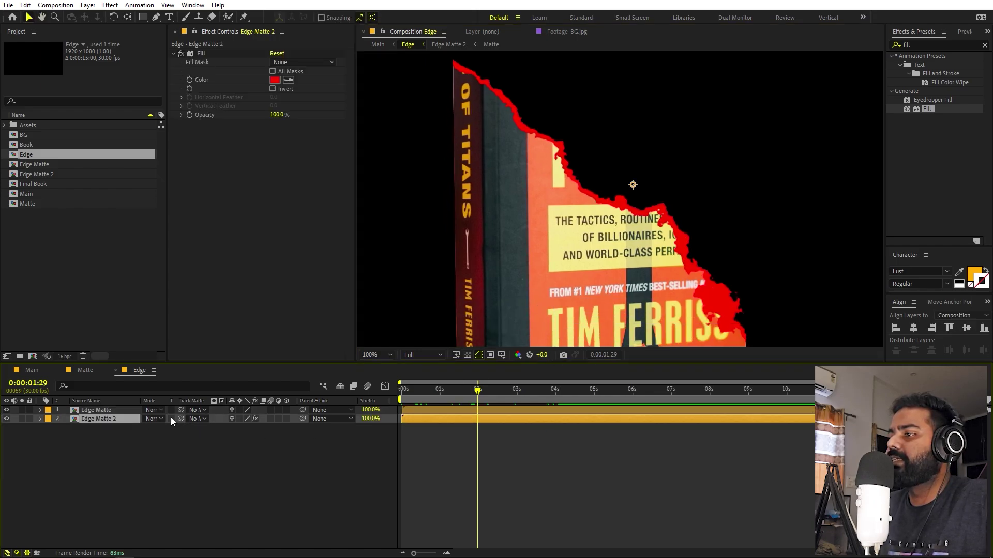
{"action": "left_click_drag", "start_coordinate": [181, 418], "coordinate": [107, 409]}
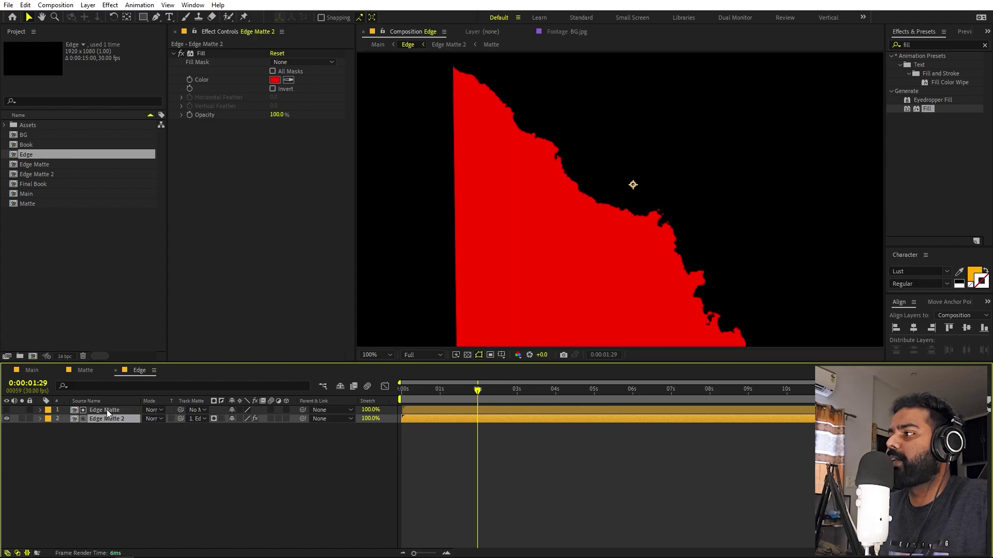
{"action": "left_click", "coordinate": [222, 419]}
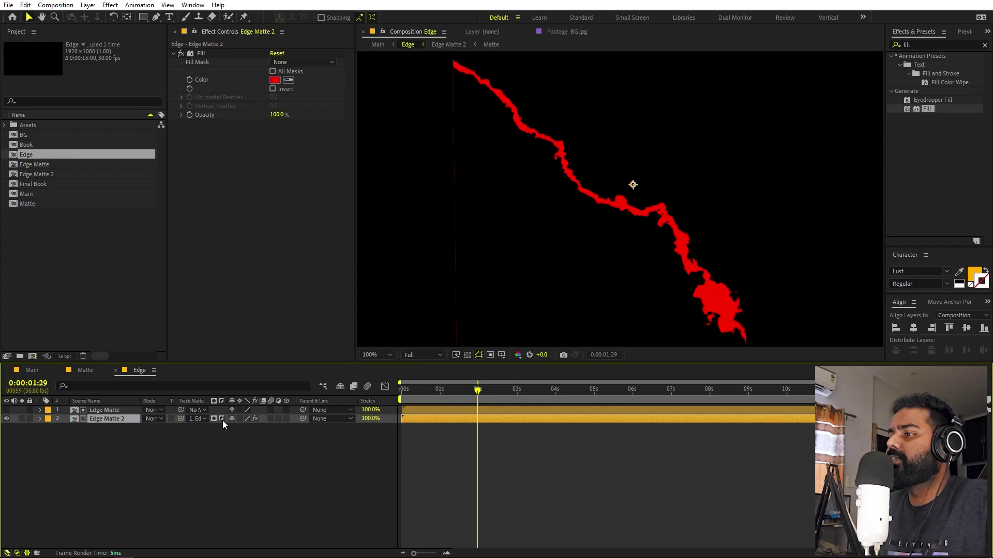
{"action": "left_click", "coordinate": [610, 503]}
{"action": "scroll", "coordinate": [603, 177], "scroll_direction": "down", "scroll_amount": 4}
{"action": "scroll", "coordinate": [598, 222], "scroll_direction": "up", "scroll_amount": 2}
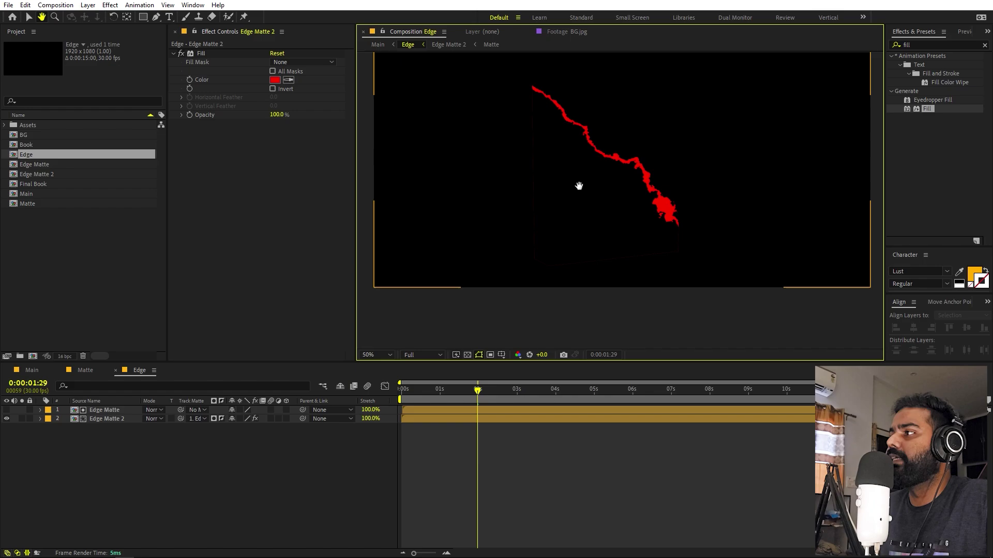
Step: Zoom and pan the viewer at 1:23 to inspect the red torn-edge strip
{"action": "left_click_drag", "start_coordinate": [462, 391], "coordinate": [517, 398]}
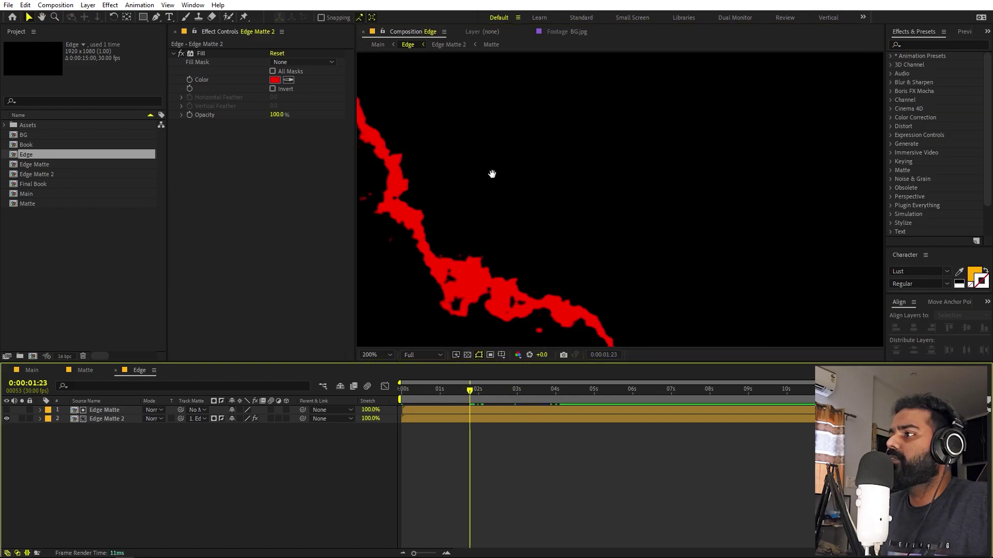
{"action": "left_click_drag", "start_coordinate": [367, 129], "coordinate": [627, 91]}
{"action": "scroll", "coordinate": [627, 157], "scroll_direction": "up", "scroll_amount": 1}
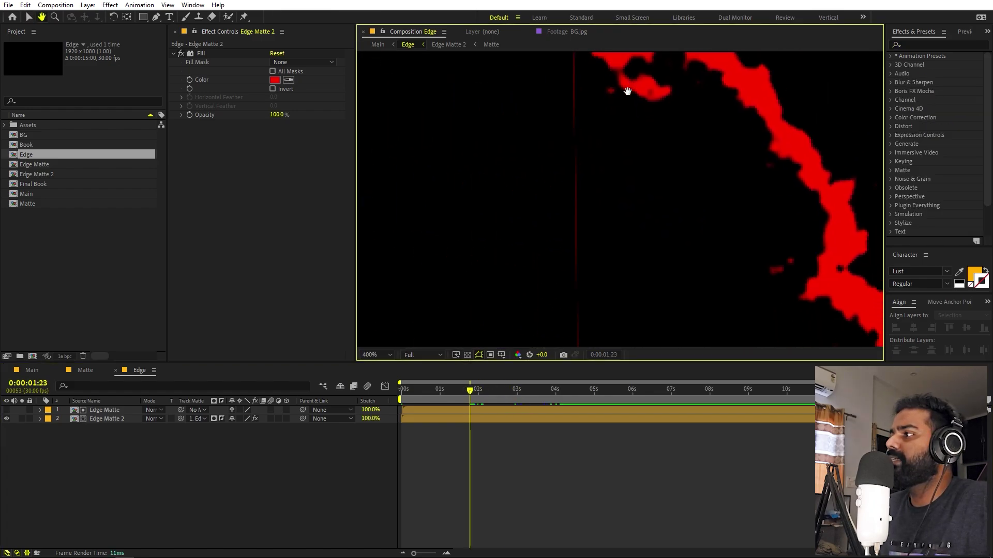
{"action": "scroll", "coordinate": [620, 98], "scroll_direction": "up", "scroll_amount": 2}
{"action": "key", "text": "v"}
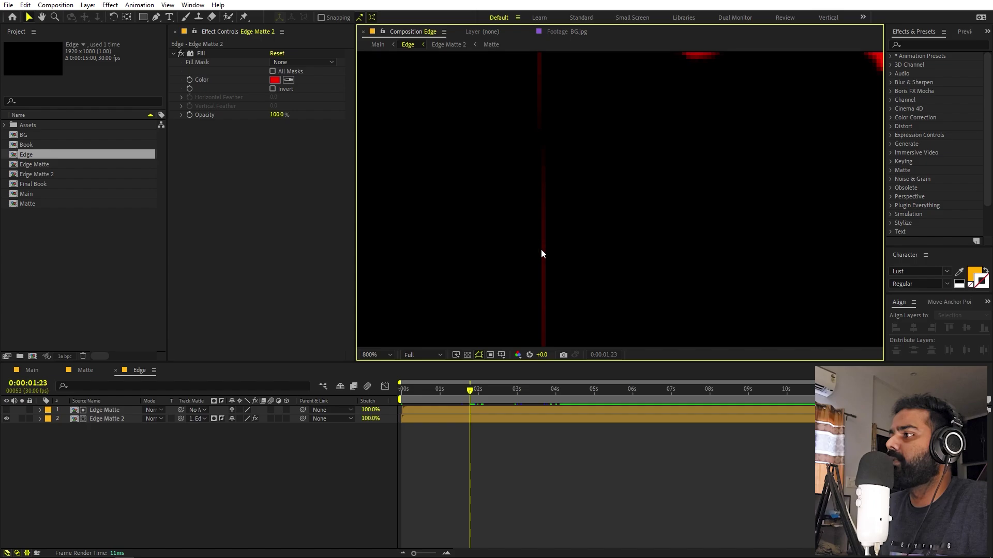
{"action": "key", "text": "h"}
{"action": "left_click_drag", "start_coordinate": [711, 170], "coordinate": [681, 288]}
{"action": "left_click_drag", "start_coordinate": [694, 87], "coordinate": [612, 155]}
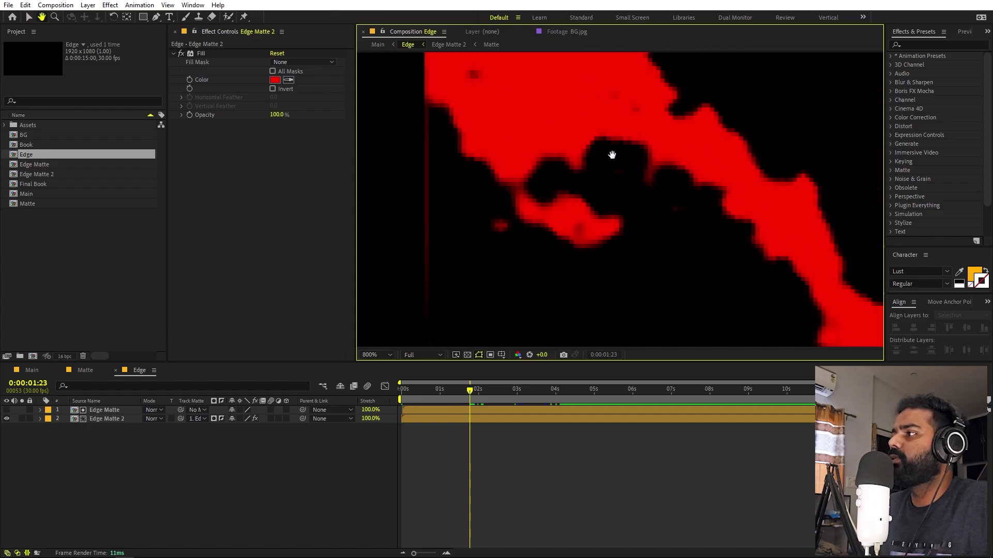
{"action": "key", "text": "v"}
{"action": "key", "text": "h"}
{"action": "left_click_drag", "start_coordinate": [475, 336], "coordinate": [569, 110]}
Step: Apply the Minimax effect to Edge Matte 2
{"action": "key", "text": "v"}
{"action": "left_click", "coordinate": [941, 47]}
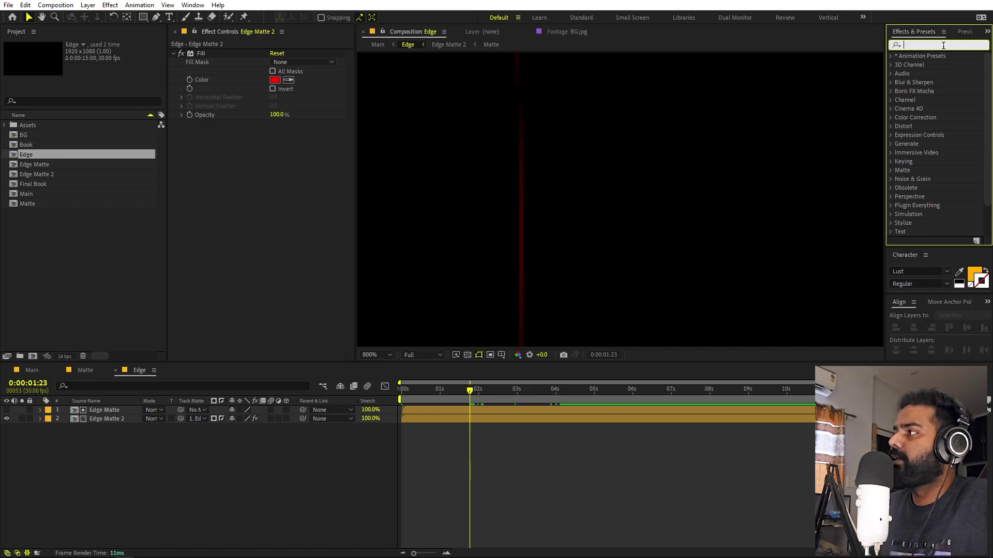
{"action": "type", "text": "minm"}
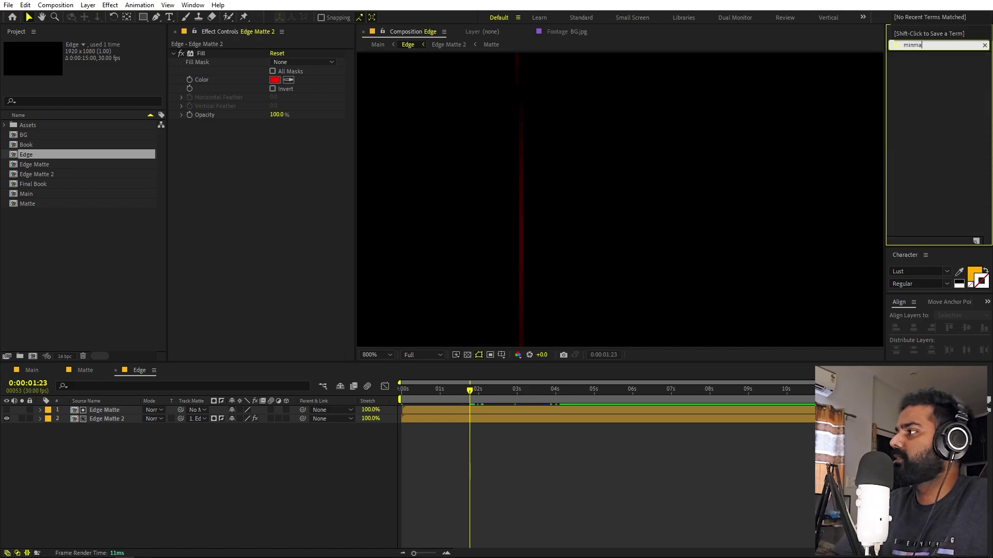
{"action": "key", "text": "BackSpace"}
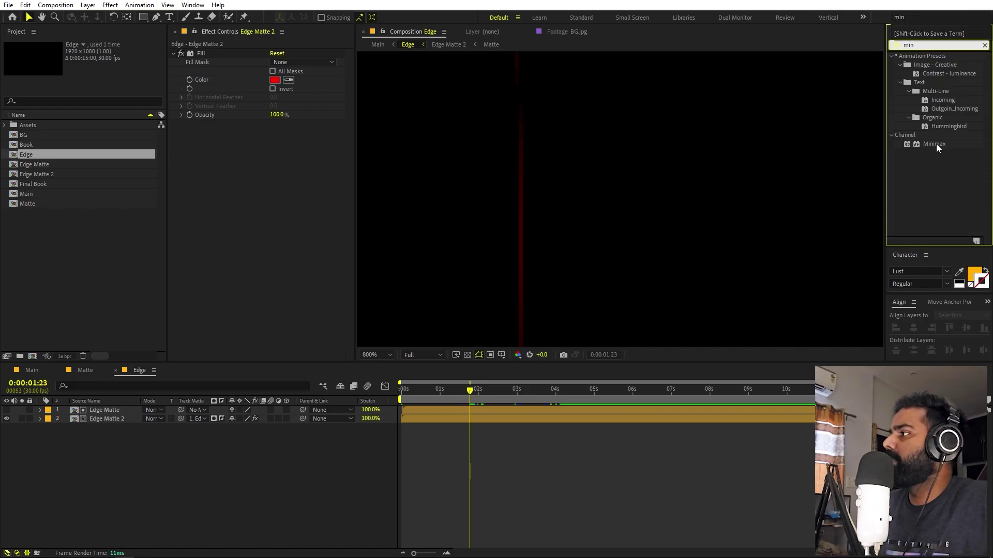
{"action": "left_click_drag", "start_coordinate": [936, 144], "coordinate": [114, 416]}
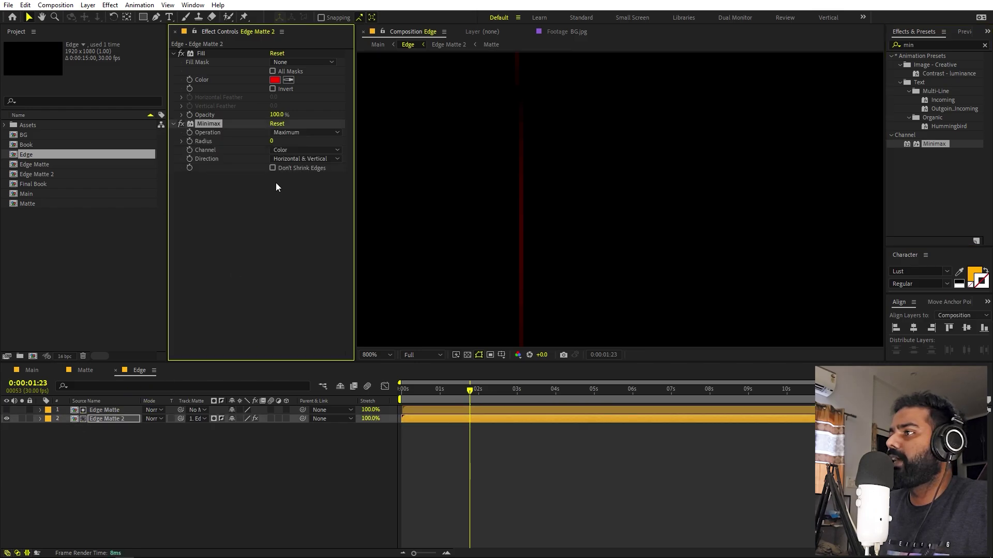
Step: Set Minimax to Minimum on the Alpha channel with radius 1
{"action": "left_click", "coordinate": [291, 150]}
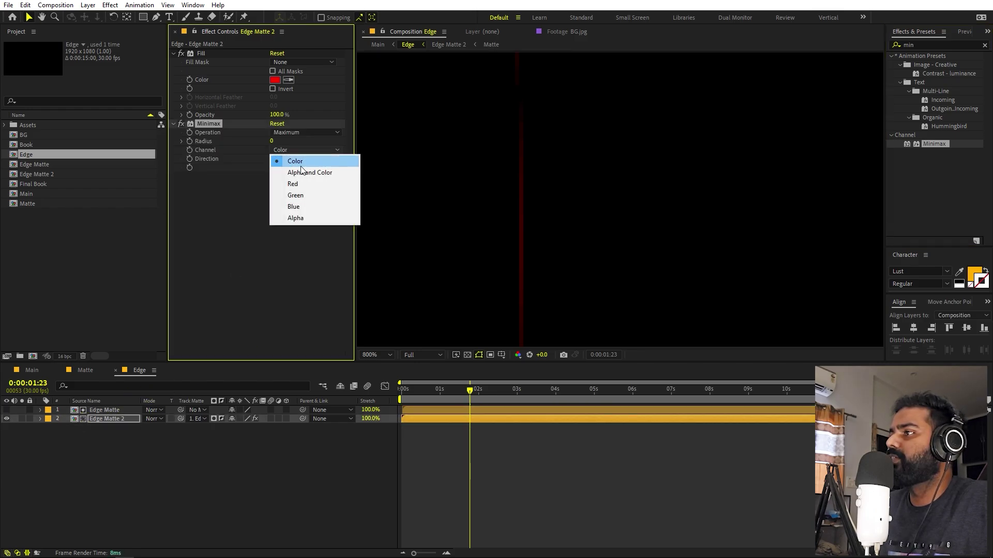
{"action": "left_click", "coordinate": [295, 217]}
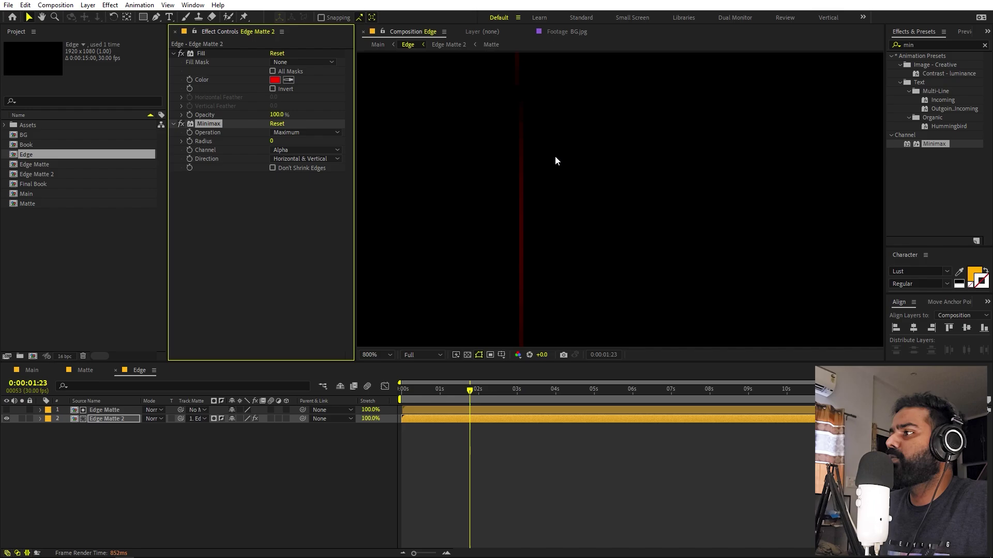
{"action": "left_click", "coordinate": [295, 132]}
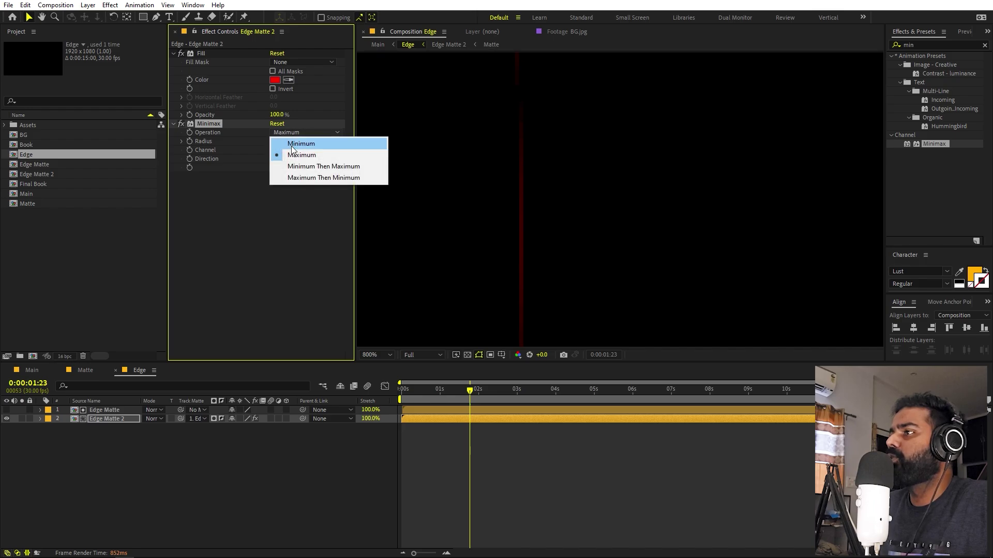
{"action": "left_click", "coordinate": [282, 143]}
{"action": "left_click_drag", "start_coordinate": [272, 140], "coordinate": [273, 140]}
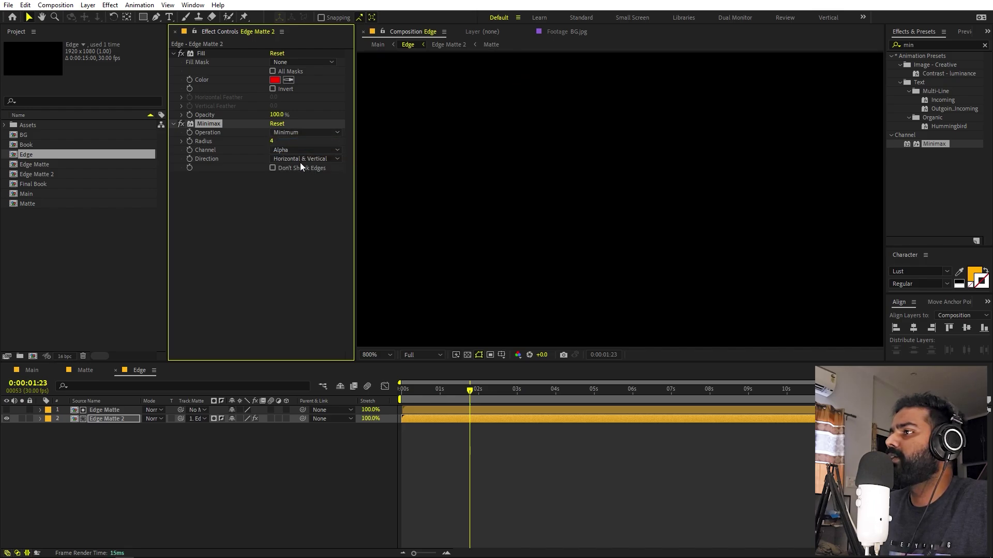
{"action": "left_click", "coordinate": [272, 141]}
{"action": "left_click", "coordinate": [250, 269]}
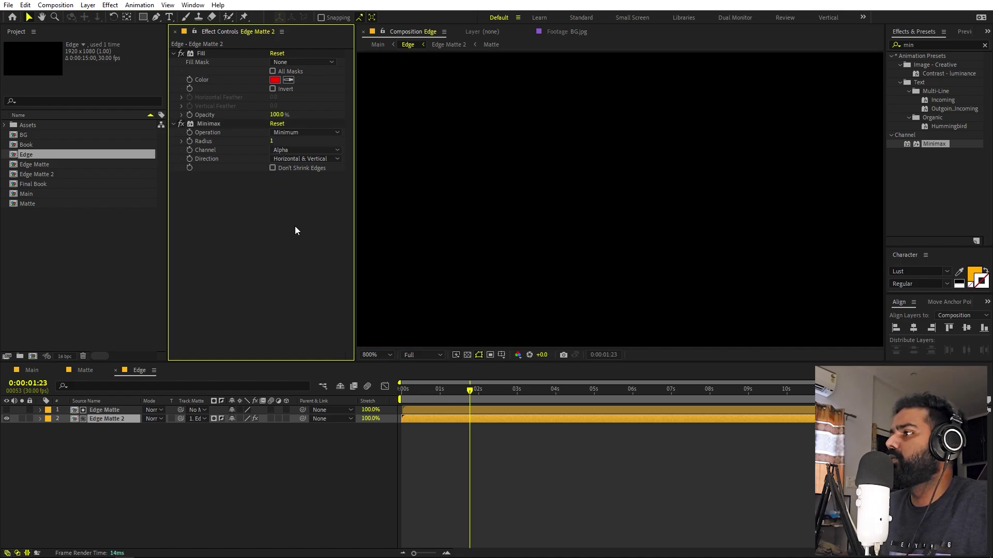
Step: Pan the zoomed viewer along the thinned red edge to inspect it
{"action": "scroll", "coordinate": [504, 203], "scroll_direction": "down", "scroll_amount": 2}
{"action": "key", "text": "space"}
{"action": "left_click_drag", "start_coordinate": [548, 164], "coordinate": [545, 140]}
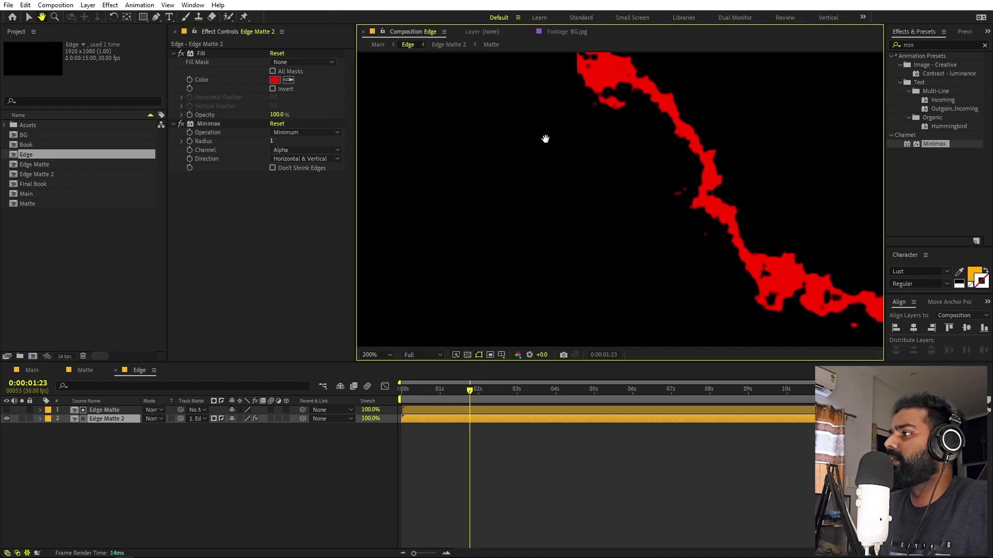
{"action": "scroll", "coordinate": [545, 140], "scroll_direction": "up", "scroll_amount": 1}
{"action": "left_click_drag", "start_coordinate": [553, 93], "coordinate": [571, 224]}
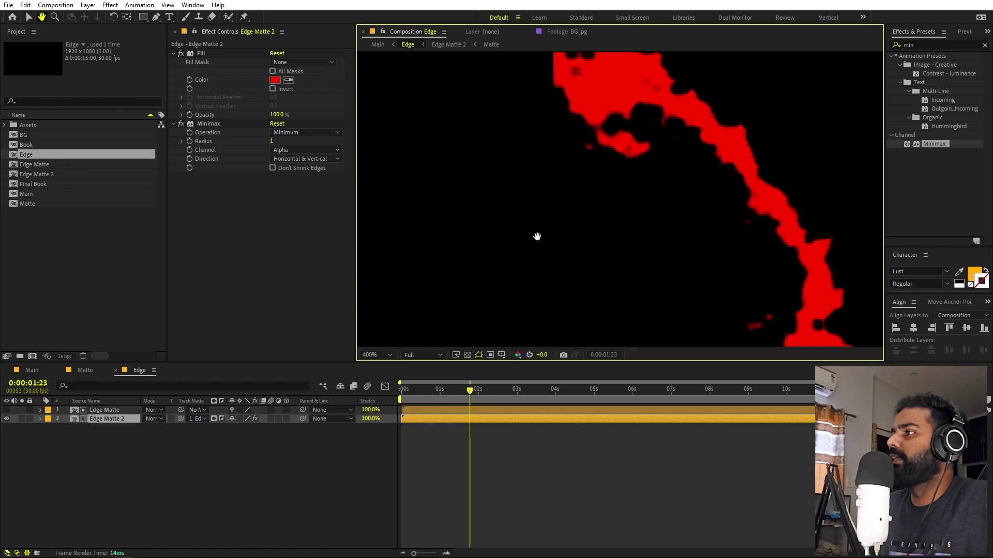
{"action": "key", "text": "v"}
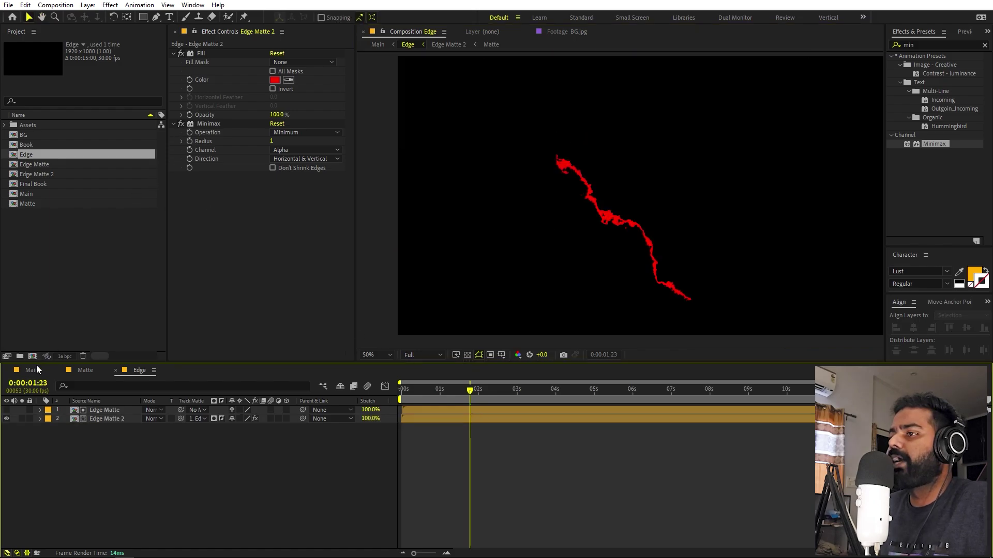
{"action": "left_click", "coordinate": [31, 370]}
{"action": "scroll", "coordinate": [546, 152], "scroll_direction": "up", "scroll_amount": 4}
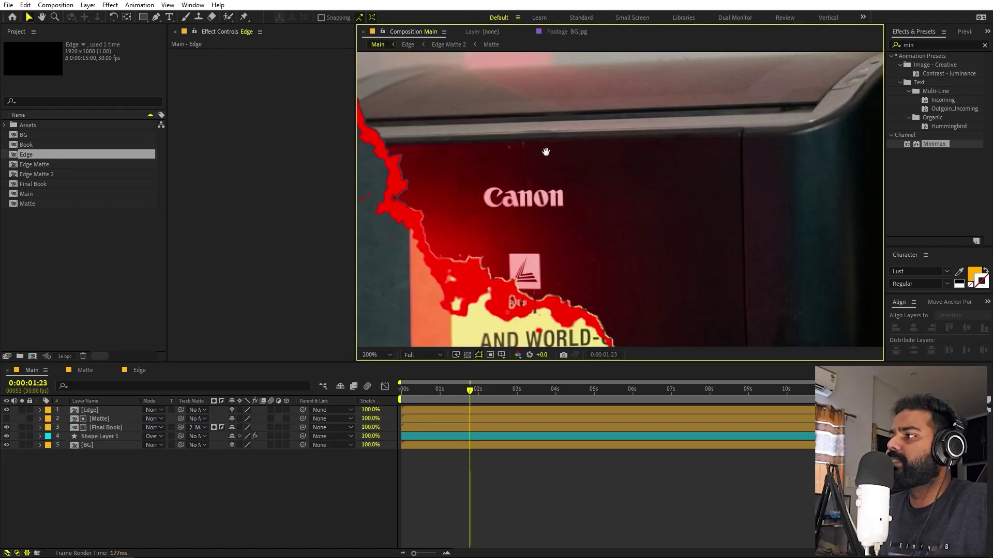
{"action": "left_click_drag", "start_coordinate": [542, 151], "coordinate": [810, 263]}
{"action": "left_click_drag", "start_coordinate": [626, 204], "coordinate": [548, 126]}
{"action": "scroll", "coordinate": [576, 153], "scroll_direction": "up", "scroll_amount": 1}
{"action": "key", "text": "v"}
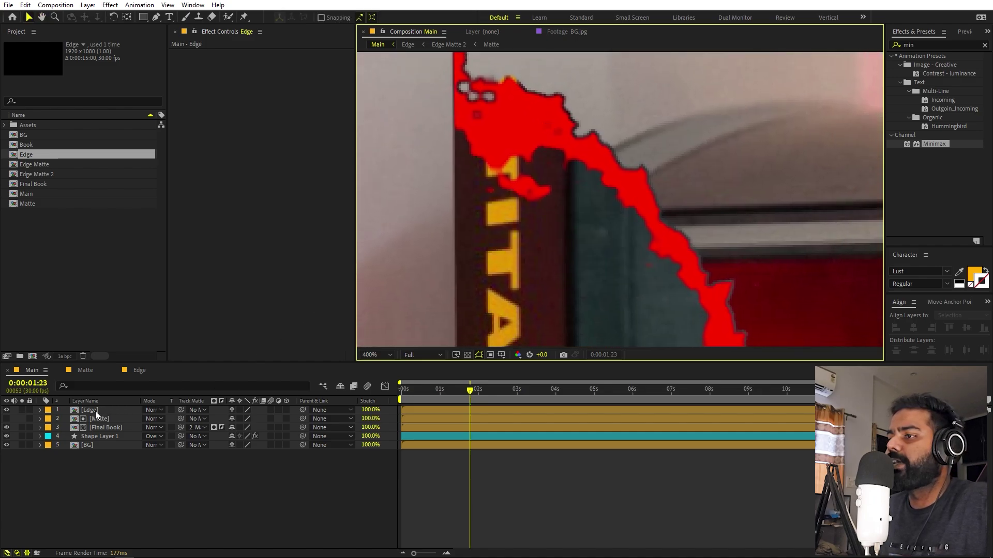
{"action": "left_click", "coordinate": [95, 410]}
{"action": "left_click", "coordinate": [148, 410]}
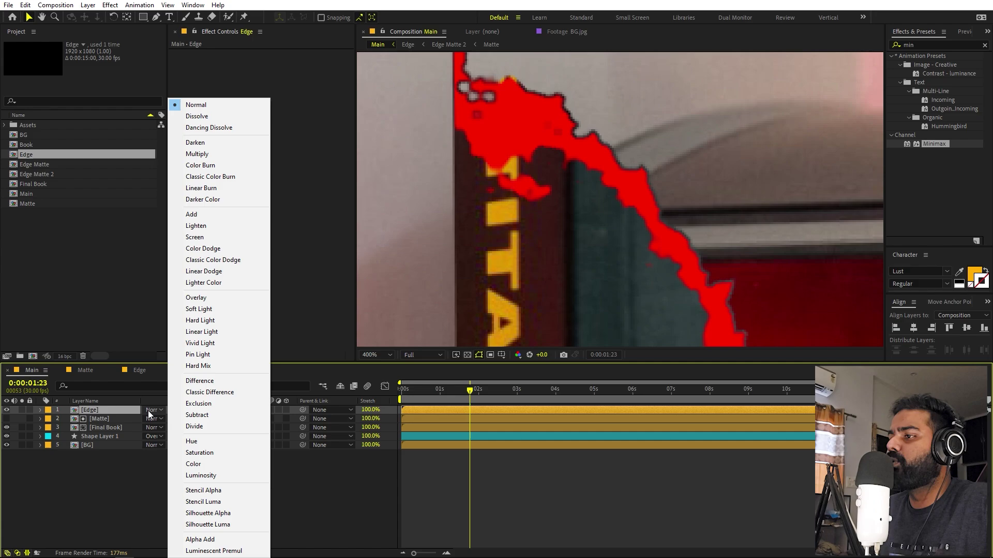
{"action": "left_click", "coordinate": [211, 215]}
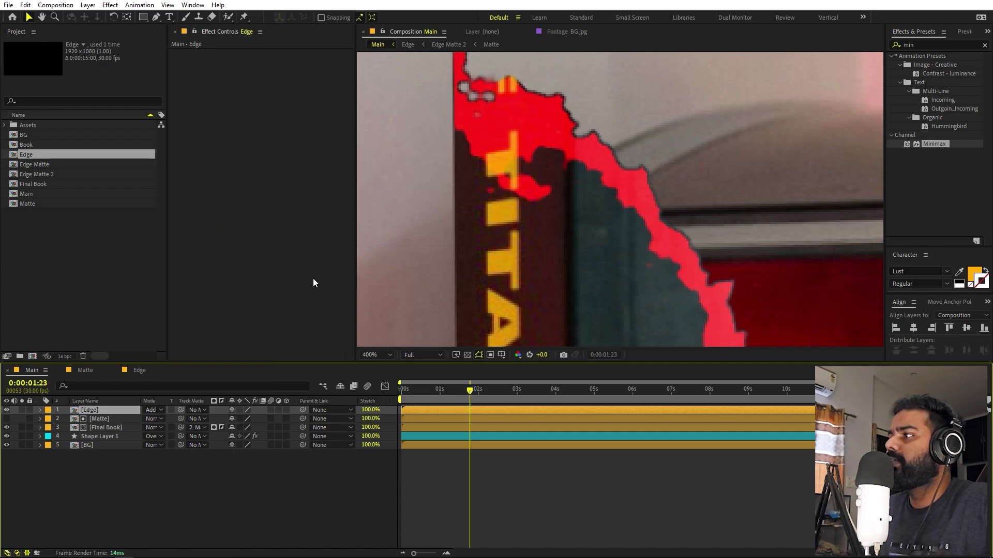
{"action": "key", "text": "h"}
{"action": "left_click_drag", "start_coordinate": [530, 274], "coordinate": [537, 253]}
{"action": "key", "text": "v"}
{"action": "left_click", "coordinate": [95, 411]}
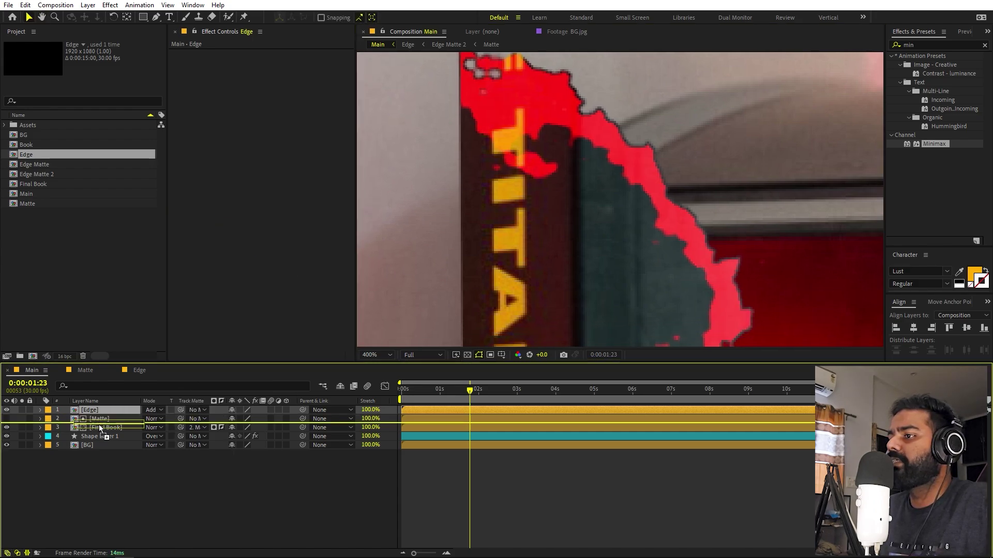
{"action": "left_click_drag", "start_coordinate": [100, 432], "coordinate": [107, 438]}
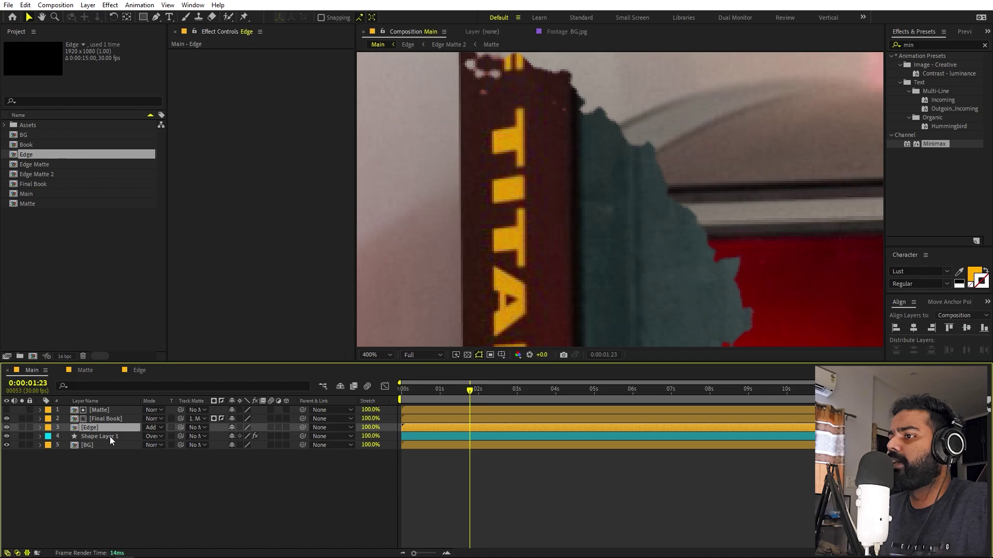
{"action": "left_click", "coordinate": [414, 417]}
{"action": "left_click", "coordinate": [103, 411], "text": "shift"}
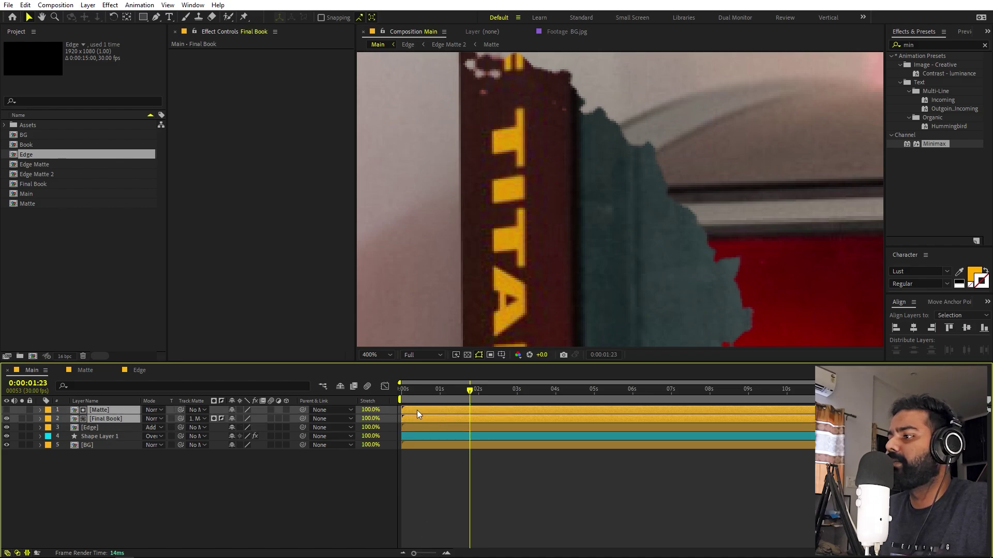
{"action": "left_click_drag", "start_coordinate": [416, 411], "coordinate": [417, 411]}
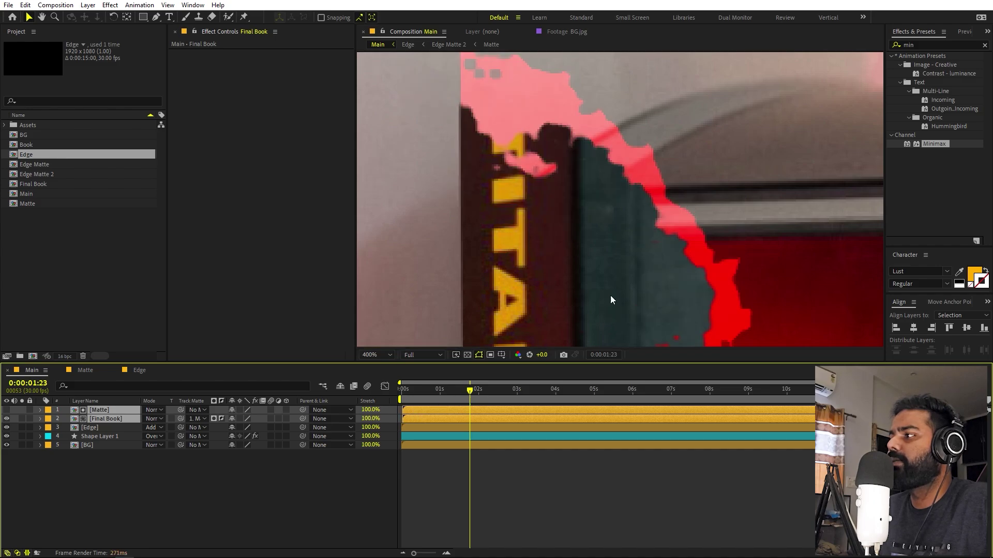
{"action": "scroll", "coordinate": [610, 295], "scroll_direction": "down", "scroll_amount": 4}
{"action": "scroll", "coordinate": [748, 211], "scroll_direction": "down", "scroll_amount": 2}
{"action": "key", "text": "space"}
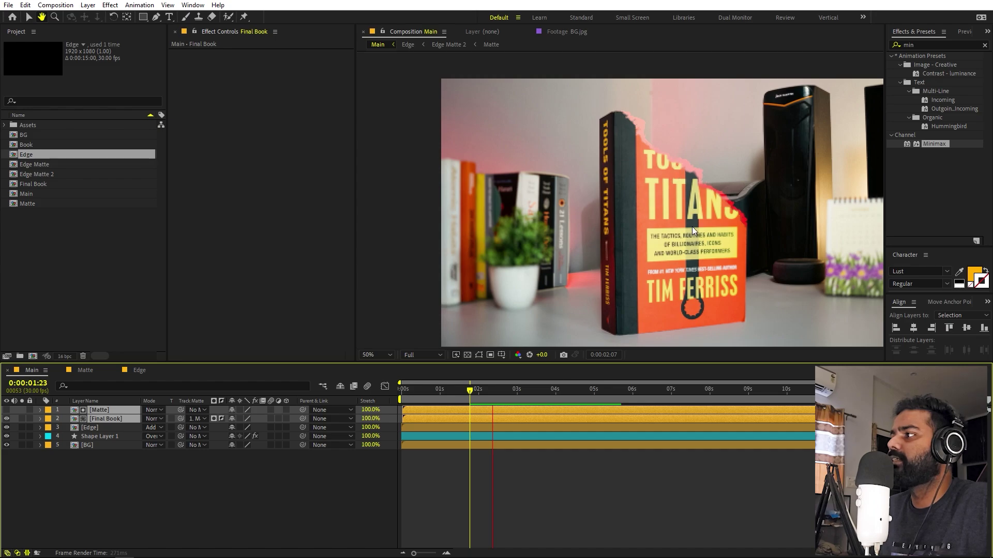
Step: Move the Fill effect from Edge Matte 2 in the Edge precomp onto the Edge layer in Main
{"action": "double_click", "coordinate": [101, 427]}
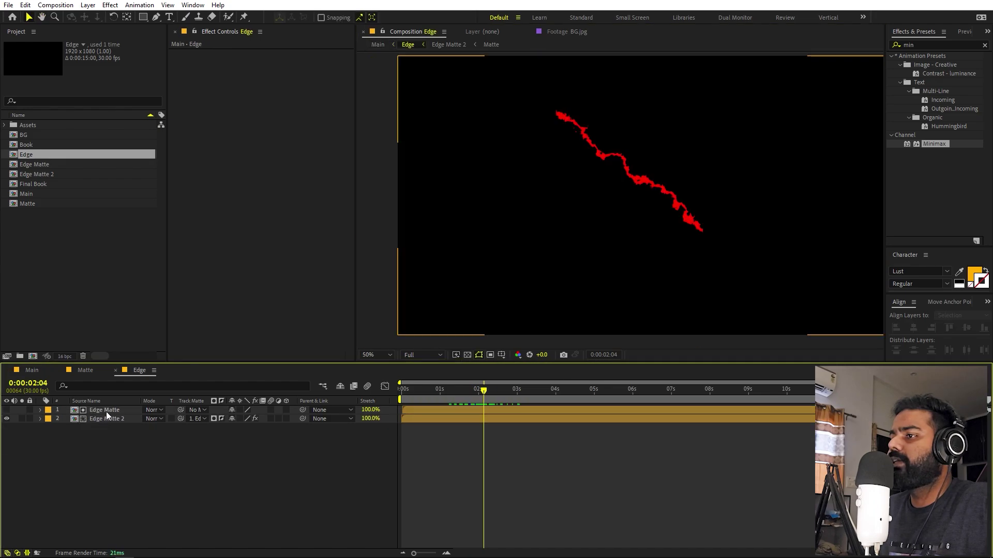
{"action": "left_click", "coordinate": [106, 419]}
{"action": "left_click", "coordinate": [202, 53]}
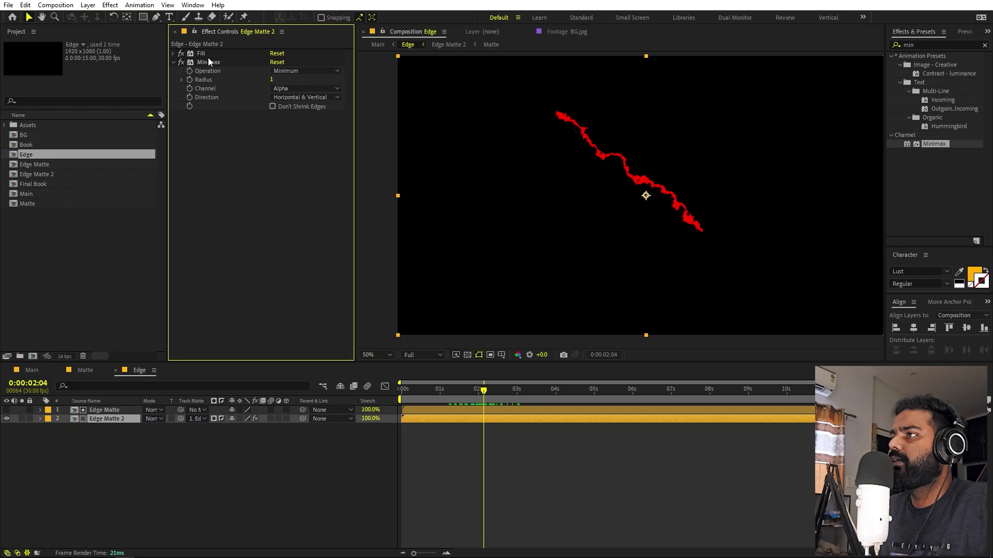
{"action": "key", "text": "Delete"}
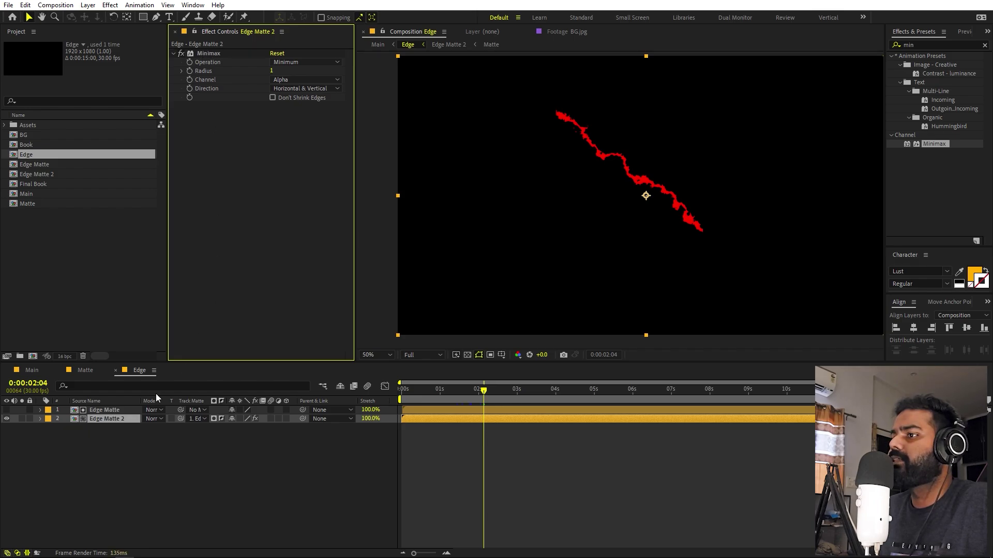
{"action": "left_click", "coordinate": [31, 371]}
{"action": "left_click", "coordinate": [116, 427]}
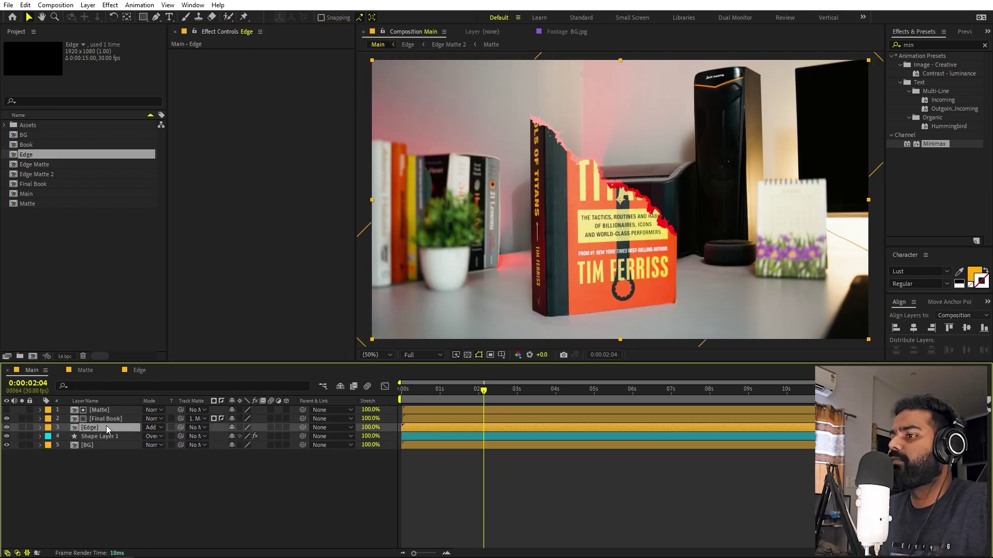
{"action": "key", "text": "ctrl+v"}
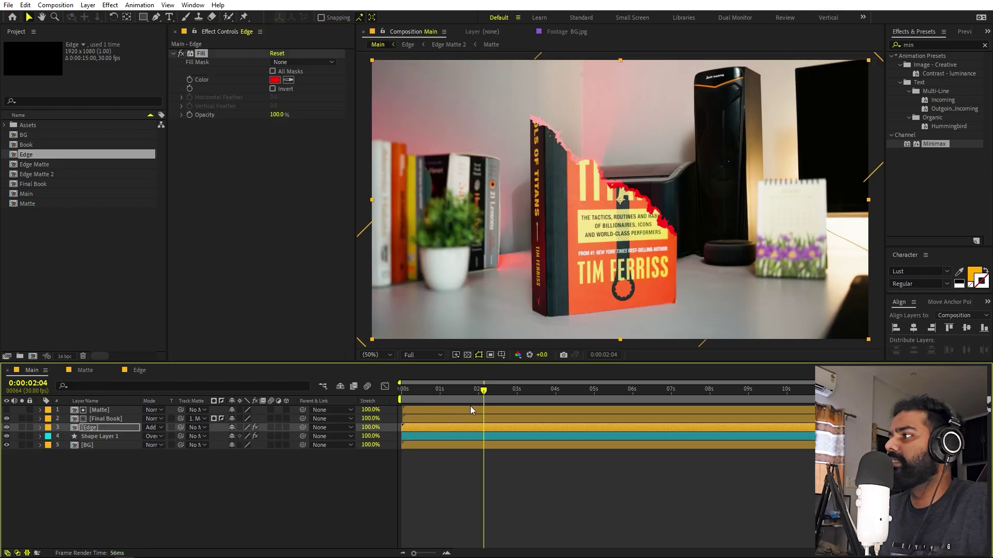
Step: Change the Edge layer's Fill Color to cyan 00D2FF
{"action": "left_click", "coordinate": [275, 79]}
{"action": "left_click_drag", "start_coordinate": [183, 237], "coordinate": [190, 266]}
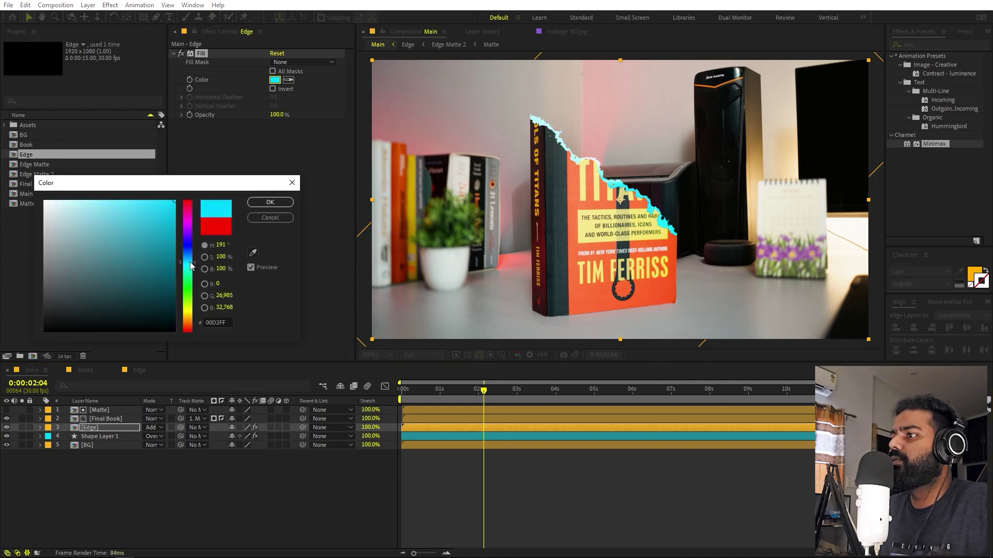
{"action": "left_click", "coordinate": [270, 202]}
{"action": "left_click", "coordinate": [125, 495]}
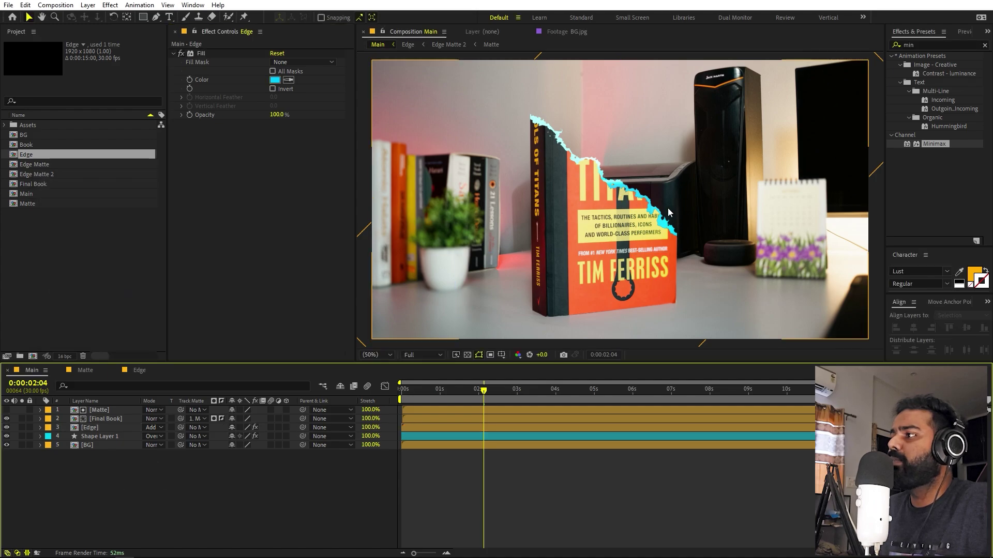
{"action": "left_click", "coordinate": [931, 43]}
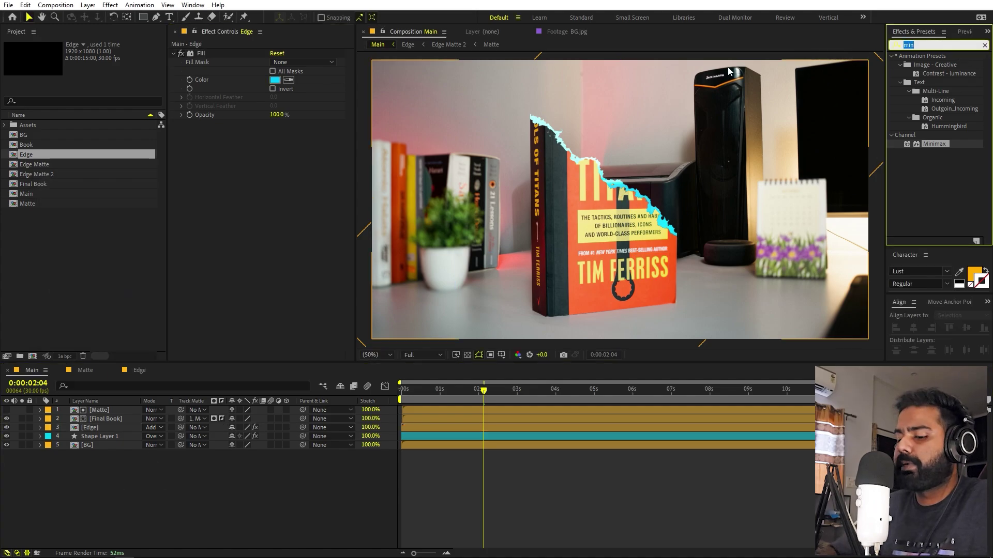
Step: Search 'glow' and apply Stylize > Glow to the Edge layer
{"action": "type", "text": "glow"}
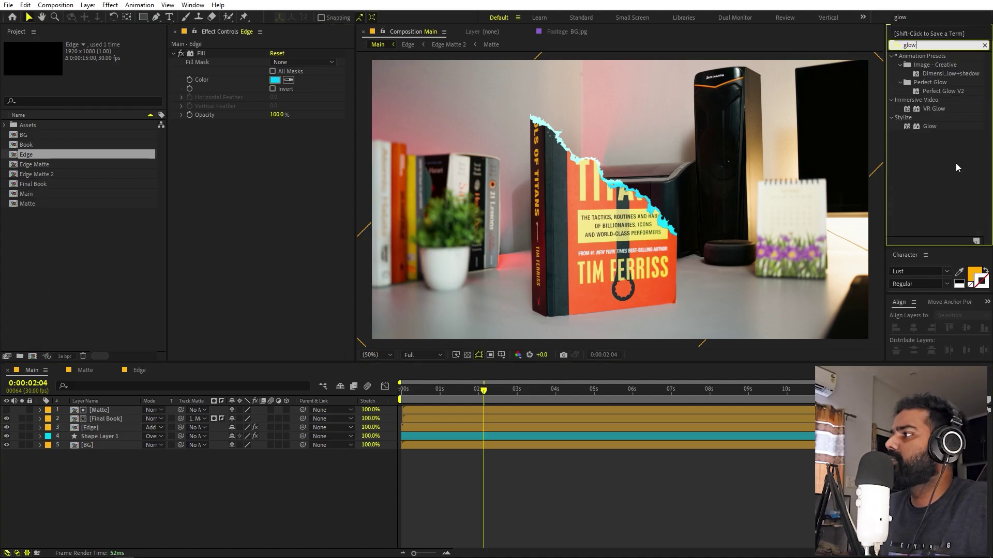
{"action": "left_click_drag", "start_coordinate": [929, 127], "coordinate": [120, 426]}
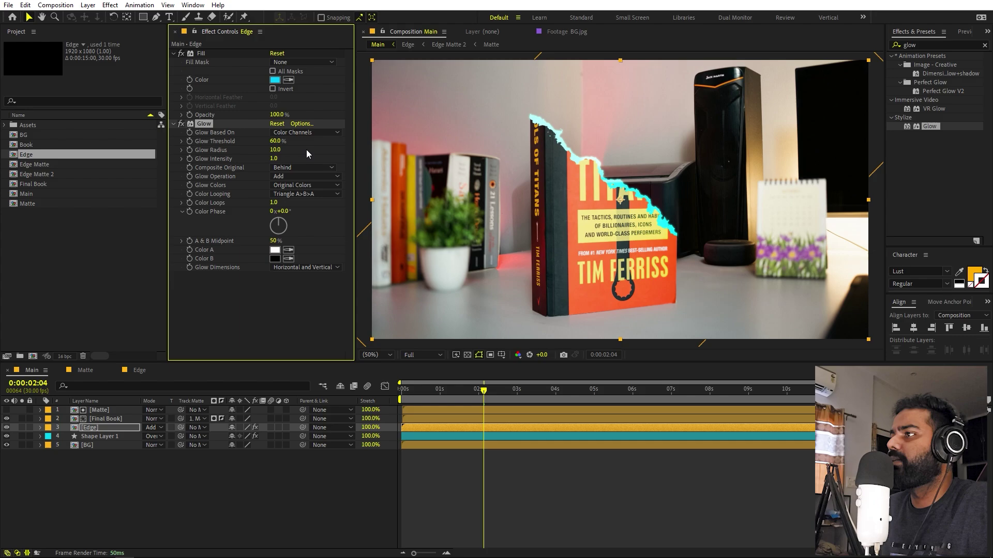
{"action": "scroll", "coordinate": [579, 127], "scroll_direction": "up", "scroll_amount": 5}
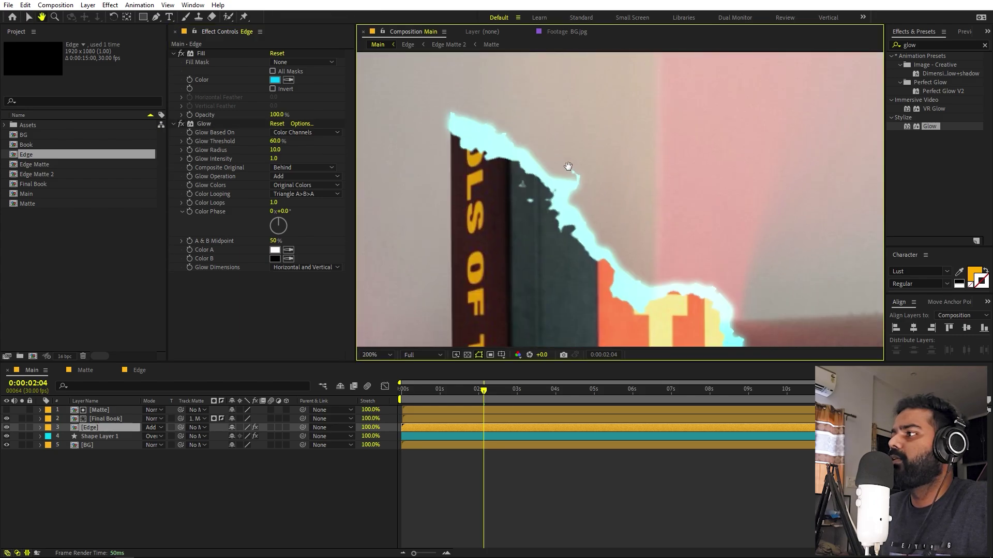
{"action": "left_click_drag", "start_coordinate": [568, 166], "coordinate": [517, 106]}
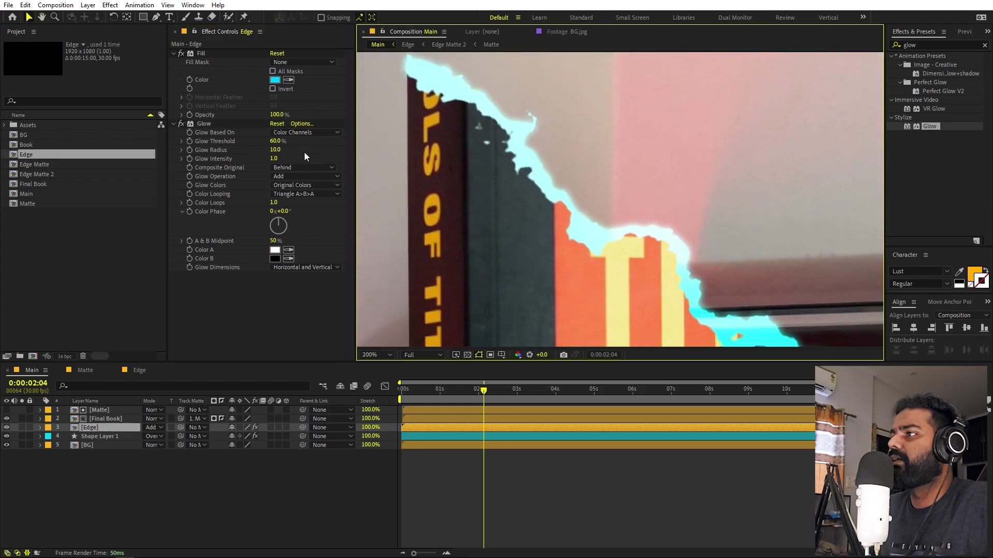
Step: Tune the Glow to threshold 42.7%, radius 14 and intensity 0.4
{"action": "left_click", "coordinate": [274, 158]}
{"action": "type", "text": "0.8"}
{"action": "key", "text": "Return"}
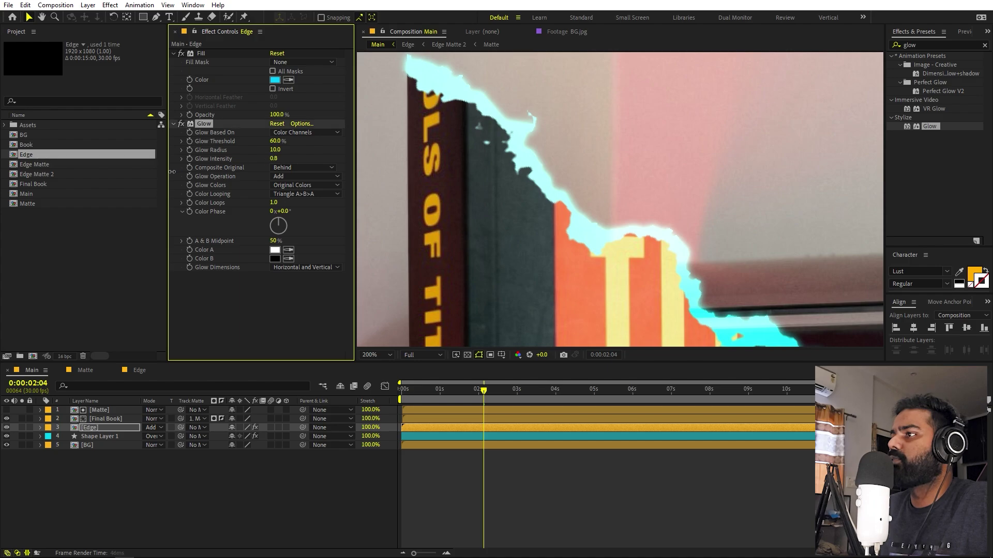
{"action": "left_click_drag", "start_coordinate": [171, 171], "coordinate": [34, 185]}
{"action": "mouse_move", "coordinate": [277, 150]}
{"action": "left_mouse_down"}
{"action": "mouse_move", "coordinate": [305, 145]}
{"action": "mouse_move", "coordinate": [258, 152]}
{"action": "left_mouse_up"}
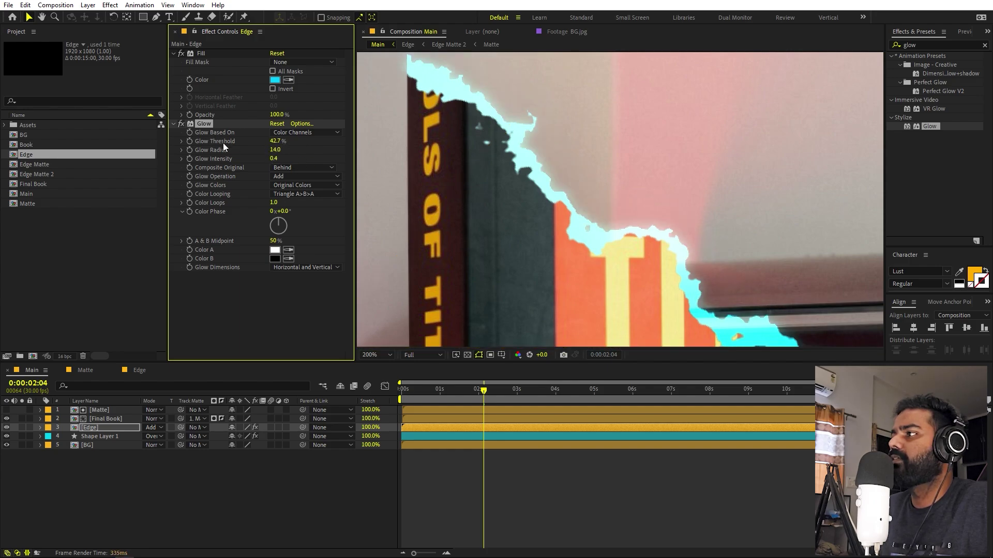
Step: Duplicate the Glow as Glow 2 with threshold 90.2%, radius 76 and intensity 0.8
{"action": "key", "text": "ctrl+d"}
{"action": "scroll", "coordinate": [667, 194], "scroll_direction": "down", "scroll_amount": 2}
{"action": "scroll", "coordinate": [672, 193], "scroll_direction": "up", "scroll_amount": 2}
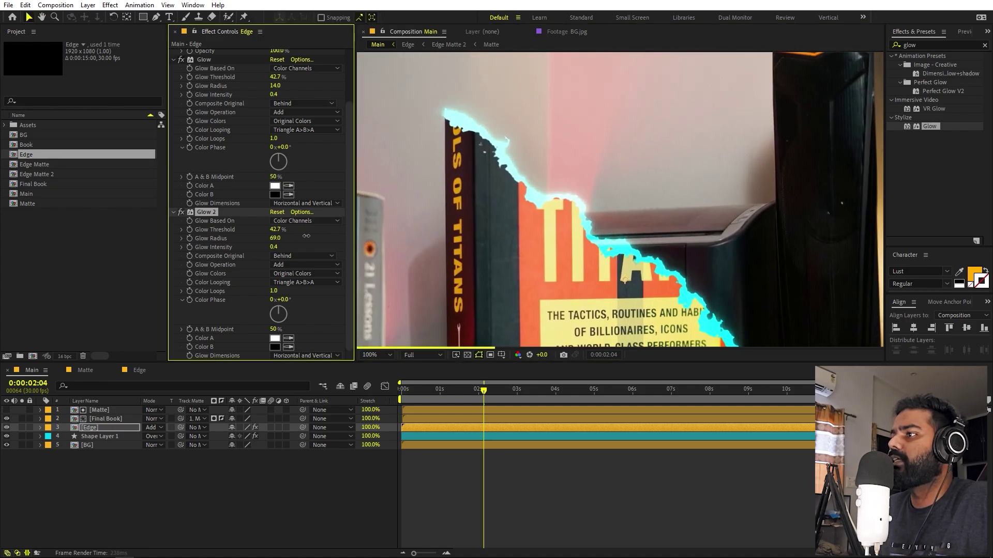
{"action": "left_click_drag", "start_coordinate": [274, 77], "coordinate": [595, 88]}
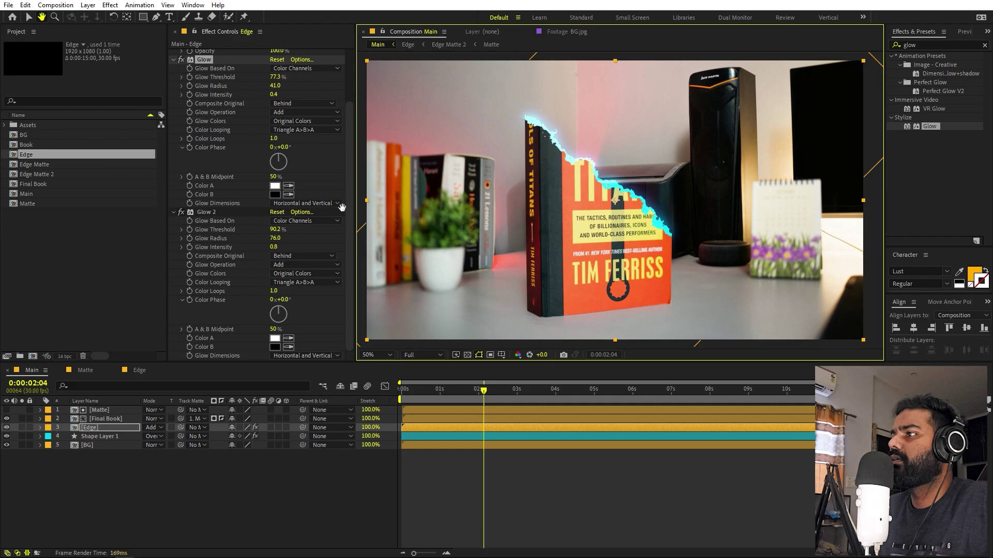
Step: Duplicate Glow 2 into Glow 3 with radius 102, intensity 1.0 and threshold 100%
{"action": "left_click", "coordinate": [222, 213]}
{"action": "key", "text": "ctrl+d"}
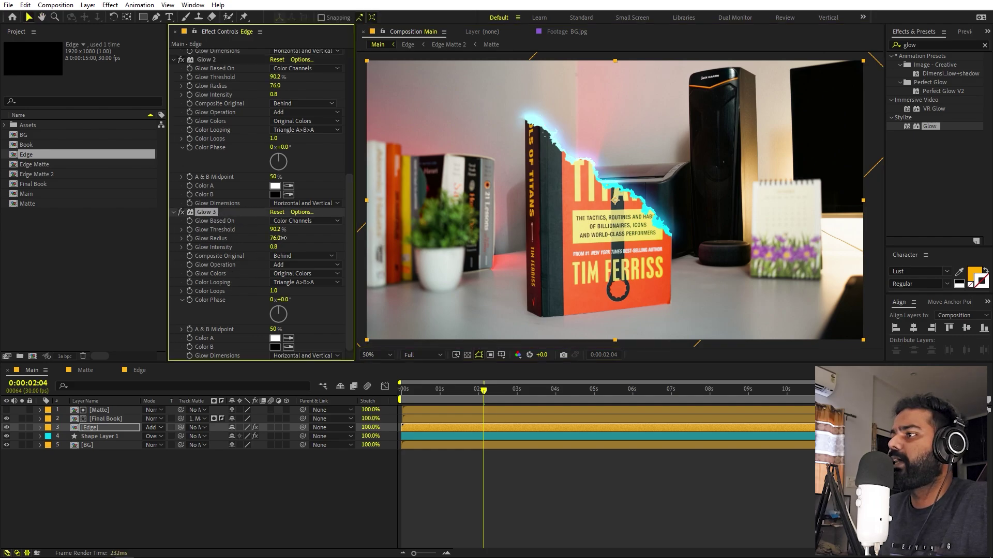
{"action": "scroll", "coordinate": [541, 146], "scroll_direction": "up", "scroll_amount": 2}
{"action": "left_click_drag", "start_coordinate": [572, 134], "coordinate": [680, 267]}
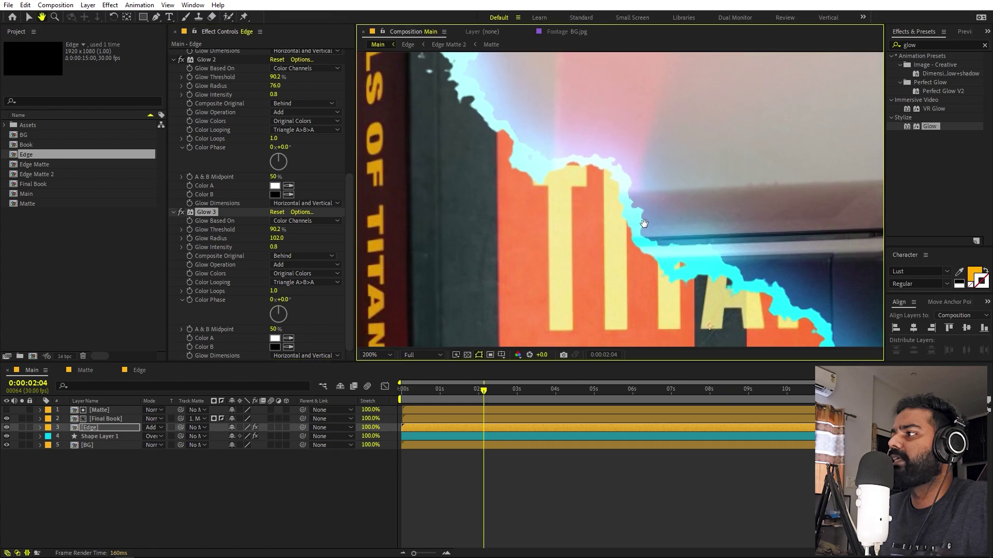
{"action": "left_click_drag", "start_coordinate": [583, 195], "coordinate": [615, 251]}
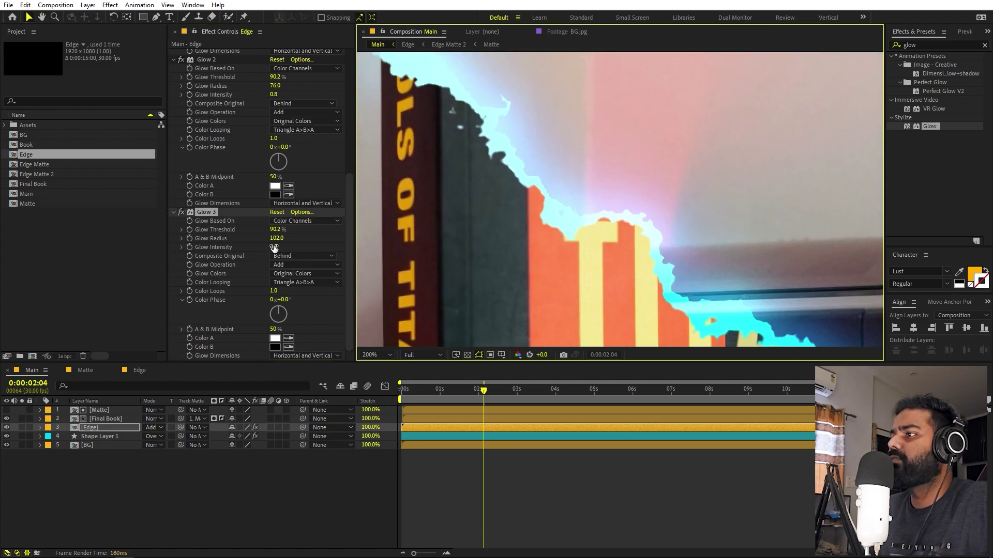
{"action": "left_click_drag", "start_coordinate": [273, 248], "coordinate": [279, 233]}
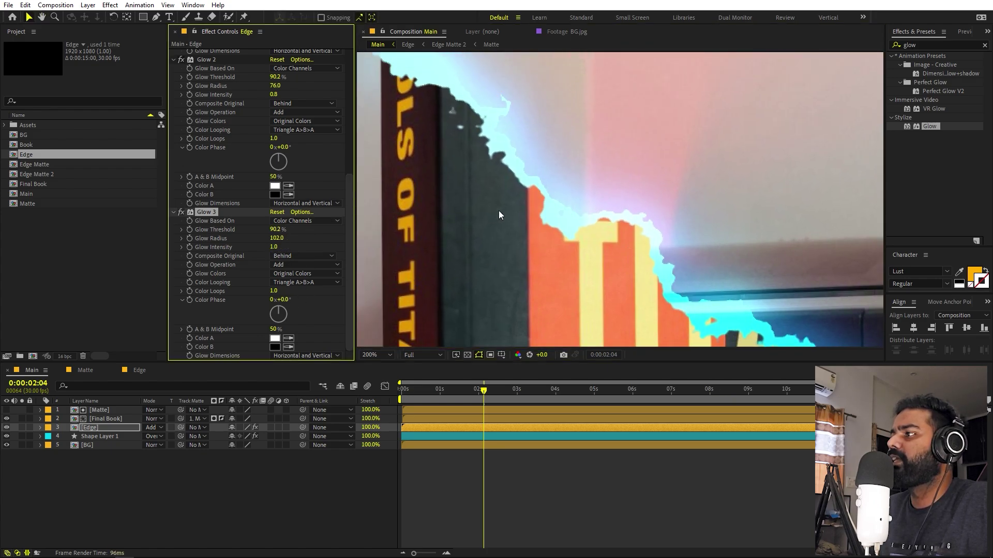
{"action": "scroll", "coordinate": [500, 210], "scroll_direction": "down", "scroll_amount": 2}
{"action": "mouse_move", "coordinate": [617, 244]}
{"action": "left_mouse_down"}
{"action": "mouse_move", "coordinate": [574, 181]}
{"action": "mouse_move", "coordinate": [611, 245]}
{"action": "left_mouse_up"}
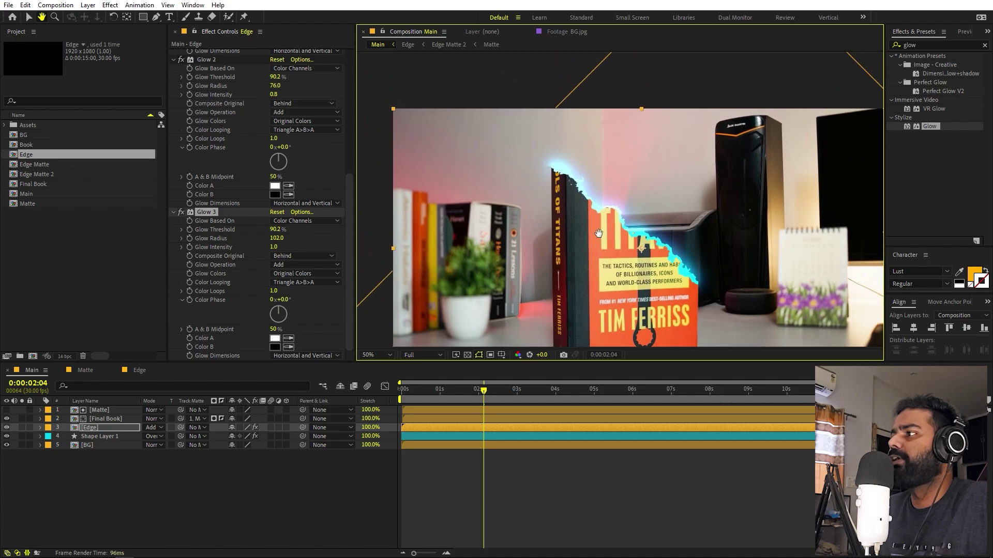
{"action": "scroll", "coordinate": [586, 220], "scroll_direction": "up", "scroll_amount": 2}
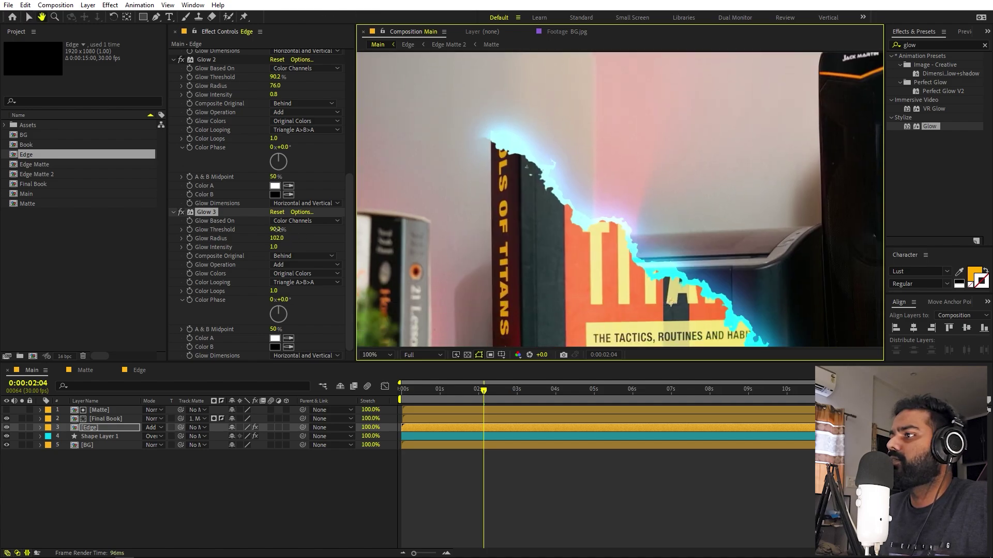
{"action": "left_click_drag", "start_coordinate": [277, 229], "coordinate": [286, 230]}
Step: Recentre the book in the viewer and return the playhead to the start
{"action": "scroll", "coordinate": [708, 290], "scroll_direction": "down", "scroll_amount": 1}
{"action": "left_click_drag", "start_coordinate": [712, 290], "coordinate": [607, 204]}
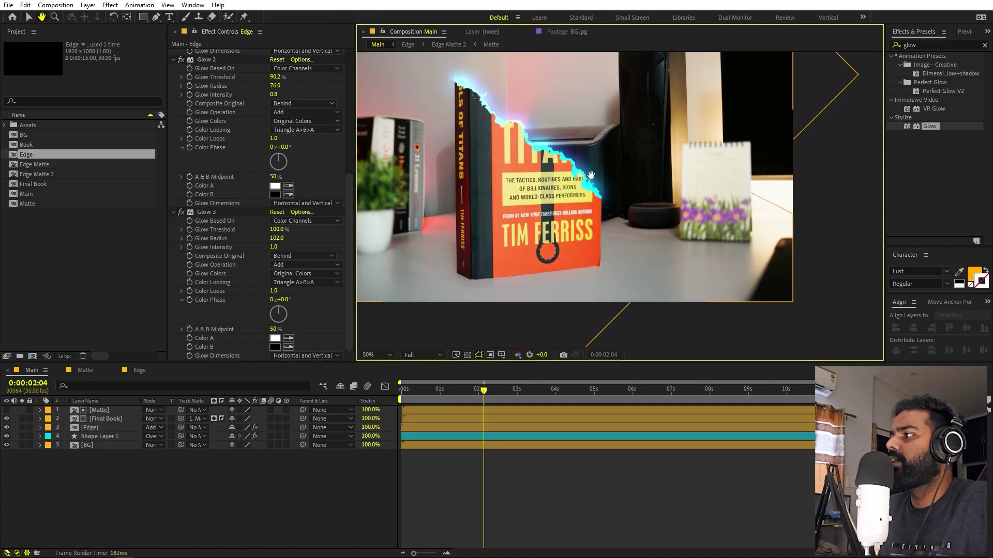
{"action": "scroll", "coordinate": [607, 204], "scroll_direction": "up", "scroll_amount": 1}
{"action": "left_click_drag", "start_coordinate": [504, 112], "coordinate": [674, 168]}
{"action": "scroll", "coordinate": [674, 170], "scroll_direction": "down", "scroll_amount": 1}
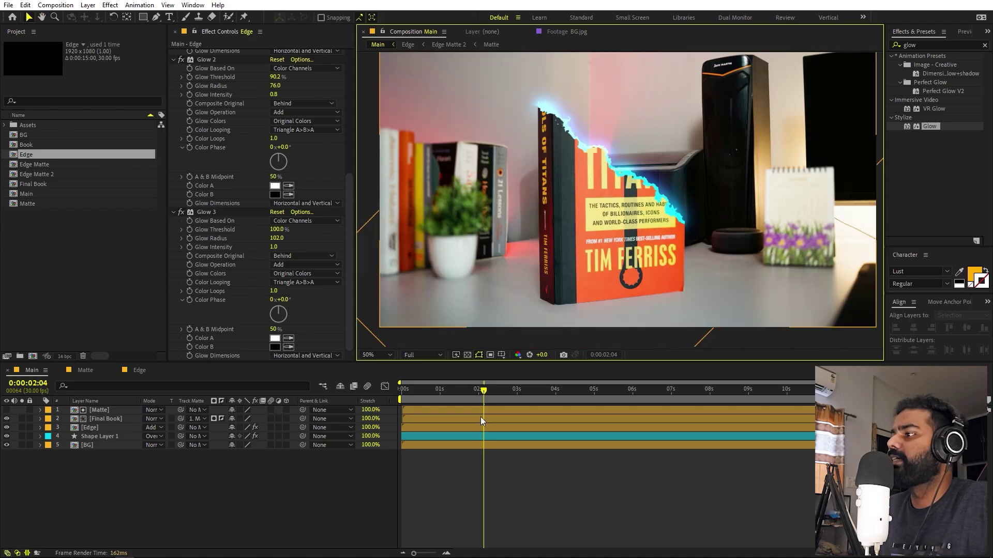
{"action": "left_click_drag", "start_coordinate": [483, 392], "coordinate": [267, 421]}
{"action": "key", "text": "space"}
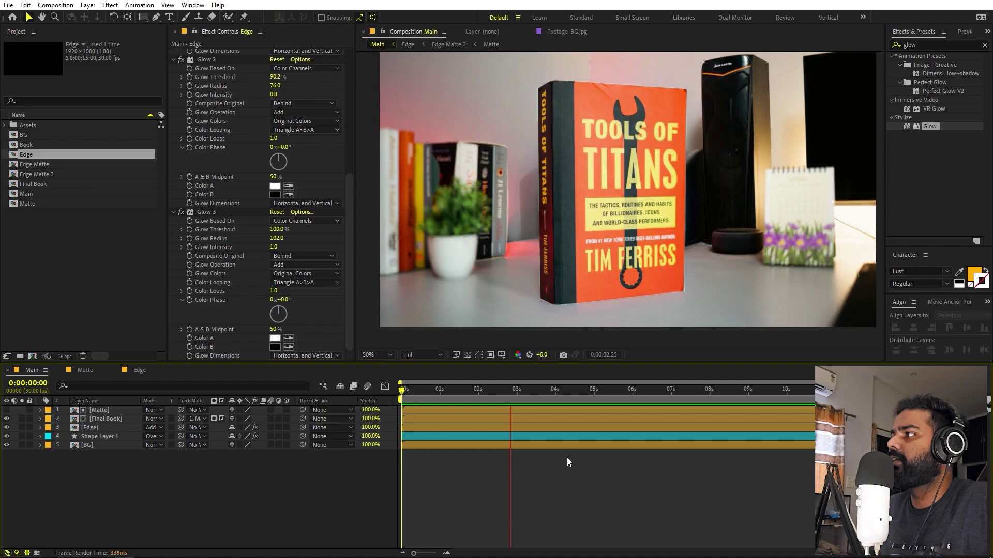
{"action": "key", "text": "space"}
{"action": "left_click", "coordinate": [376, 355]}
{"action": "left_click", "coordinate": [385, 377]}
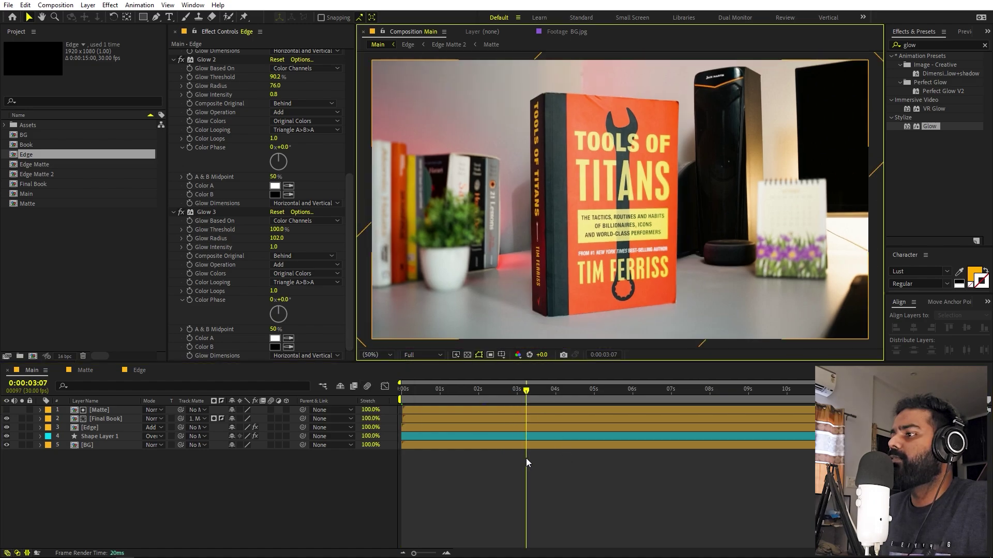
{"action": "left_click", "coordinate": [547, 480]}
{"action": "left_click_drag", "start_coordinate": [520, 396], "coordinate": [474, 396]}
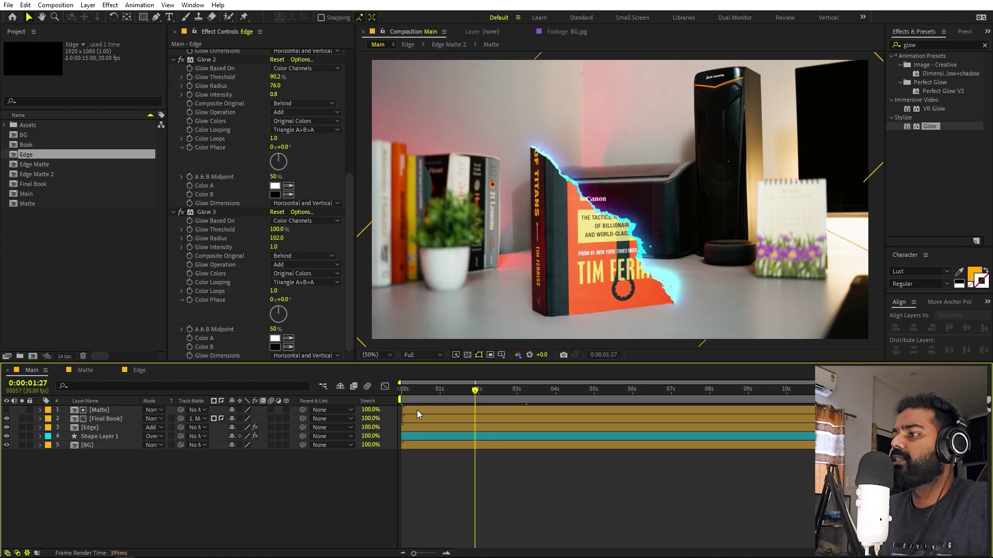
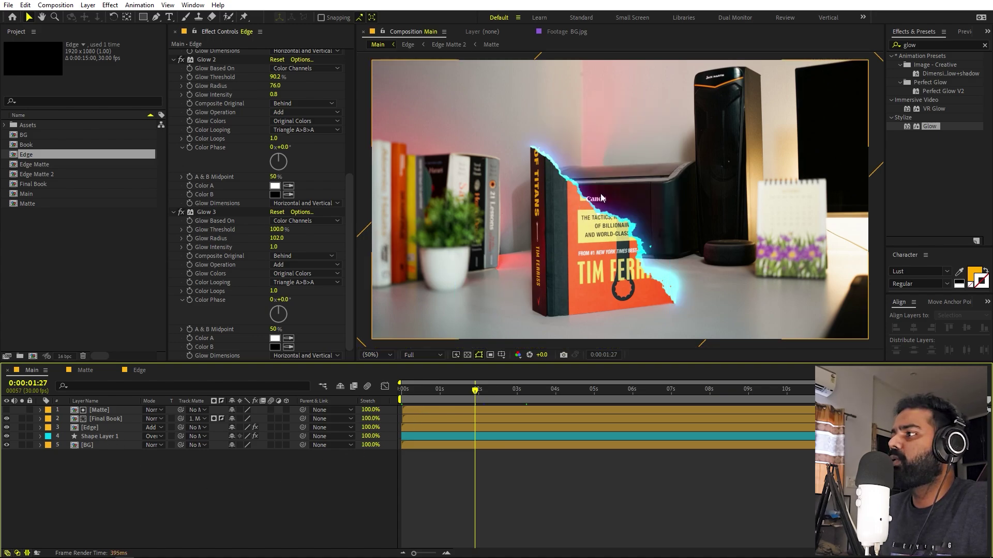
Step: Duplicate the Edge layer and move the copy to the top of the layer stack
{"action": "left_click", "coordinate": [93, 430]}
{"action": "key", "text": "ctrl+d"}
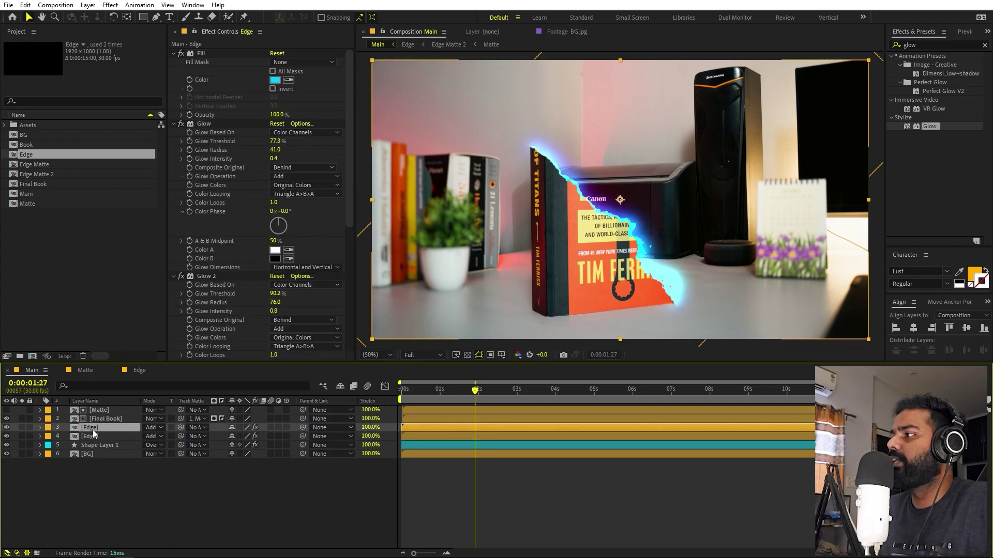
{"action": "left_click_drag", "start_coordinate": [94, 428], "coordinate": [94, 410]}
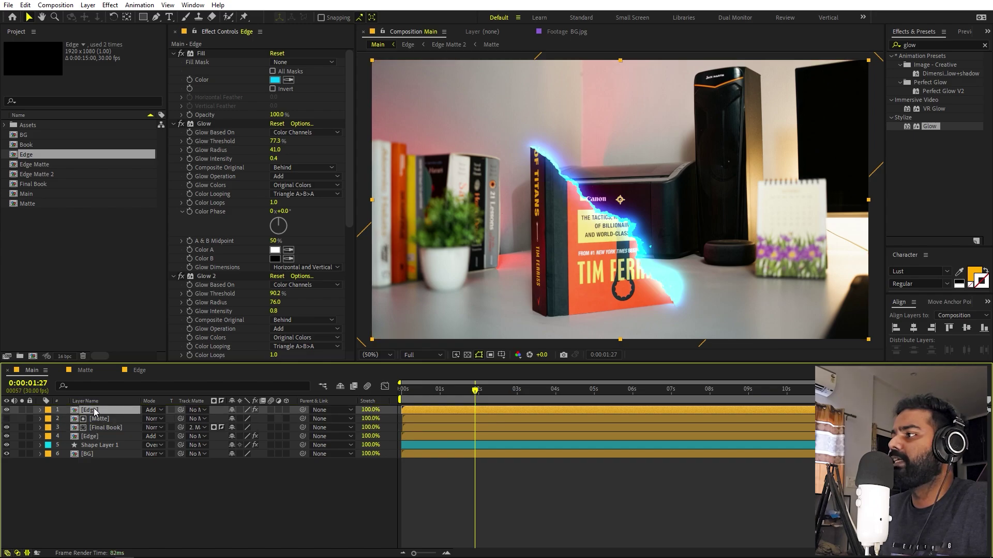
Step: Delete Glow, Glow 2 and Glow 3 from the Edge copy, leaving only Fill
{"action": "left_click", "coordinate": [174, 125]}
{"action": "left_click", "coordinate": [173, 133]}
{"action": "left_click", "coordinate": [173, 141]}
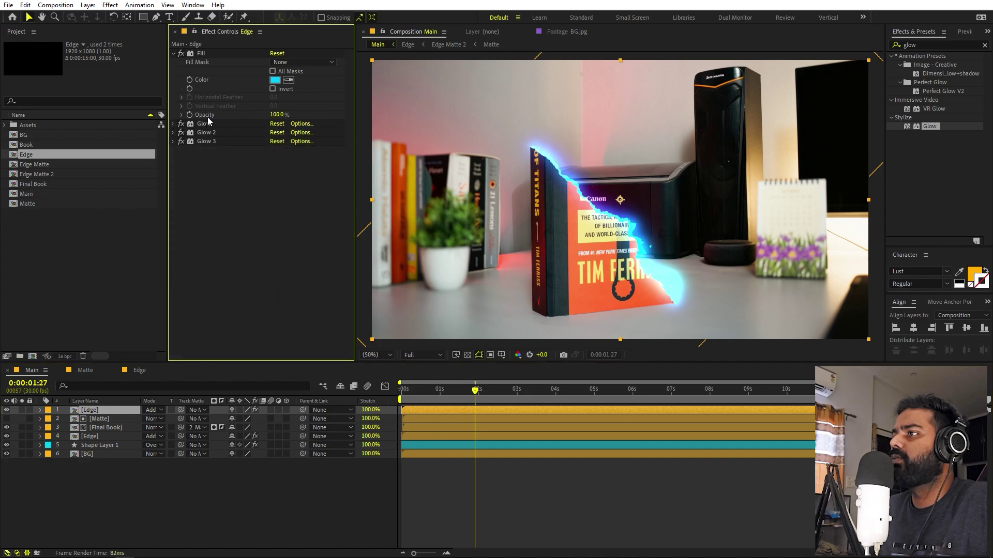
{"action": "left_click", "coordinate": [205, 124]}
{"action": "left_click", "coordinate": [203, 142], "text": "shift"}
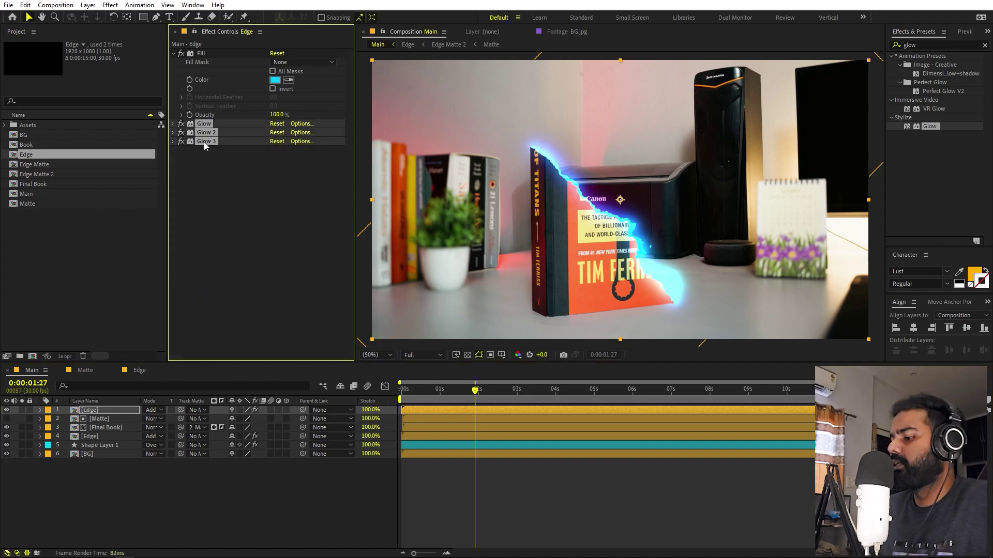
{"action": "key", "text": "Delete"}
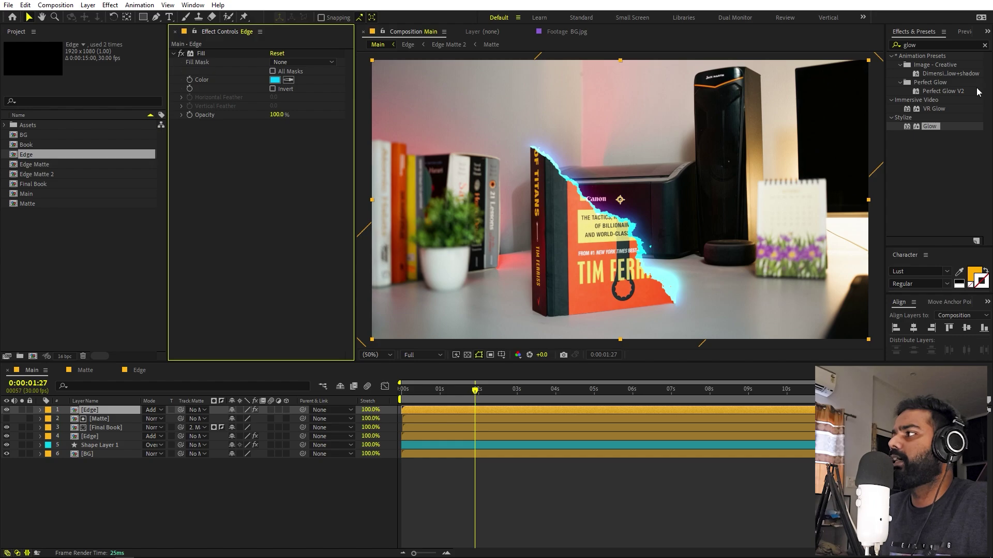
Step: Apply CC Particle Systems II to the Edge copy and remove its Fill effect
{"action": "left_click", "coordinate": [934, 45]}
{"action": "type", "text": "cc"}
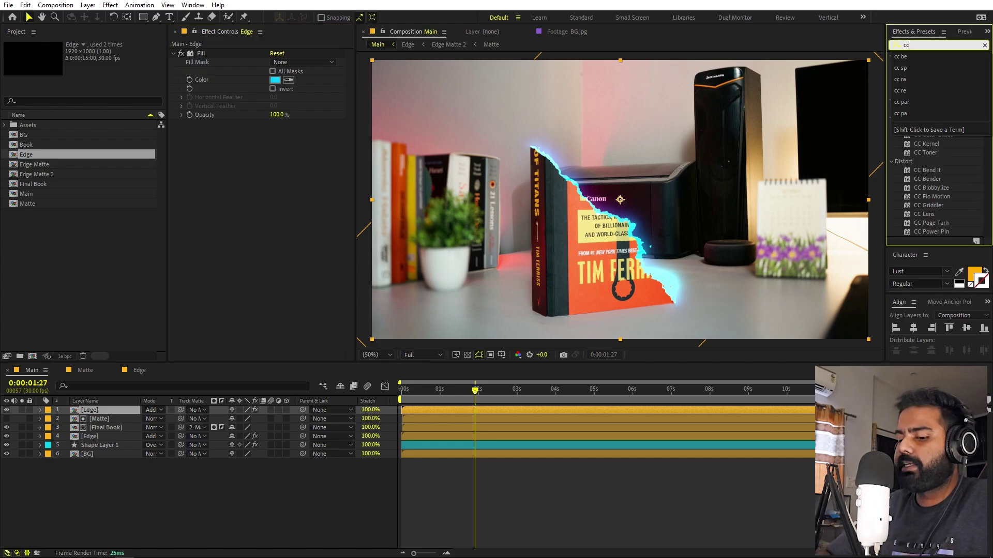
{"action": "type", "text": " part"}
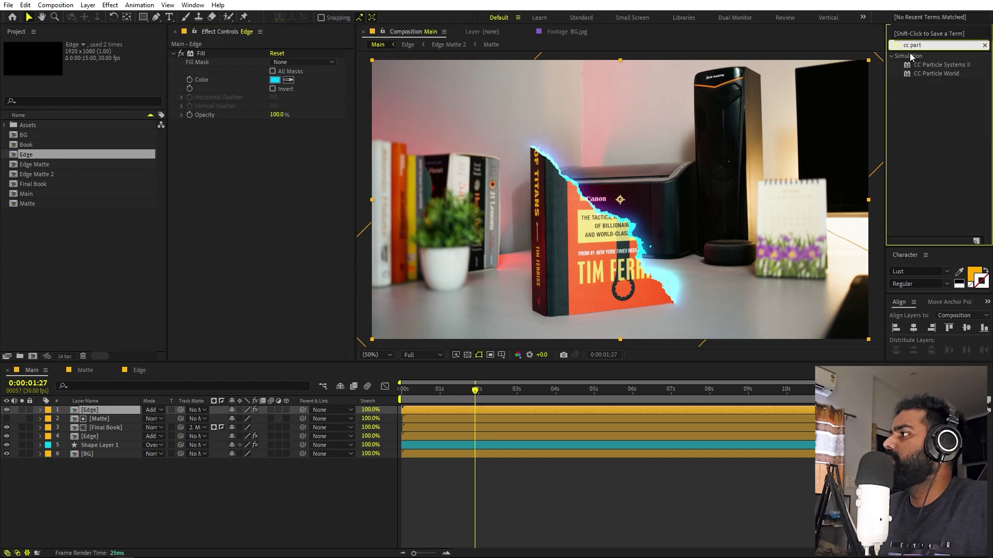
{"action": "left_click_drag", "start_coordinate": [949, 66], "coordinate": [296, 210]}
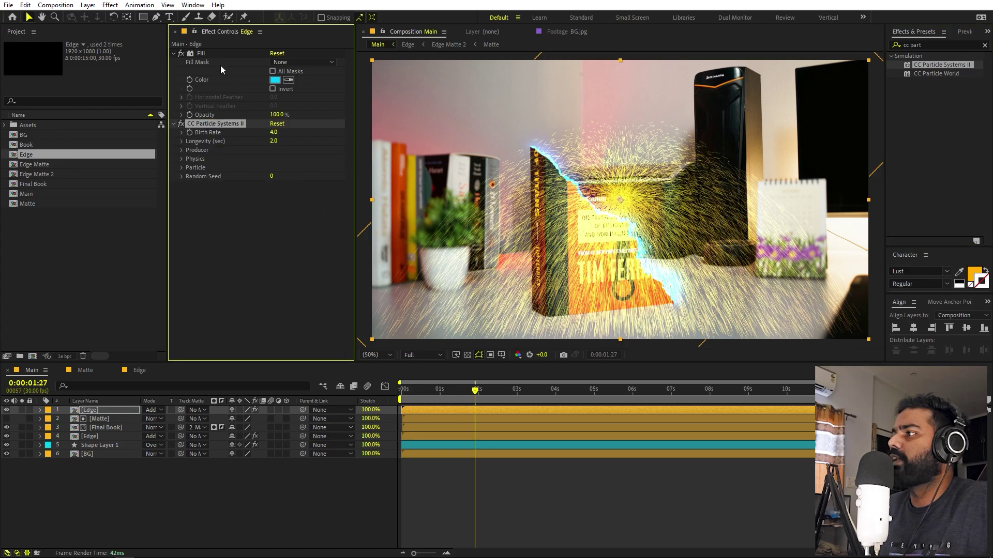
{"action": "left_click", "coordinate": [197, 54]}
{"action": "key", "text": "Delete"}
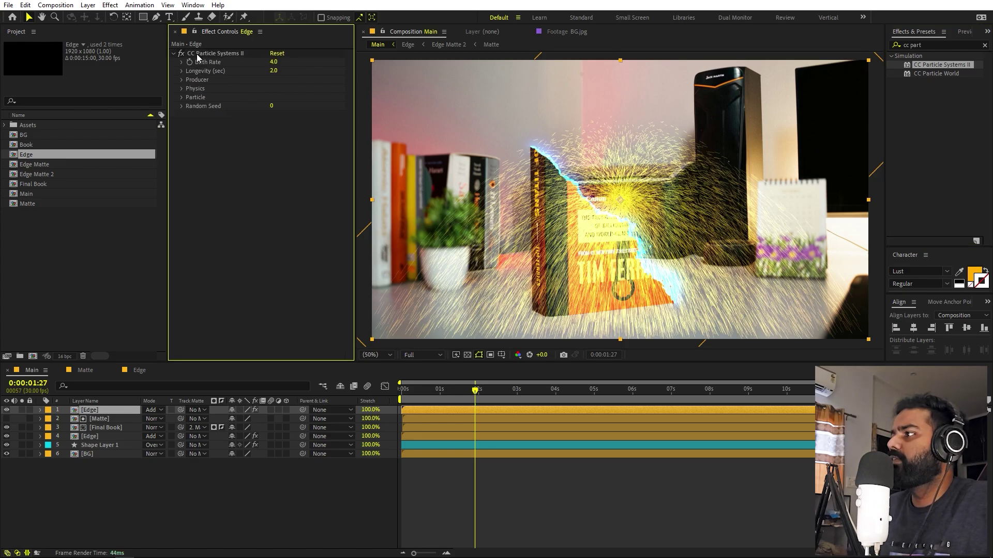
Step: Expand the Longevity, Producer, Physics and Particle settings and zoom the preview onto the torn edge
{"action": "left_click", "coordinate": [182, 71]}
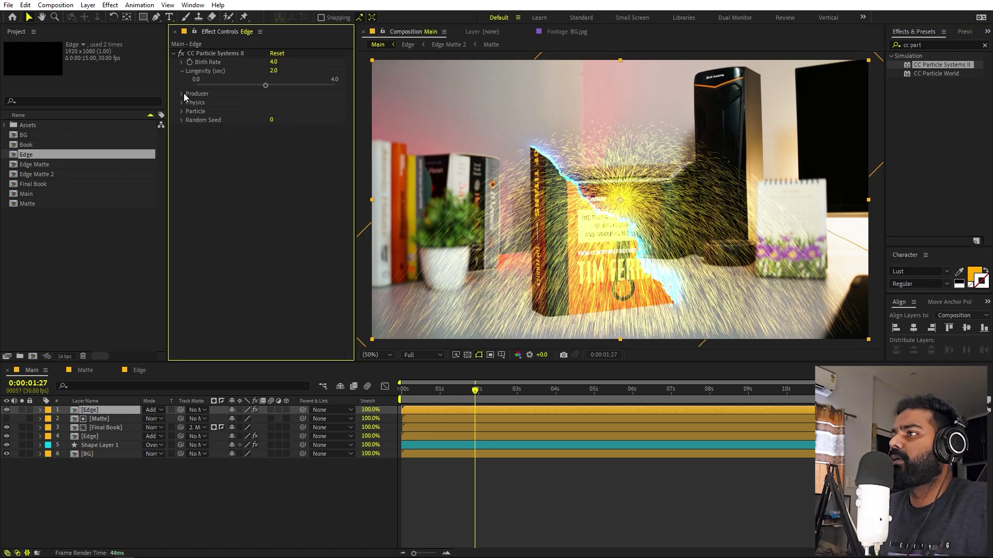
{"action": "left_click", "coordinate": [182, 94]}
{"action": "left_click", "coordinate": [182, 129]}
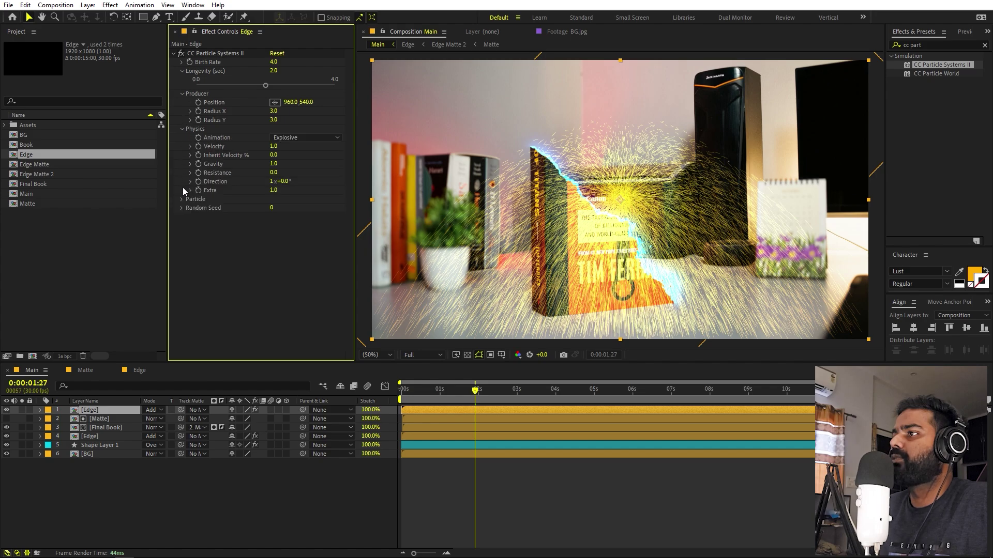
{"action": "left_click", "coordinate": [181, 199]}
{"action": "scroll", "coordinate": [542, 192], "scroll_direction": "up", "scroll_amount": 1}
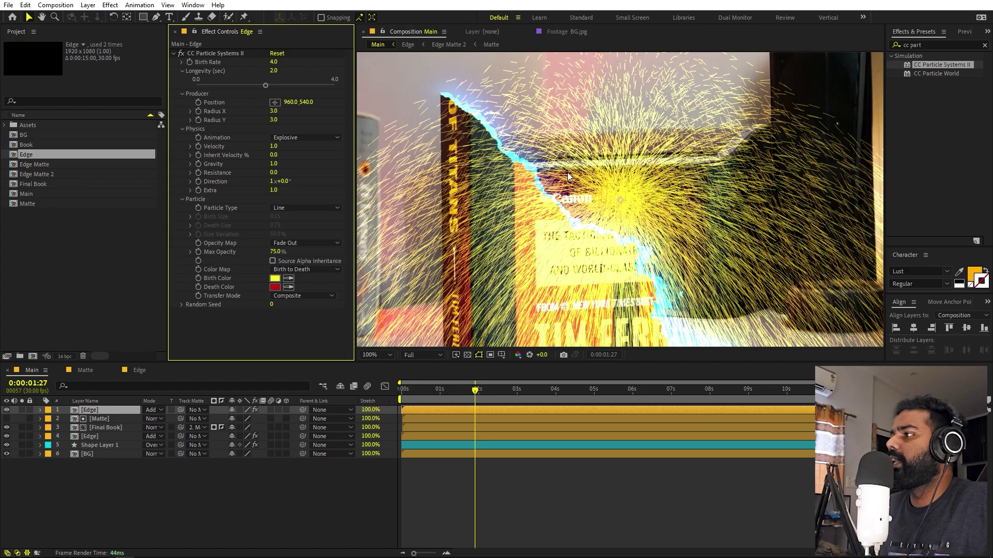
{"action": "key", "text": "space"}
{"action": "left_click_drag", "start_coordinate": [551, 135], "coordinate": [554, 175]}
{"action": "key", "text": "v"}
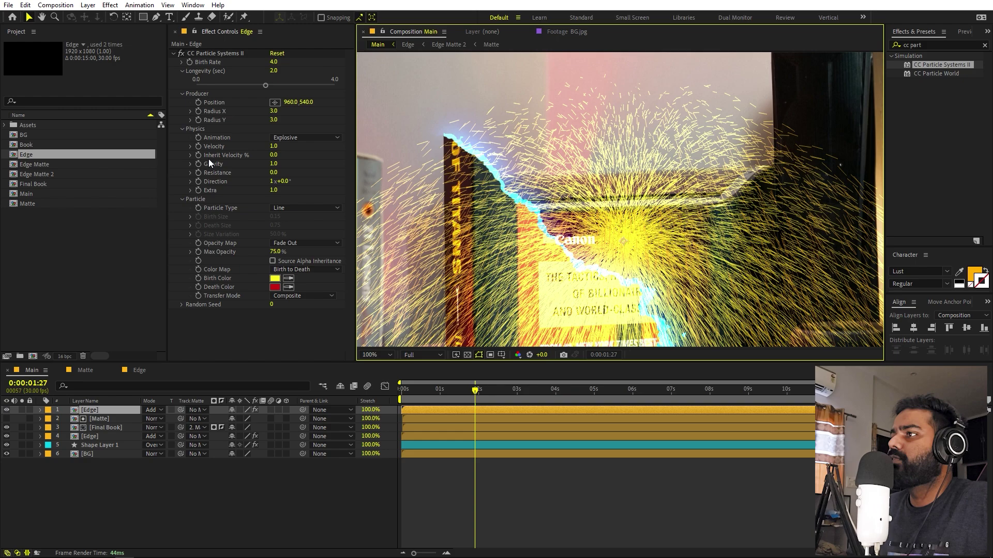
Step: Set particle Velocity to 0.1 and Gravity to -0.1 so the sparks rise
{"action": "left_click", "coordinate": [276, 146]}
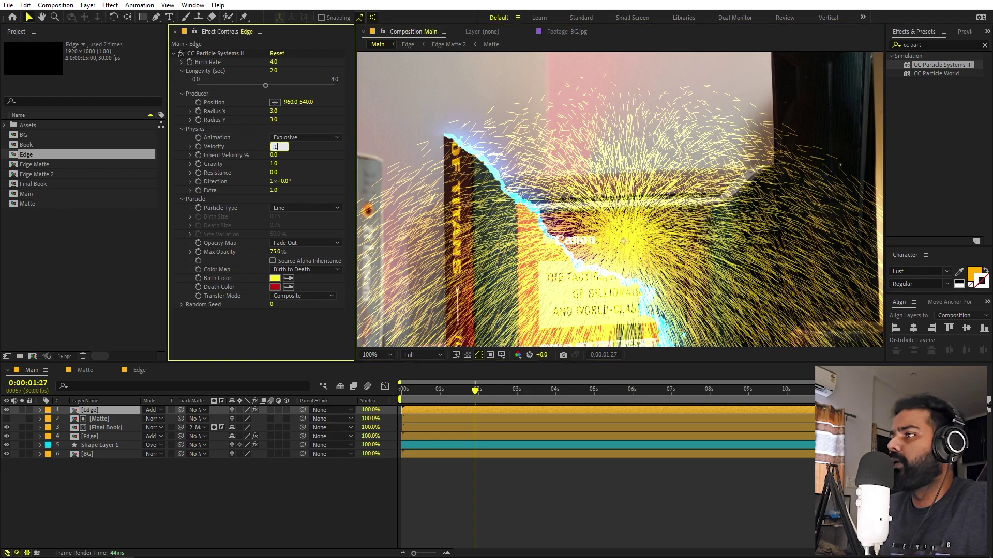
{"action": "type", "text": ".1"}
{"action": "key", "text": "Tab"}
{"action": "type", "text": "-"}
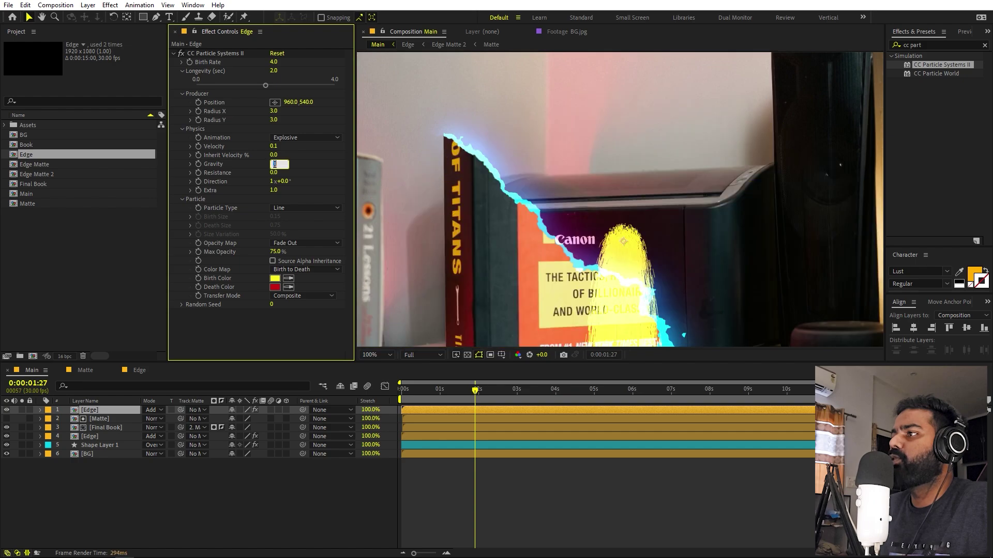
{"action": "type", "text": "1"}
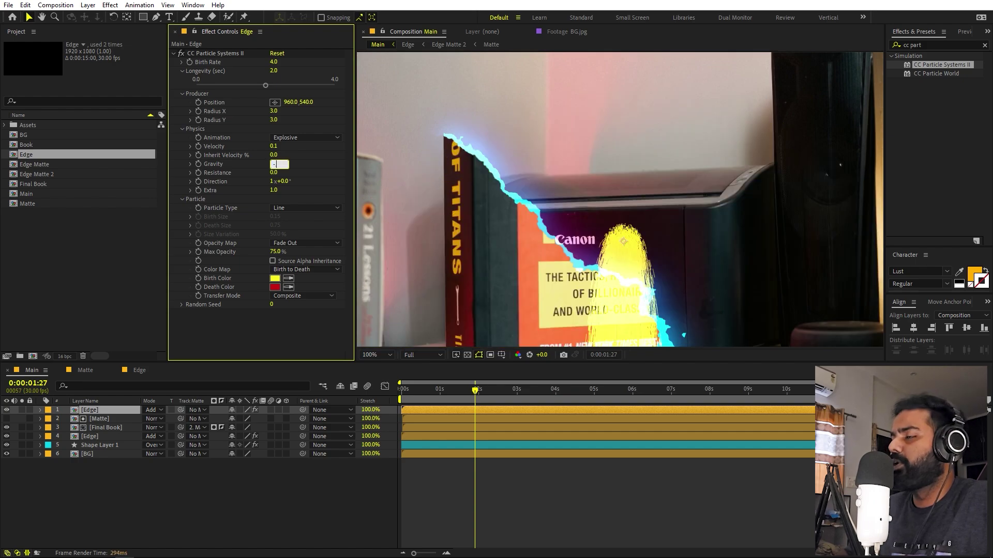
{"action": "key", "text": "Return"}
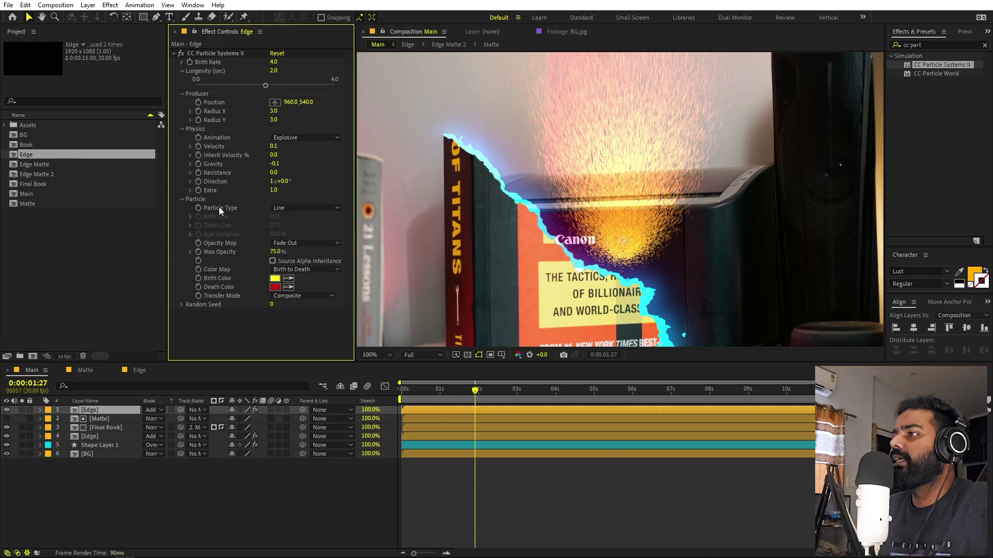
Step: Make the particles Faded Spheres with a Birth Size of 0.1
{"action": "left_click", "coordinate": [298, 207]}
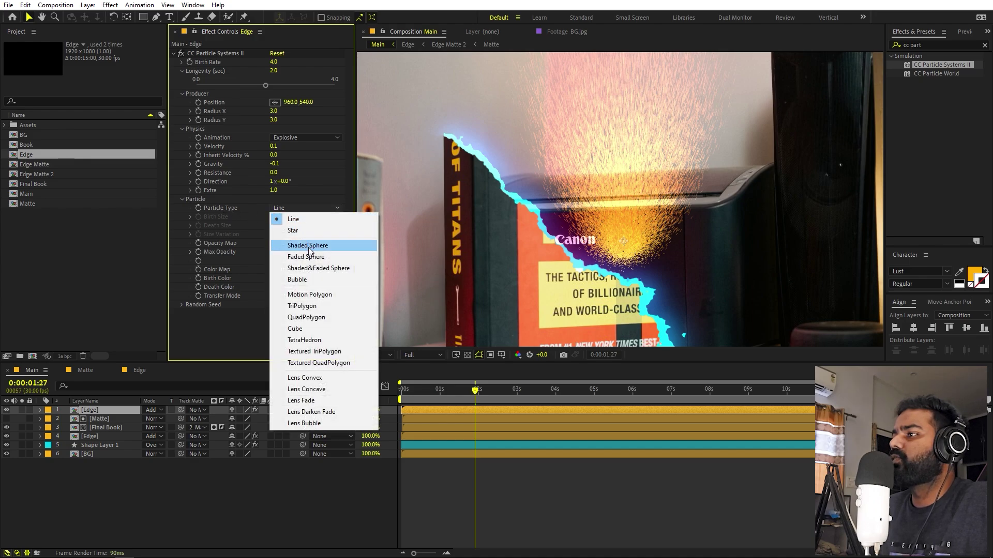
{"action": "left_click", "coordinate": [316, 257]}
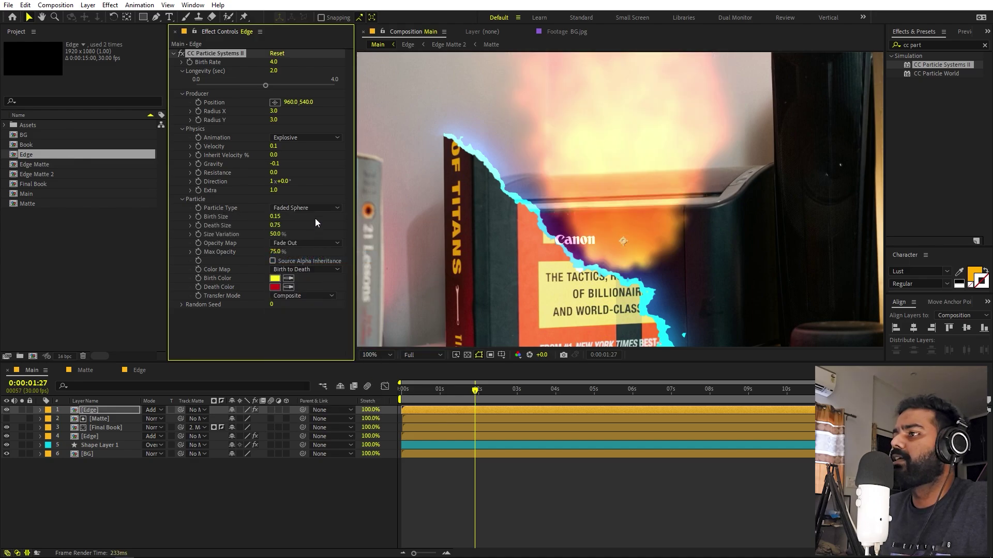
{"action": "left_click", "coordinate": [278, 217]}
{"action": "type", "text": "0"}
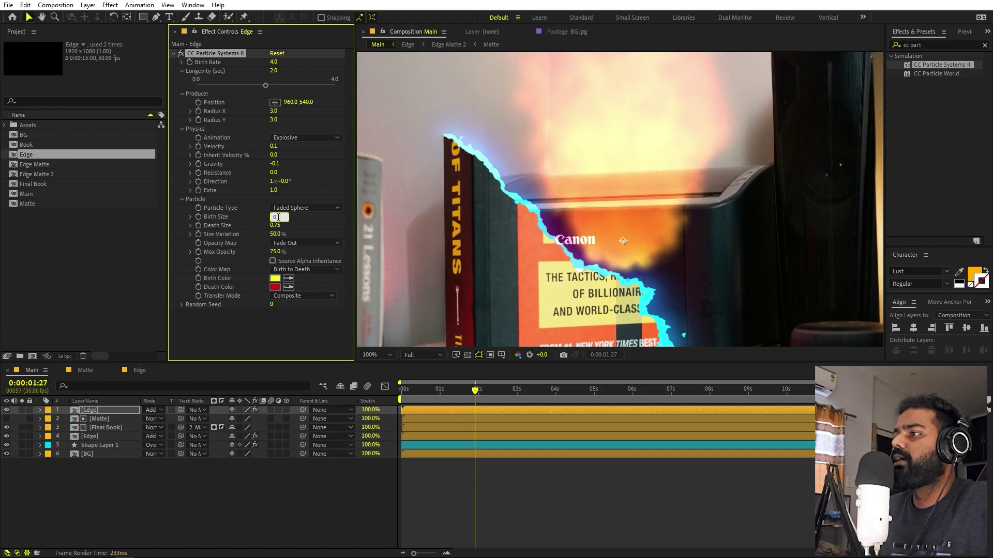
{"action": "type", "text": ".1"}
{"action": "left_click", "coordinate": [278, 225]}
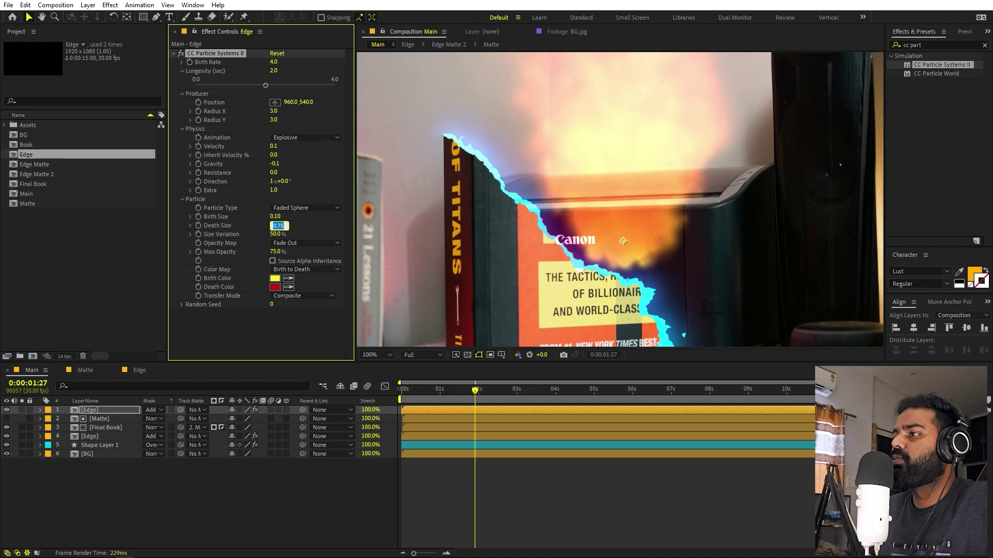
Step: Set Death Size to 0.05 and raise Size Variation and Max Opacity to 100%
{"action": "type", "text": "3"}
{"action": "key", "text": "BackSpace"}
{"action": "type", "text": "0.05"}
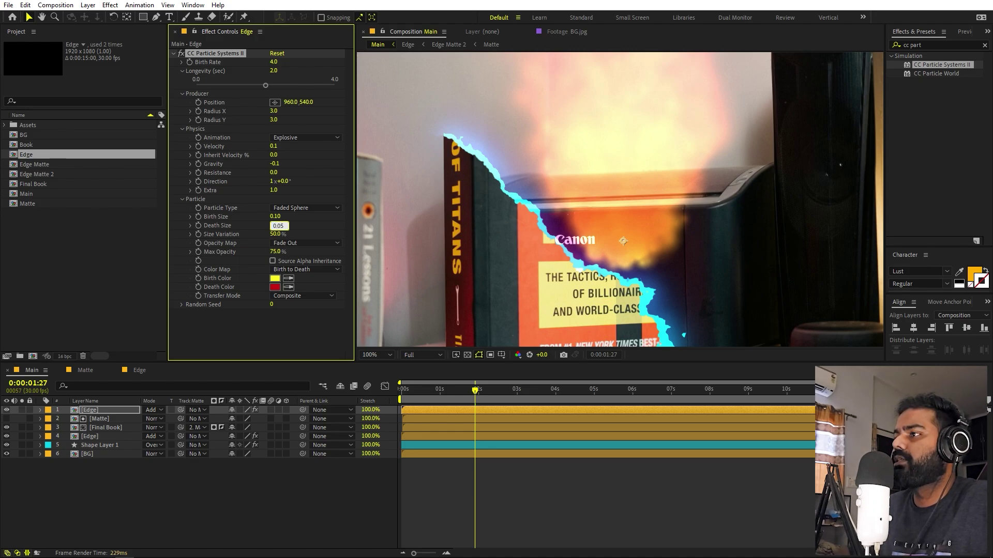
{"action": "left_click", "coordinate": [320, 330]}
{"action": "left_click_drag", "start_coordinate": [272, 236], "coordinate": [557, 280]}
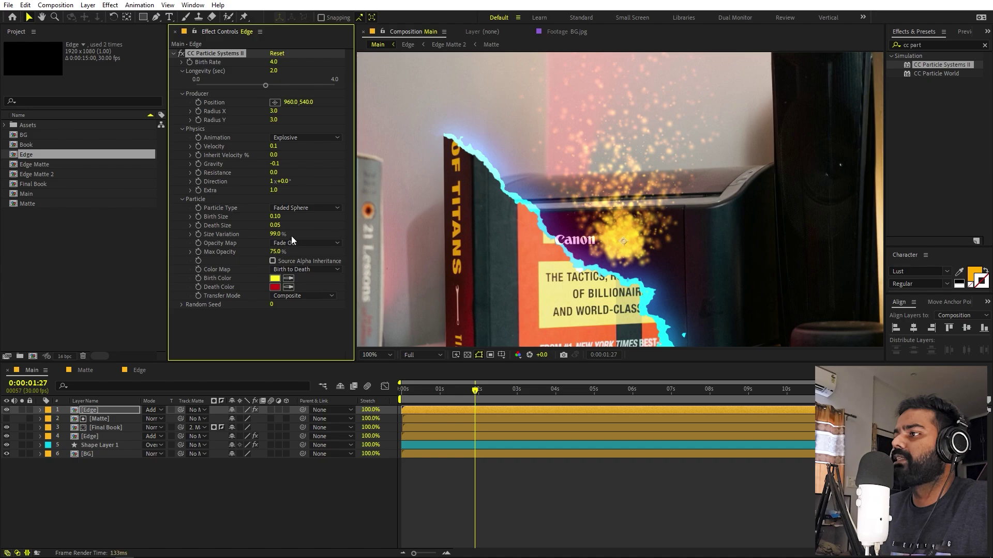
{"action": "left_click_drag", "start_coordinate": [275, 251], "coordinate": [297, 253]}
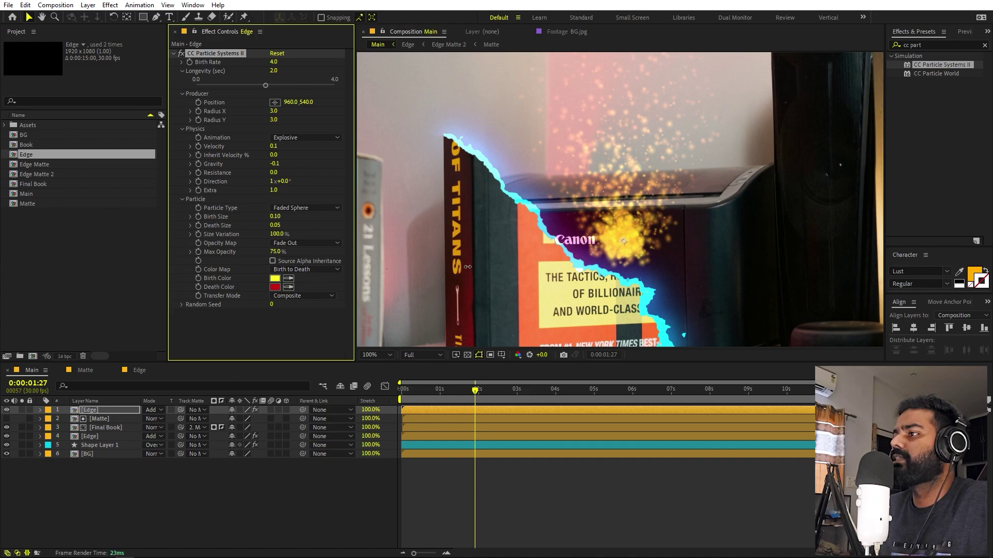
Step: Give the particles a cyan birth colour and a white death colour
{"action": "left_click", "coordinate": [275, 278]}
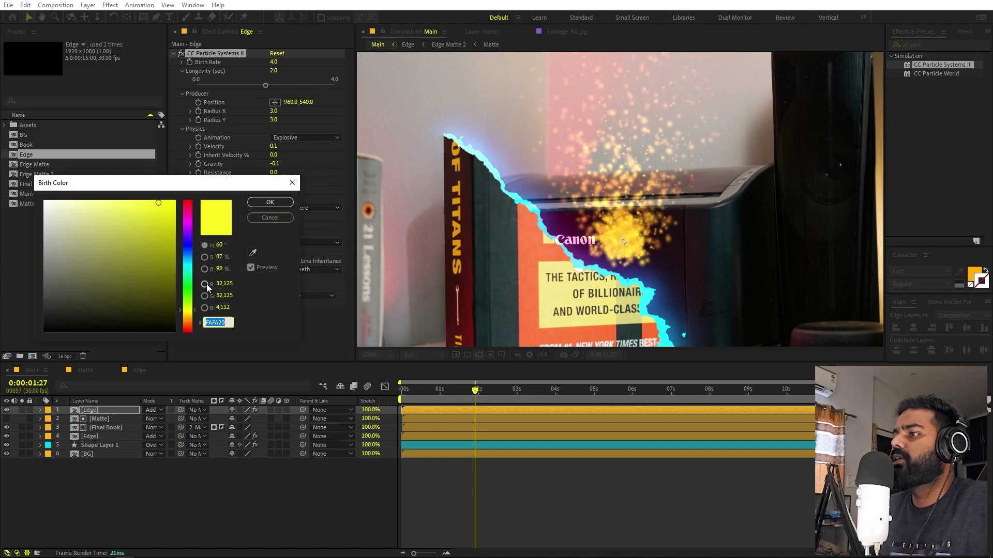
{"action": "left_click", "coordinate": [188, 264]}
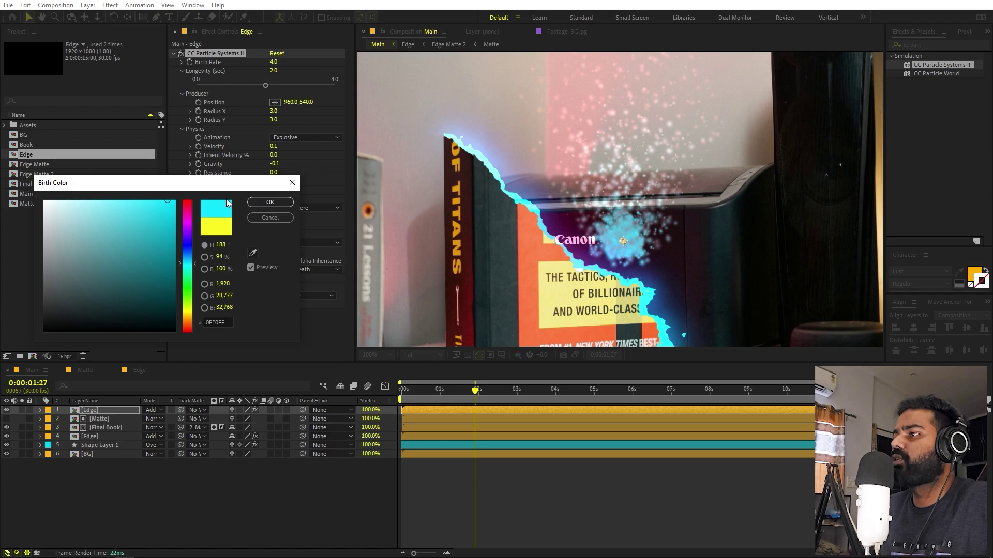
{"action": "left_click", "coordinate": [270, 202]}
{"action": "left_click", "coordinate": [274, 288]}
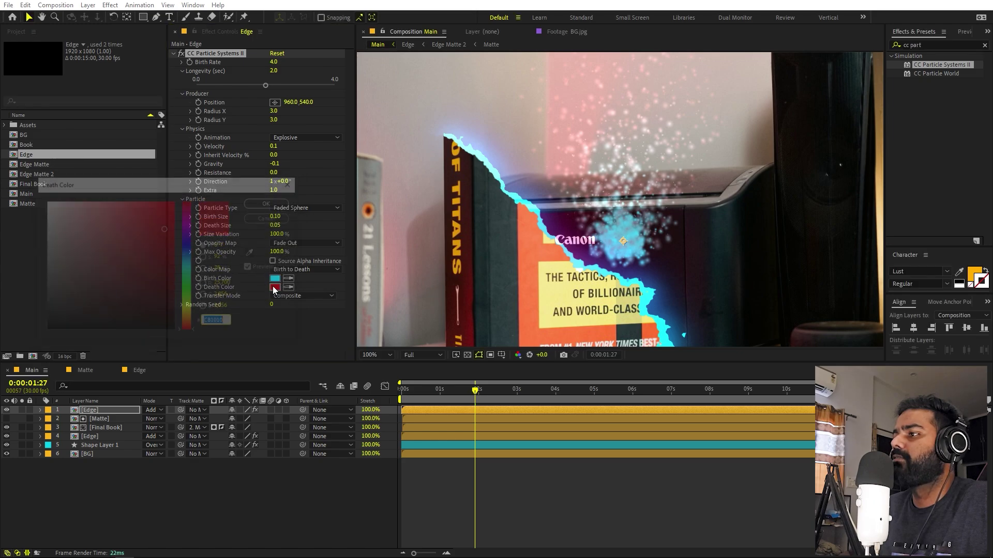
{"action": "left_click_drag", "start_coordinate": [115, 265], "coordinate": [45, 201]}
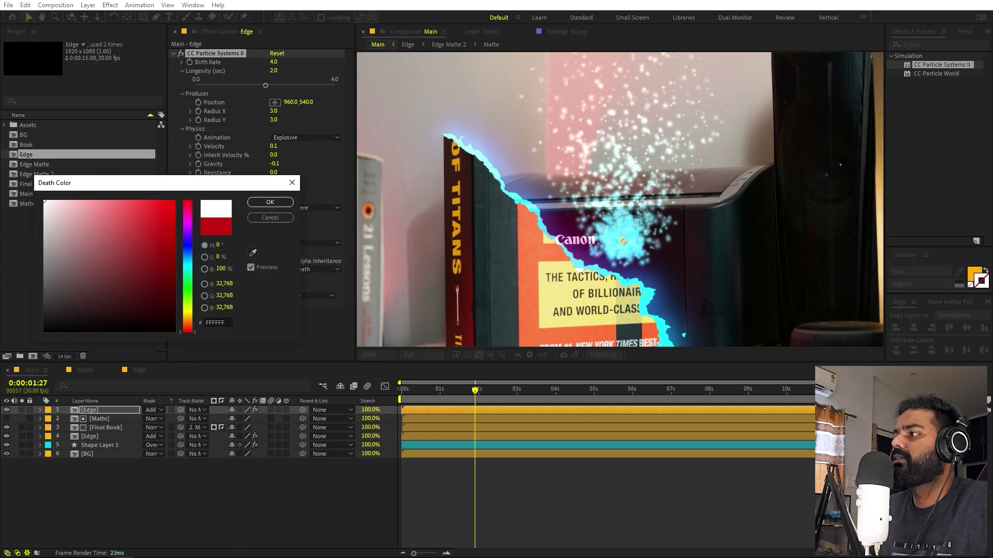
{"action": "left_click", "coordinate": [269, 203]}
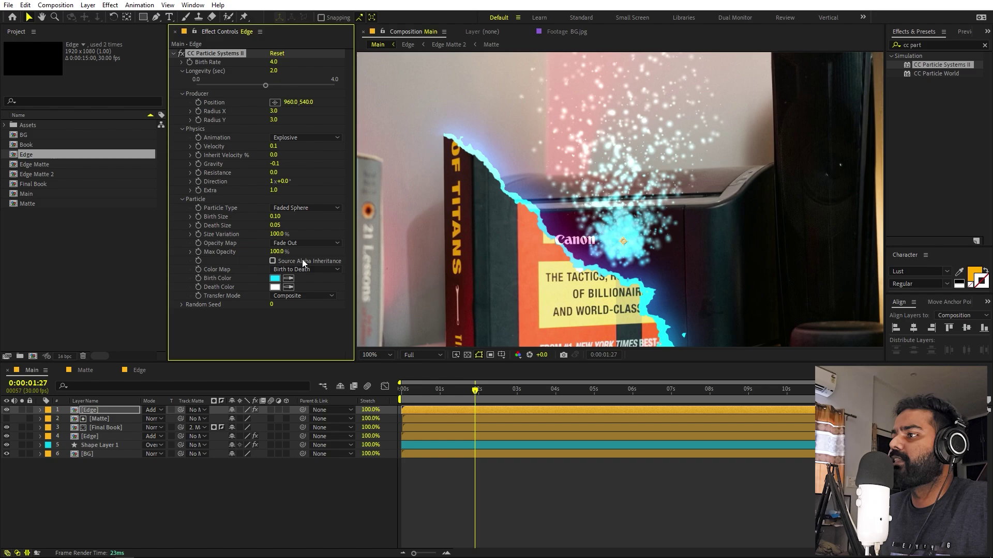
Step: Turn on Source Alpha Inheritance and set Producer Radius X and Y to 50
{"action": "left_click", "coordinate": [273, 261]}
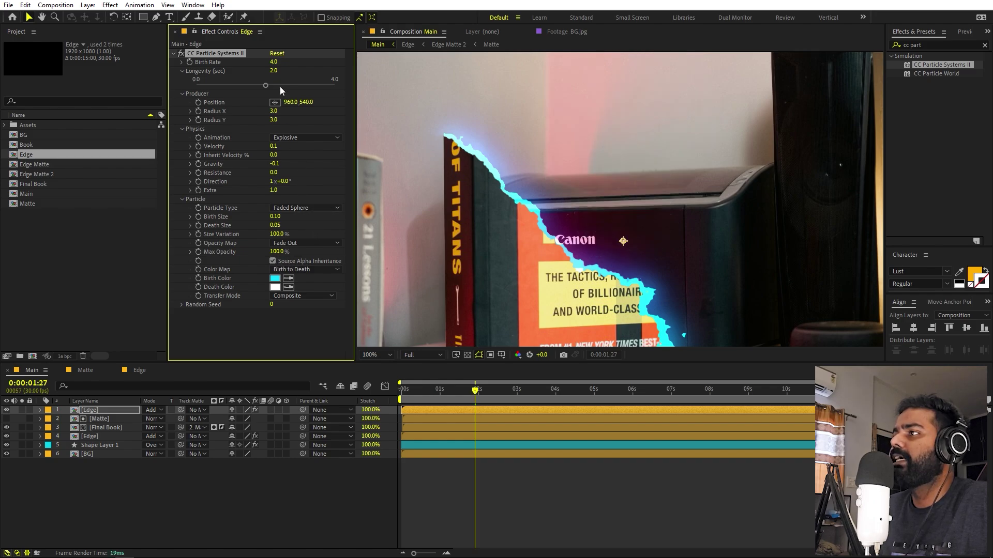
{"action": "left_click", "coordinate": [274, 111]}
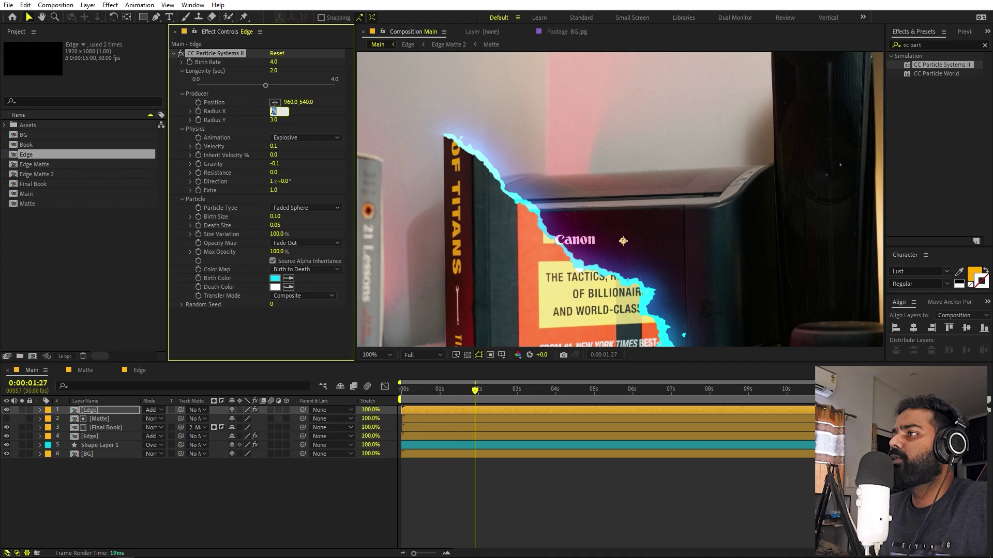
{"action": "type", "text": "50"}
{"action": "key", "text": "Tab"}
{"action": "type", "text": "50"}
{"action": "key", "text": "Return"}
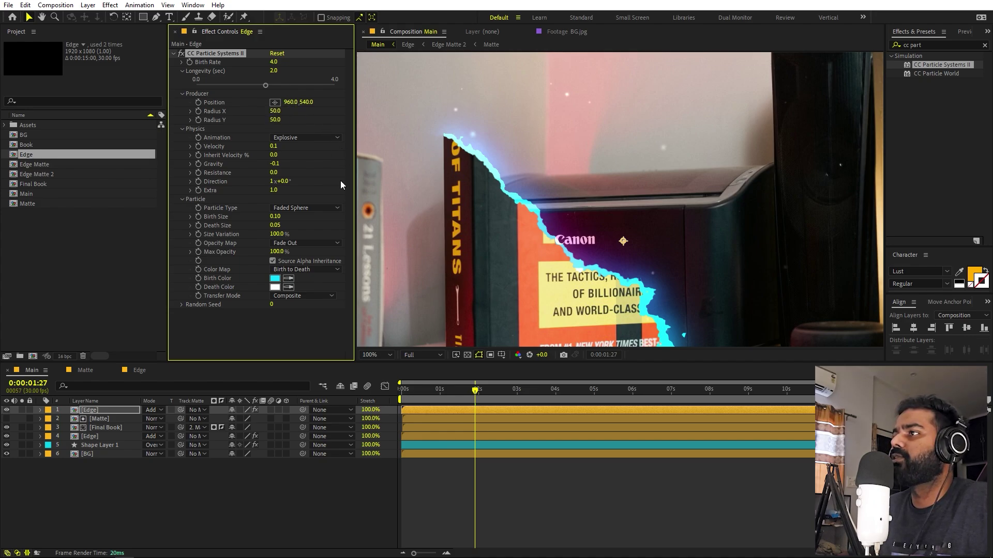
{"action": "left_click", "coordinate": [454, 392]}
{"action": "key", "text": "Home"}
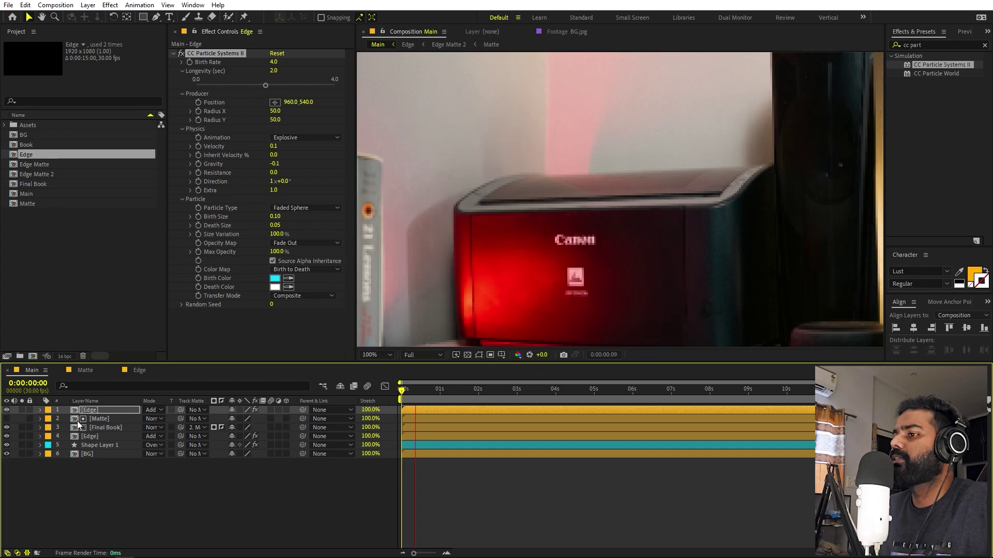
Step: Solo the Edge particle layer, fit the composition in the viewer, and scrub to about 2 seconds
{"action": "left_click", "coordinate": [22, 409]}
{"action": "scroll", "coordinate": [609, 237], "scroll_direction": "down", "scroll_amount": 2}
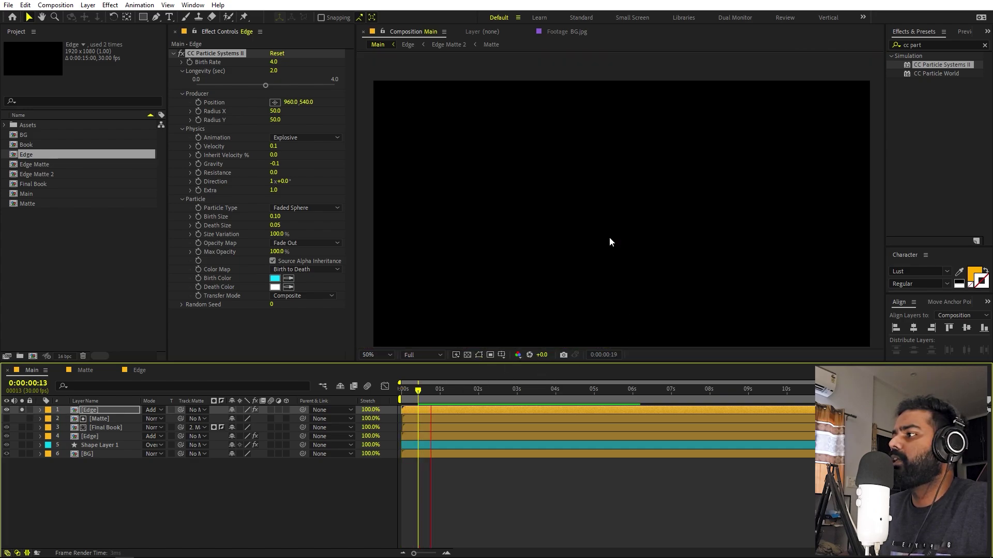
{"action": "key", "text": "h"}
{"action": "mouse_move", "coordinate": [693, 265]}
{"action": "left_mouse_down"}
{"action": "mouse_move", "coordinate": [690, 235]}
{"action": "mouse_move", "coordinate": [707, 262]}
{"action": "left_mouse_up"}
{"action": "key", "text": "space"}
{"action": "left_click", "coordinate": [377, 355]}
{"action": "left_click", "coordinate": [387, 367]}
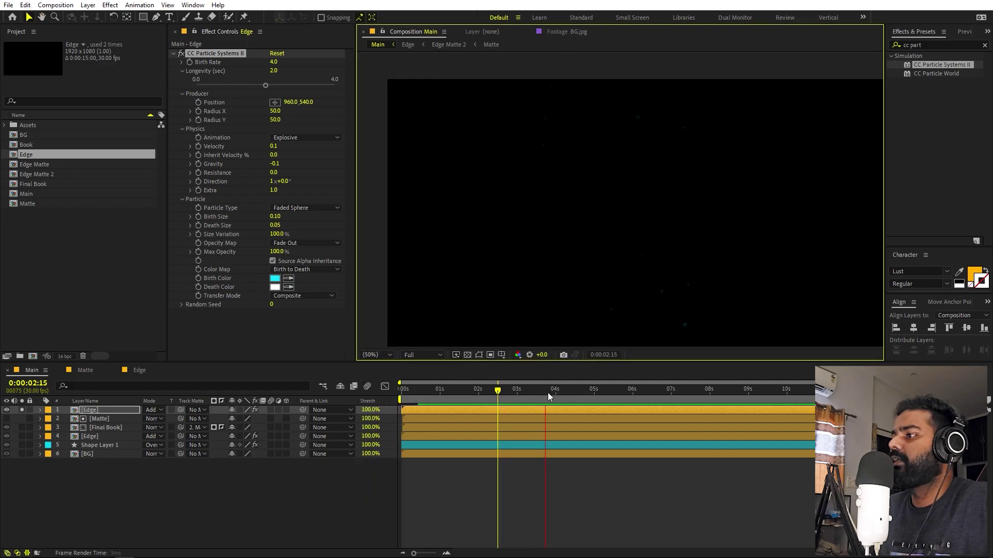
{"action": "left_click_drag", "start_coordinate": [547, 392], "coordinate": [470, 396]}
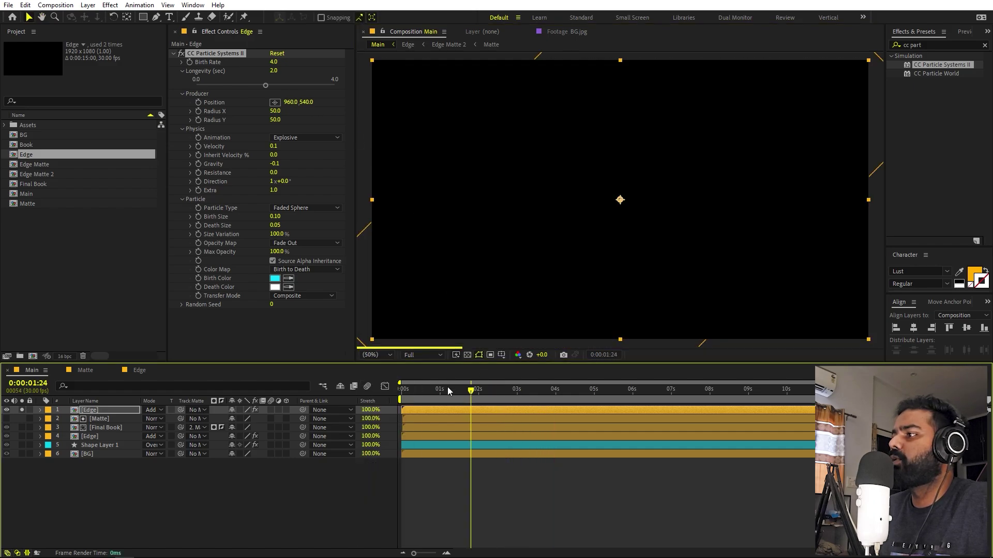
{"action": "left_click", "coordinate": [497, 393]}
Step: Set the particle Birth Rate to 100 and Longevity to 4 seconds
{"action": "left_click", "coordinate": [274, 62]}
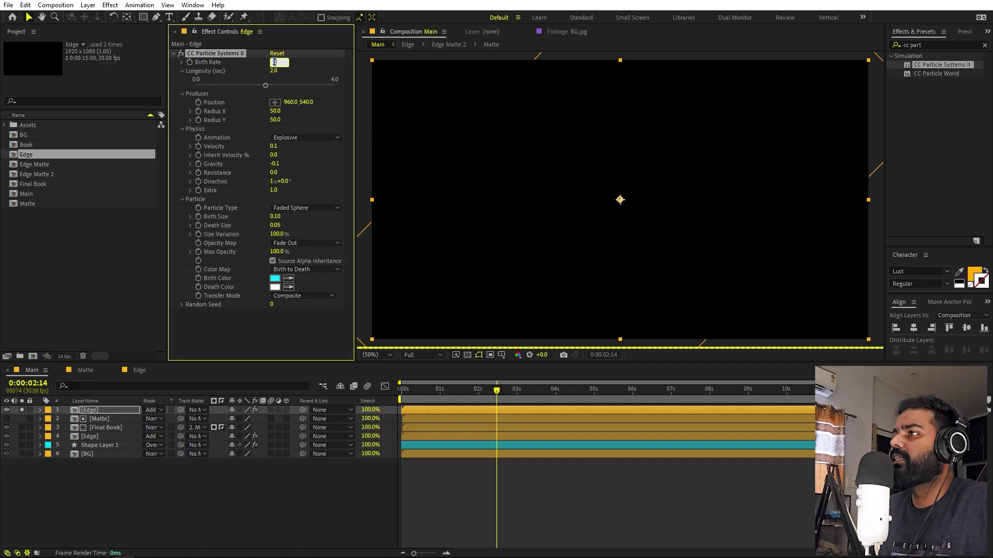
{"action": "type", "text": "100"}
{"action": "key", "text": "Return"}
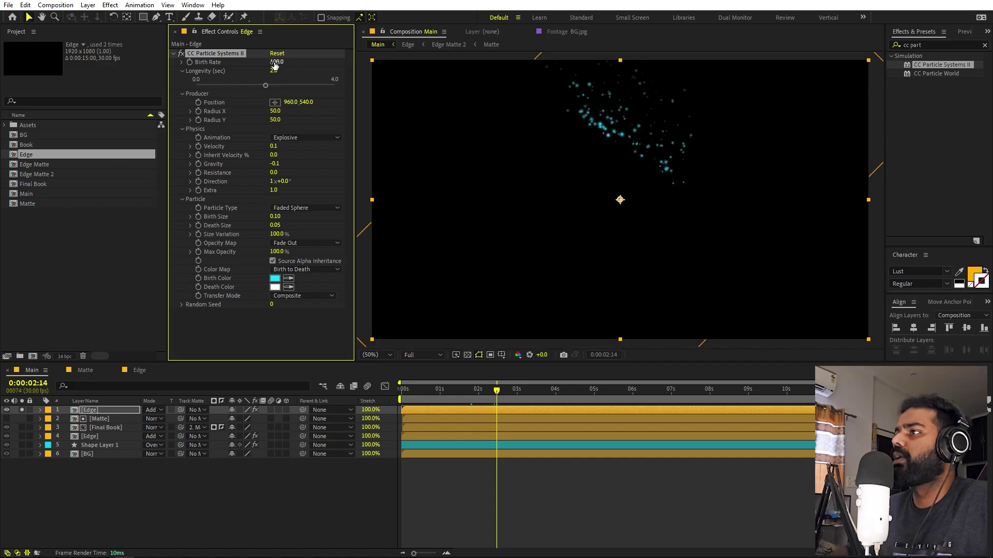
{"action": "left_click", "coordinate": [273, 71]}
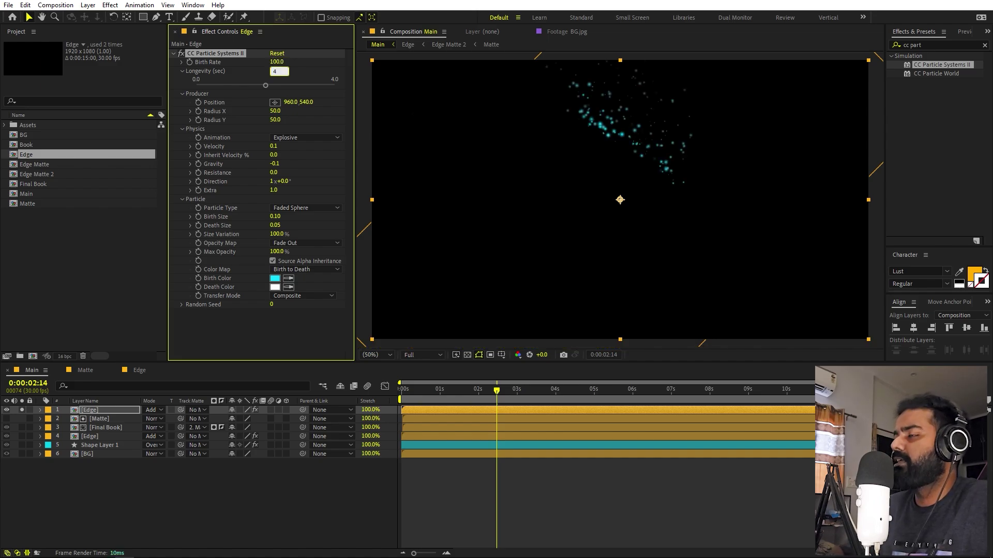
{"action": "key", "text": "Return"}
Step: Preview the denser particles from the start, then turn off the layer's Solo
{"action": "left_click_drag", "start_coordinate": [453, 391], "coordinate": [313, 401]}
{"action": "key", "text": "space"}
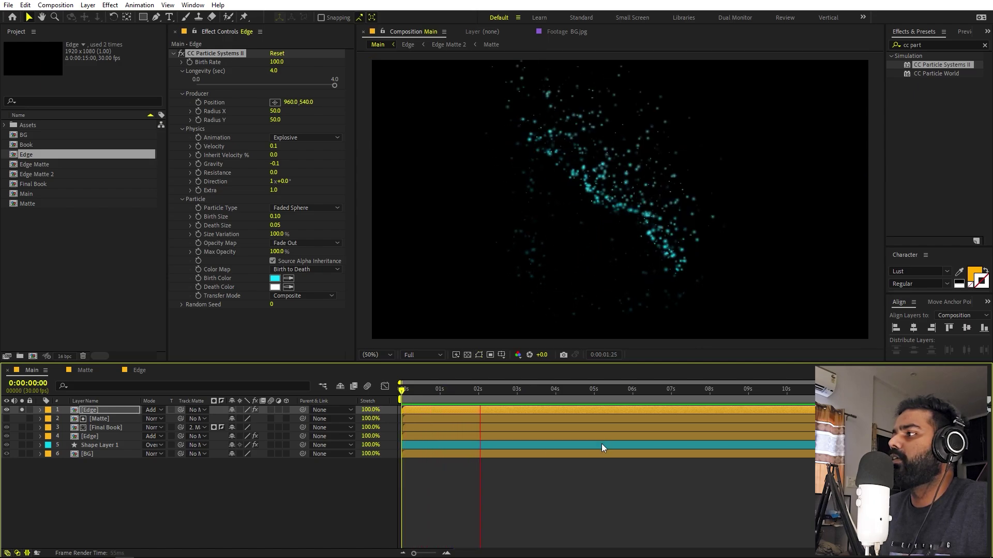
{"action": "left_click", "coordinate": [557, 391]}
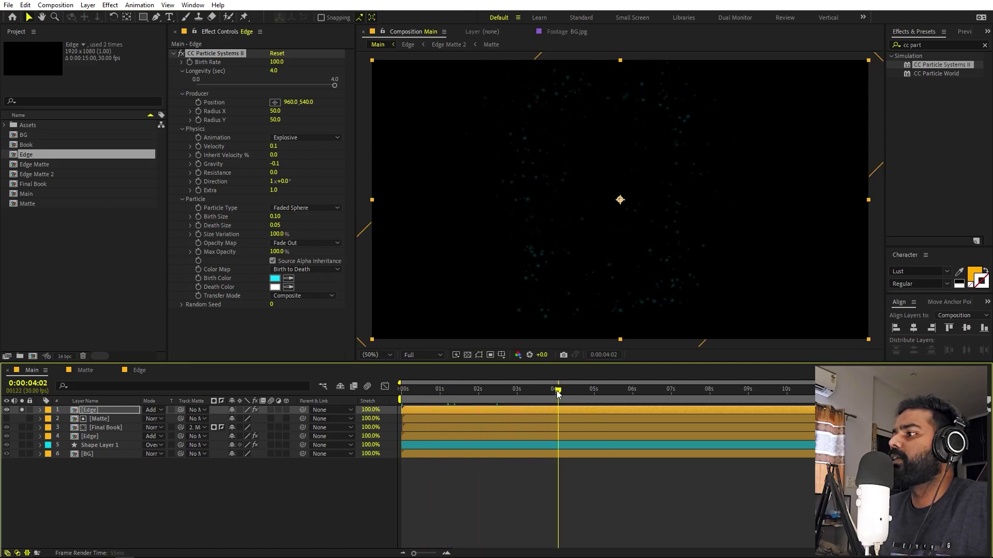
{"action": "left_click", "coordinate": [21, 410]}
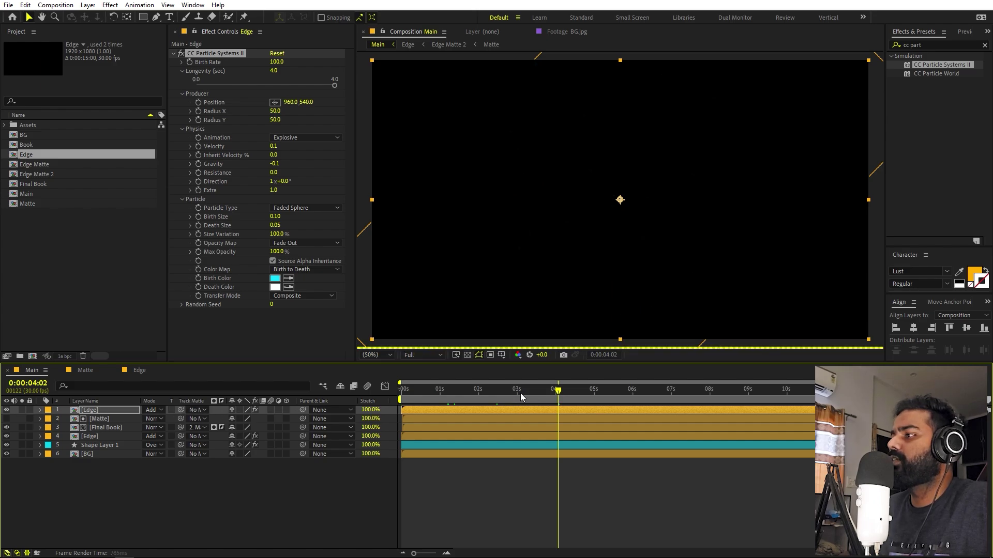
Step: Preview the whole reveal from the start of the composition
{"action": "key", "text": "Home"}
{"action": "left_click", "coordinate": [636, 477]}
{"action": "key", "text": "space"}
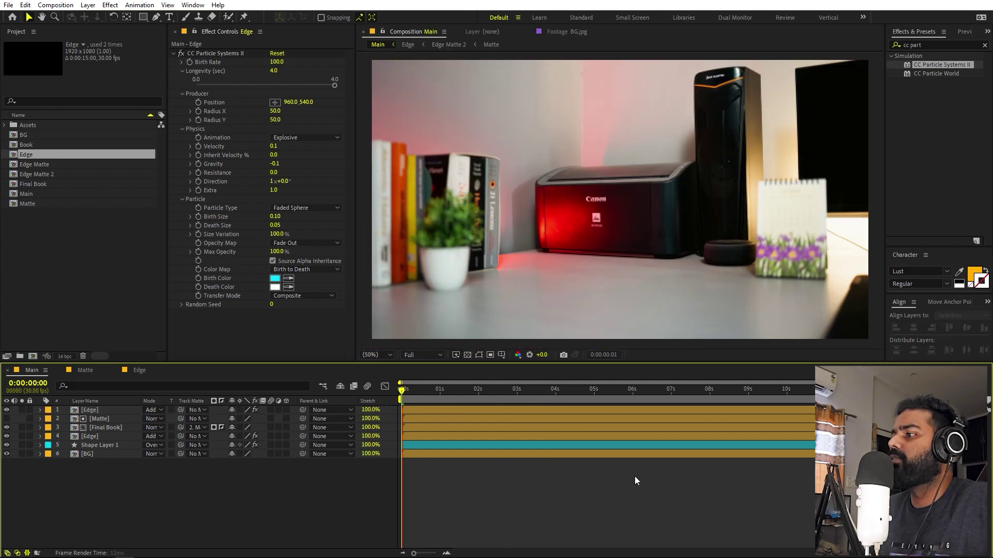
{"action": "key", "text": "space"}
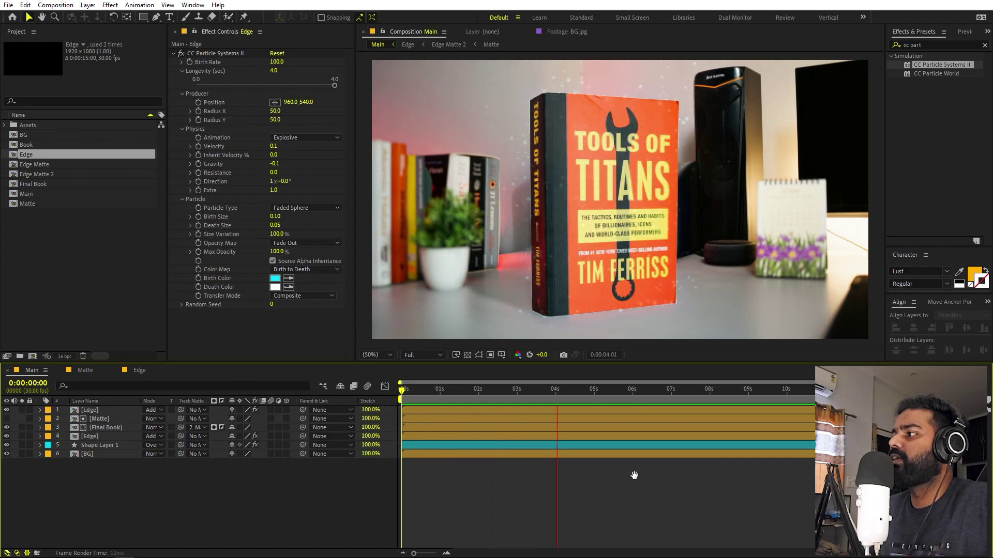
{"action": "key", "text": "space"}
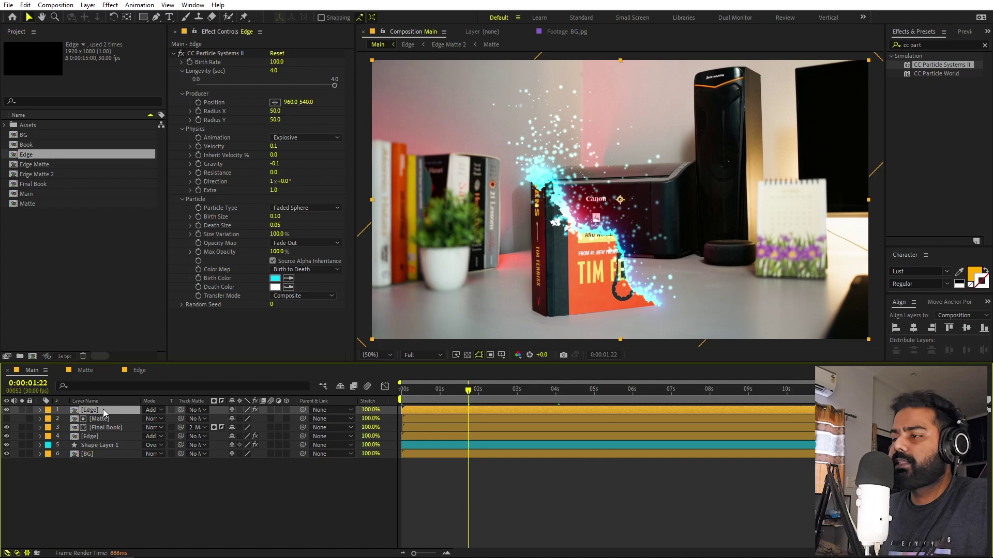
Step: Rename the layer 'Particles' and keyframe its Opacity from 100% at 2:25 to 0% at 3:15
{"action": "key", "text": "Return"}
{"action": "type", "text": "Pa"}
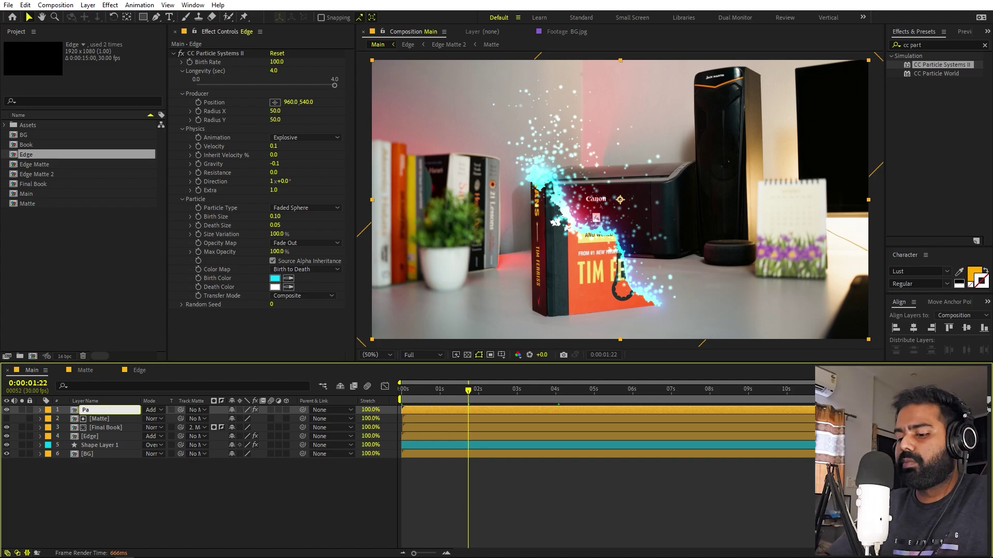
{"action": "type", "text": "rticles"}
{"action": "key", "text": "Return"}
{"action": "key", "text": "t"}
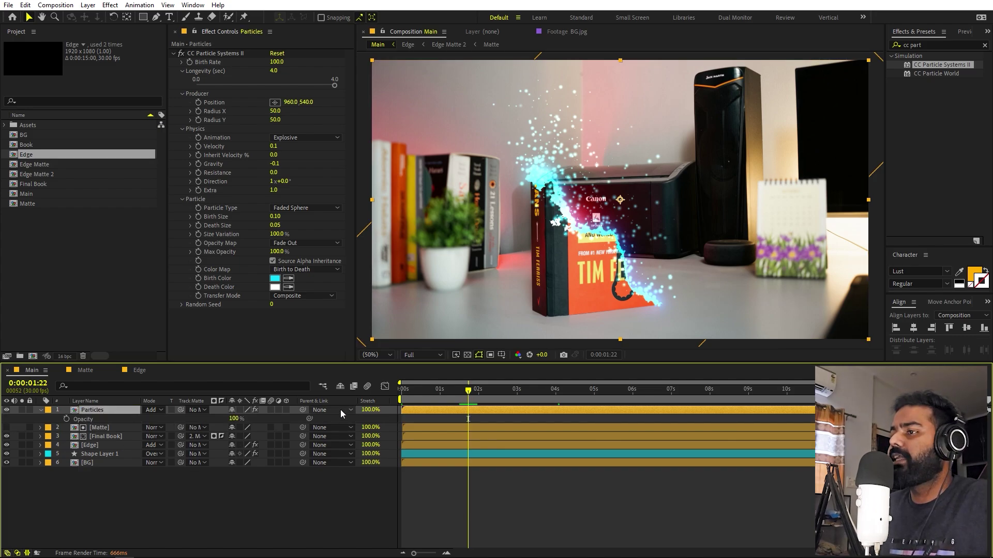
{"action": "left_click_drag", "start_coordinate": [470, 402], "coordinate": [511, 394]}
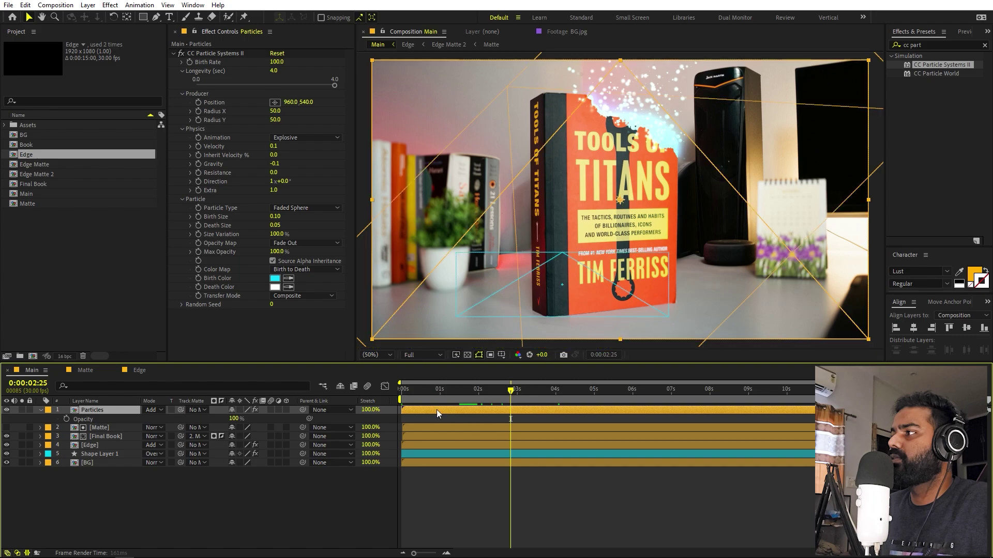
{"action": "left_click", "coordinate": [65, 420]}
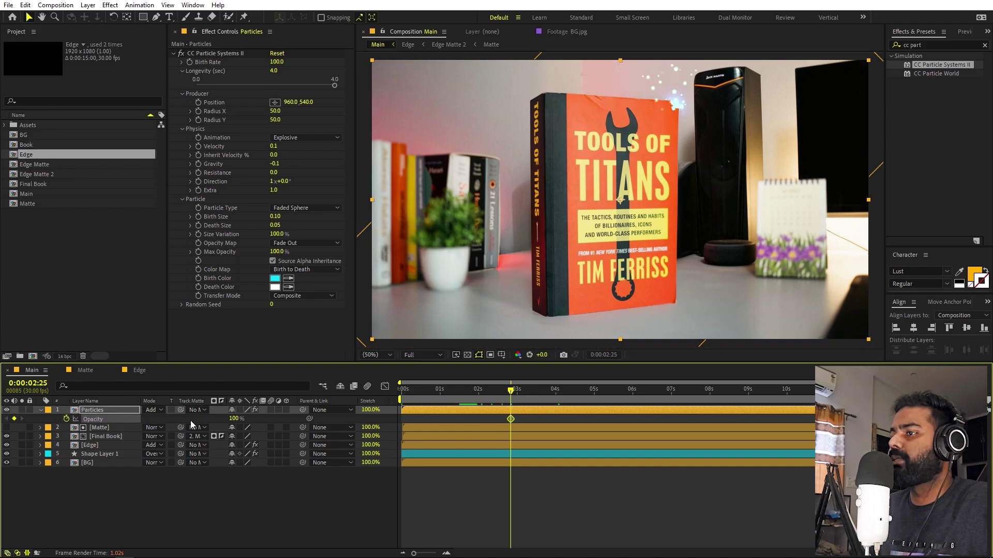
{"action": "key", "text": "shift+Page_Down"}
{"action": "key", "text": "shift+Page_Down"}
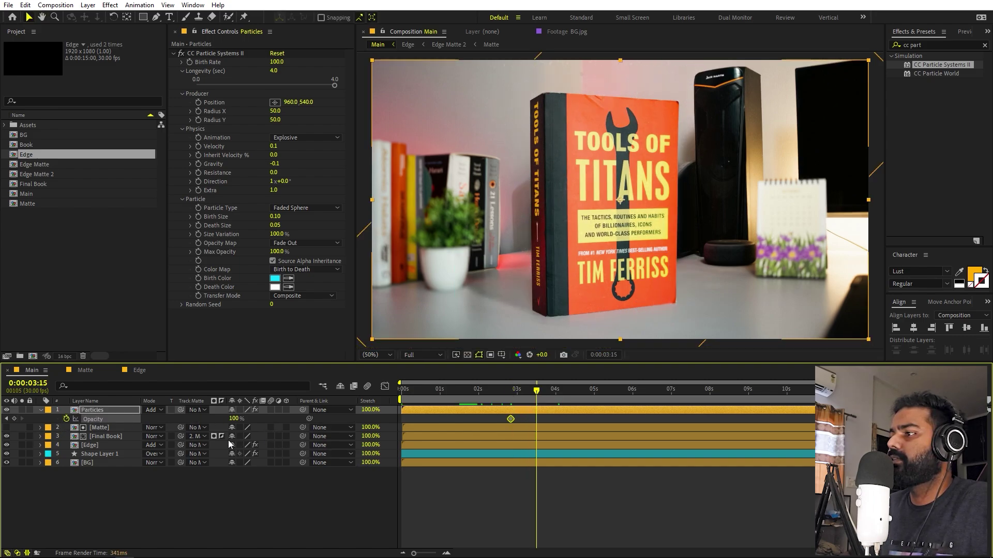
{"action": "left_click_drag", "start_coordinate": [233, 421], "coordinate": [175, 421]}
Step: Preview the fade, move the first Opacity keyframe earlier to about 2.5s, and check the result
{"action": "key", "text": "Home"}
{"action": "key", "text": "space"}
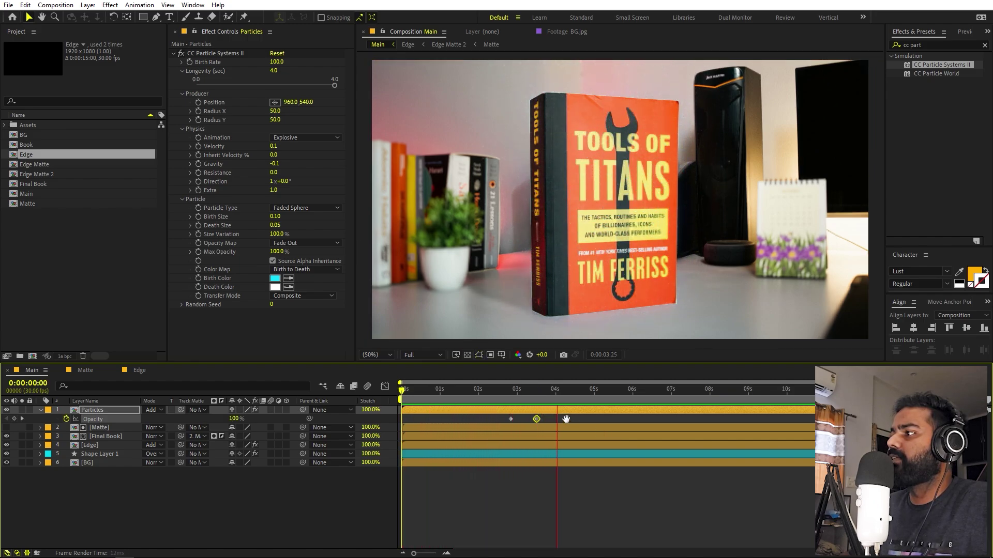
{"action": "key", "text": "space"}
{"action": "left_click_drag", "start_coordinate": [510, 419], "coordinate": [497, 419]}
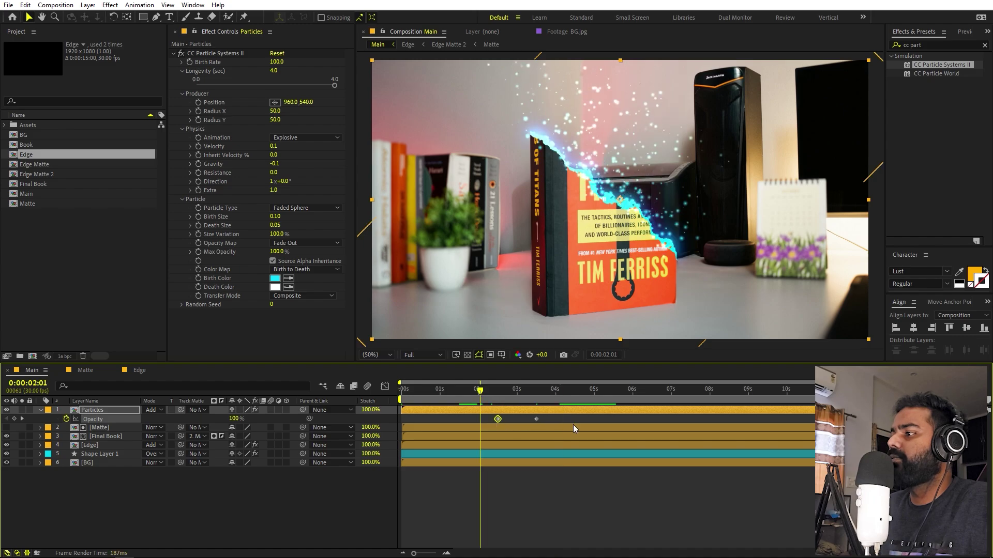
{"action": "left_click", "coordinate": [548, 401]}
{"action": "left_click", "coordinate": [554, 403]}
{"action": "left_click", "coordinate": [104, 463]}
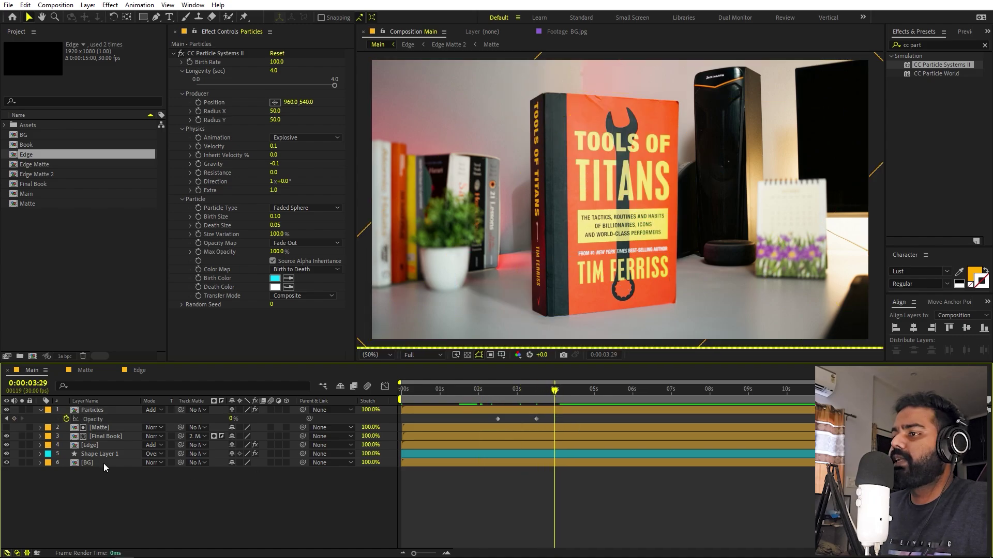
{"action": "left_click", "coordinate": [40, 410]}
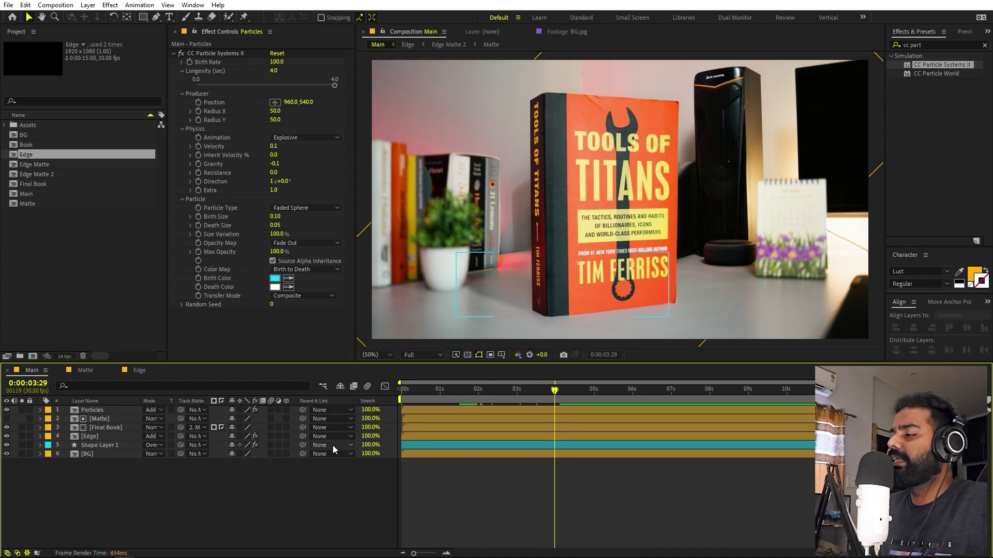
{"action": "left_click", "coordinate": [498, 391]}
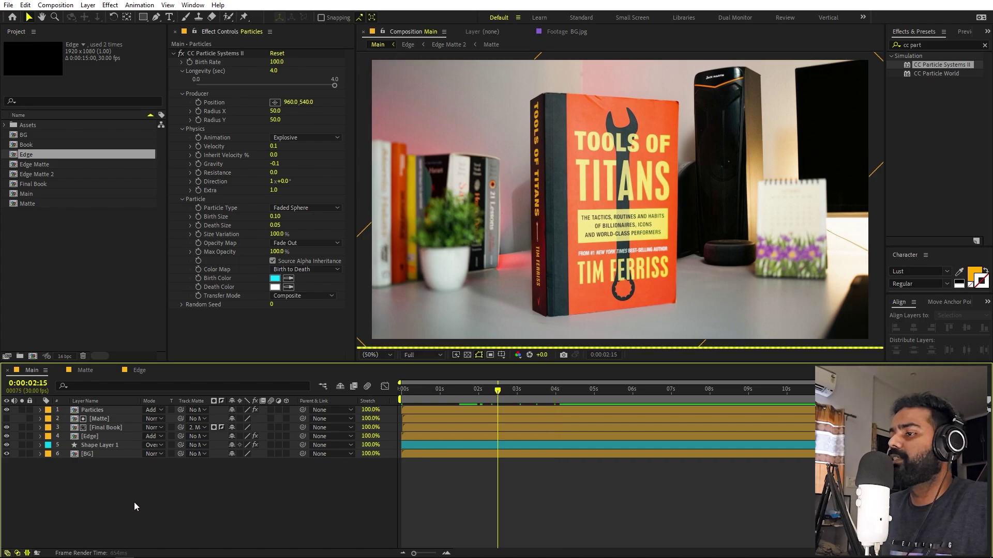
Step: Add a new adjustment layer and apply the Transform effect to it
{"action": "right_click", "coordinate": [128, 513]}
{"action": "mouse_move", "coordinate": [227, 385]}
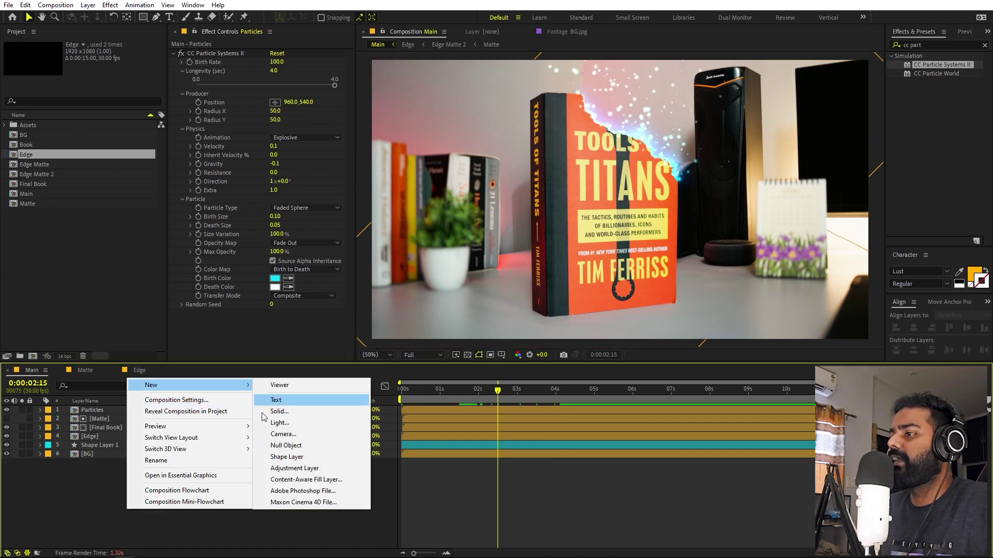
{"action": "left_click", "coordinate": [286, 473]}
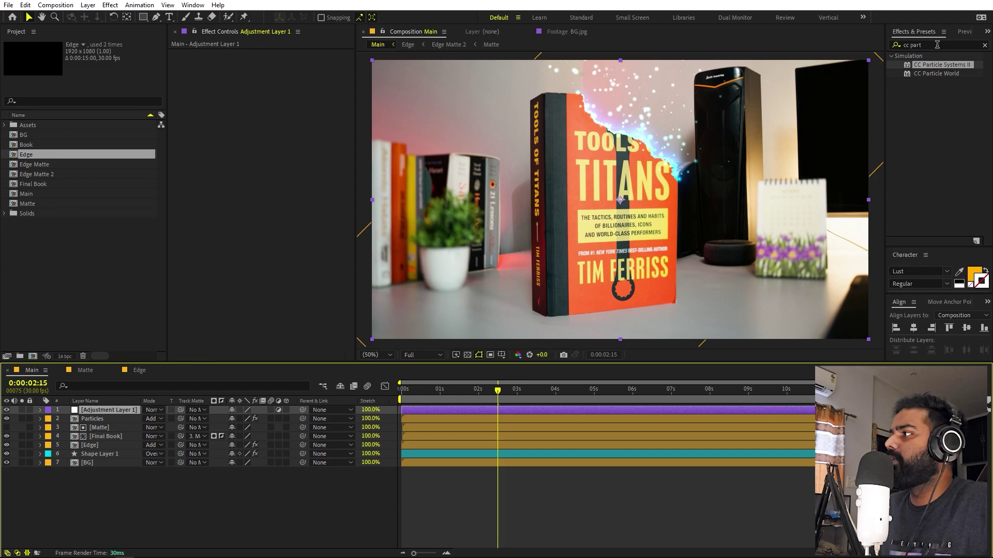
{"action": "key", "text": "ctrl+5"}
{"action": "type", "text": "trans"}
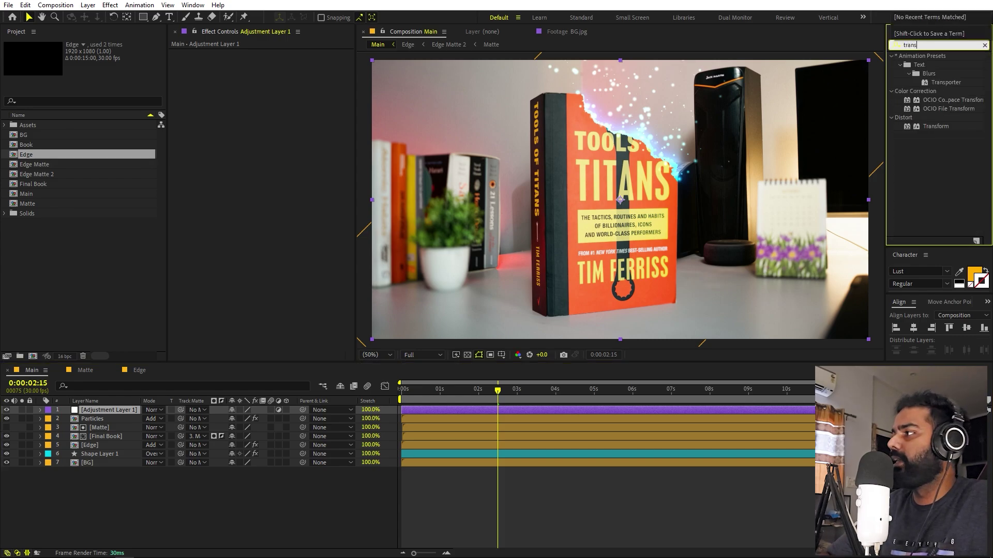
{"action": "left_click_drag", "start_coordinate": [943, 126], "coordinate": [537, 411]}
Step: Add a Slider Control to the adjustment layer and duplicate it as Slider Control 2
{"action": "left_click", "coordinate": [925, 47]}
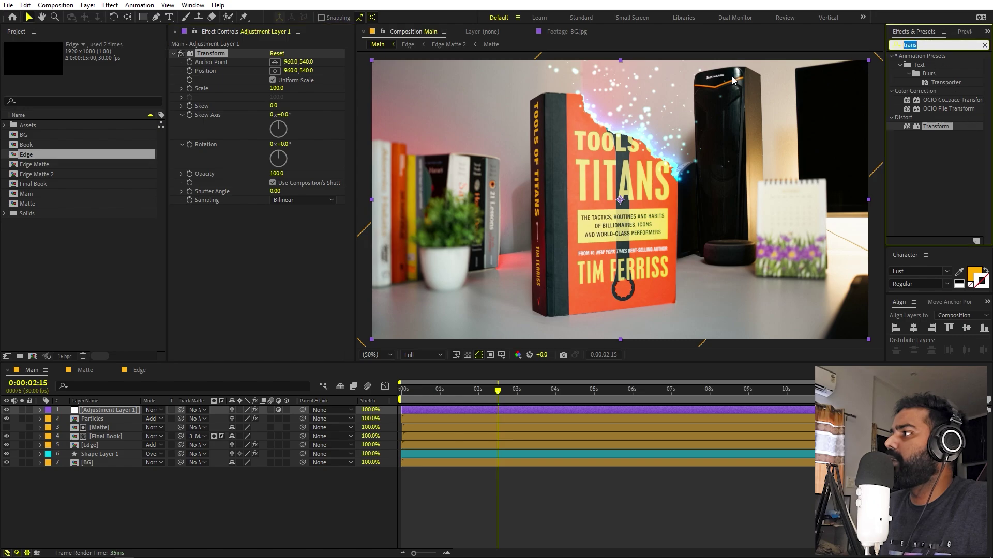
{"action": "type", "text": "slider"}
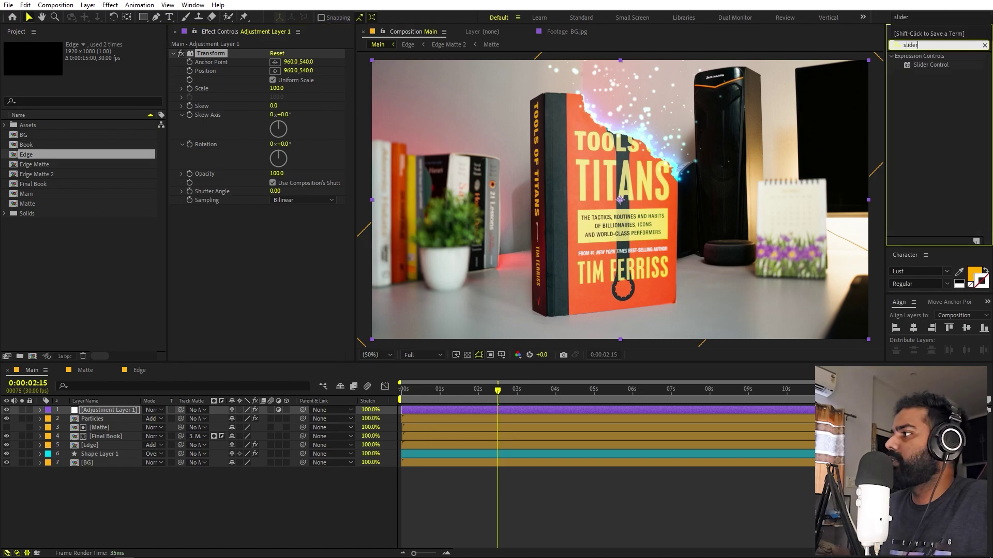
{"action": "left_click_drag", "start_coordinate": [928, 69], "coordinate": [219, 252]}
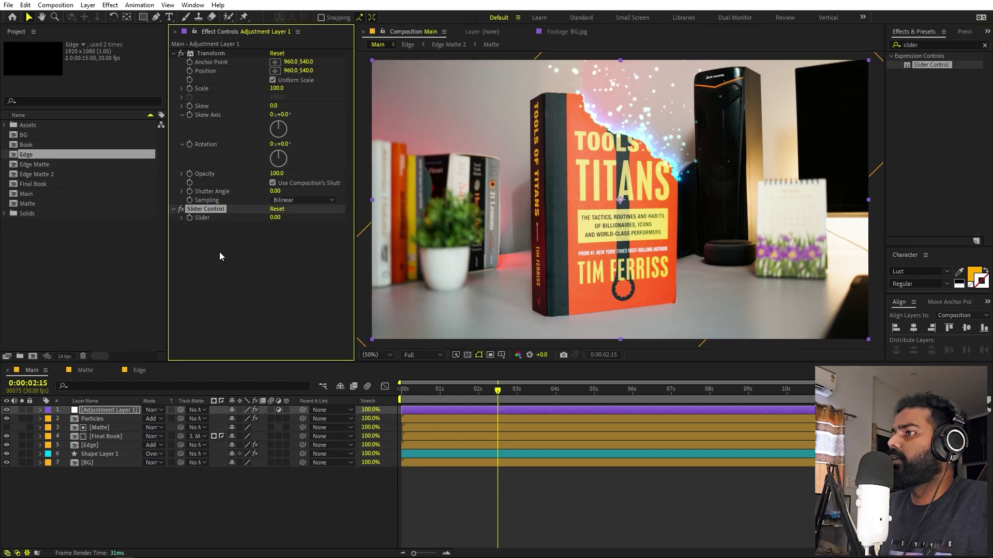
{"action": "key", "text": "ctrl+d"}
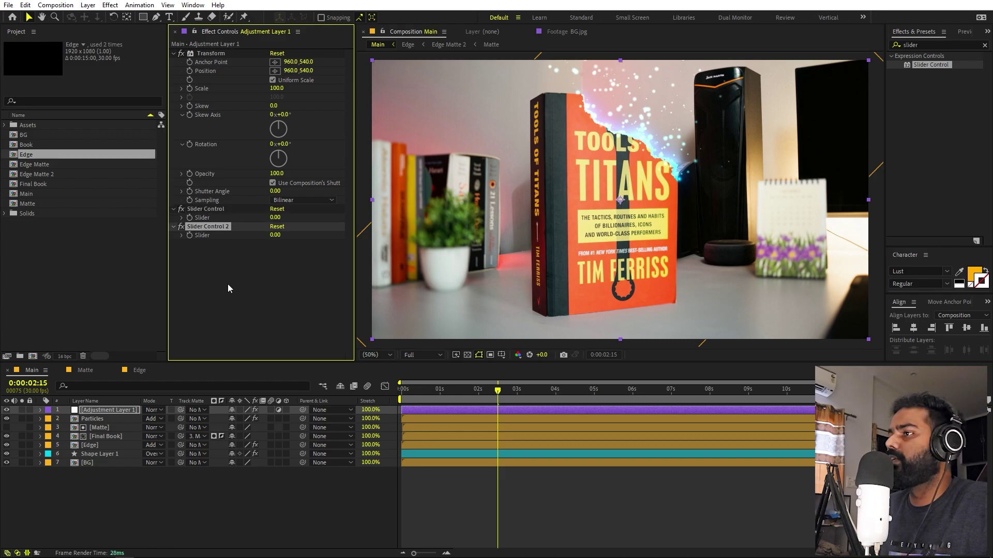
{"action": "left_click", "coordinate": [267, 259]}
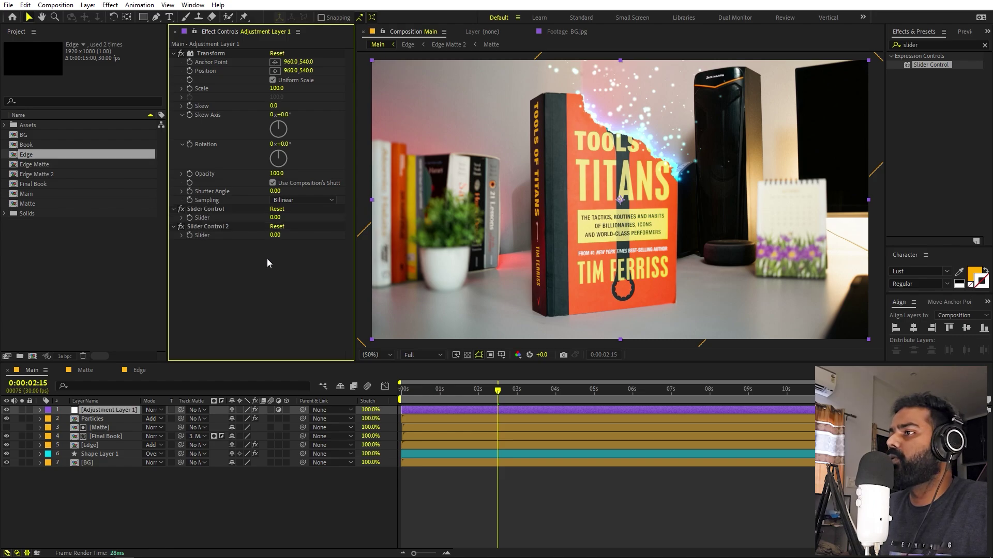
Step: Add a wiggle() expression to Position, linking frequency to Slider 1 and amount to Slider 2
{"action": "left_click", "coordinate": [189, 73], "text": "alt"}
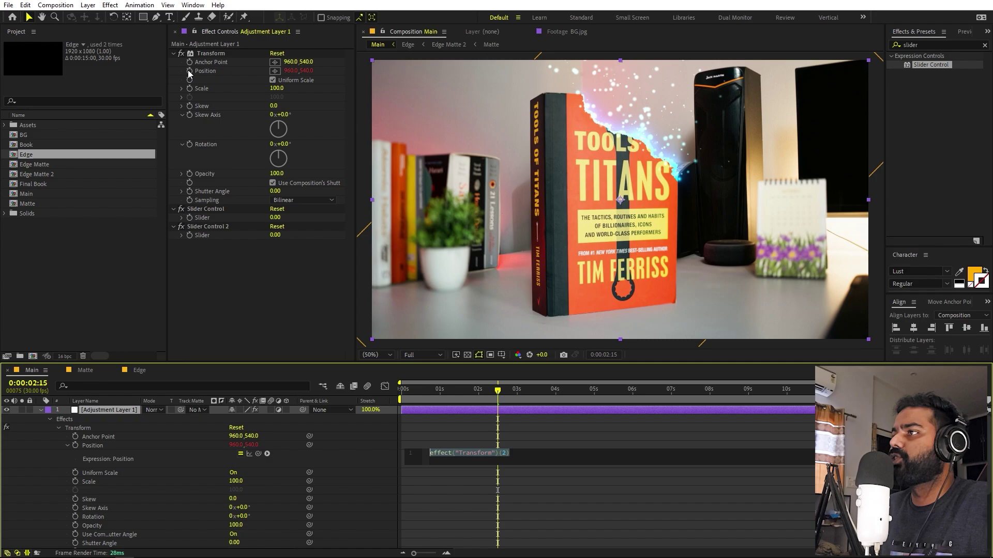
{"action": "type", "text": "wig"}
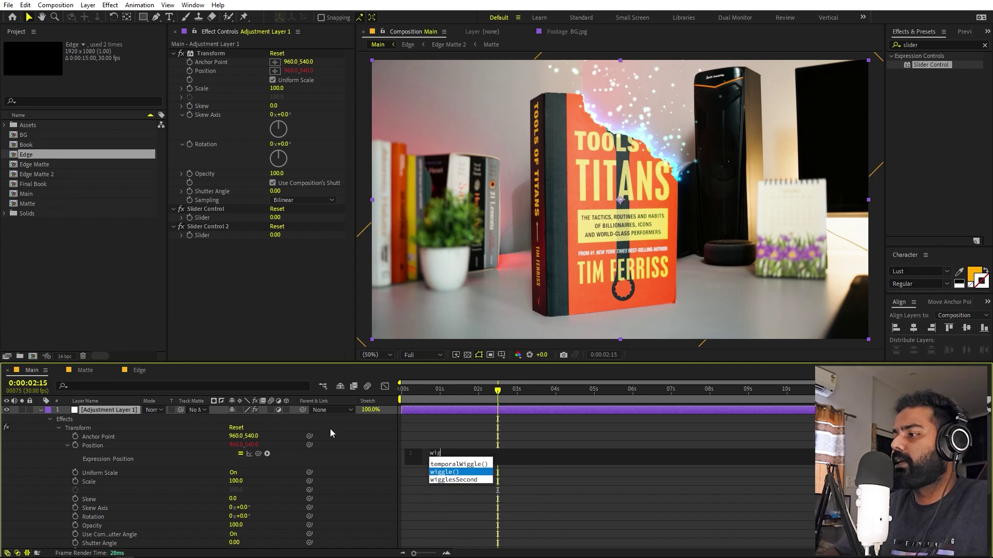
{"action": "left_click", "coordinate": [455, 473]}
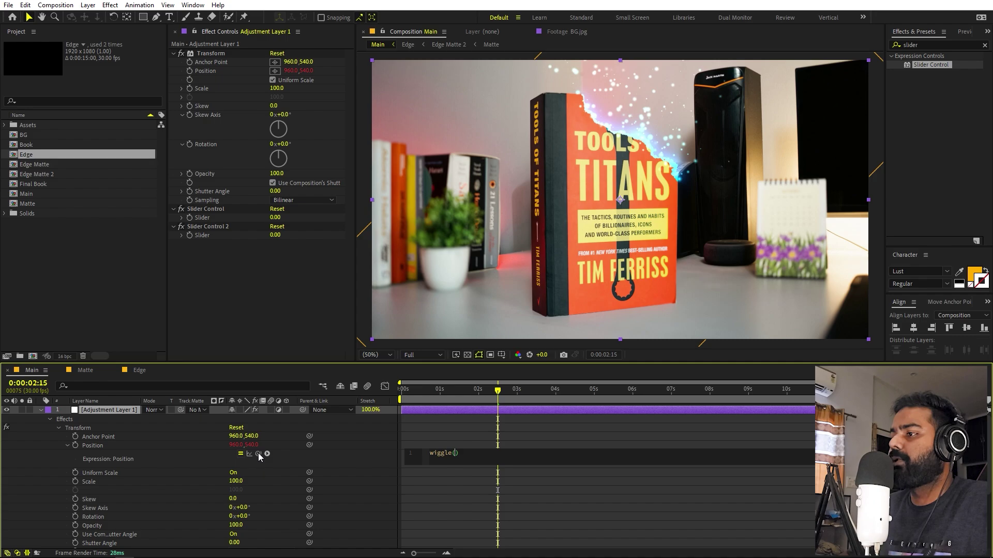
{"action": "left_click_drag", "start_coordinate": [258, 454], "coordinate": [202, 218]}
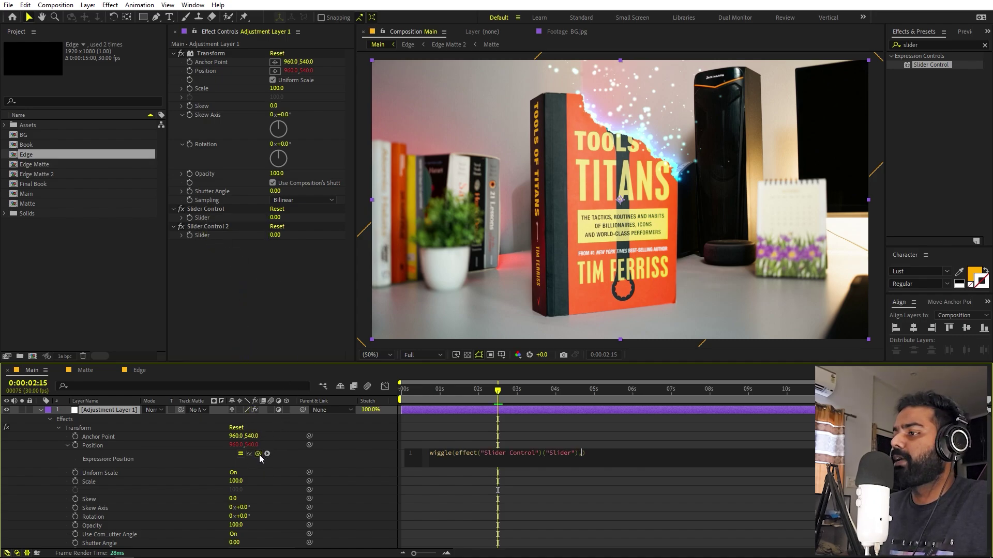
{"action": "left_click_drag", "start_coordinate": [259, 454], "coordinate": [202, 235]}
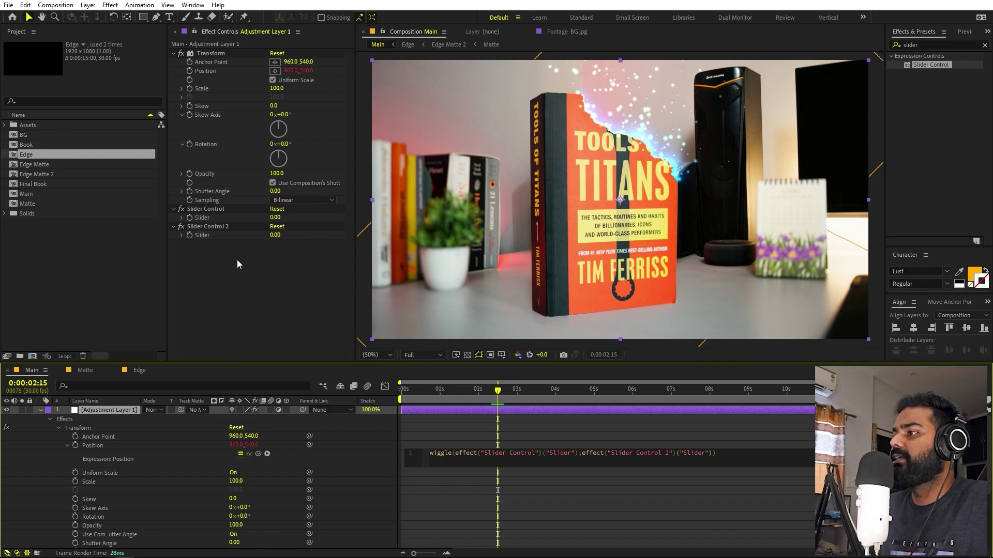
{"action": "left_click", "coordinate": [596, 426]}
{"action": "left_click", "coordinate": [40, 409]}
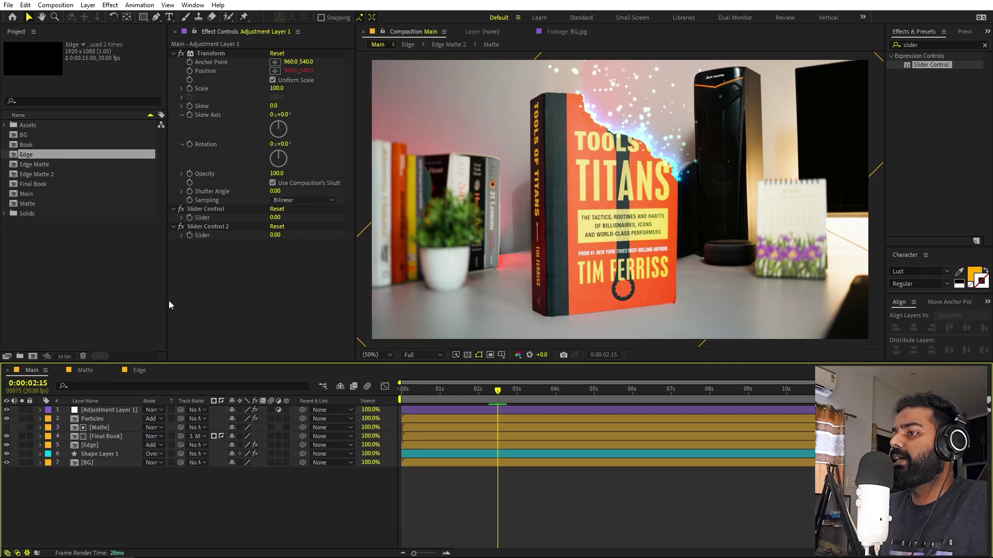
Step: Set starting keyframes on both sliders at frame 26, before the shake begins
{"action": "left_click_drag", "start_coordinate": [441, 392], "coordinate": [438, 395]}
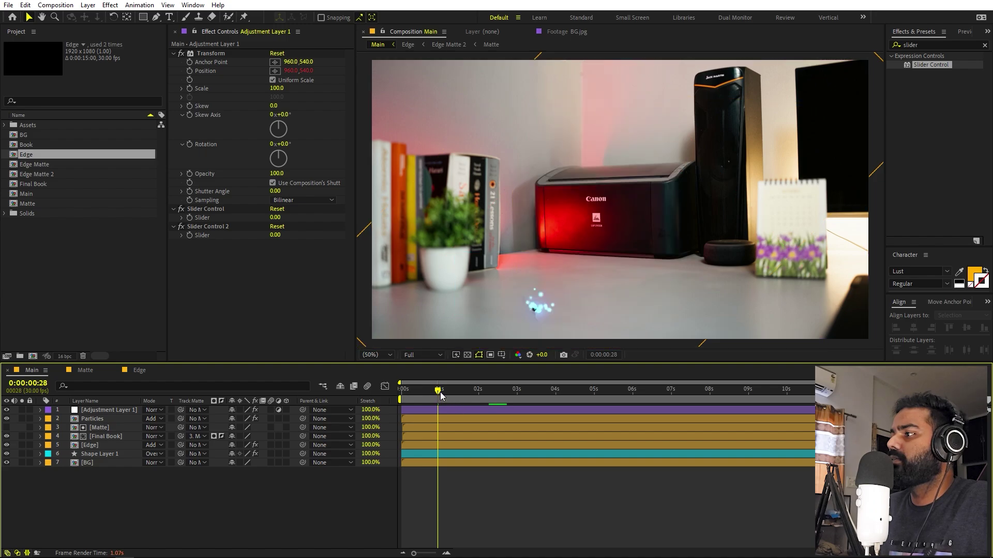
{"action": "left_click_drag", "start_coordinate": [438, 395], "coordinate": [436, 395]}
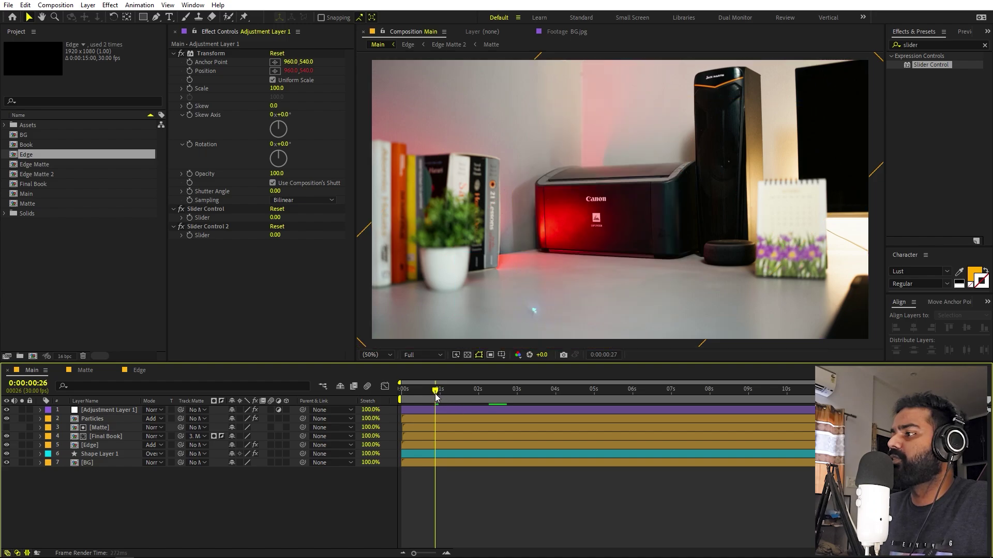
{"action": "left_click", "coordinate": [197, 212]}
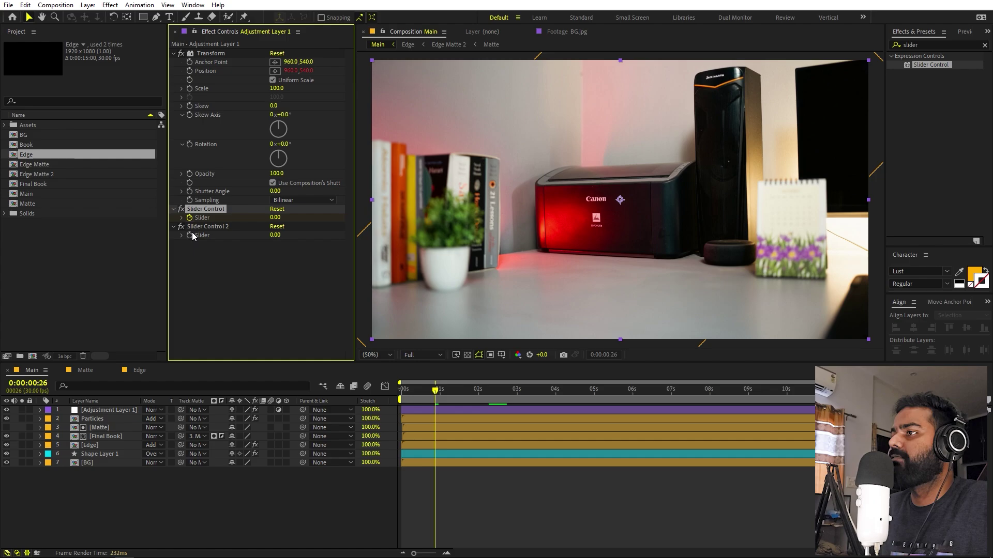
{"action": "left_click", "coordinate": [205, 226]}
{"action": "key", "text": "u"}
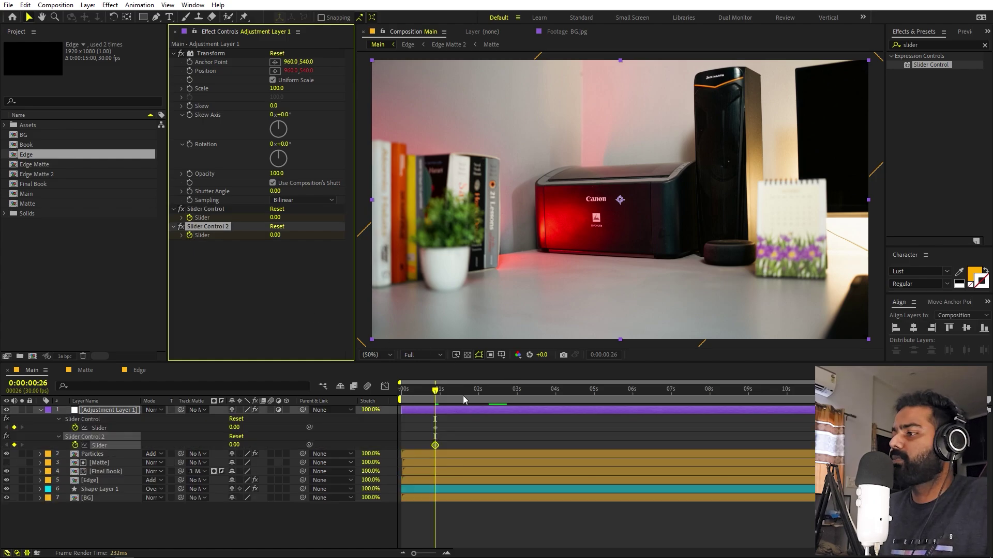
Step: At about 1:28, key a peak value of 50 on the sliders
{"action": "left_click_drag", "start_coordinate": [464, 395], "coordinate": [476, 402]}
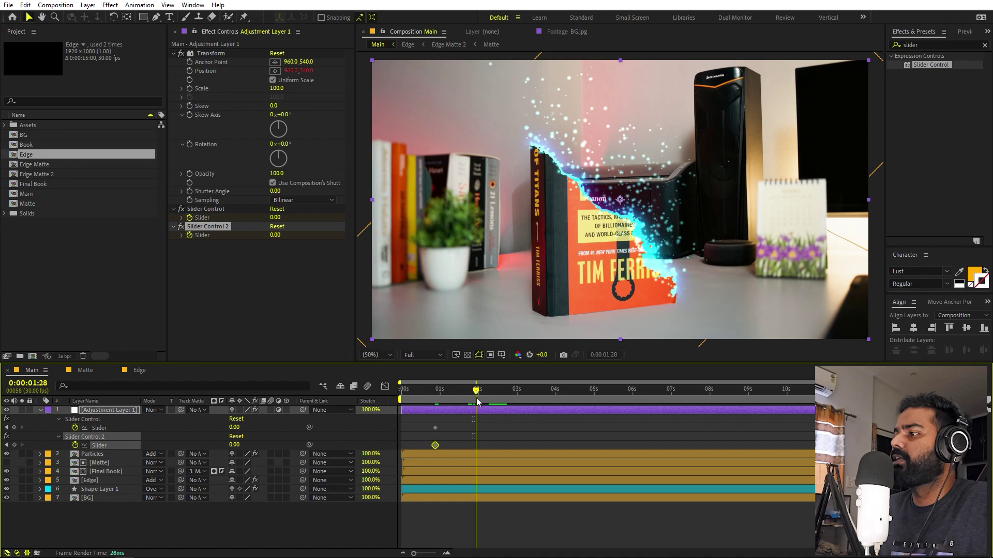
{"action": "left_click", "coordinate": [220, 251]}
{"action": "left_click", "coordinate": [275, 218]}
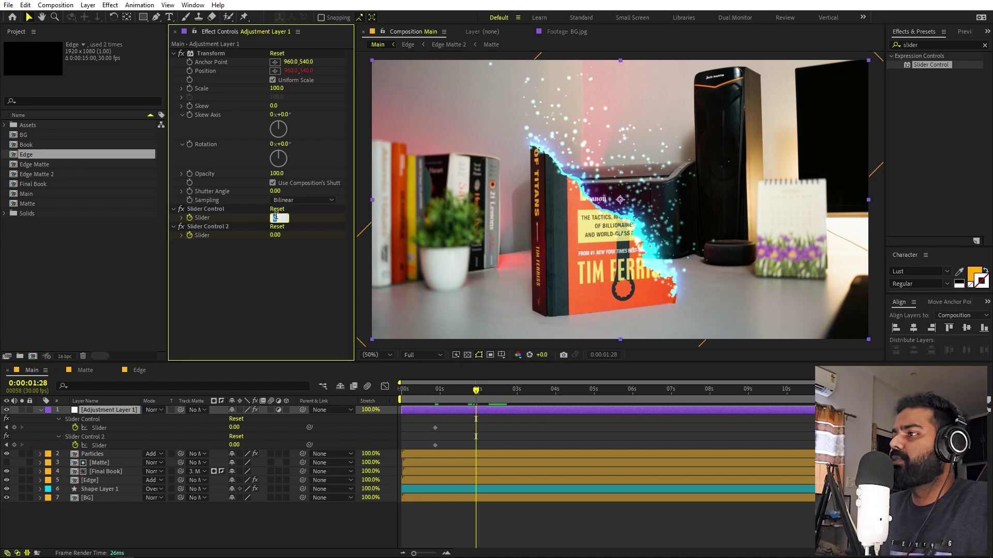
{"action": "key", "text": "Tab"}
{"action": "type", "text": "50"}
{"action": "key", "text": "Return"}
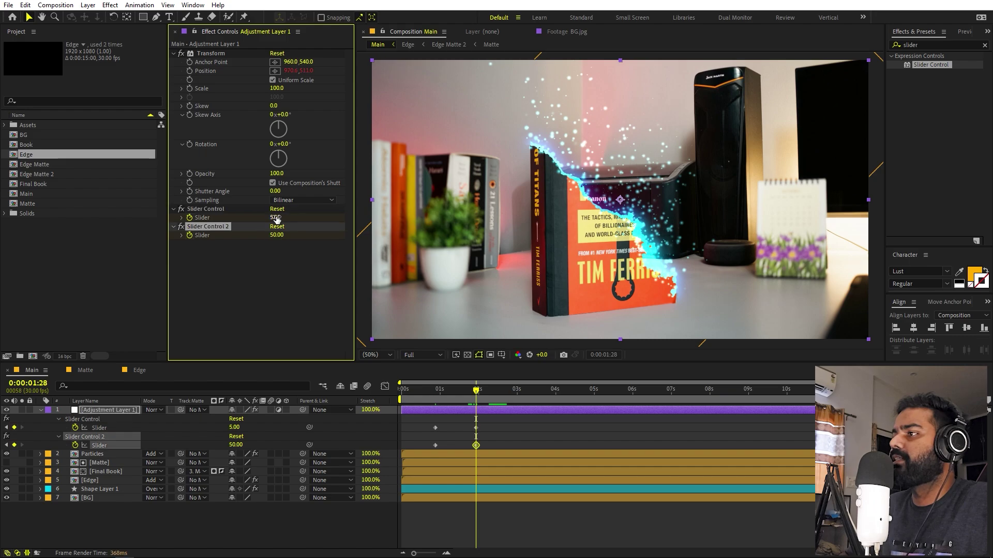
Step: Later, where the book is revealed, key both sliders back to 0 so the shake stops
{"action": "left_click_drag", "start_coordinate": [479, 392], "coordinate": [514, 396]}
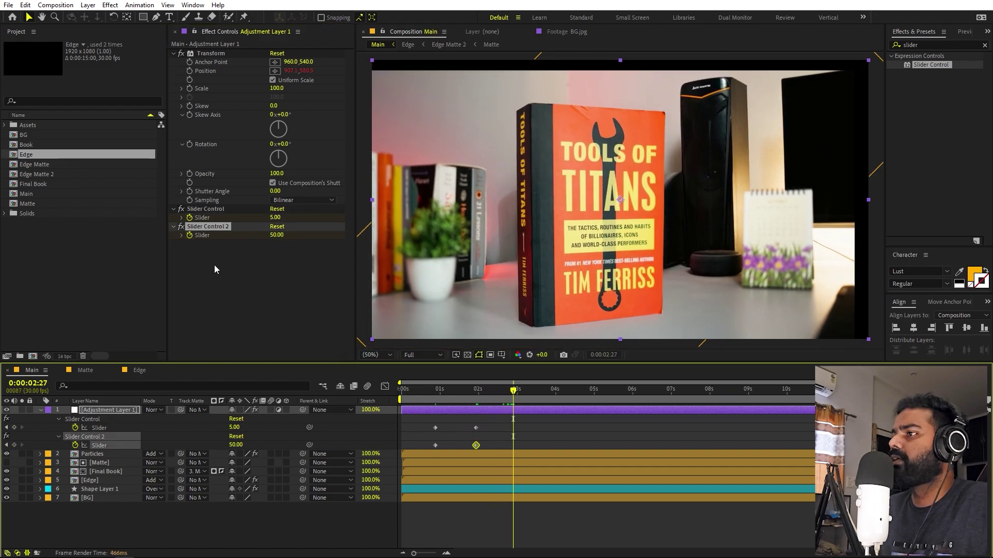
{"action": "left_click", "coordinate": [274, 217]}
{"action": "key", "text": "Tab"}
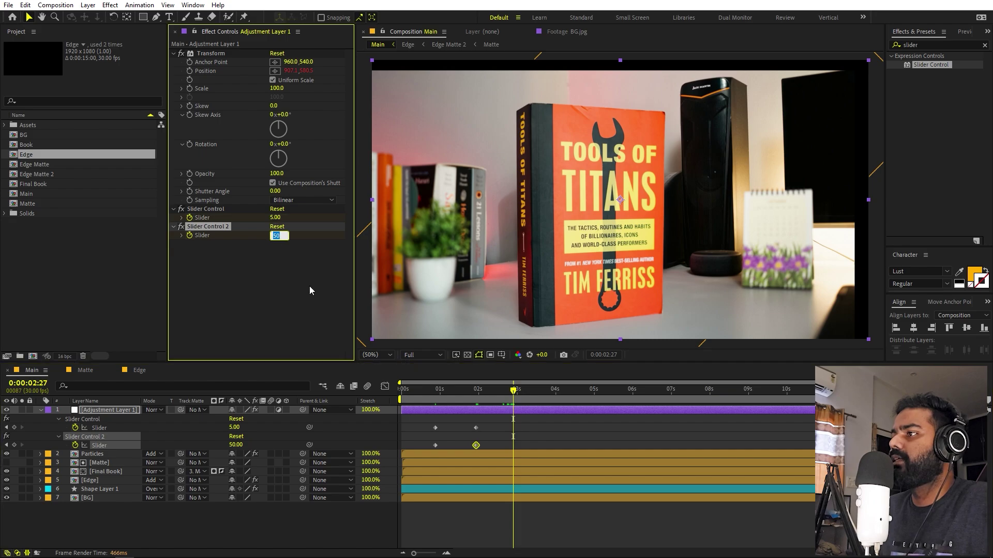
{"action": "type", "text": "0"}
{"action": "left_click", "coordinate": [274, 218]}
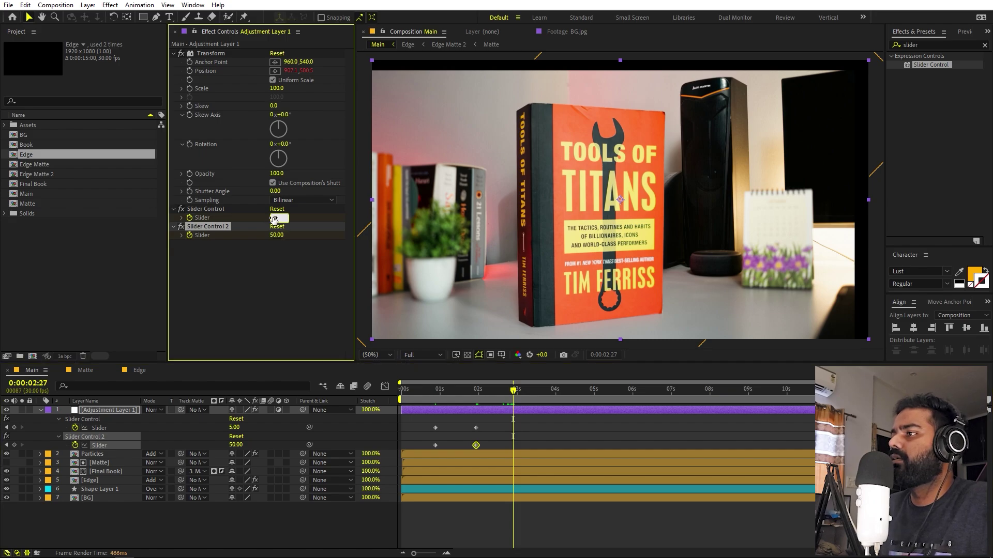
{"action": "type", "text": "0"}
{"action": "key", "text": "Return"}
Step: Preview the shake from an early frame, then return to the 1:28 keyframe
{"action": "left_click", "coordinate": [419, 396]}
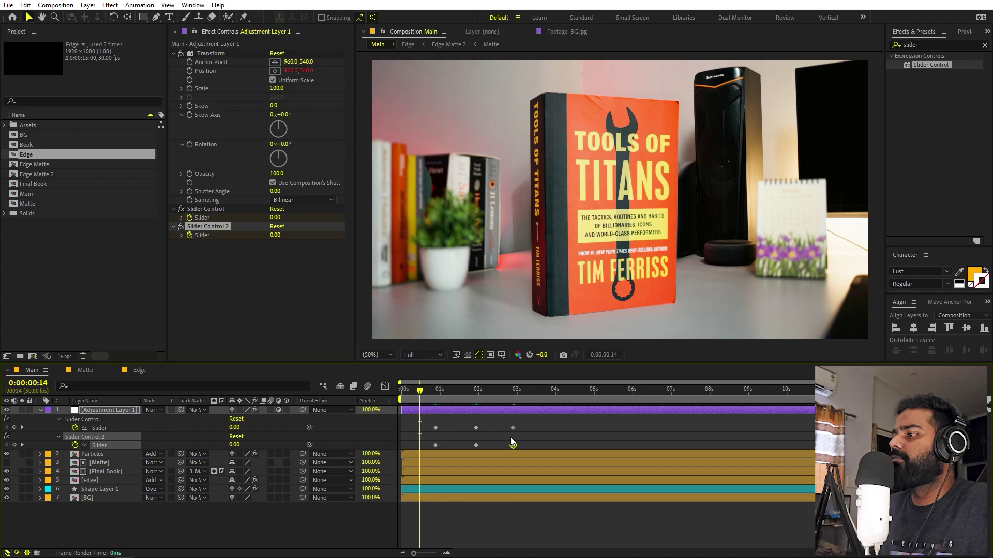
{"action": "key", "text": "space"}
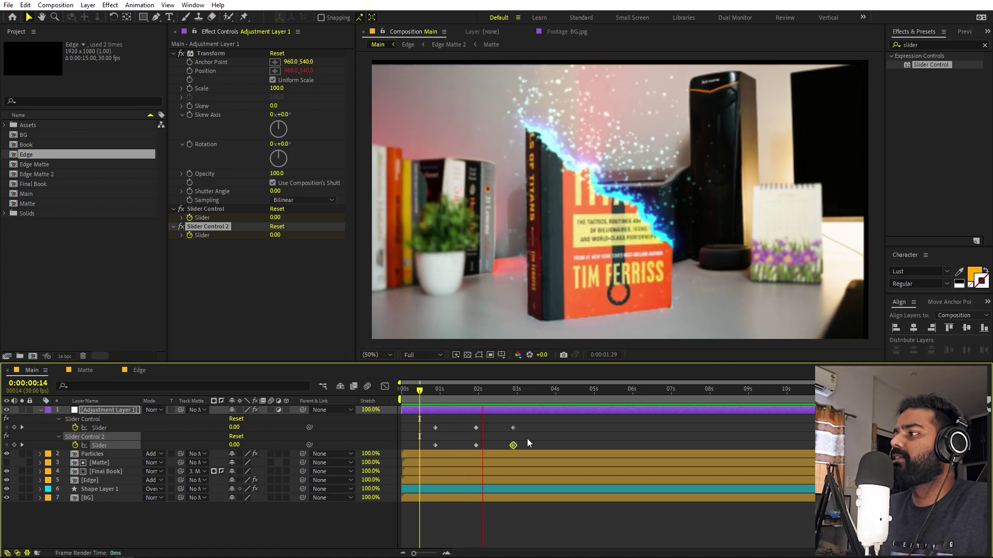
{"action": "key", "text": "space"}
{"action": "key", "text": "j"}
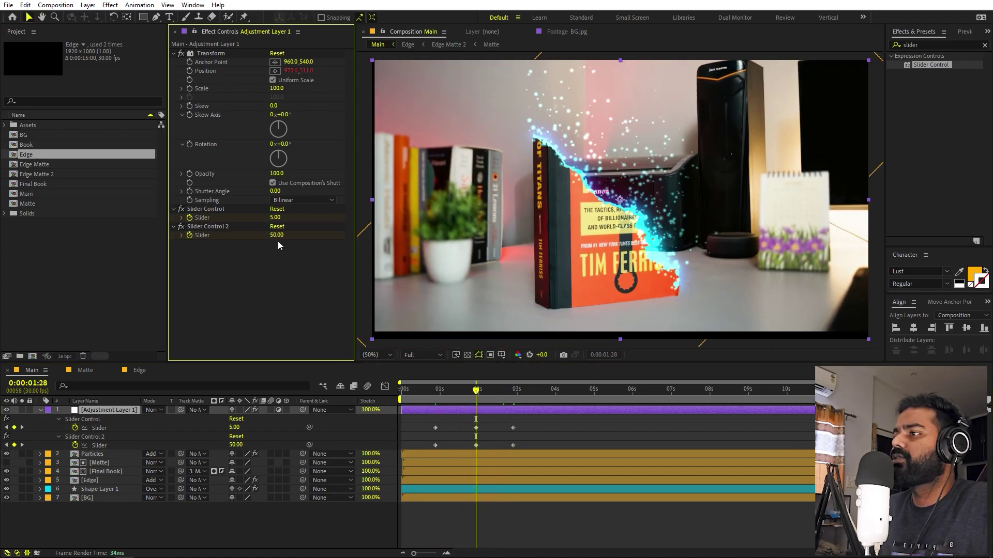
Step: At 1:28, set the first slider to 50 and Slider Control 2 to 10
{"action": "left_click", "coordinate": [276, 217]}
{"action": "type", "text": "50"}
{"action": "key", "text": "Return"}
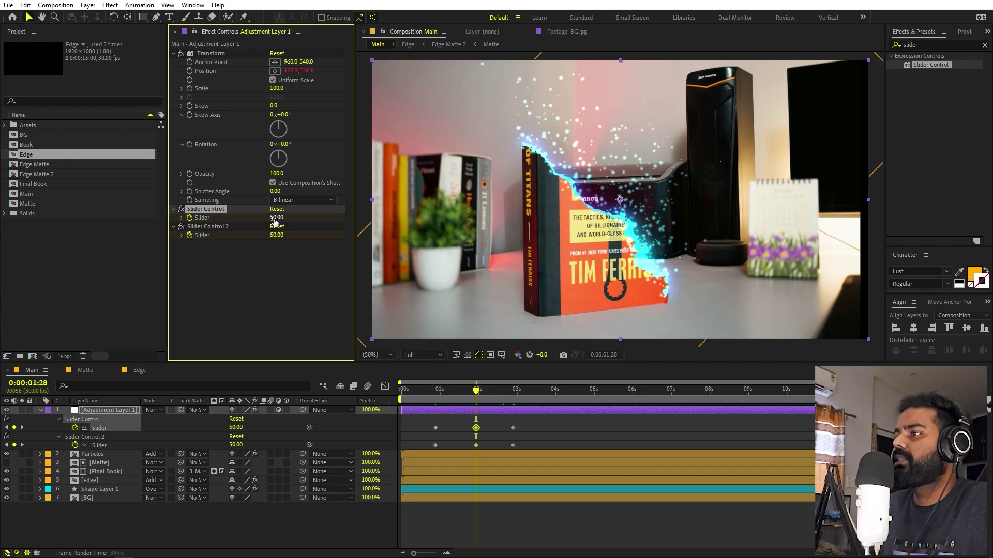
{"action": "left_click", "coordinate": [277, 235]}
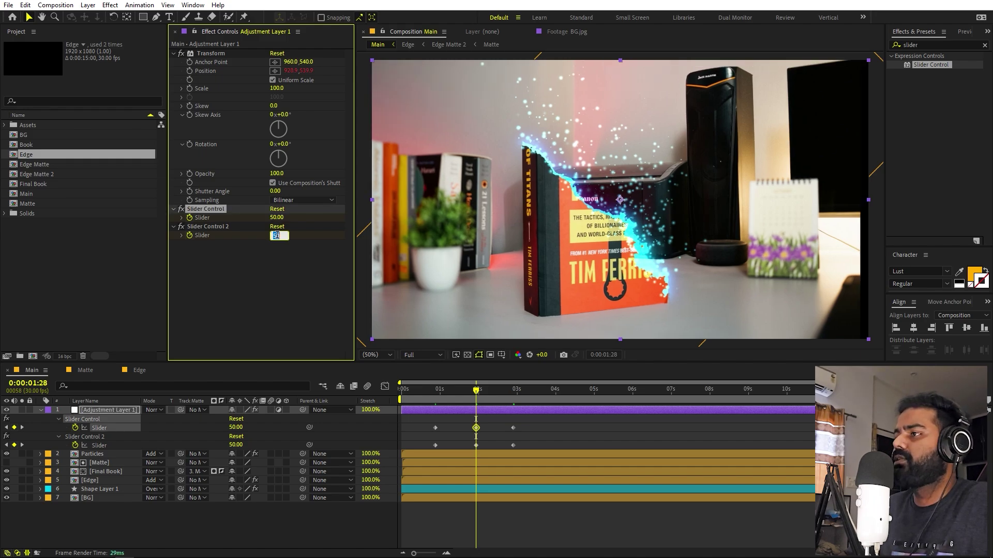
{"action": "type", "text": "10"}
{"action": "key", "text": "Return"}
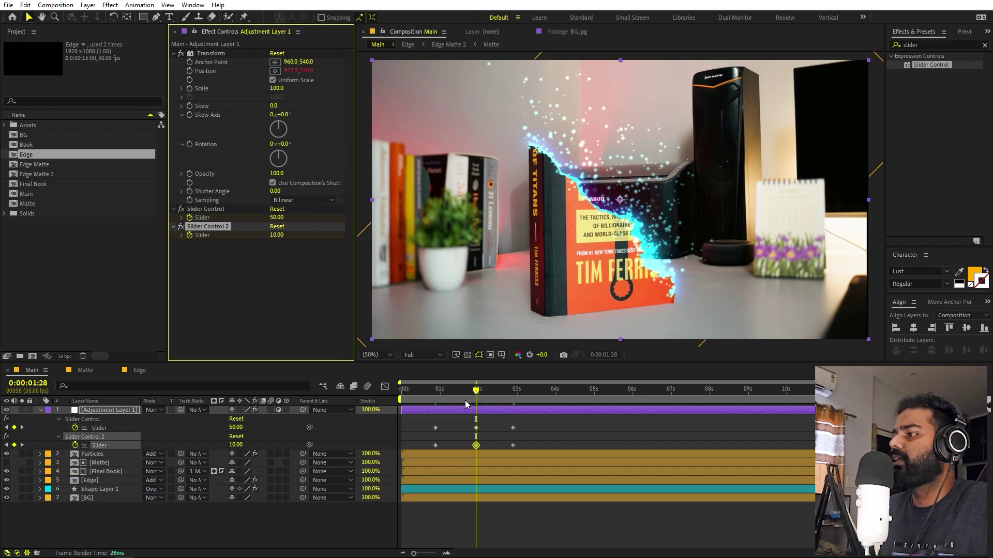
Step: RAM-preview the reveal from just before it, then step back to 1:24
{"action": "left_click", "coordinate": [433, 394]}
{"action": "left_click_drag", "start_coordinate": [430, 393], "coordinate": [428, 393]}
{"action": "key", "text": "space"}
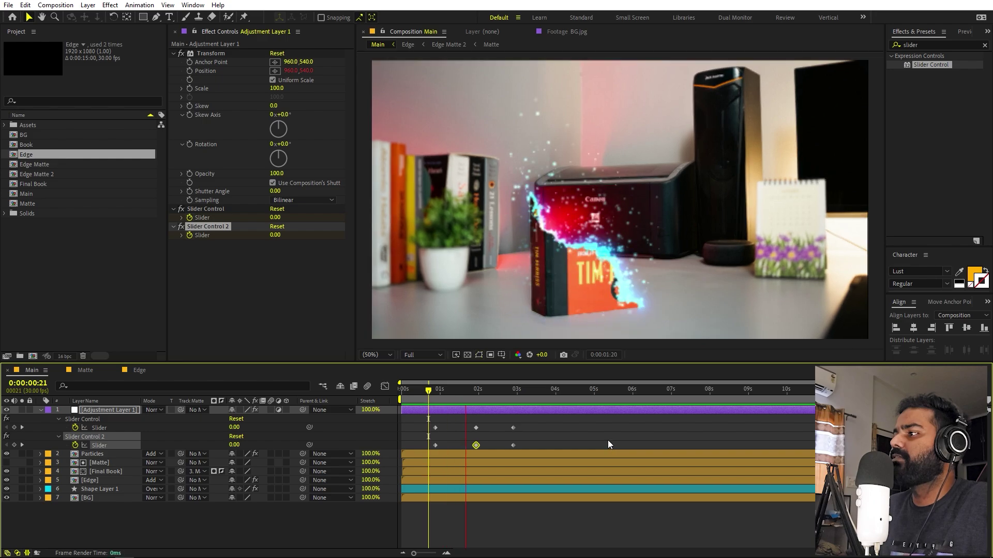
{"action": "left_click", "coordinate": [478, 405]}
{"action": "key", "text": "Page_Up"}
{"action": "key", "text": "Page_Up"}
{"action": "key", "text": "Page_Up"}
{"action": "key", "text": "Page_Up"}
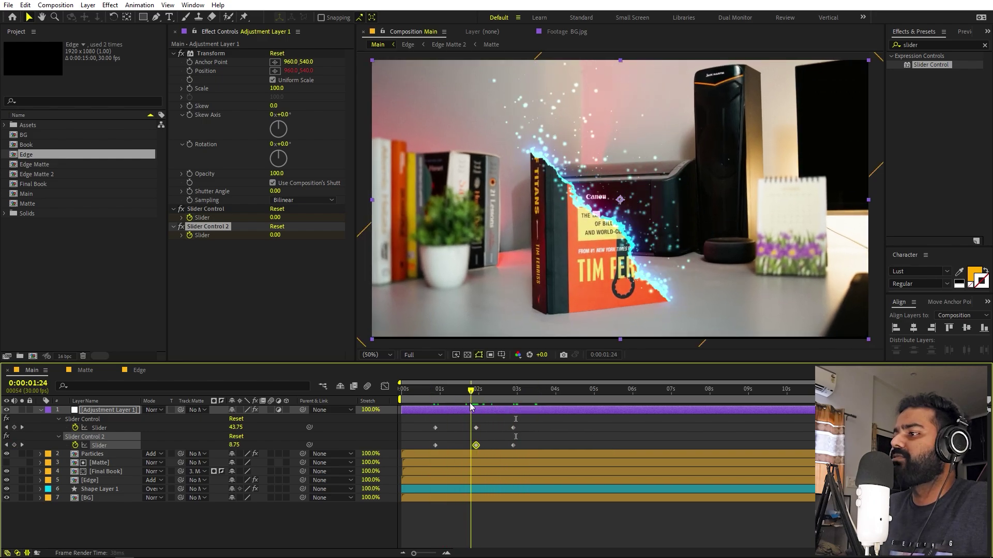
Step: Search 'moti' in Effects & Presets and apply Motion Tile to the adjustment layer
{"action": "scroll", "coordinate": [486, 315], "scroll_direction": "up", "scroll_amount": 1}
{"action": "left_click_drag", "start_coordinate": [444, 328], "coordinate": [750, 74]}
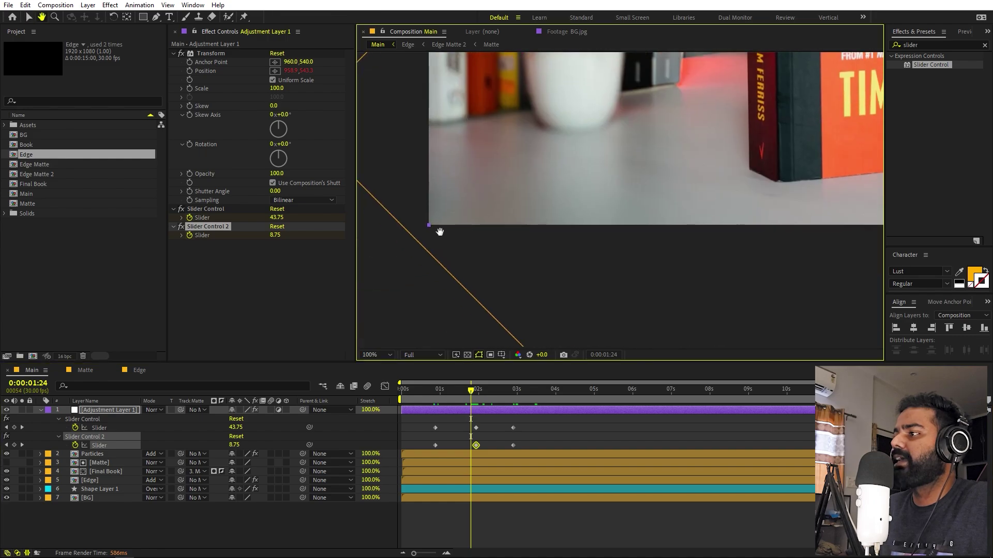
{"action": "left_click", "coordinate": [899, 31]}
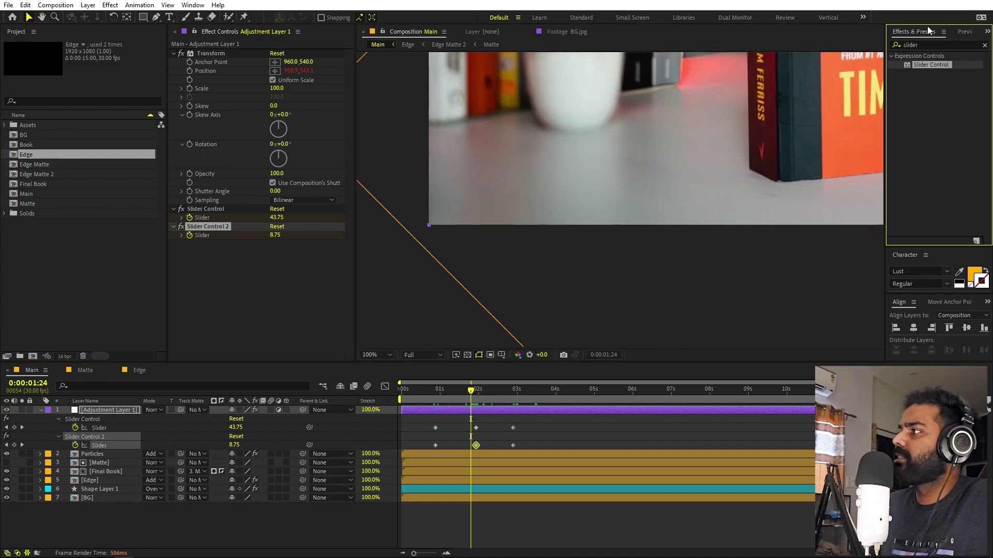
{"action": "left_click", "coordinate": [931, 46]}
{"action": "type", "text": "mo"}
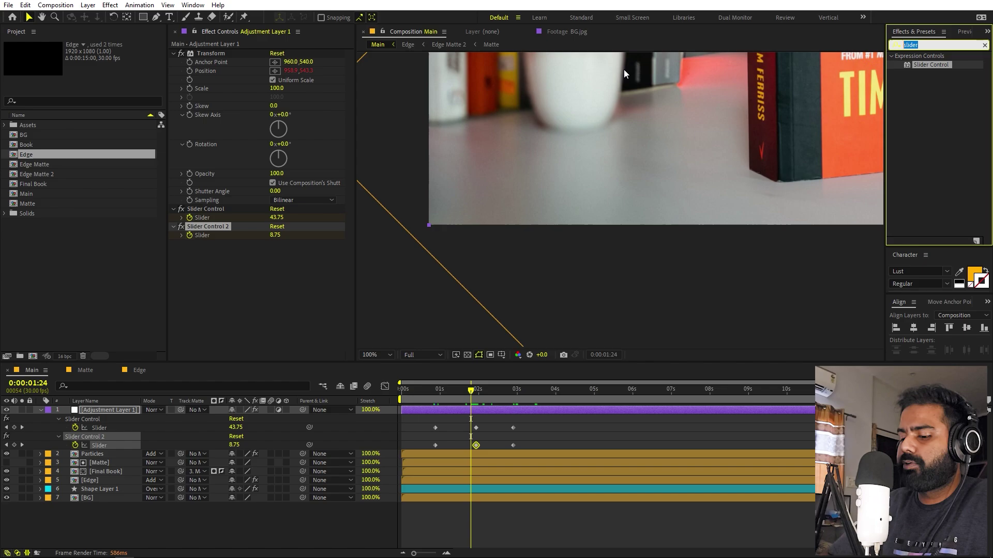
{"action": "type", "text": "ti"}
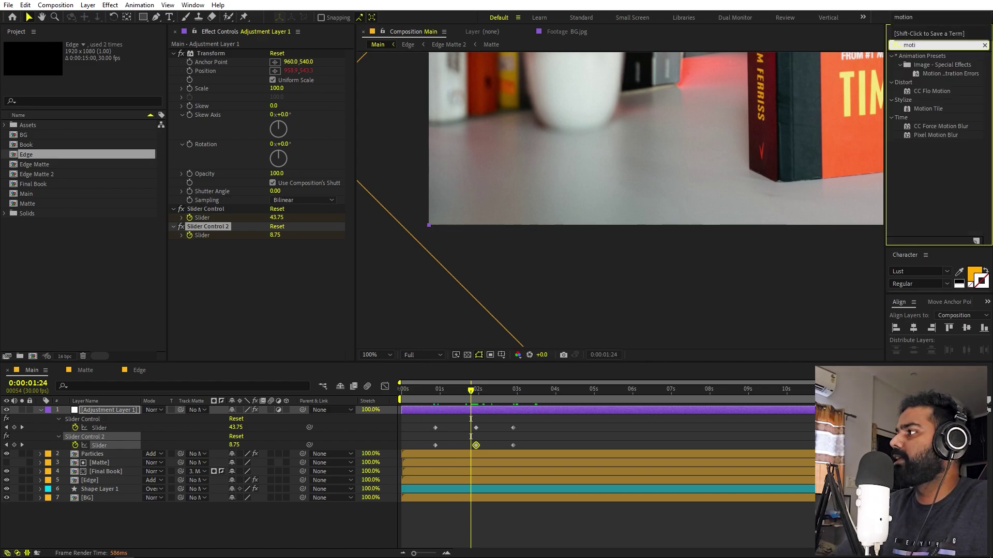
{"action": "left_click_drag", "start_coordinate": [931, 110], "coordinate": [217, 52]}
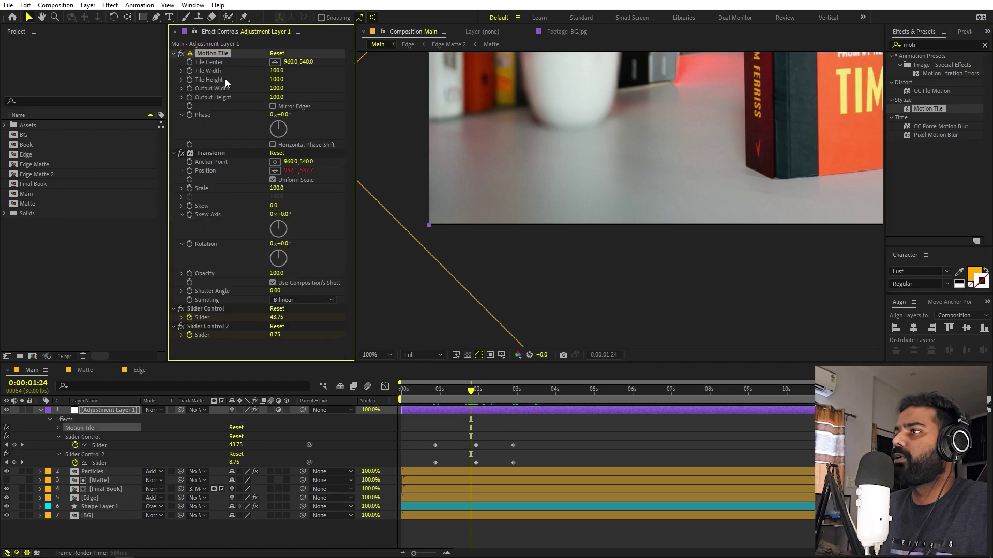
Step: Set Motion Tile Output Width and Height to 150 and turn on Mirror Edges
{"action": "left_click", "coordinate": [276, 88]}
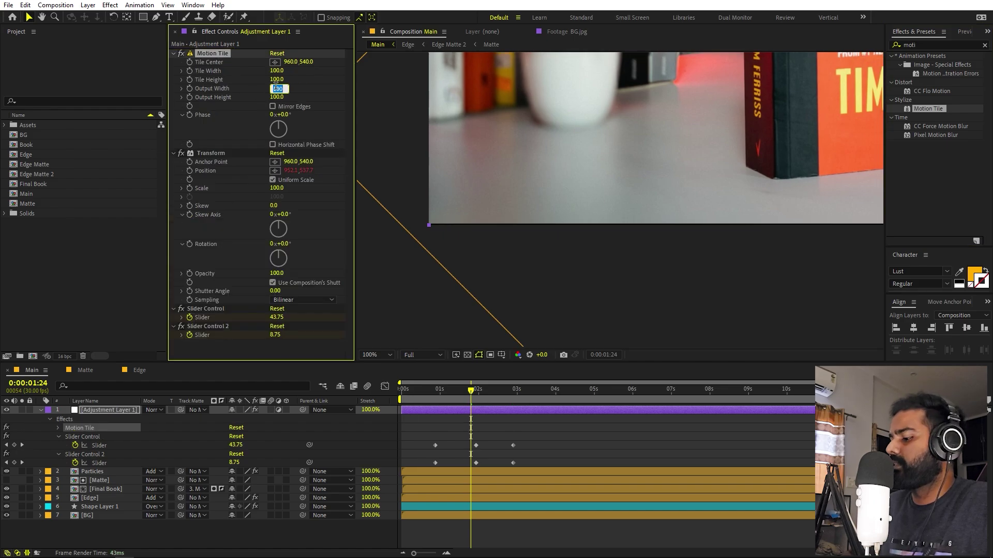
{"action": "type", "text": "150"}
{"action": "key", "text": "Tab"}
{"action": "type", "text": "1"}
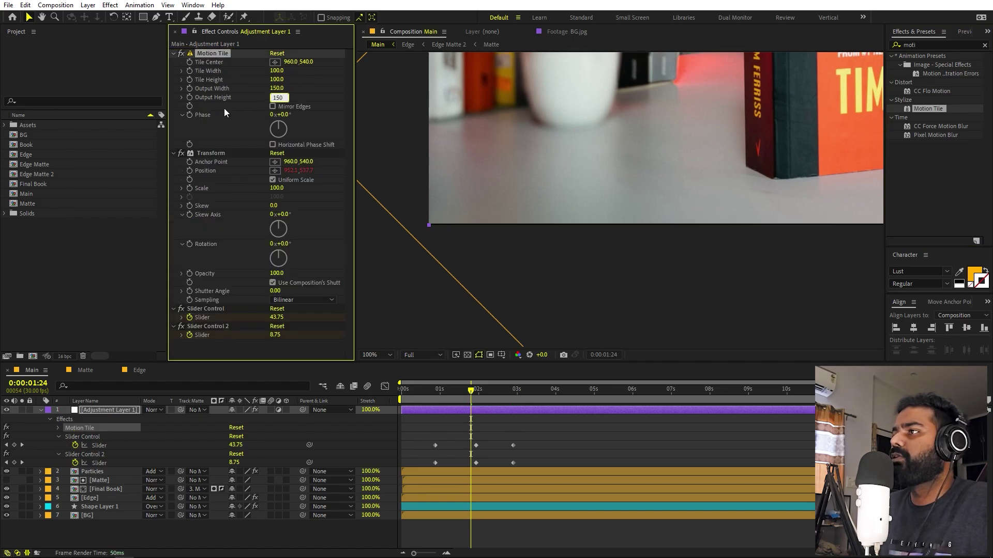
{"action": "type", "text": "50"}
{"action": "key", "text": "Return"}
{"action": "left_click", "coordinate": [268, 109]}
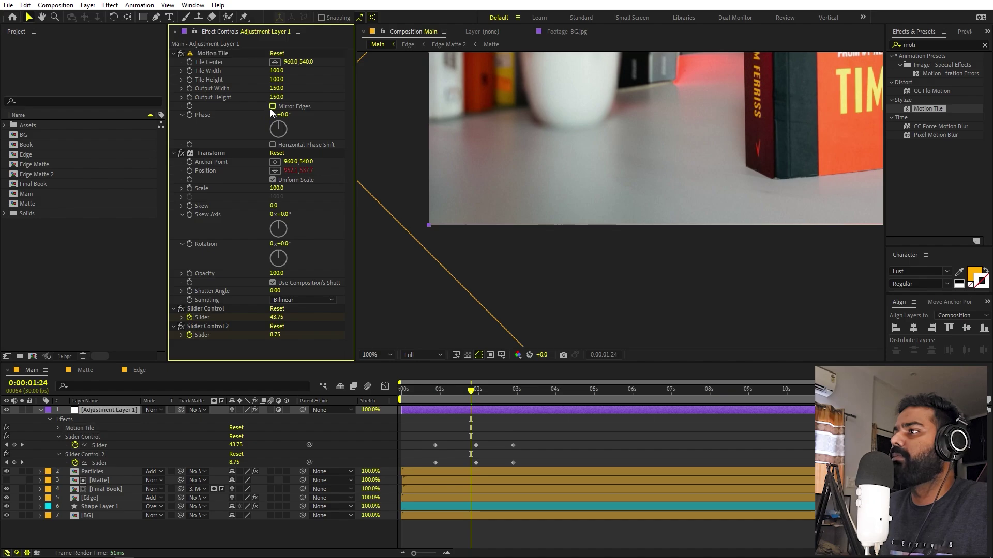
{"action": "left_click", "coordinate": [271, 107]}
Step: Fit the viewer back to 50% and preview the reveal from the start
{"action": "left_click", "coordinate": [389, 355]}
{"action": "left_click", "coordinate": [393, 373]}
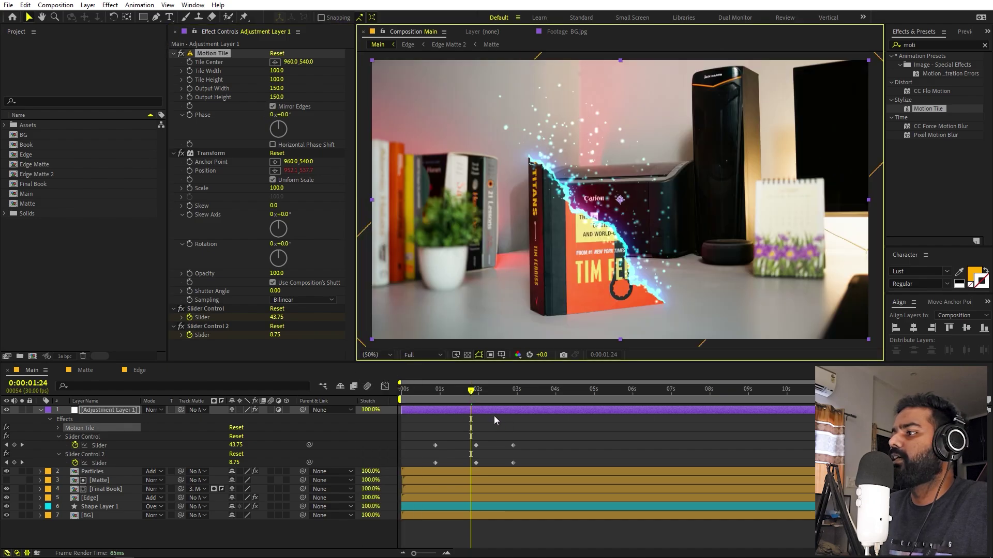
{"action": "left_click_drag", "start_coordinate": [488, 392], "coordinate": [125, 421]}
{"action": "key", "text": "space"}
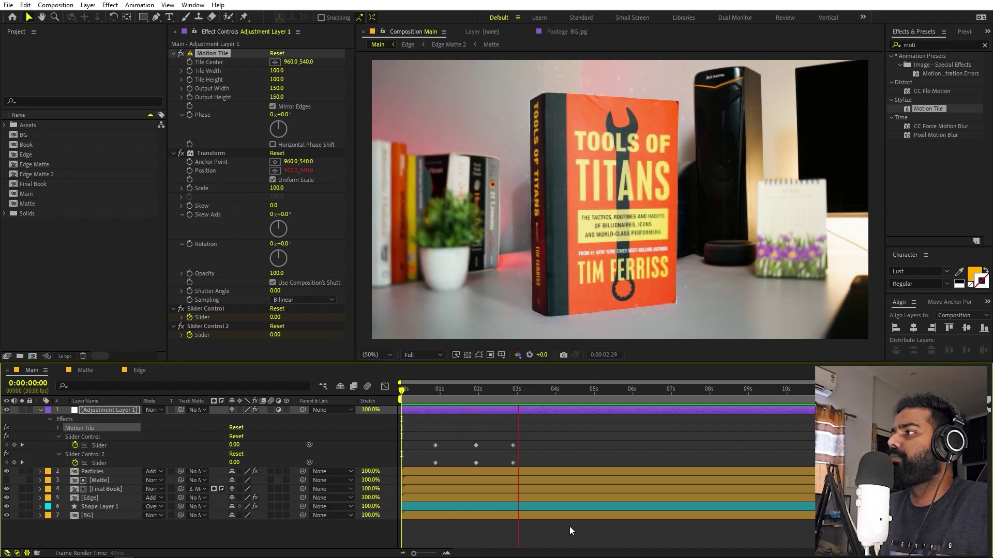
Step: Apply CC Vignette from a 'cc vi' search below the slider controls and lower Amount to 77
{"action": "left_click_drag", "start_coordinate": [494, 392], "coordinate": [517, 395]}
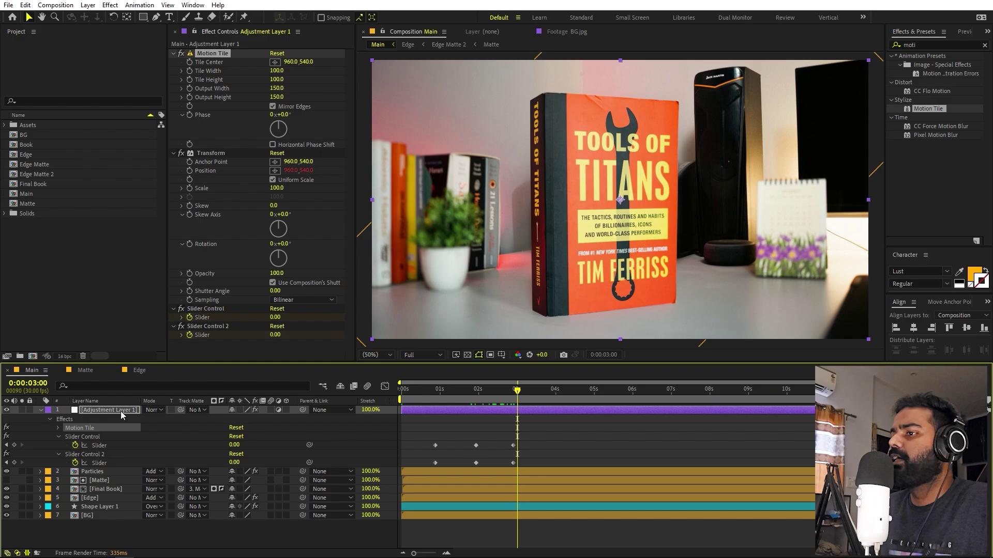
{"action": "left_click", "coordinate": [929, 226]}
{"action": "left_click", "coordinate": [931, 45]}
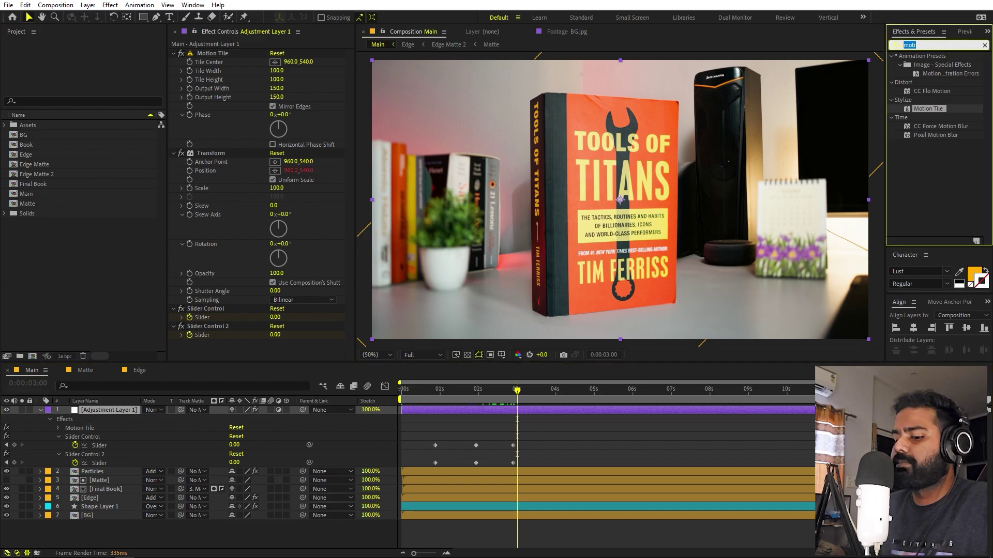
{"action": "type", "text": "cc vi"}
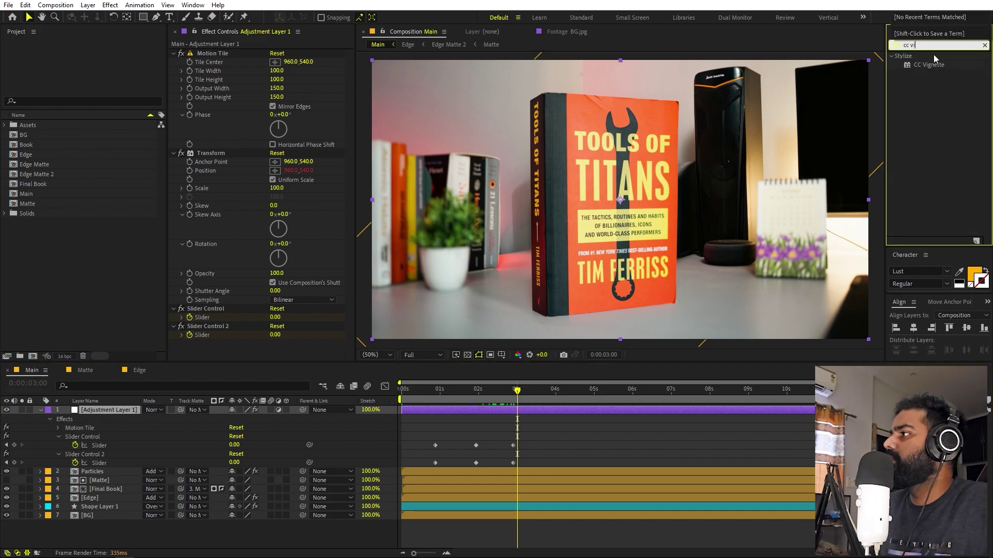
{"action": "left_click_drag", "start_coordinate": [929, 64], "coordinate": [217, 343]}
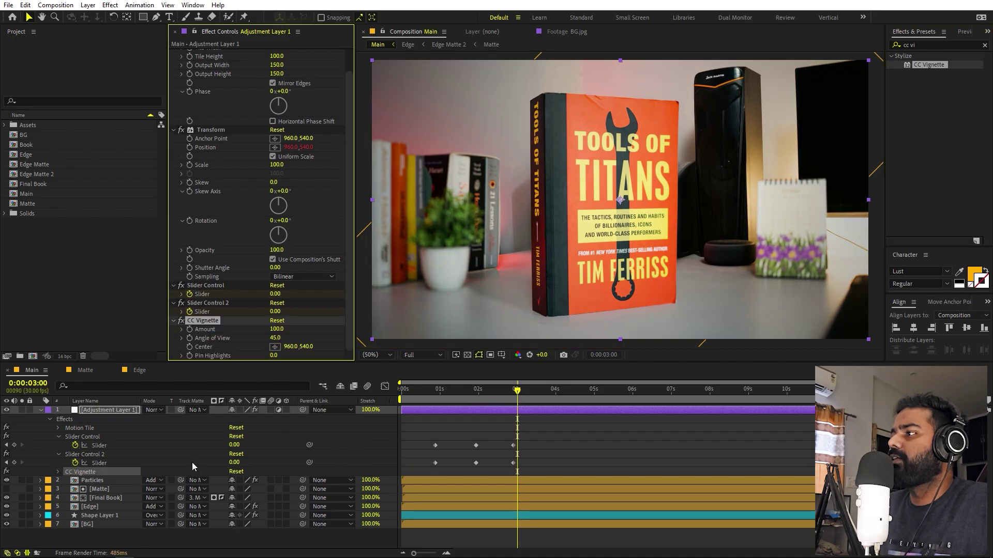
{"action": "left_click_drag", "start_coordinate": [276, 330], "coordinate": [265, 329]}
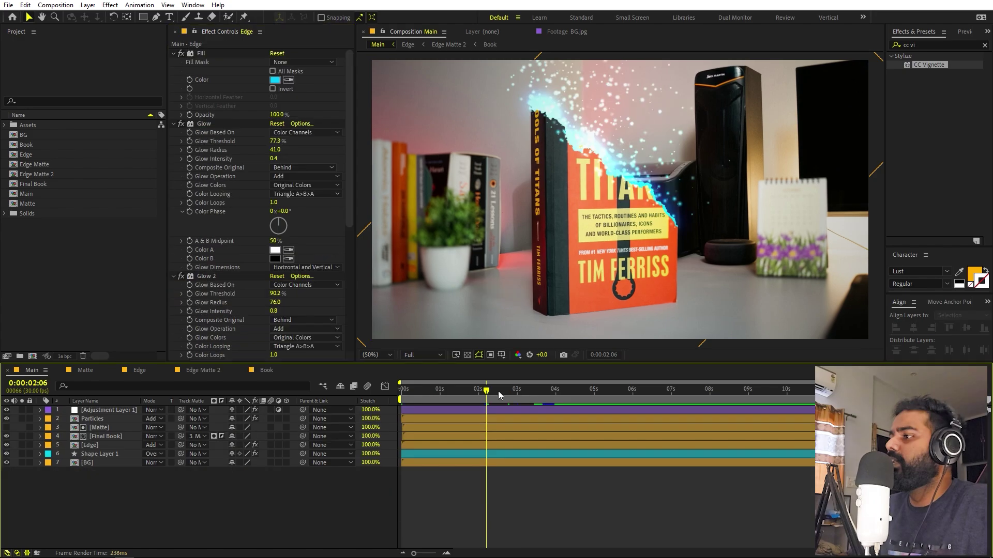
{"action": "left_click_drag", "start_coordinate": [498, 391], "coordinate": [562, 399]}
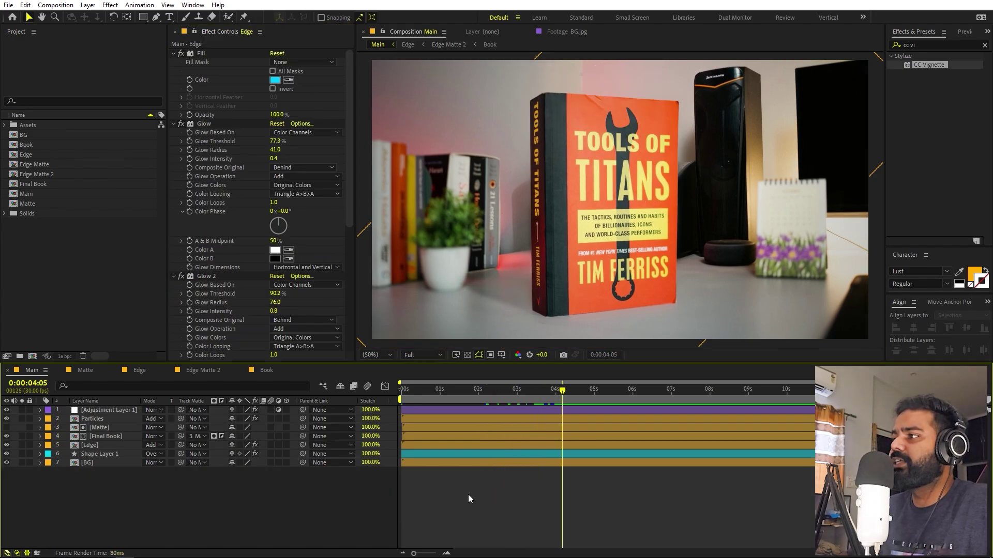
{"action": "double_click", "coordinate": [85, 462]}
{"action": "left_click_drag", "start_coordinate": [485, 395], "coordinate": [729, 389]}
{"action": "left_click", "coordinate": [493, 462]}
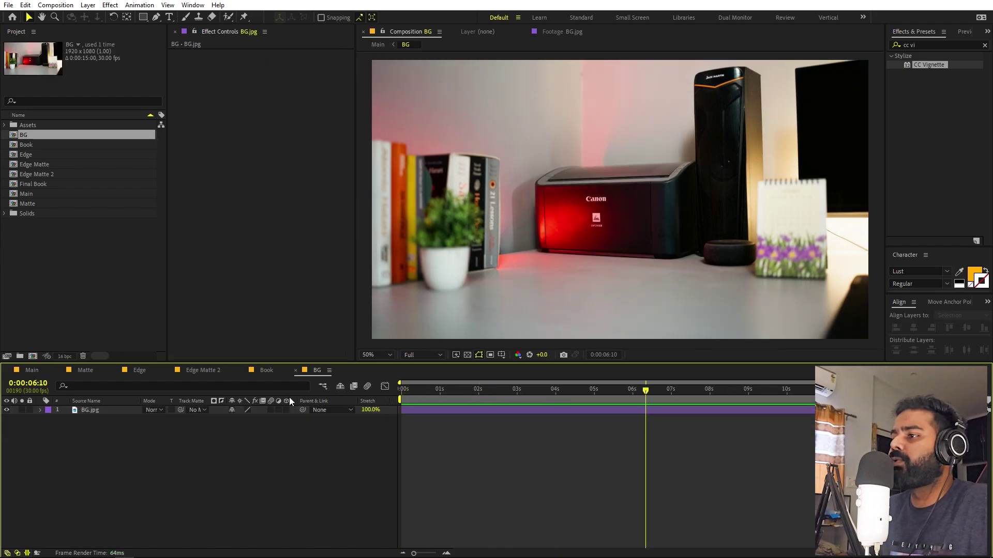
{"action": "left_click", "coordinate": [264, 370]}
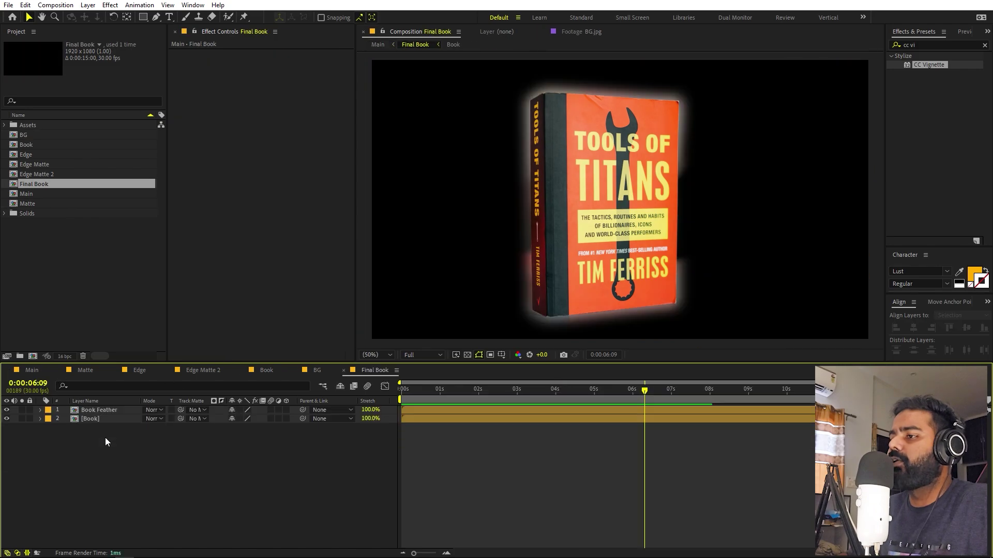
{"action": "left_click", "coordinate": [98, 410]}
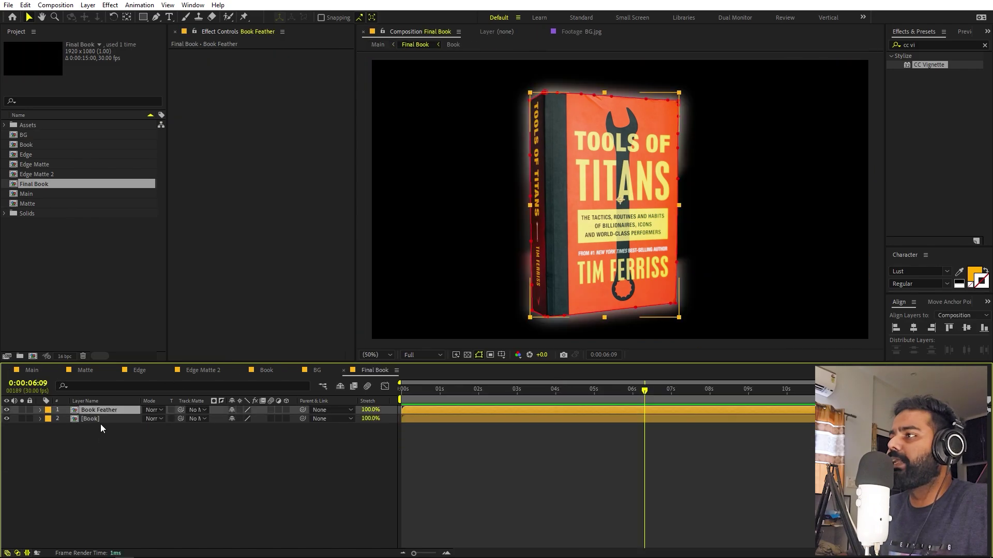
{"action": "left_click", "coordinate": [102, 425]}
{"action": "left_click", "coordinate": [102, 420]}
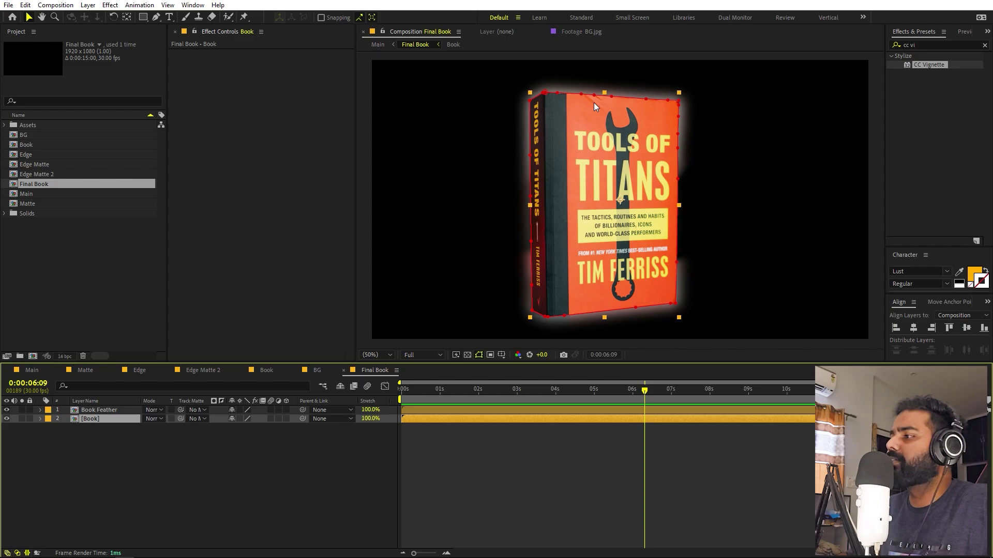
{"action": "left_click", "coordinate": [203, 442]}
{"action": "left_click", "coordinate": [30, 371]}
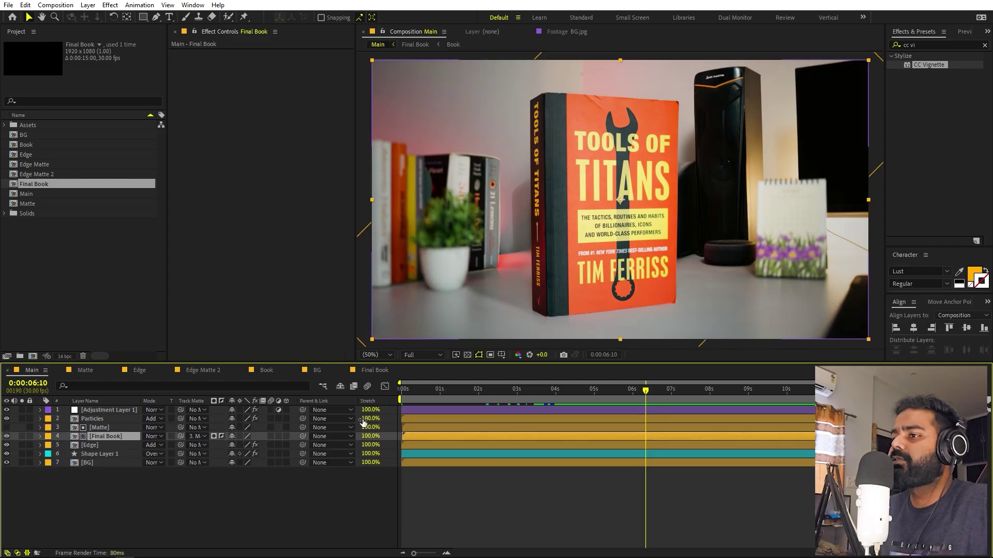
{"action": "left_click", "coordinate": [489, 485]}
{"action": "left_click_drag", "start_coordinate": [422, 393], "coordinate": [575, 410]}
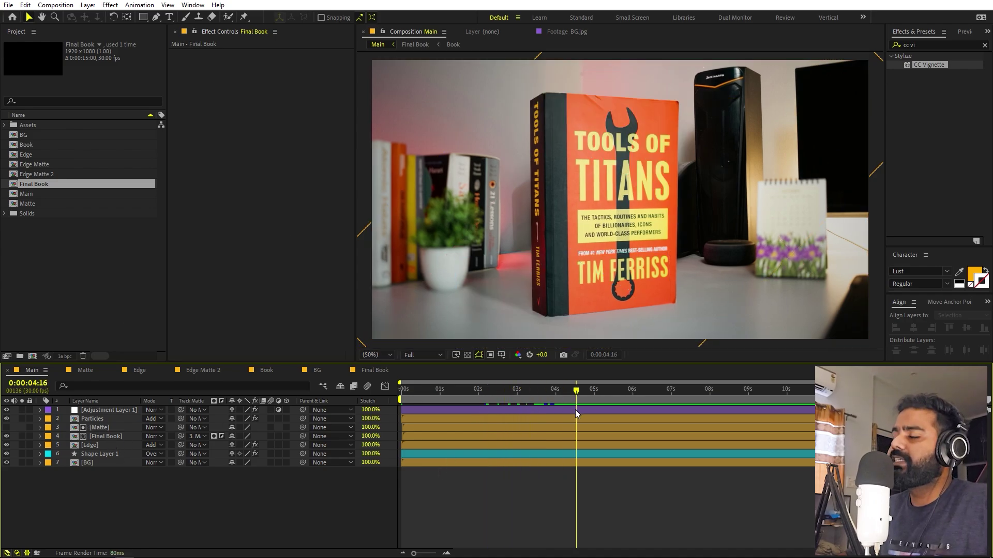